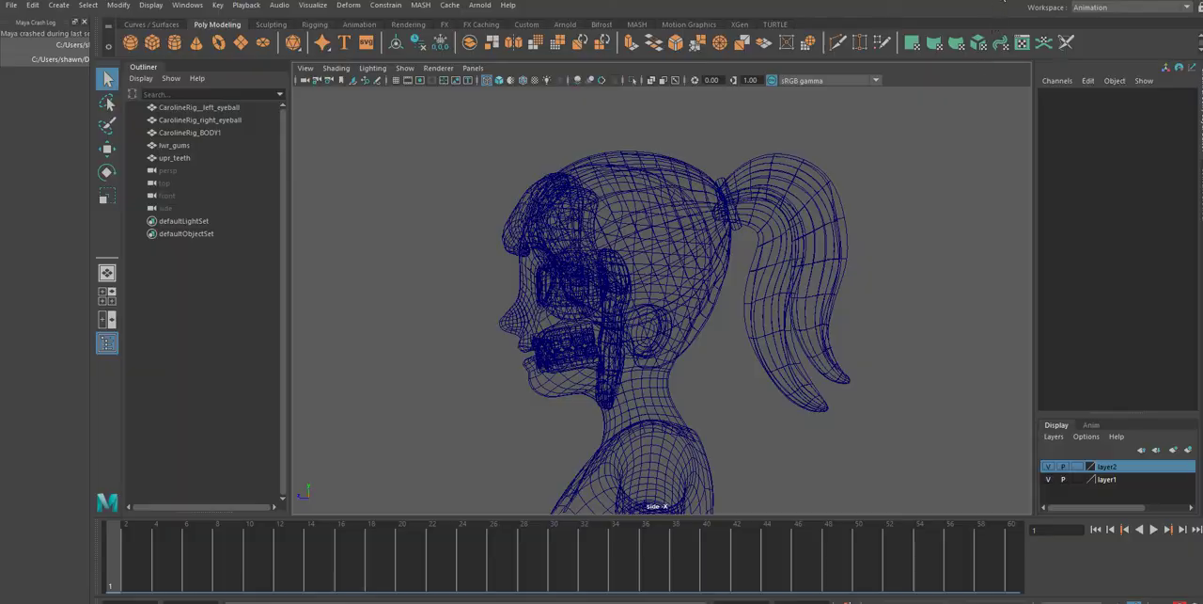
left_click_drag(998, 0, 983, 44)
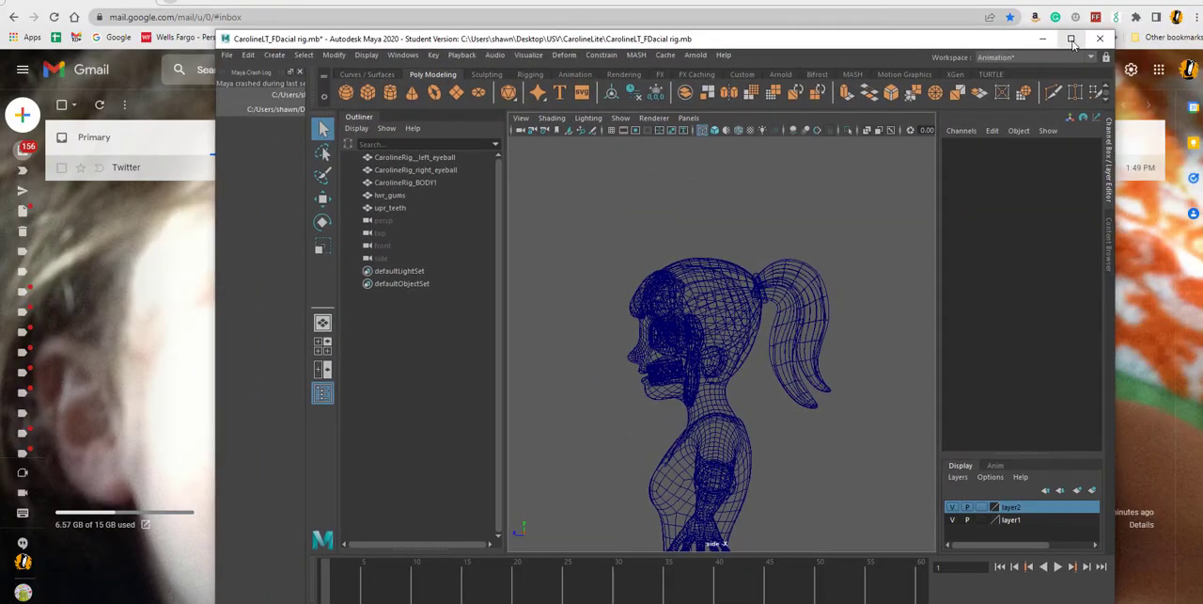
left_click(1071, 38)
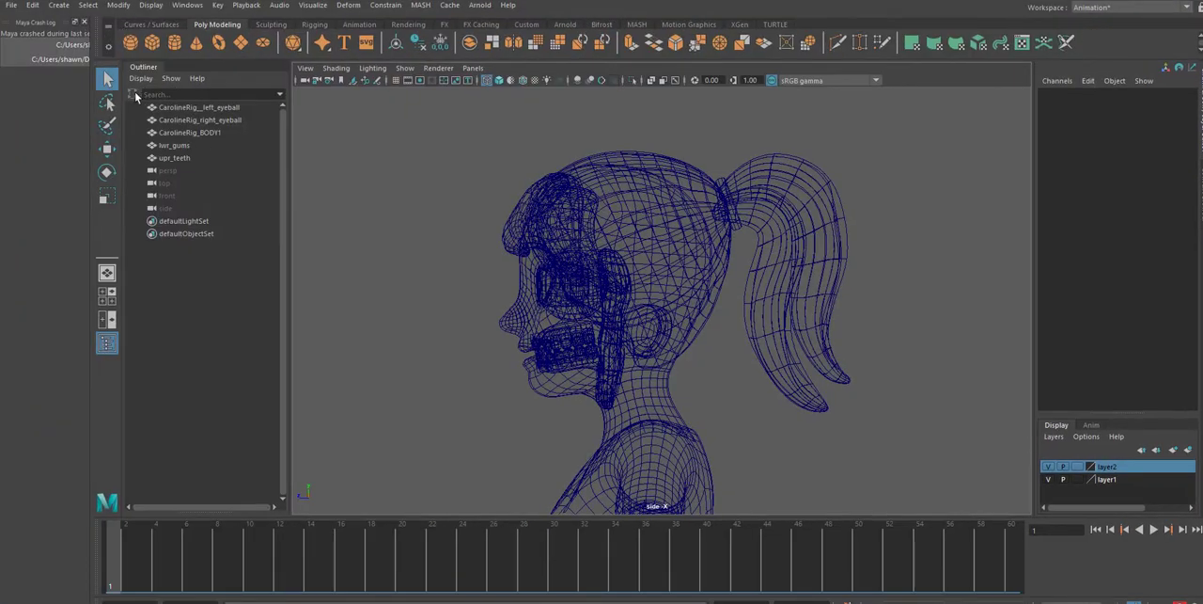
Switch to the Modeling - Standard workspace and close the Maya Crash Log panel
left_click(1170, 9)
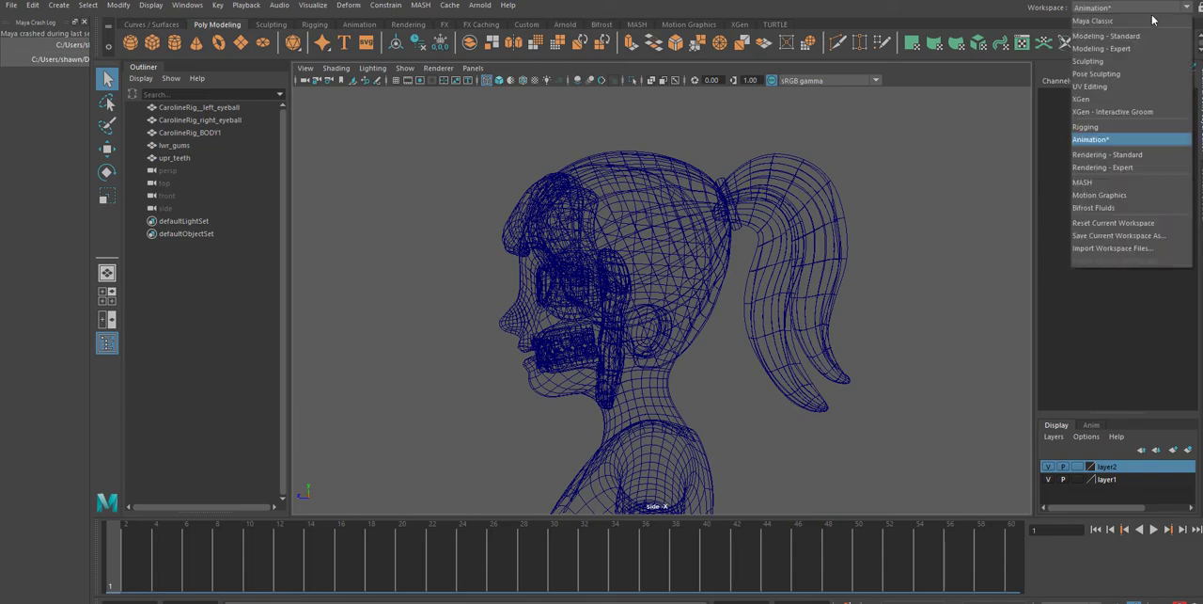
left_click(1148, 36)
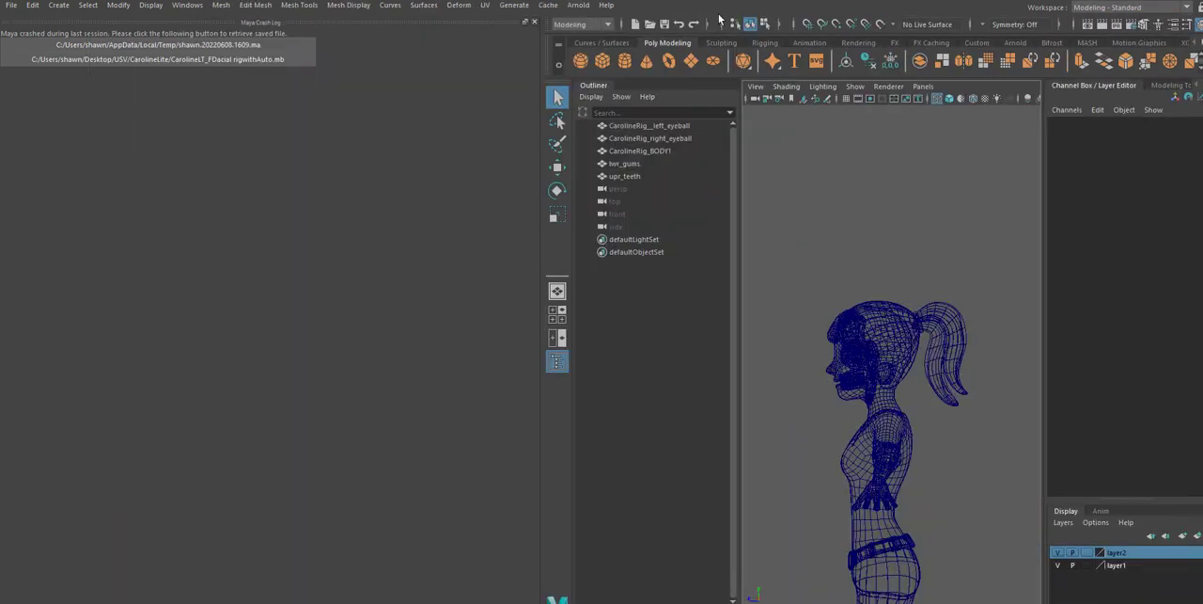
left_click(534, 21)
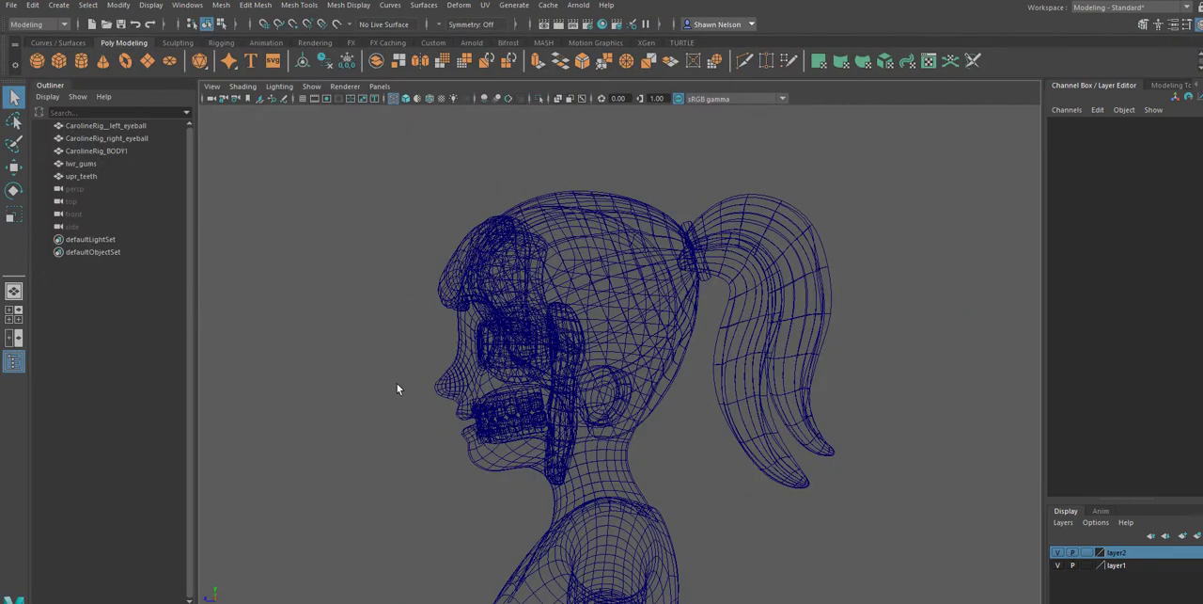
Switch to the Rigging menu set and shelf, and change the workspace to Maya Classic
left_click(39, 25)
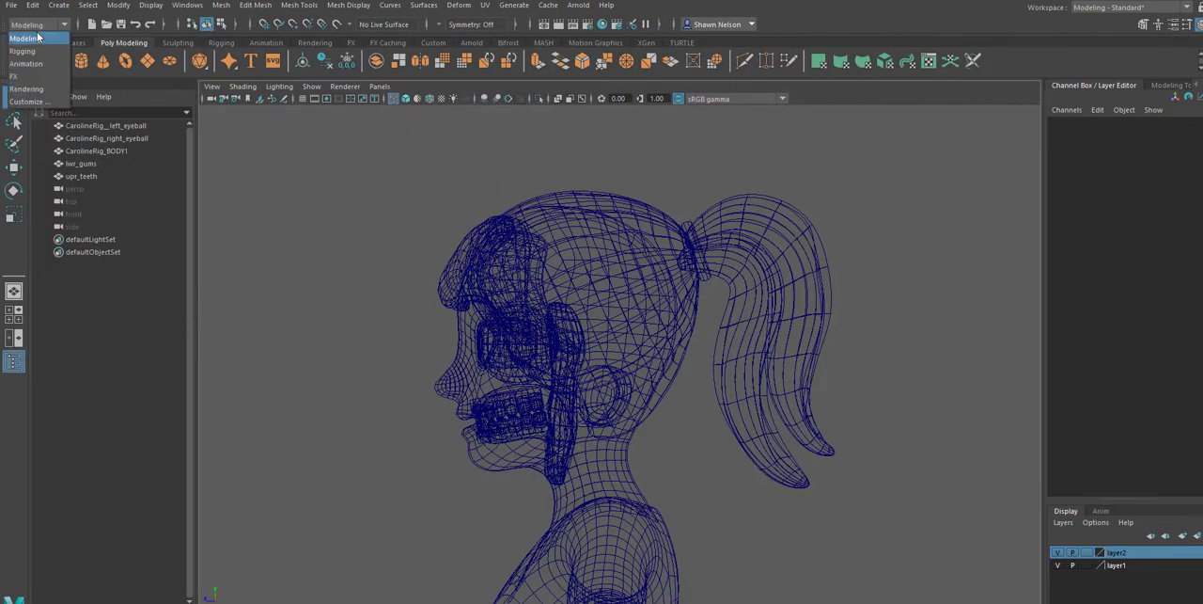
left_click(41, 52)
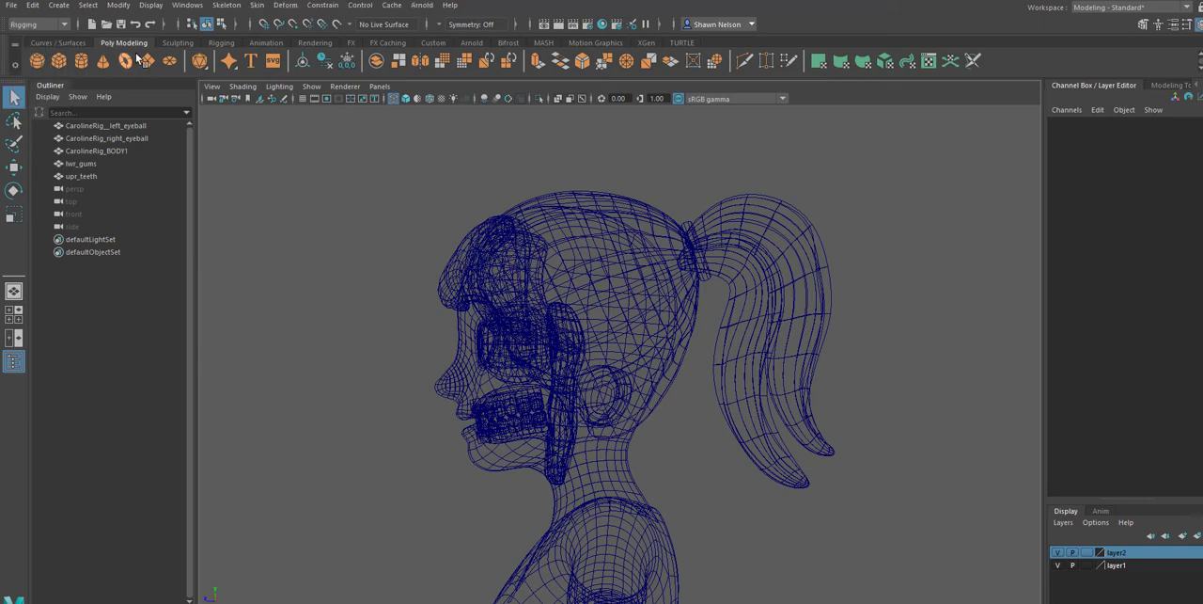
left_click(221, 44)
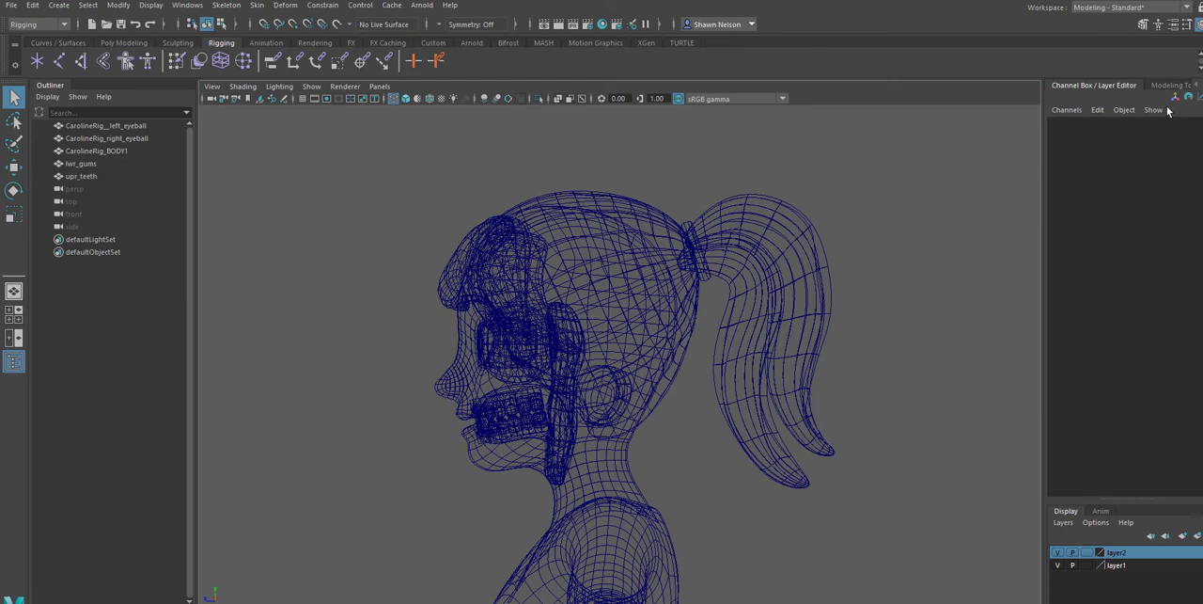
left_click(1185, 8)
left_click(1153, 23)
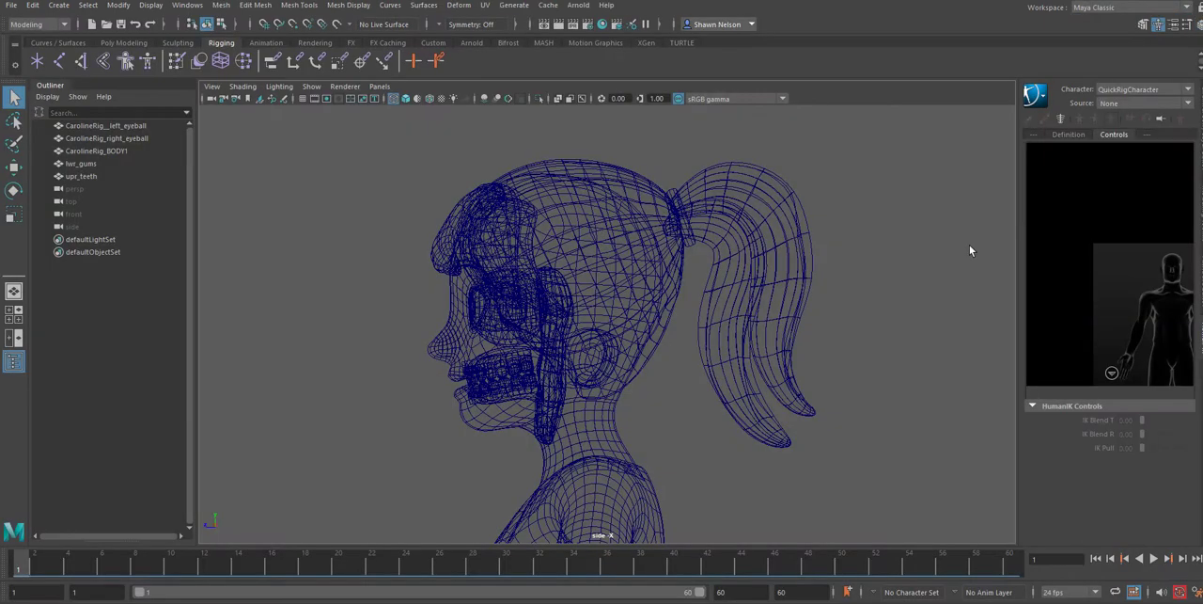
Move the timeline to frame 15 so the teeth and gums sit clear of the head, selecting both meshes on the way
left_click_drag(34, 568, 171, 568)
left_click_drag(451, 457, 531, 498)
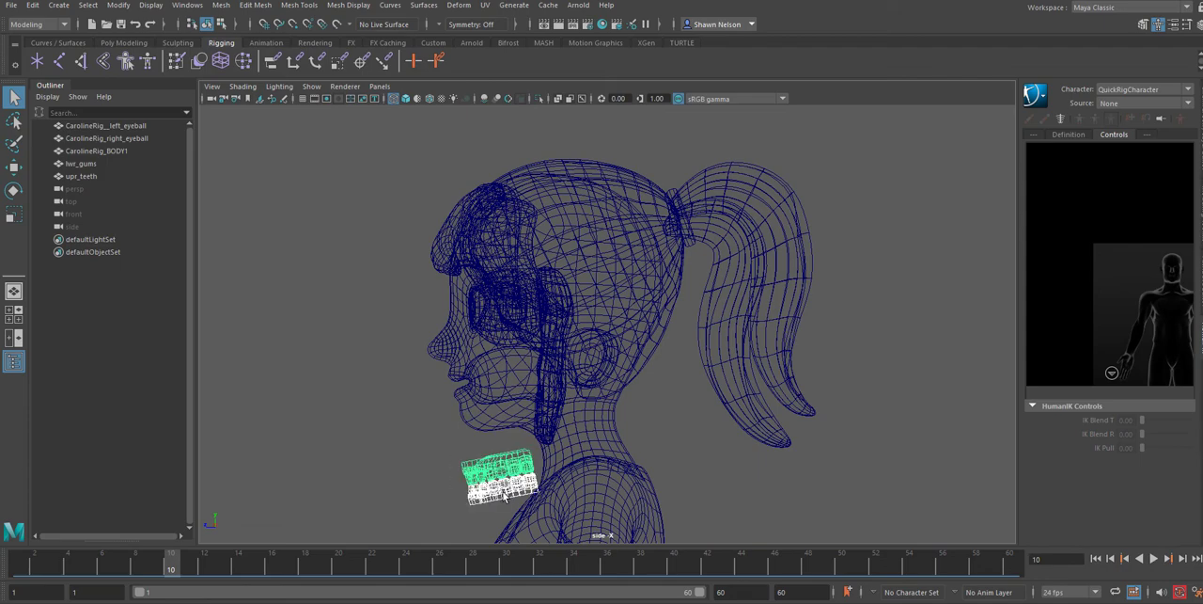
left_click(237, 566)
left_click_drag(233, 562, 263, 593)
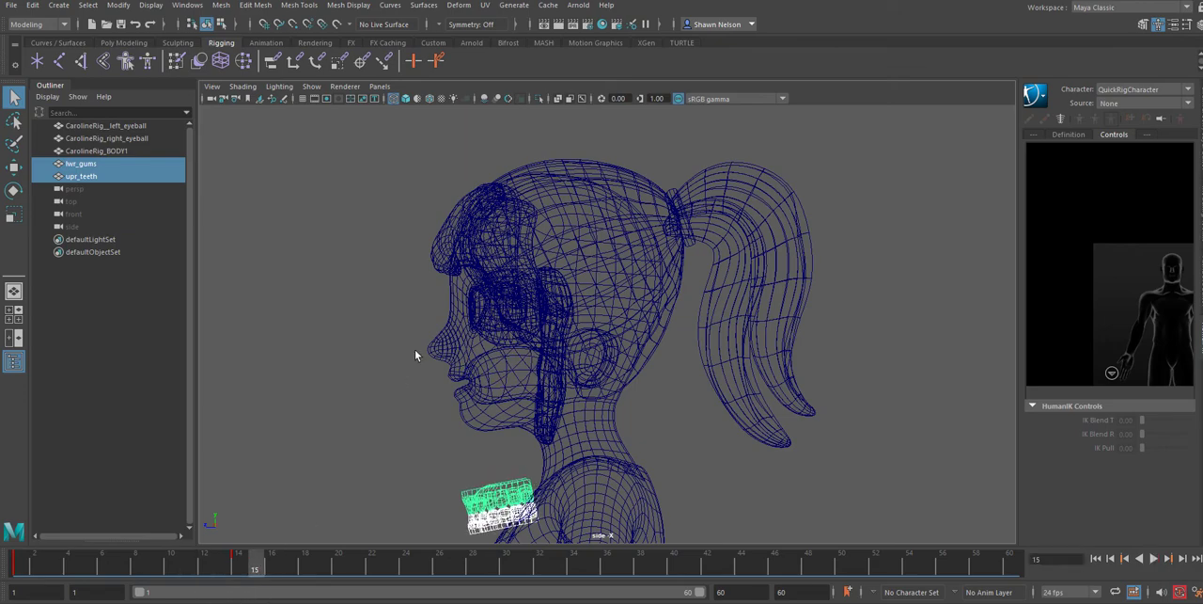
Select the body and eyeball meshes in turn to check which objects make up the head
left_click(484, 308)
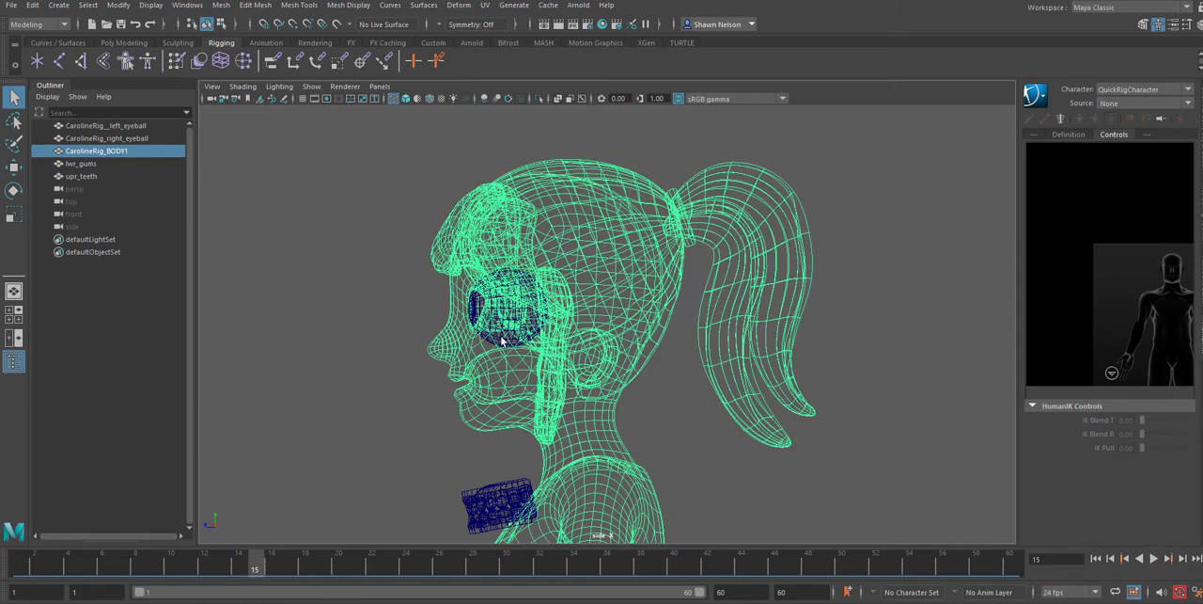
left_click(496, 338)
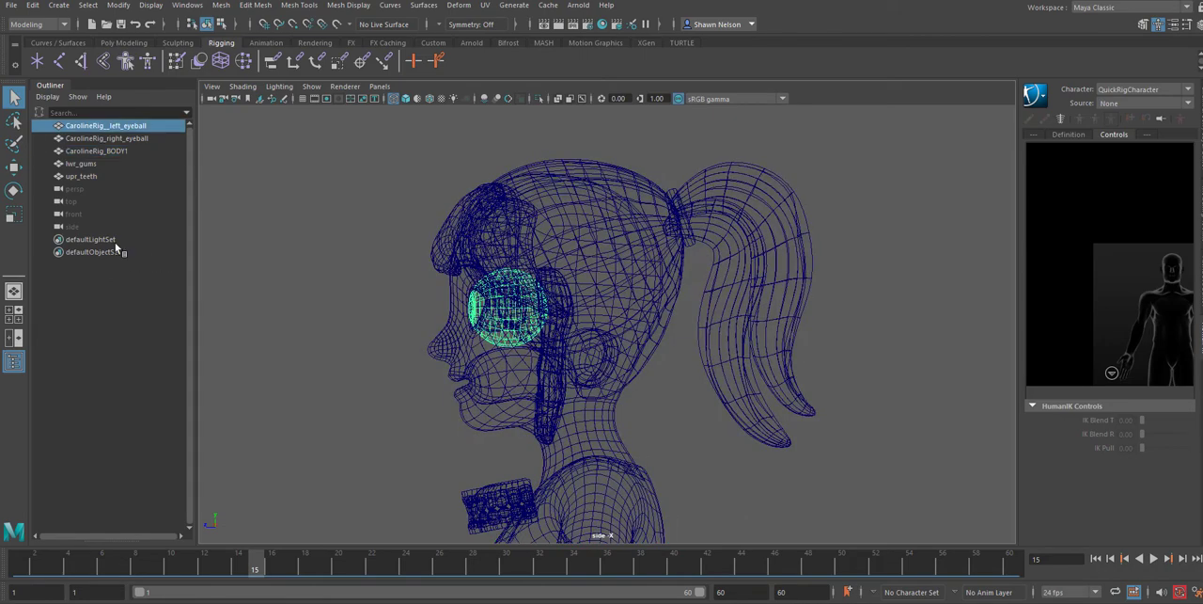
left_click(93, 136)
left_click(96, 127)
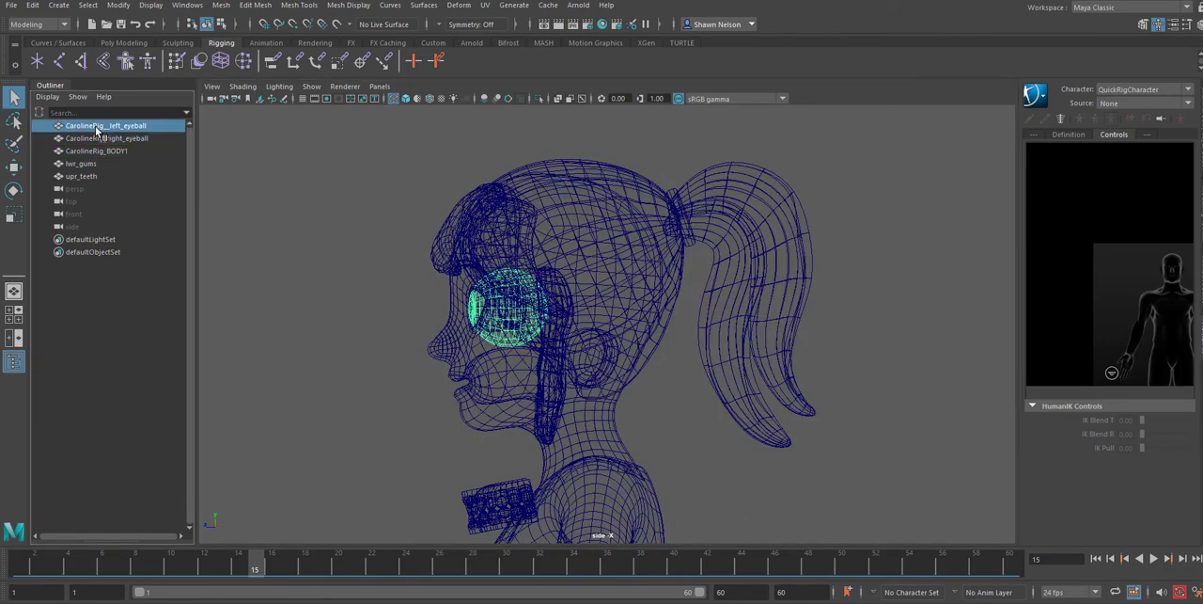
left_click(331, 349)
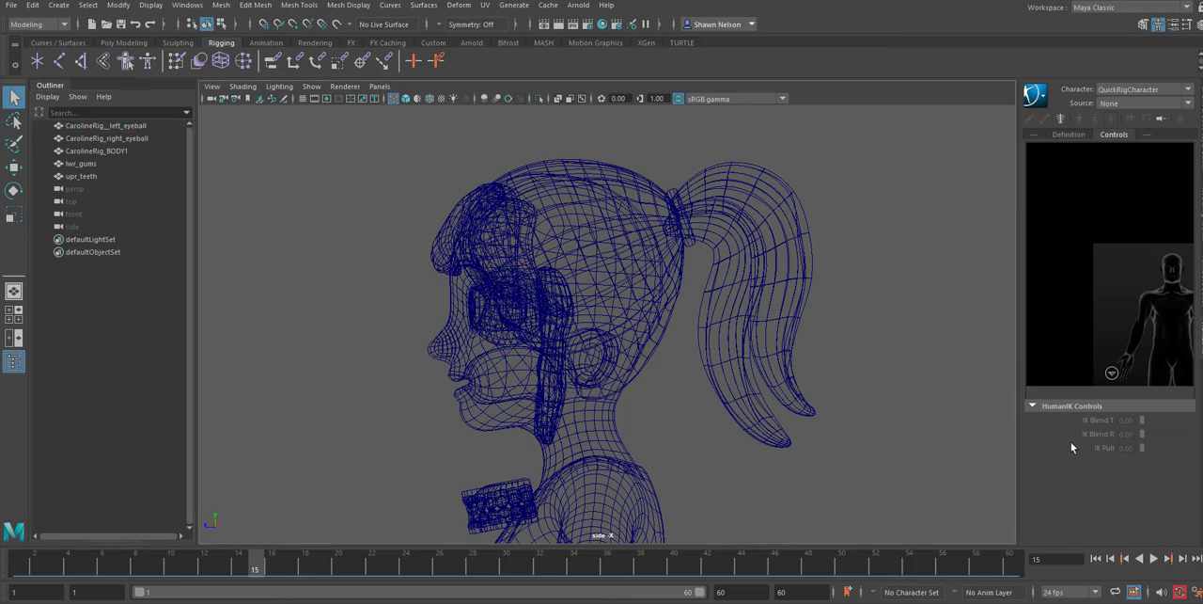
Show the Channel Box and layer editor, set layer2 holding the body mesh to template display, and clear the selection
left_click(779, 431)
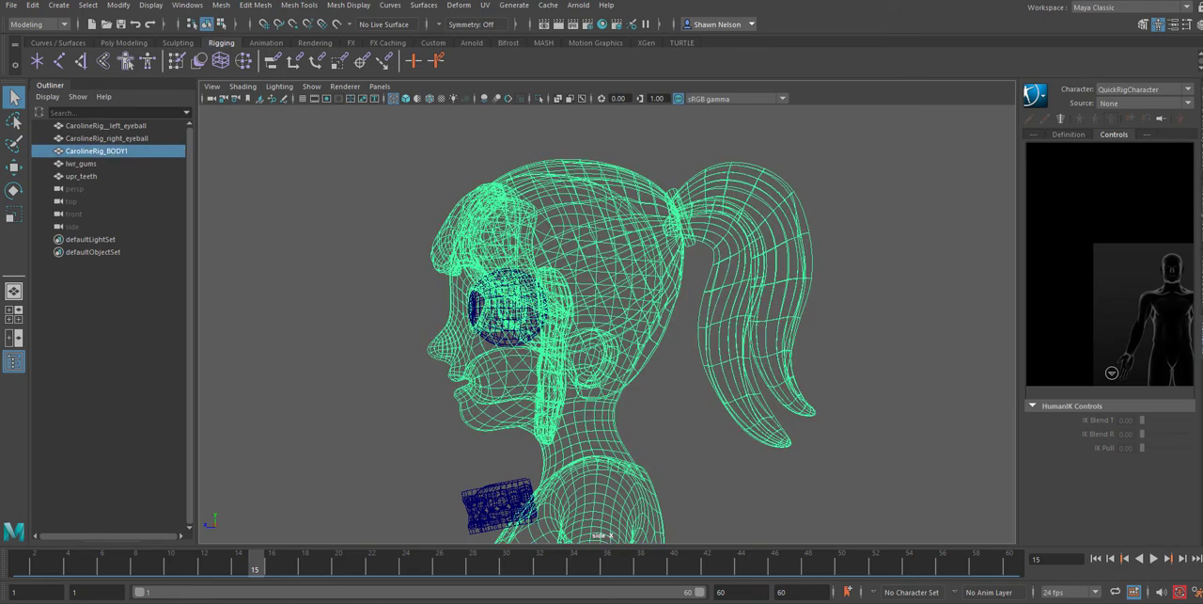
left_click(1199, 26)
left_click(1200, 25)
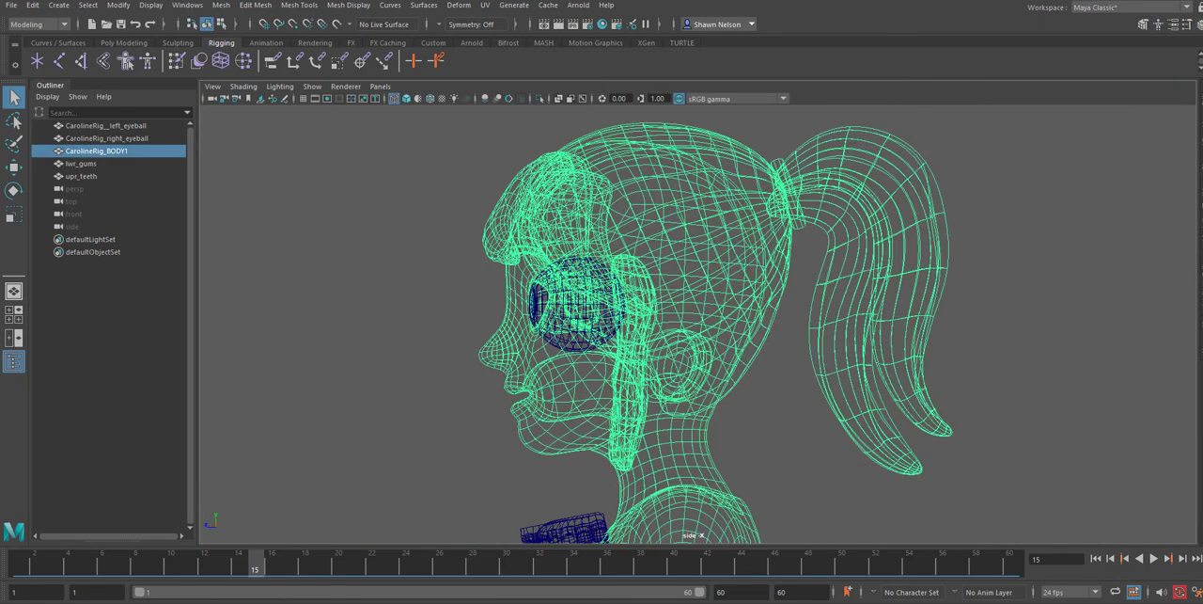
left_click(1198, 25)
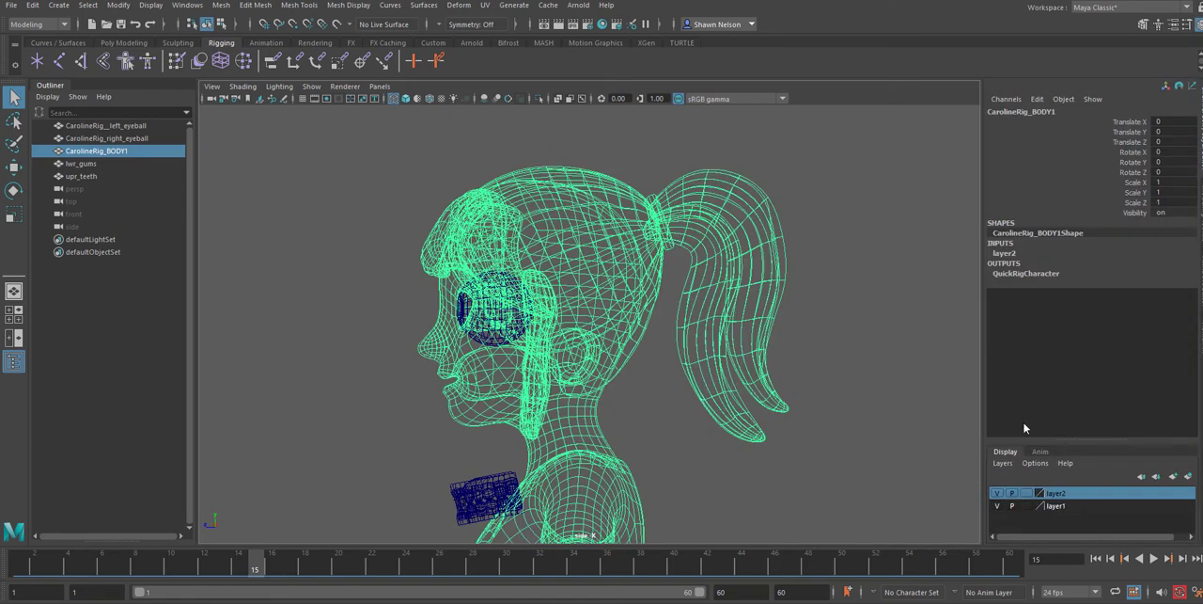
left_click(1026, 492)
left_click(716, 482)
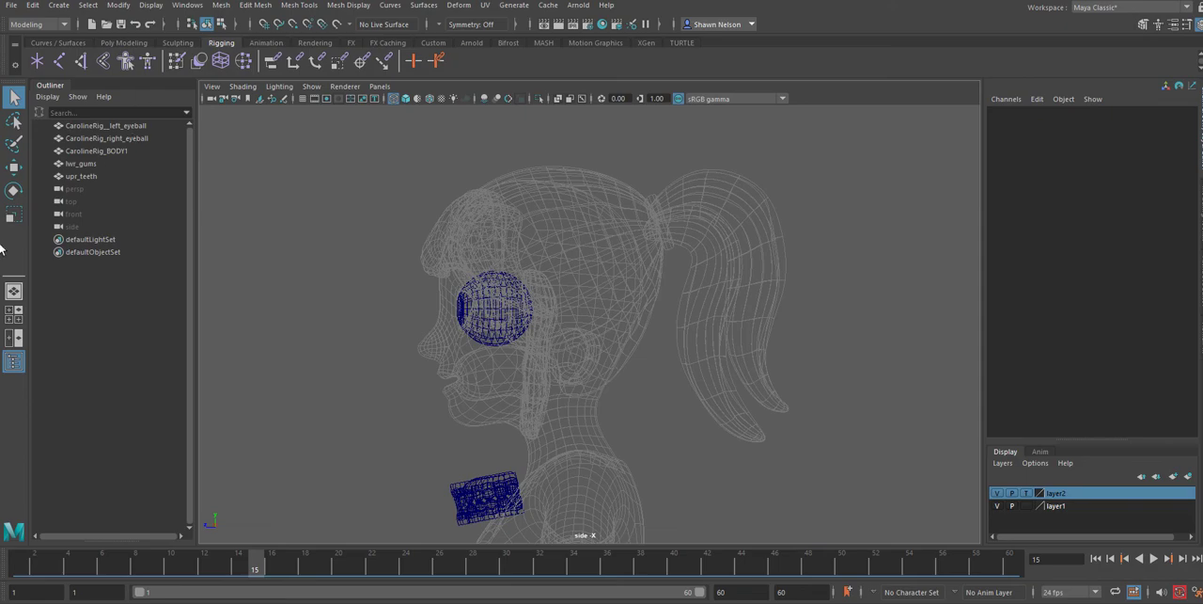
Create a two-joint chain in the side view, from the base of the skull up to the upper part of the head
left_click(59, 60)
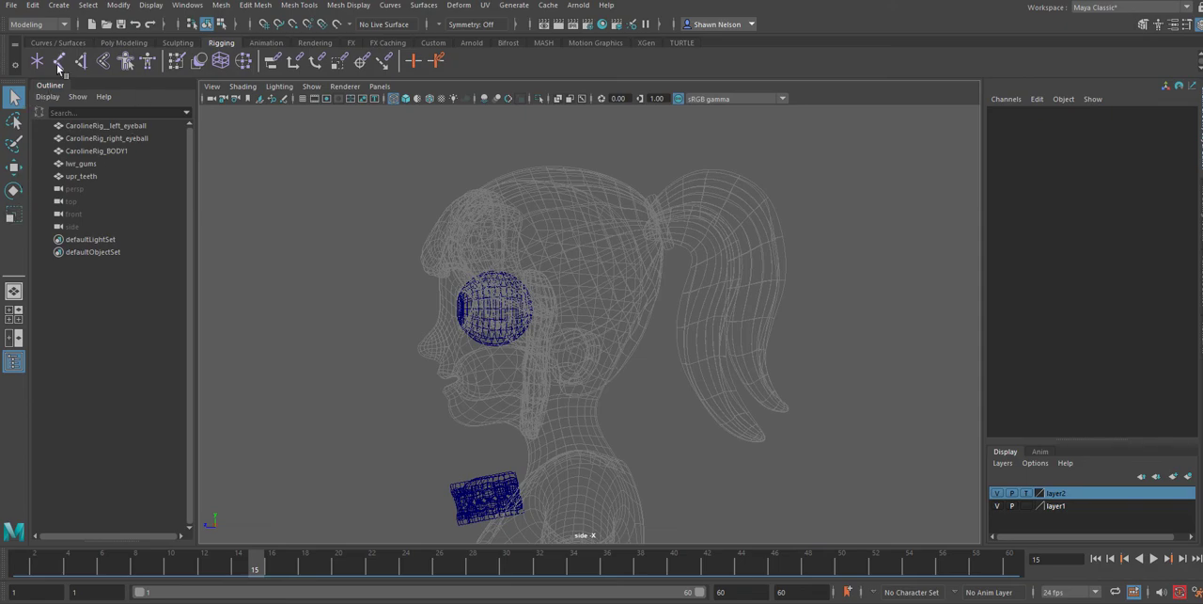
left_click(552, 396)
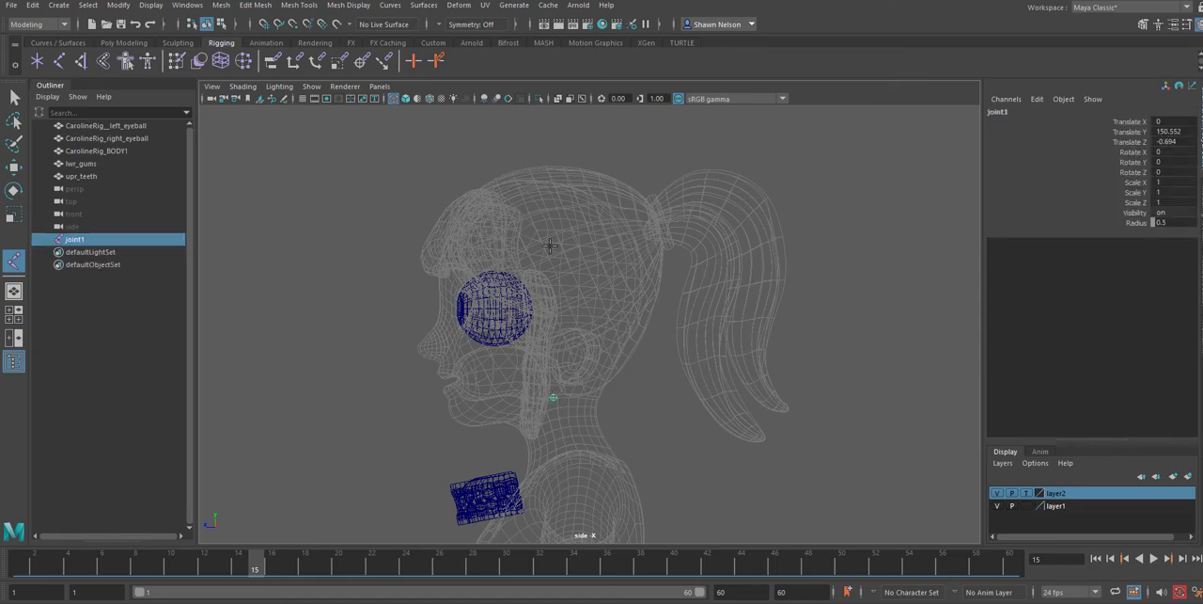
left_click(561, 206)
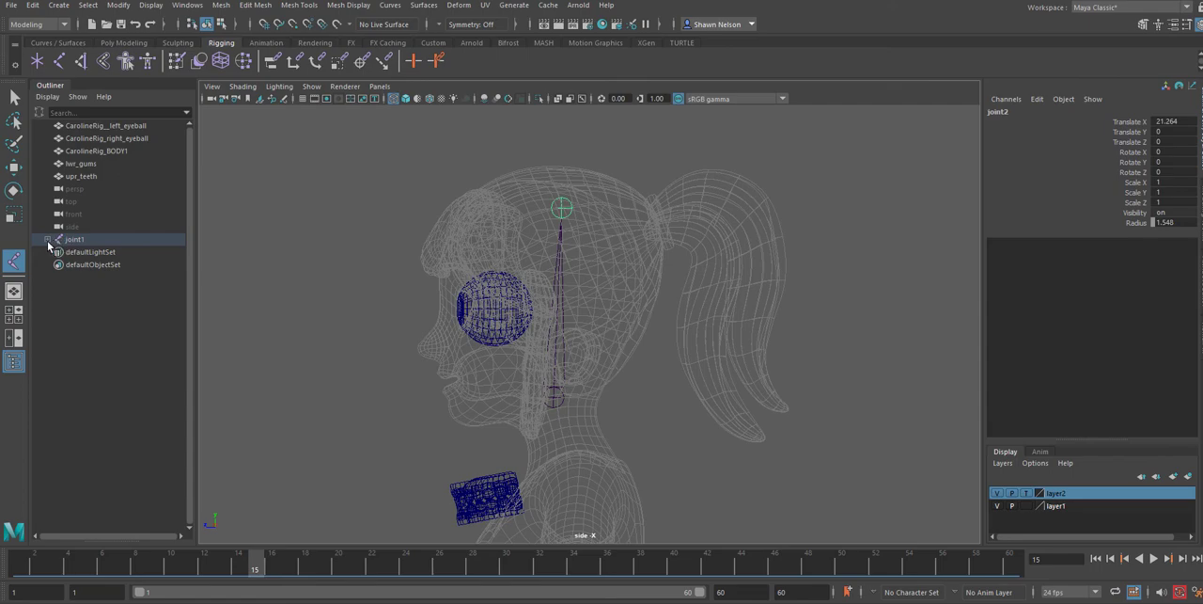
Expand the new joint chain's hierarchy and rename its root joint as headTalk
left_click(47, 239)
double_click(75, 239)
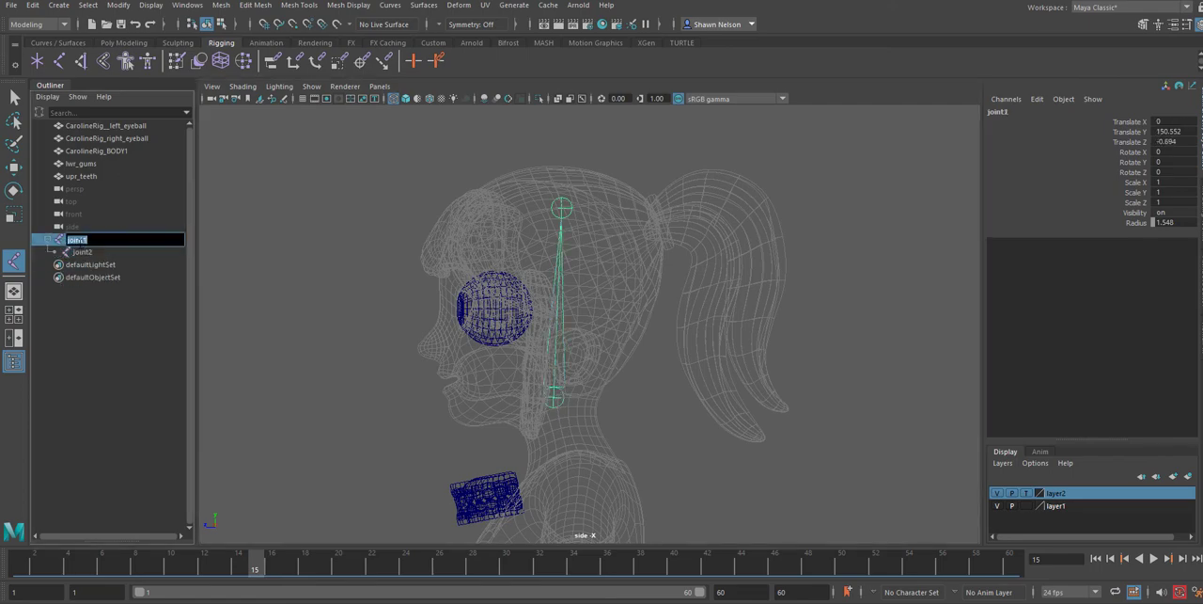
type("N")
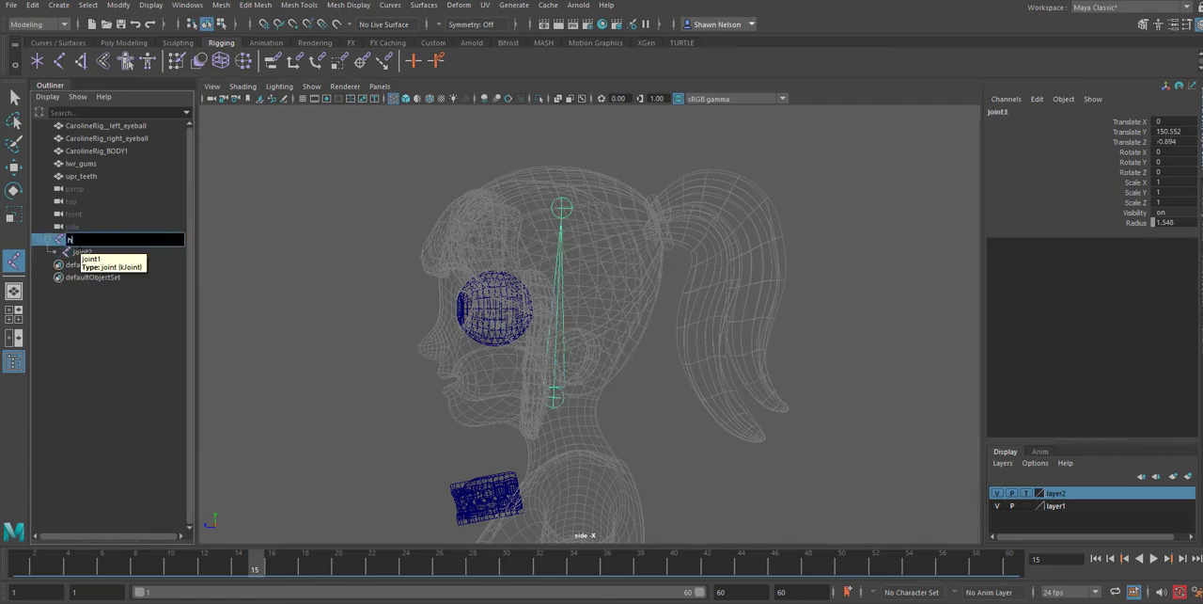
type("ead")
key("Return")
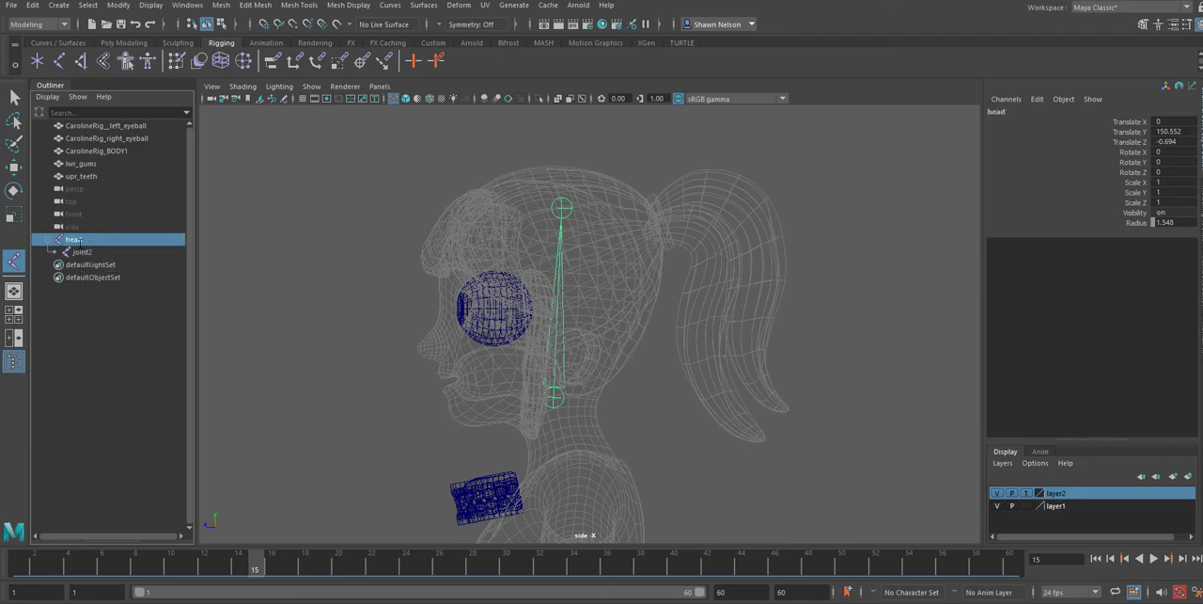
double_click(79, 240)
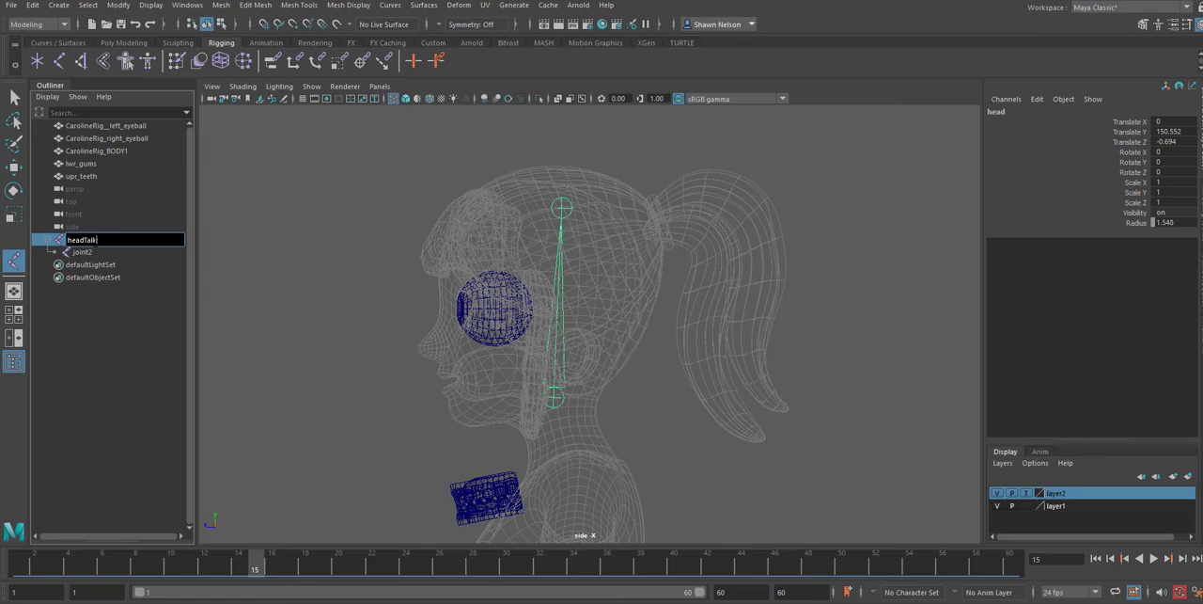
type("Talk")
key("Return")
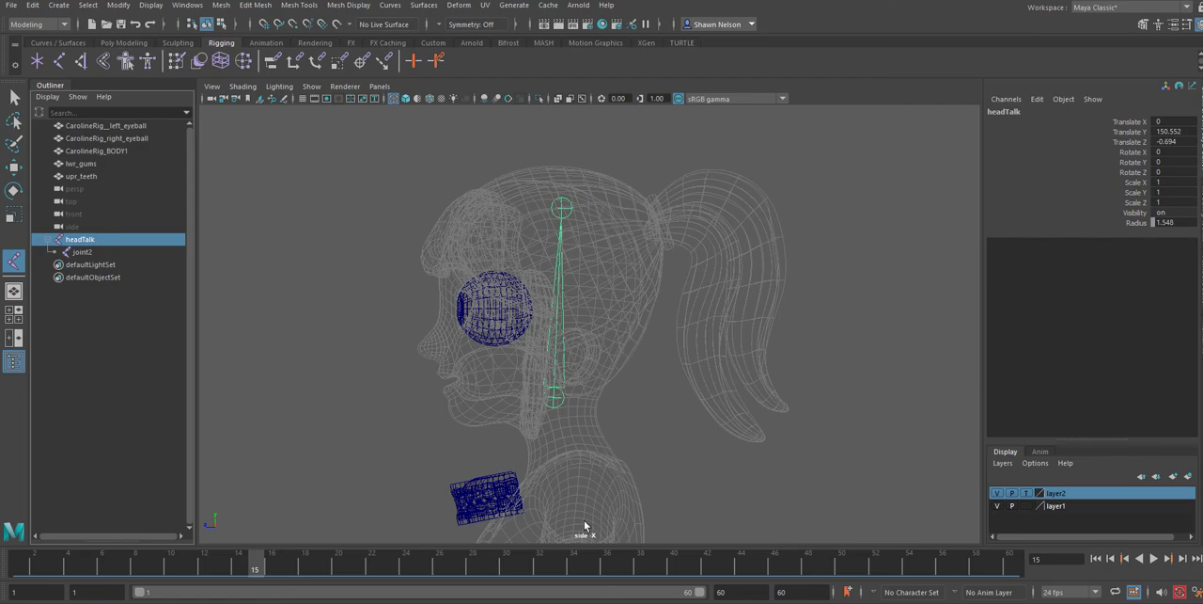
left_click(705, 465)
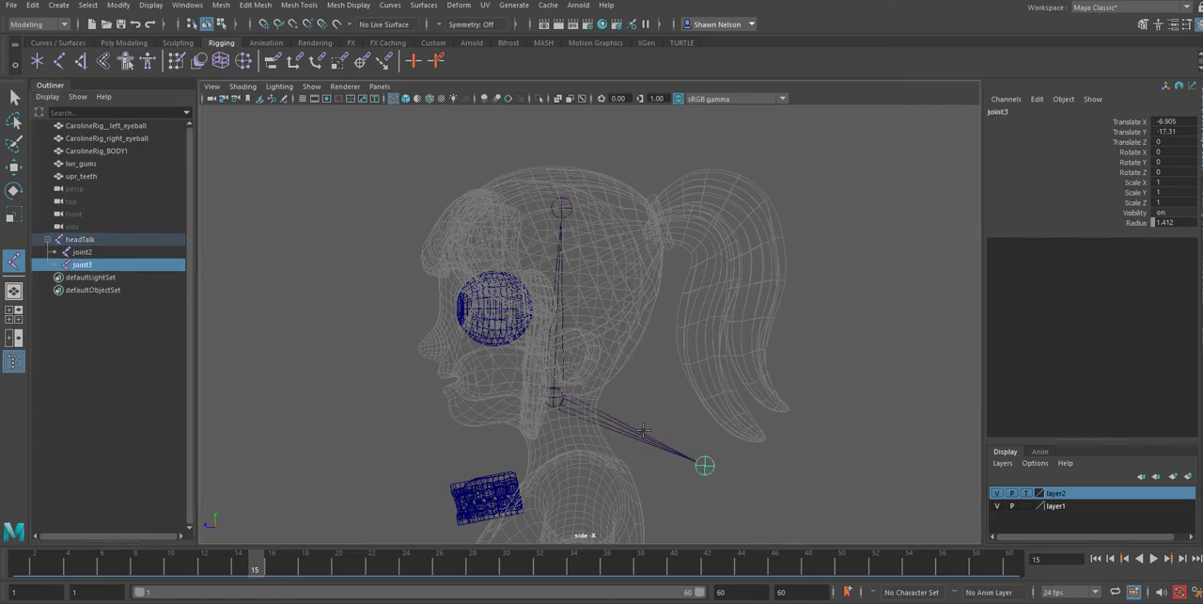
key("ctrl+z")
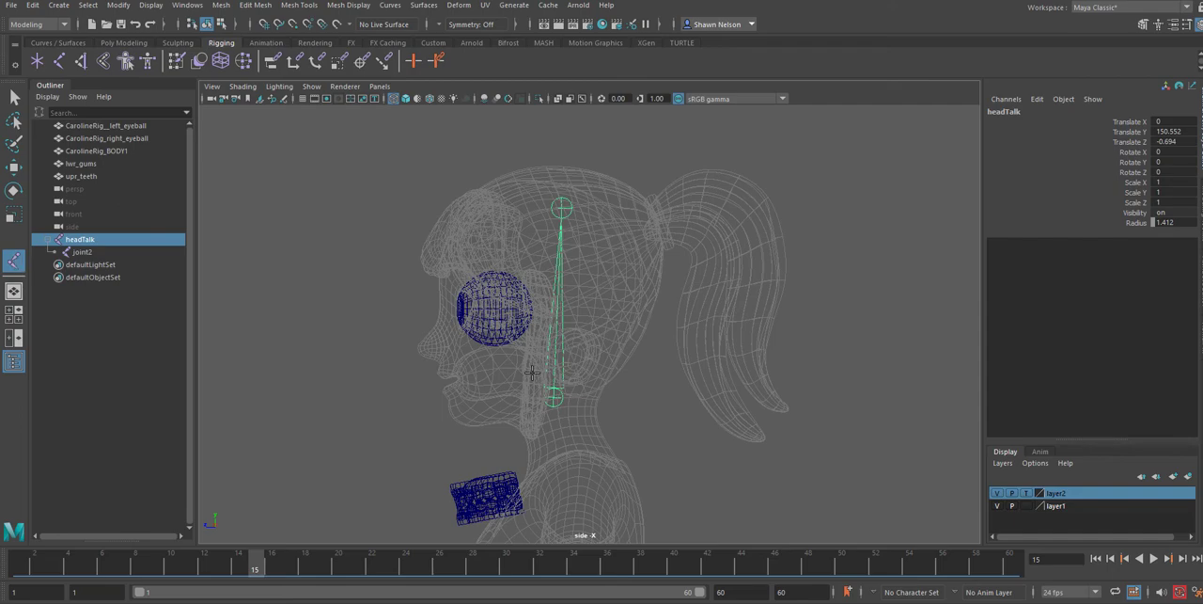
middle_click_drag(494, 400, 585, 359, "alt")
scroll(562, 357, "up", 2)
scroll(560, 356, "up", 2)
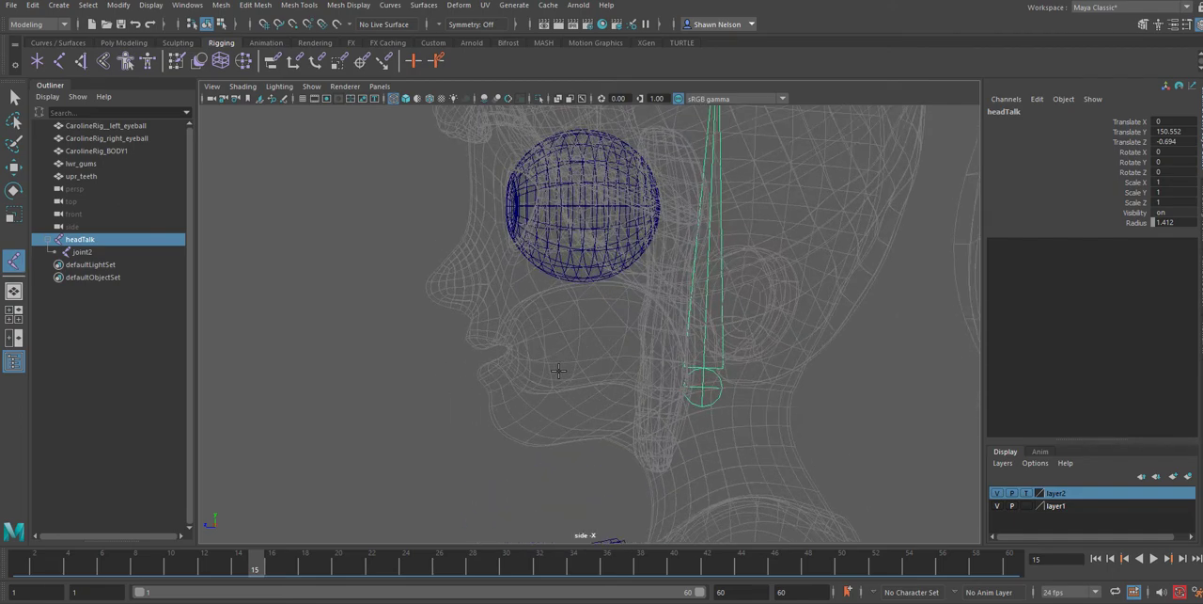
scroll(560, 367, "up", 2)
left_click(585, 368)
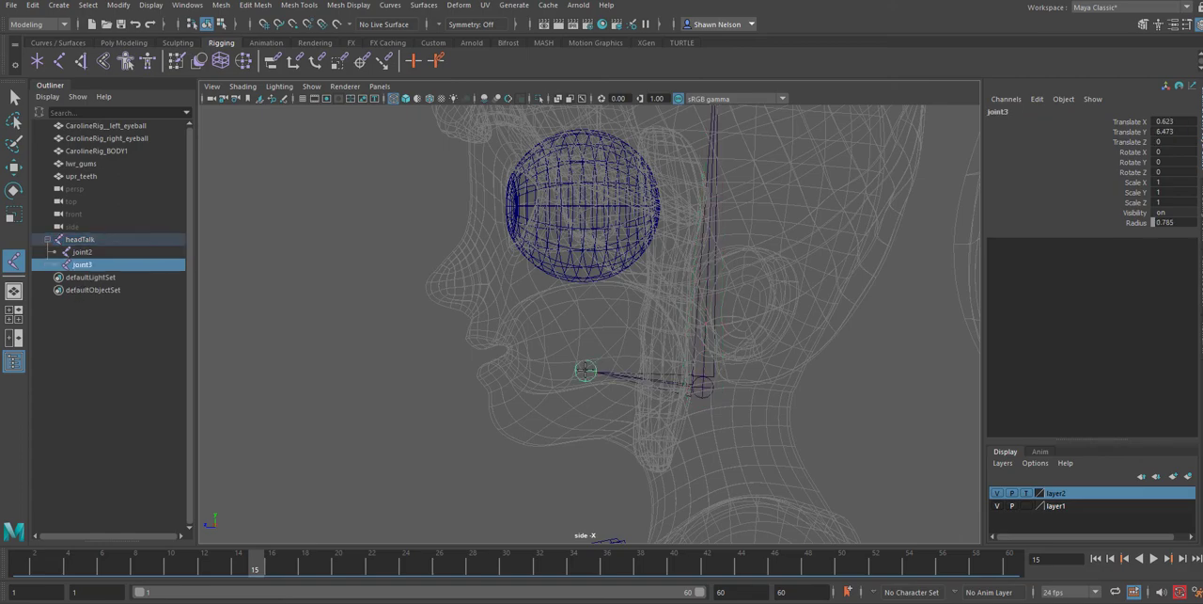
key("ctrl+z")
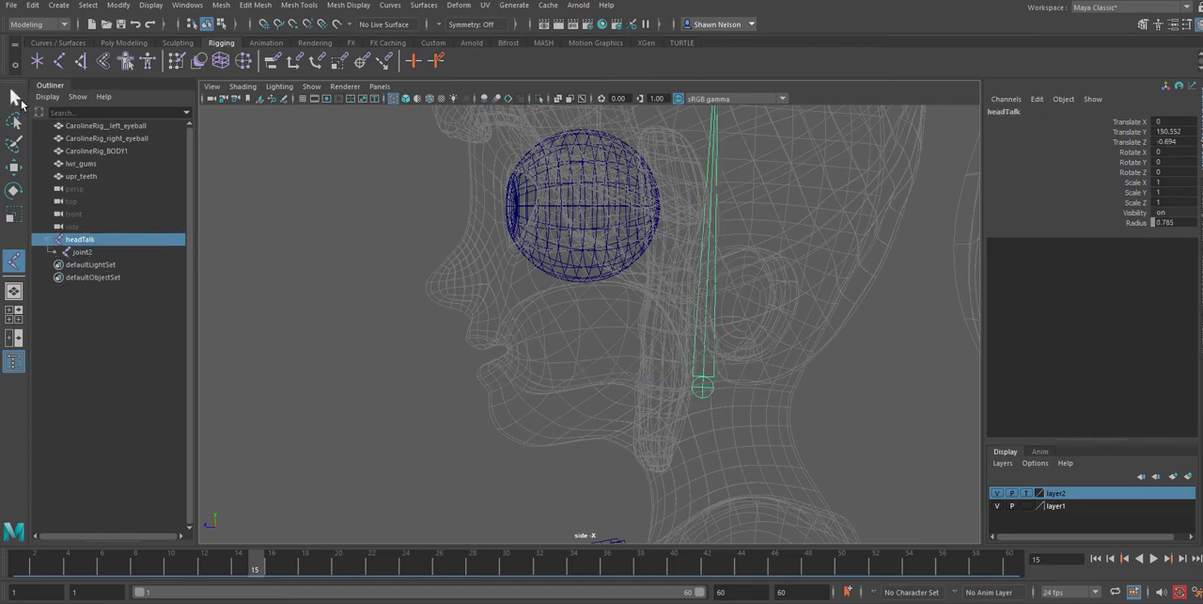
Deselect the head joint and create a separate two-joint jaw chain from inside the cheek to just below and in front of the chin
left_click(15, 98)
left_click(286, 211)
left_click(14, 261)
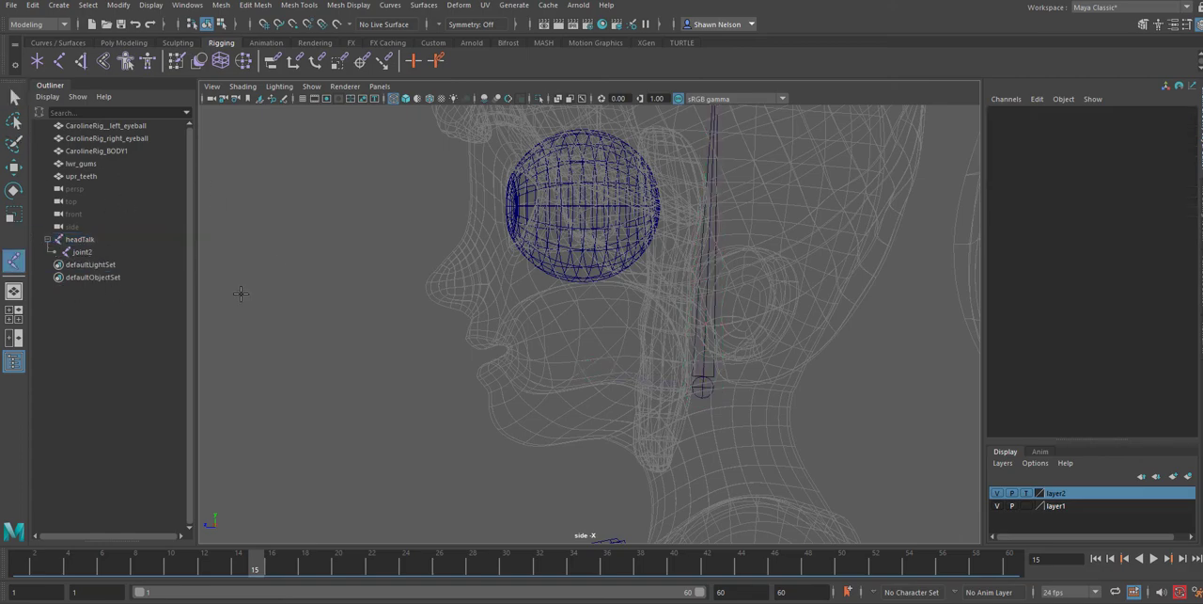
left_click(579, 369)
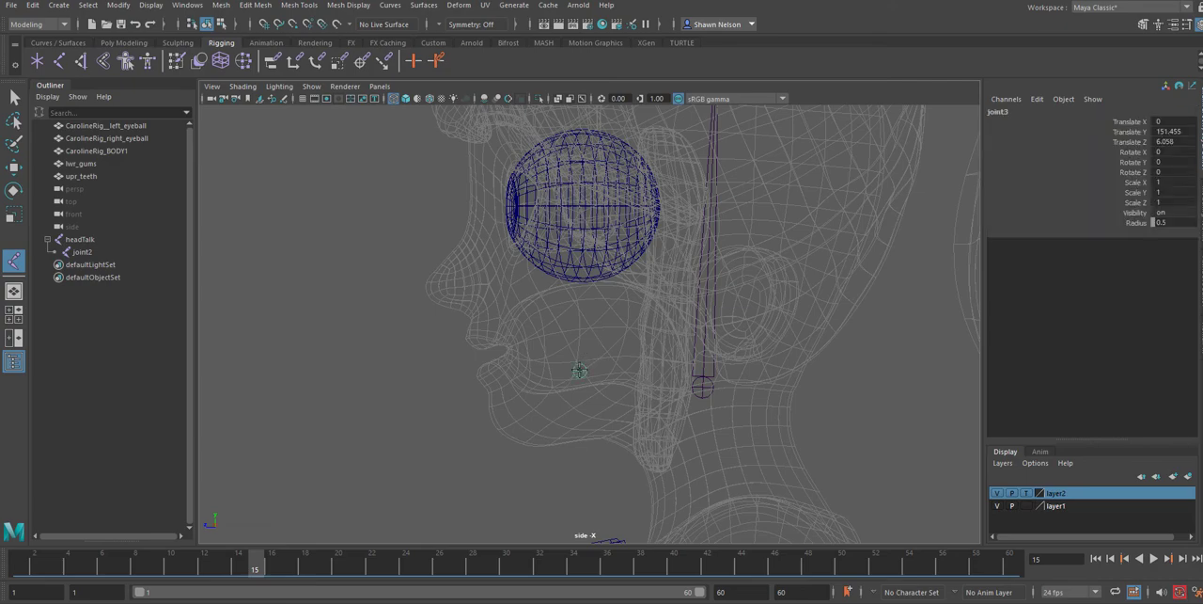
left_click(442, 457)
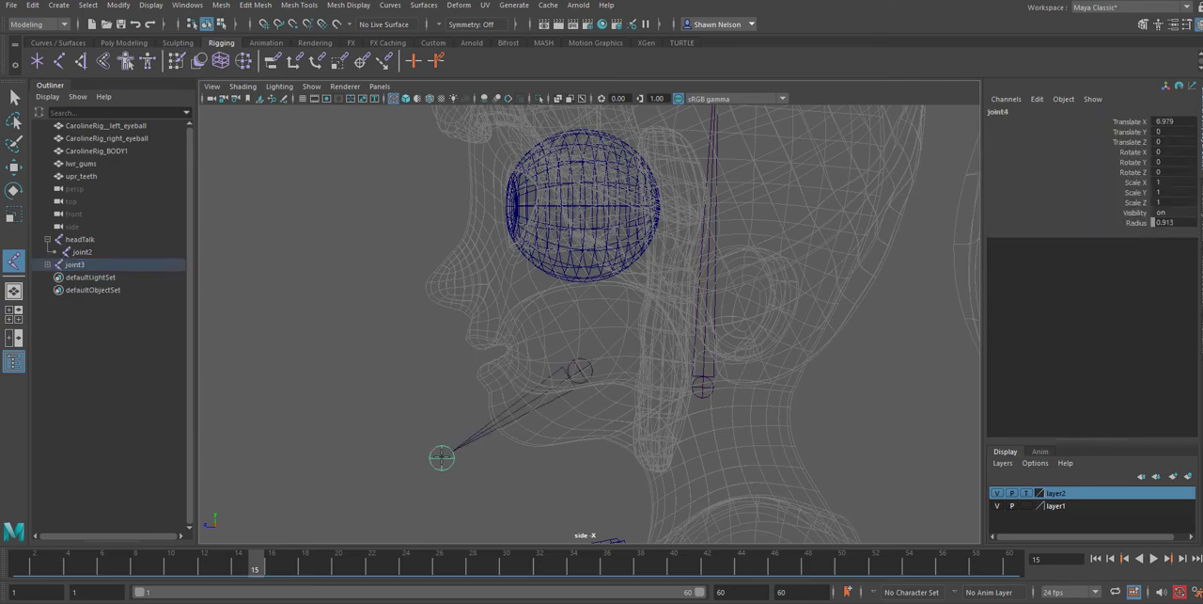
Rename the root joint of the new jaw chain as Jaw
double_click(75, 266)
key("super")
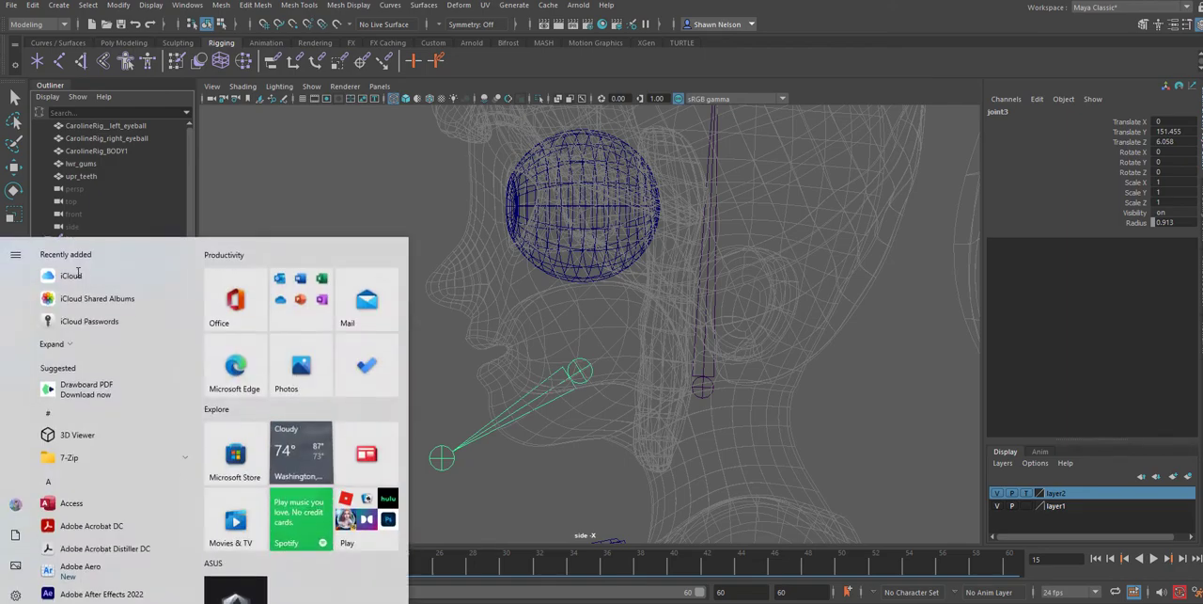
left_click(131, 200)
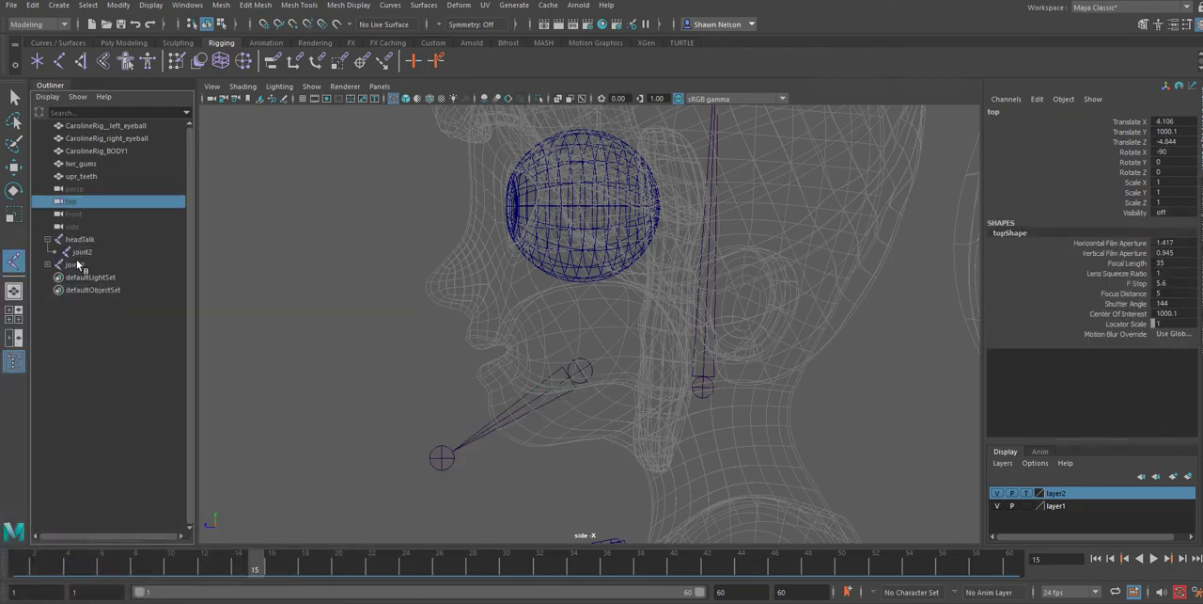
double_click(74, 266)
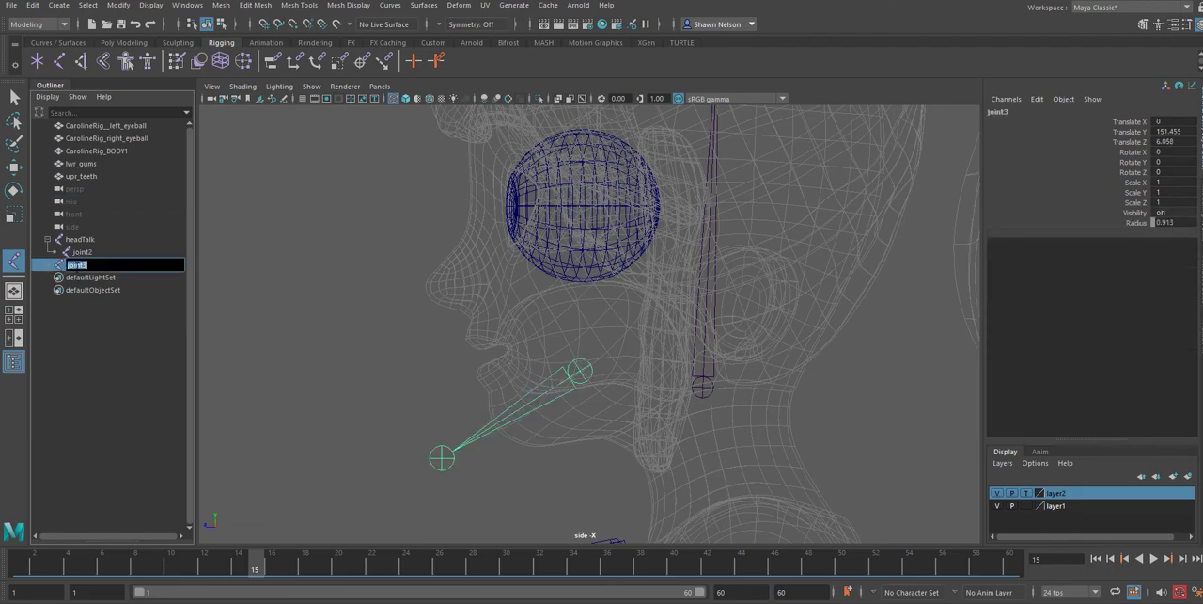
type("j")
key("Return")
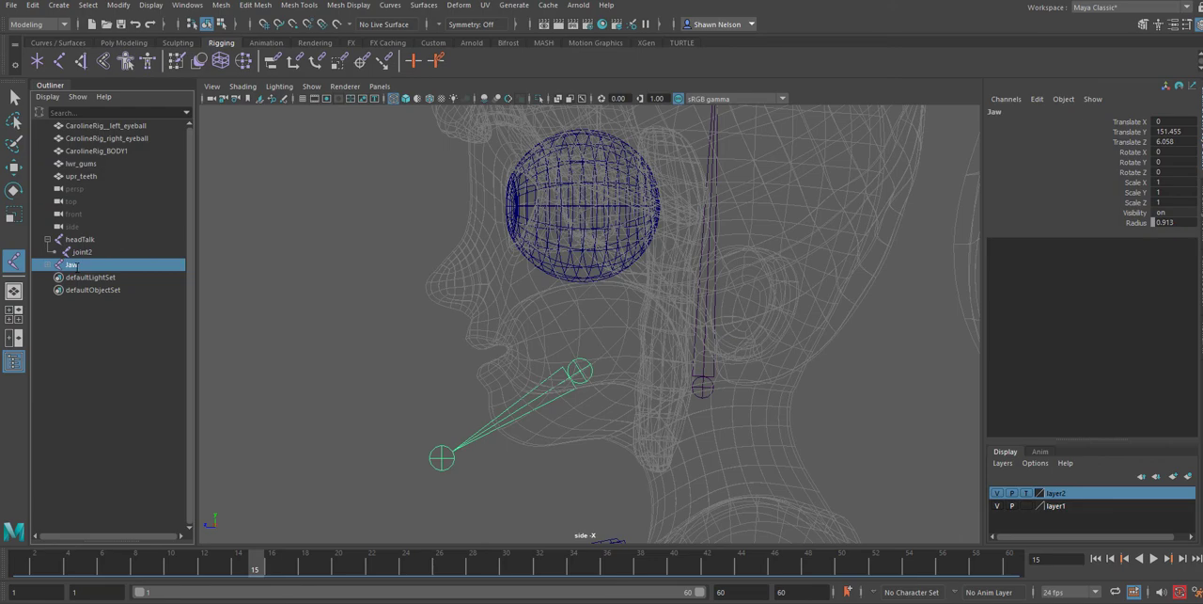
Undo the stray joint placed at the skull base and parent the Jaw joint to headTalk
left_click(710, 385, "shift")
key("ctrl+z")
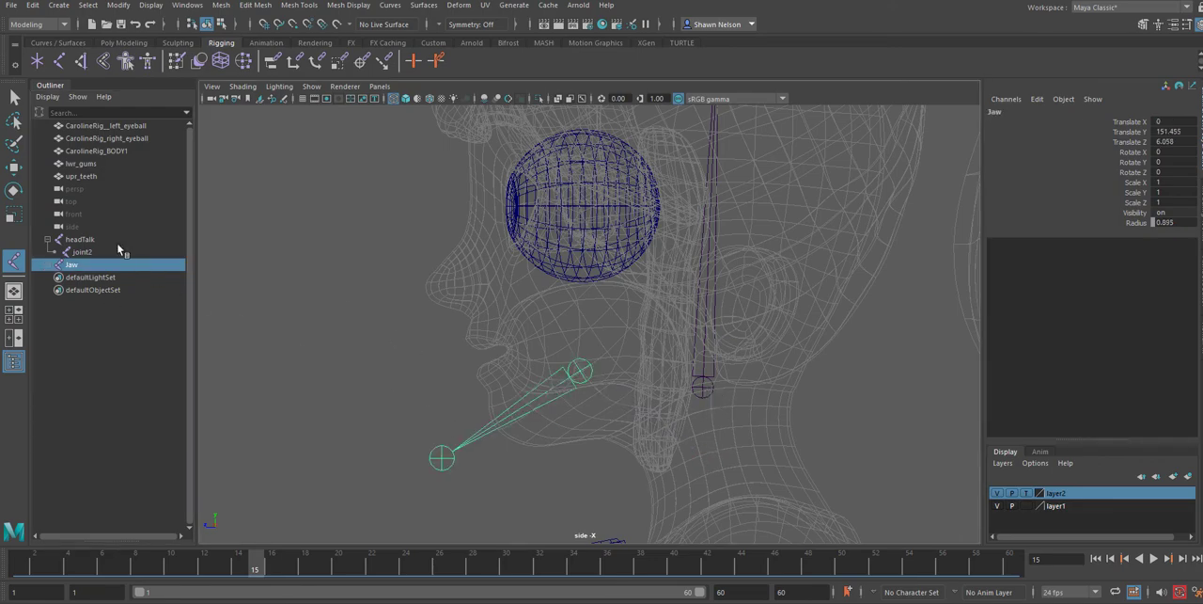
left_click(14, 97)
left_click(428, 514)
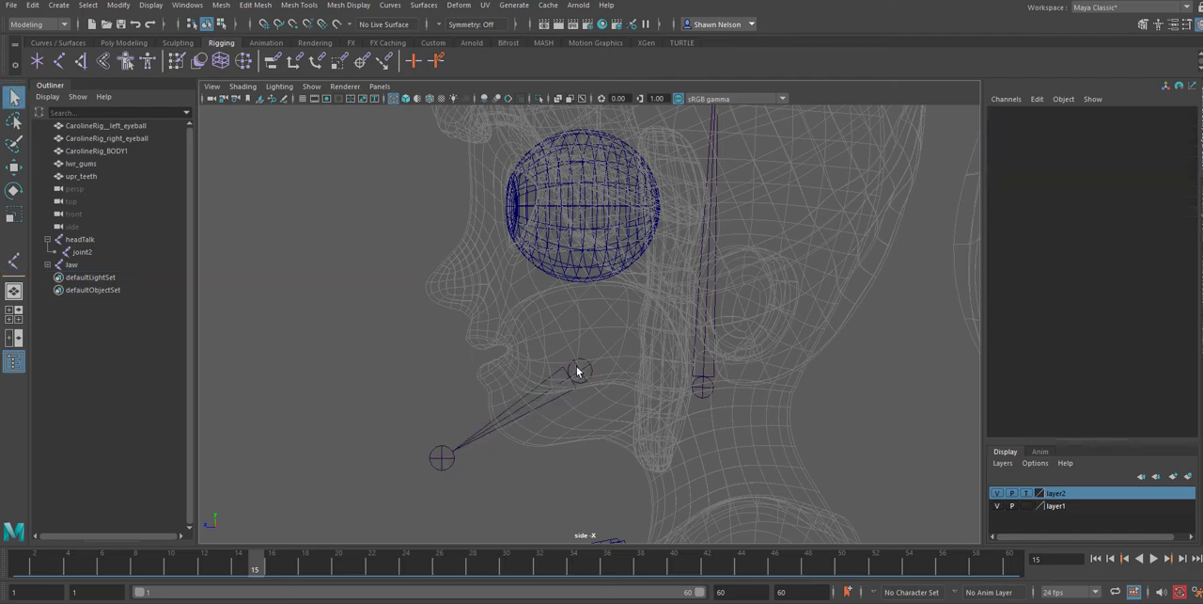
left_click(577, 370)
left_click(698, 392, "shift")
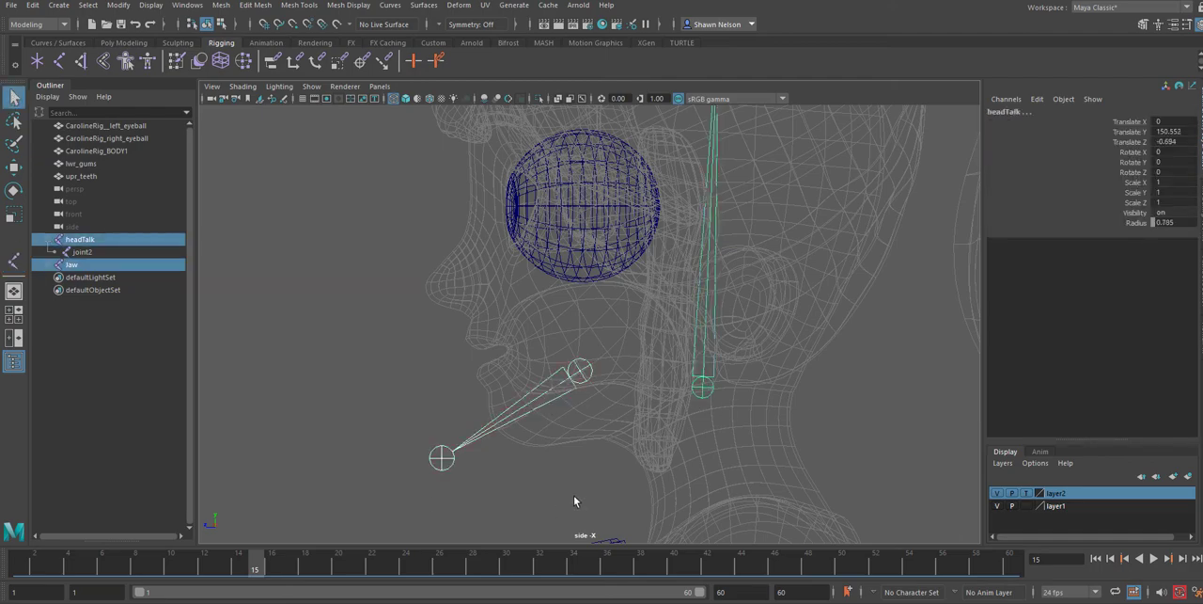
key("p")
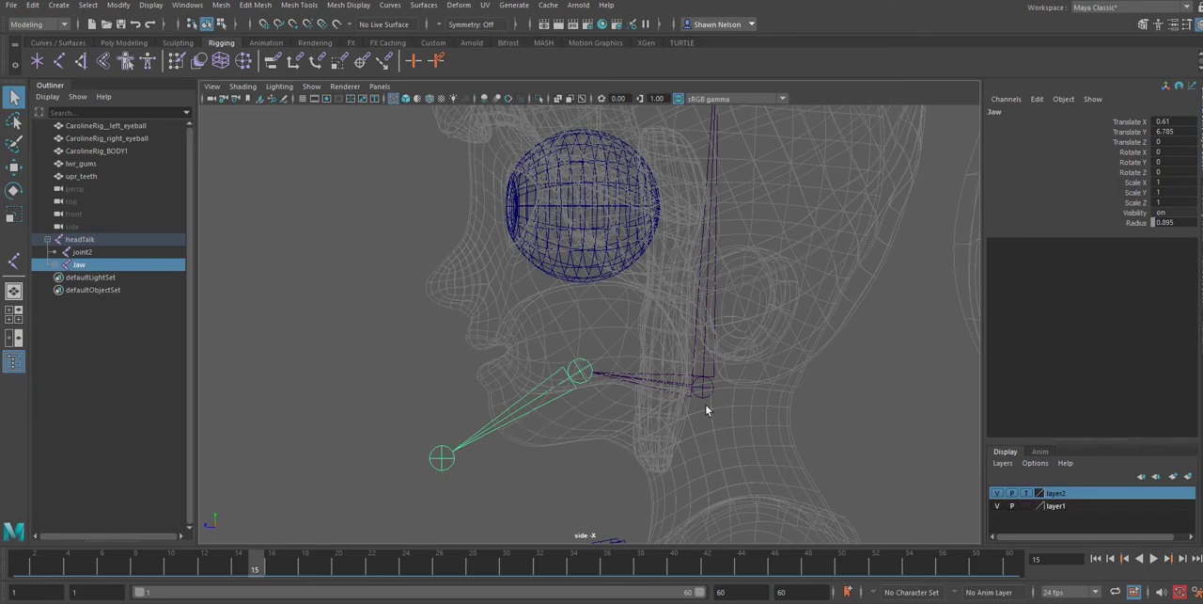
Create a separate two-joint chain in the side view, from inside the lower lip to just in front of it
left_click(13, 262)
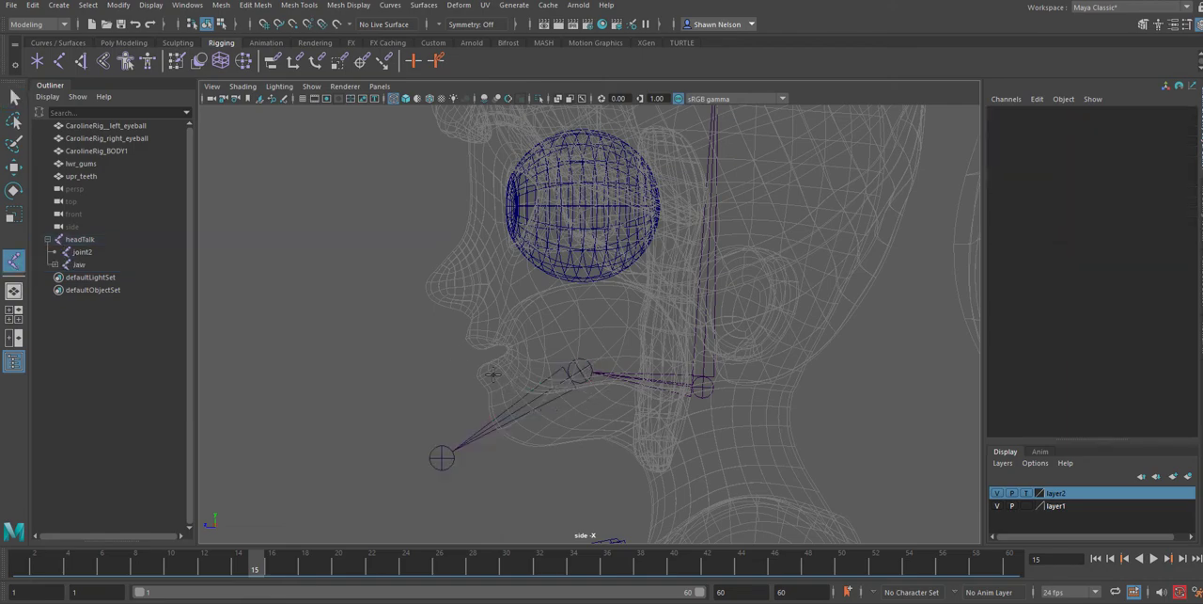
left_click(507, 372)
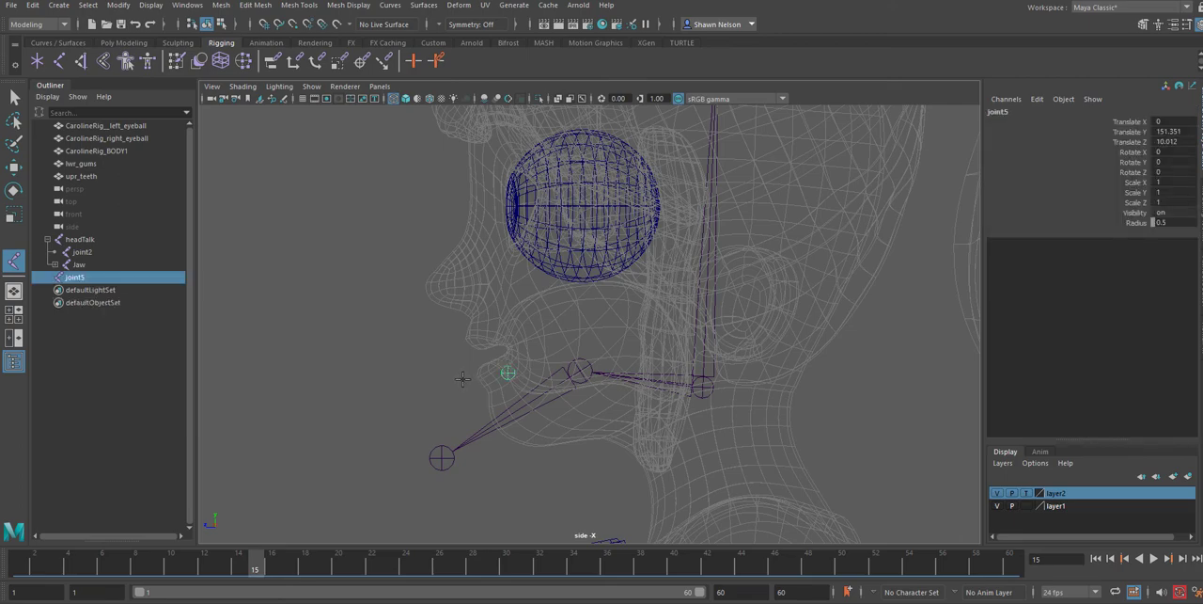
left_click(462, 379)
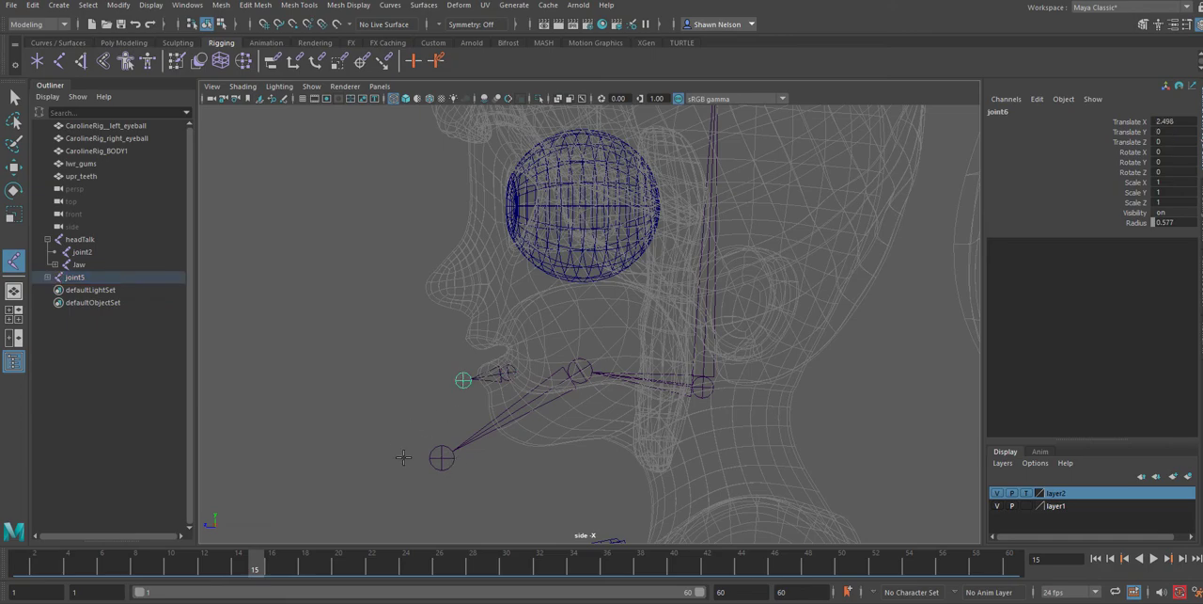
Show the character in the perspective view with textured shading and return layer2 from template to normal display
key("space")
left_click_drag(413, 451, 414, 429)
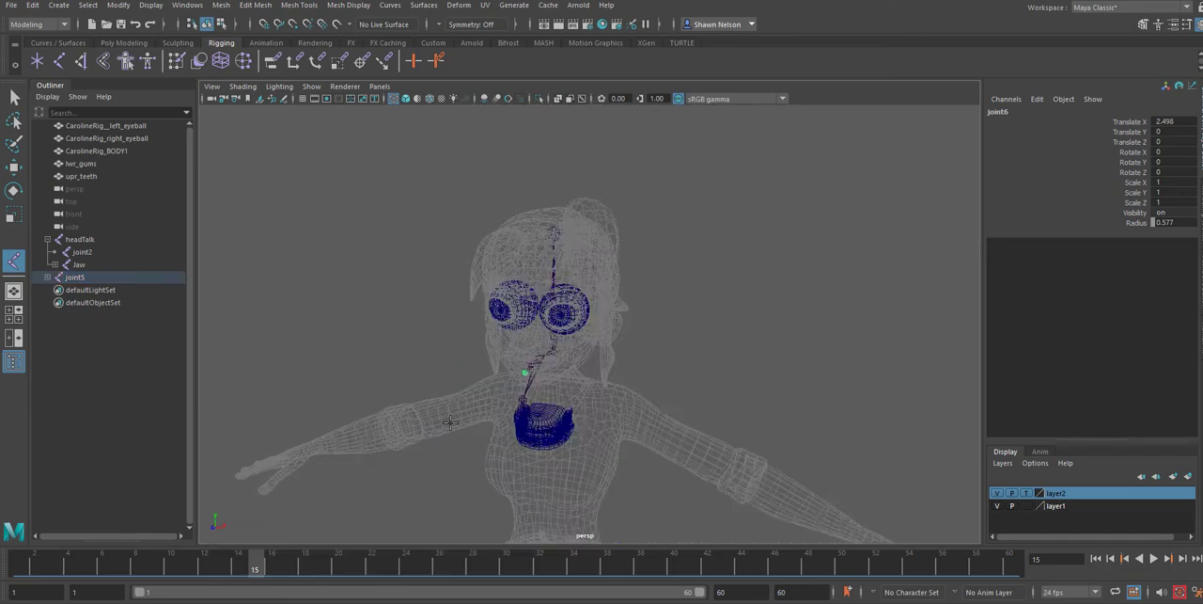
key("6")
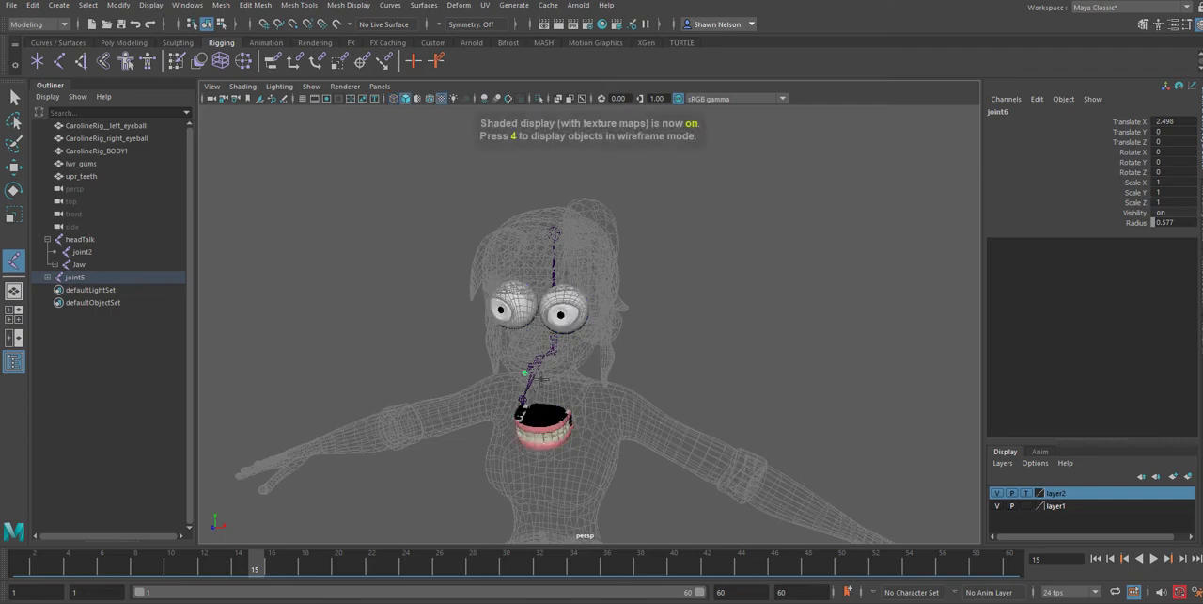
key("7")
key("6")
left_click(1030, 496)
left_click(1030, 496)
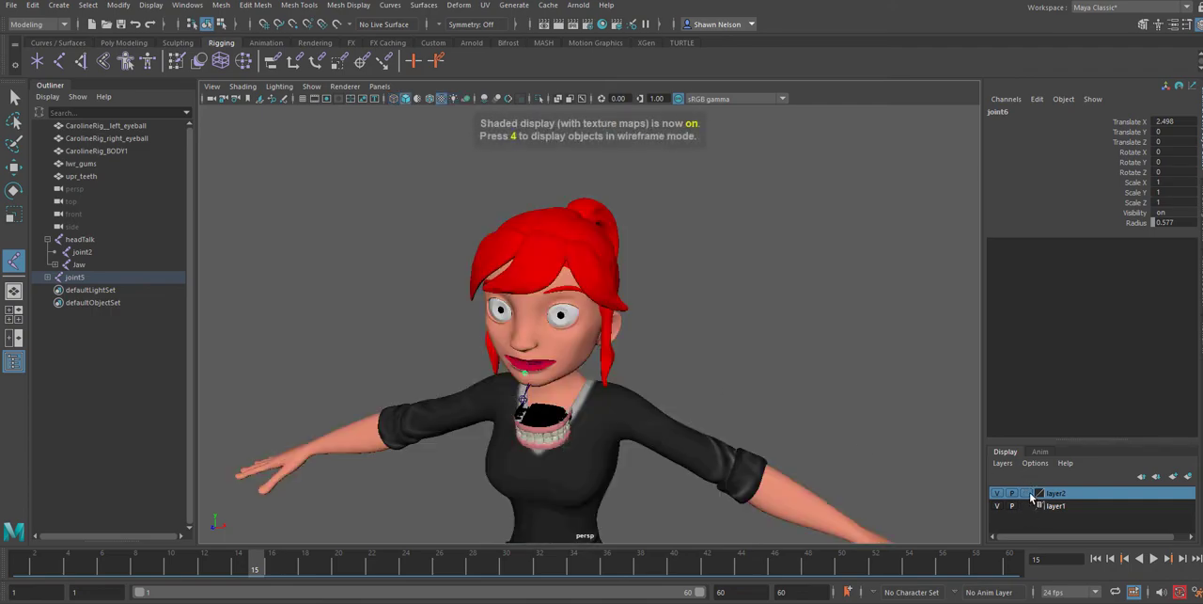
Select the lower-lip chain's root joint and move it slightly up and forward to about Translate Y 151.546, Z 10.045
scroll(419, 326, "up", 5)
scroll(420, 326, "up", 3)
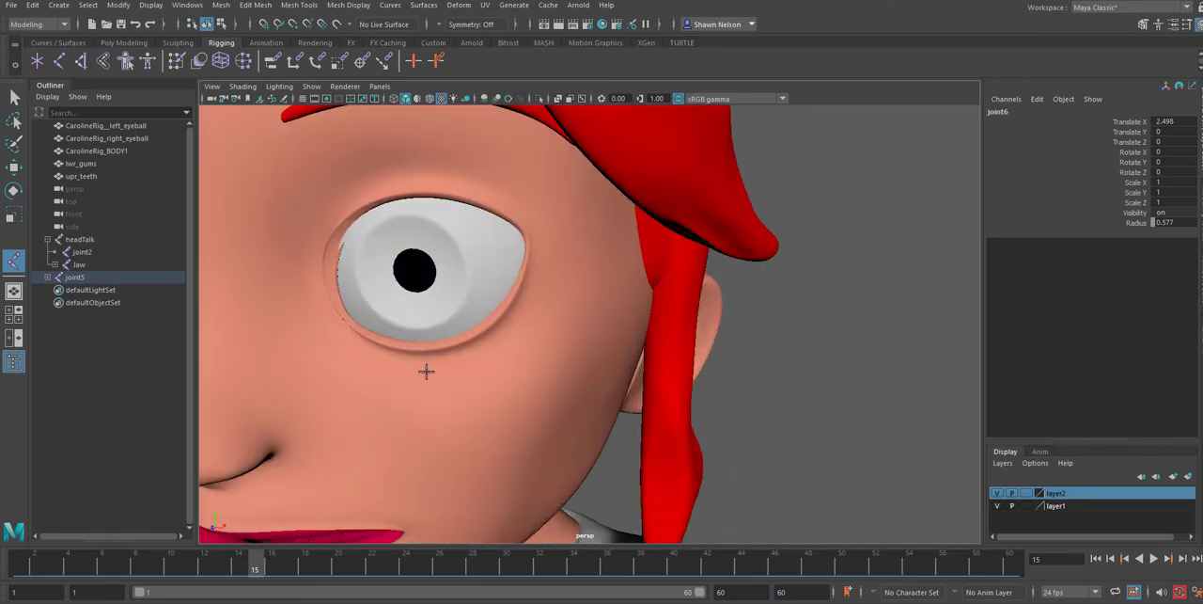
left_click_drag(424, 371, 612, 341, "alt")
left_click(14, 99)
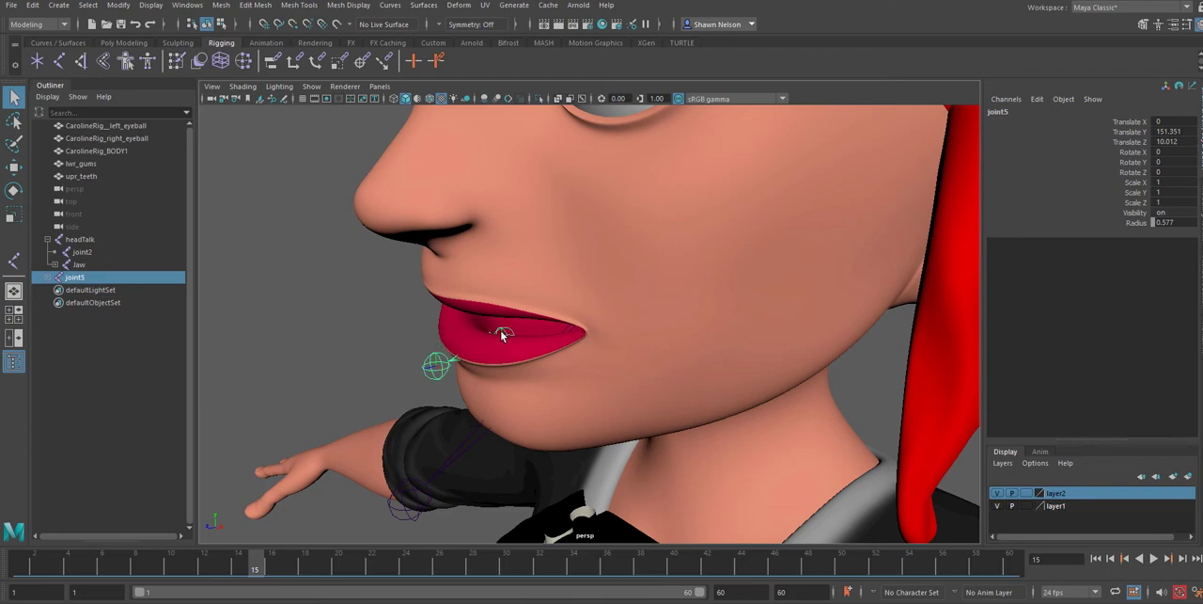
key("w")
left_click_drag(499, 322, 497, 311)
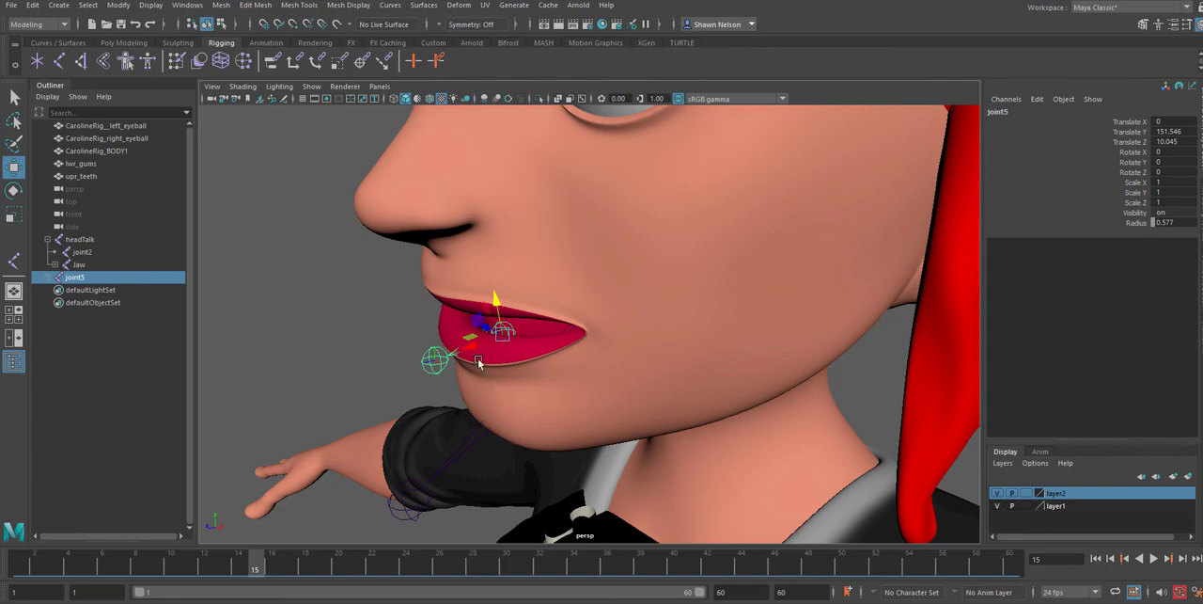
Duplicate the central lower-lip chain, move the copy to about Translate X 0.961 and rotate it about 33.4° in Y toward the character's left
key("ctrl+d")
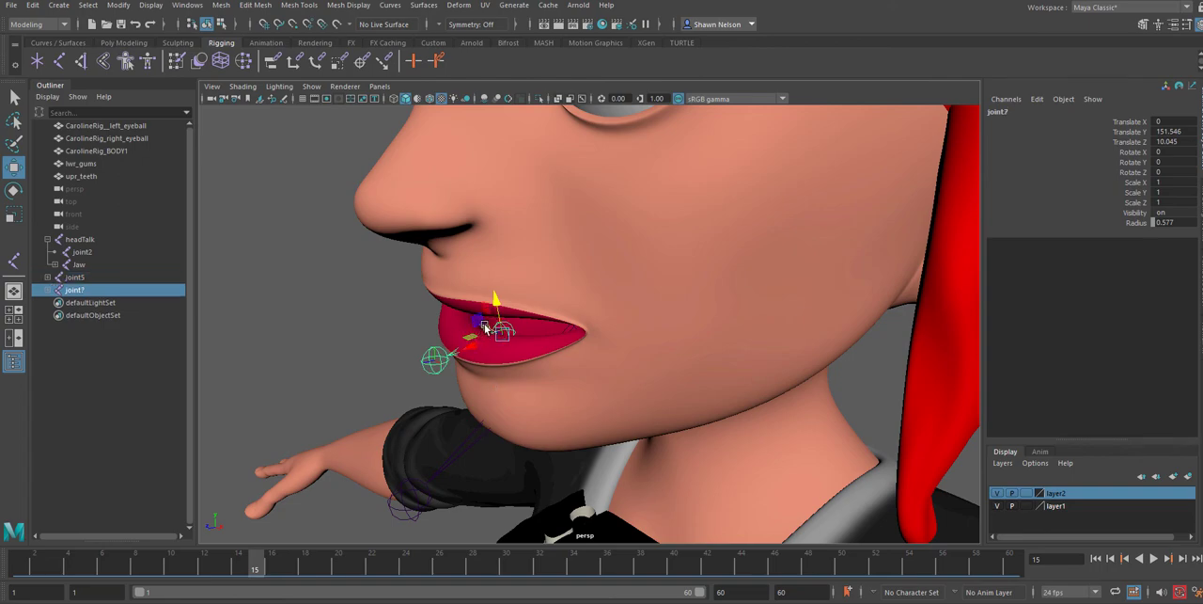
left_click_drag(496, 323, 495, 367)
key("e")
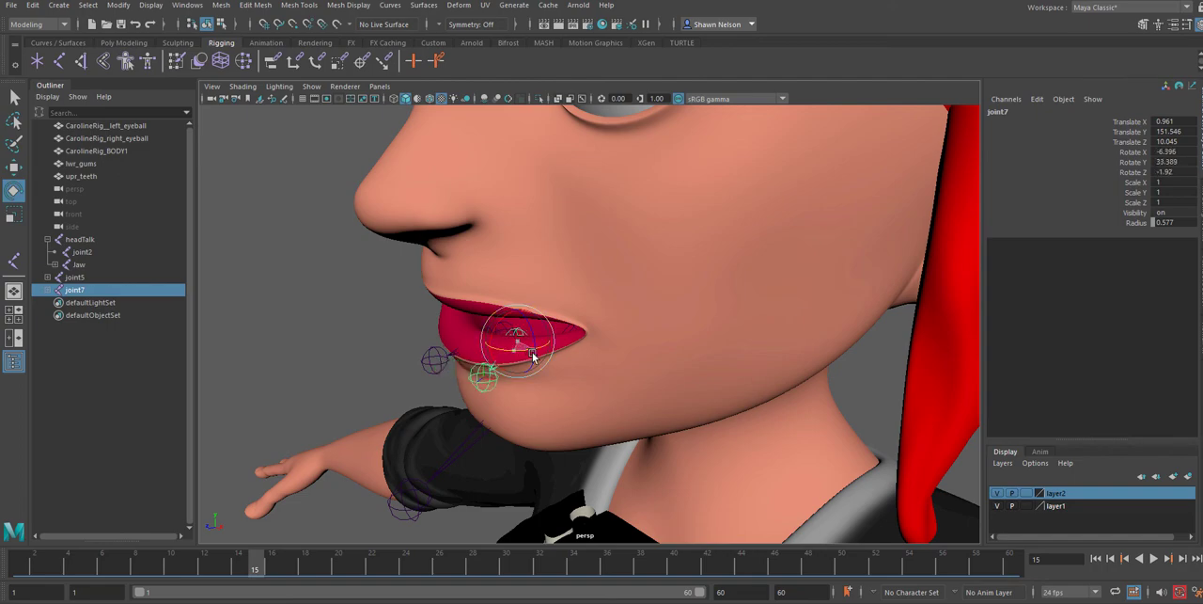
Duplicate the central lip chain again and place it near the right mouth corner, at about X -2.268, Y 151.816, Z 9.821, rotated about -29.7° in Y
left_click(438, 365)
key("Up")
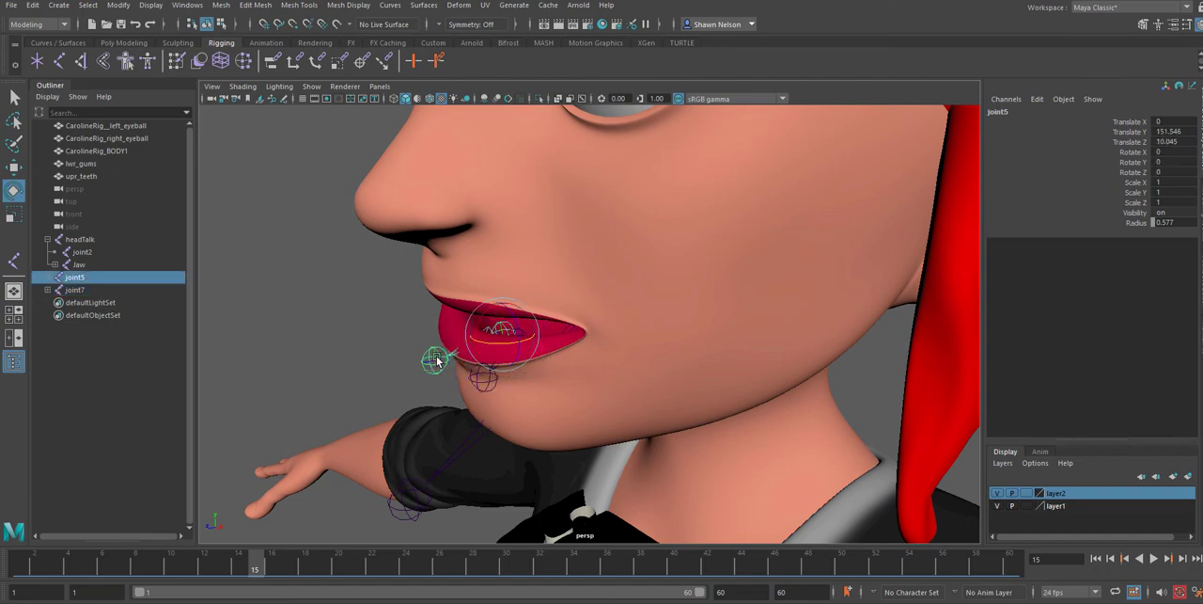
key("ctrl+d")
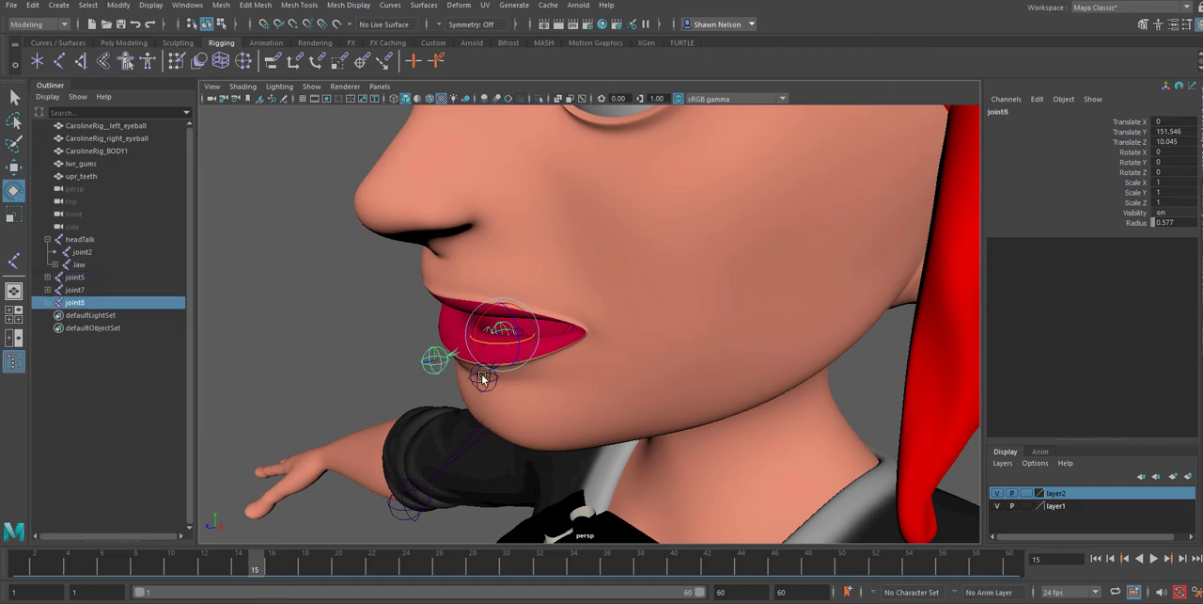
mouse_move(483, 376)
left_mouse_down("alt")
mouse_move(551, 398)
mouse_move(545, 366)
mouse_move(464, 349)
mouse_move(483, 351)
mouse_move(495, 377)
mouse_move(472, 376)
mouse_move(482, 373)
left_mouse_up("alt")
key("w")
key("e")
key("w")
left_click_drag(496, 330, 492, 335)
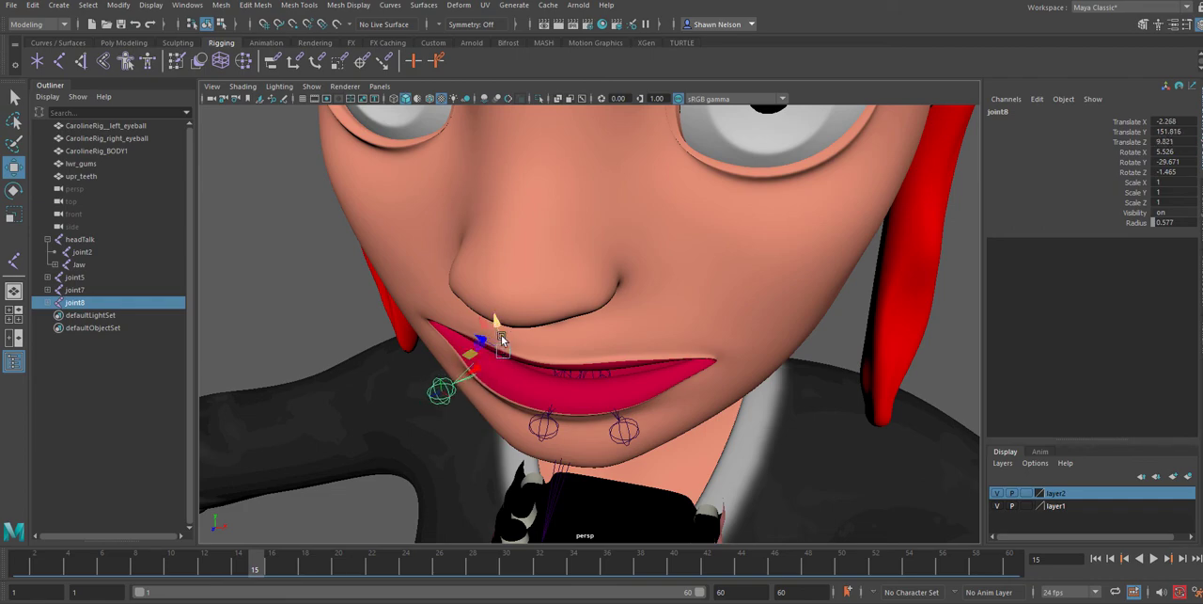
Move the left lower-lip joint outward along the lip and up to about X 1.984, Y 152.029, Z 9.456
left_click(617, 416)
left_click_drag(566, 382, 603, 378)
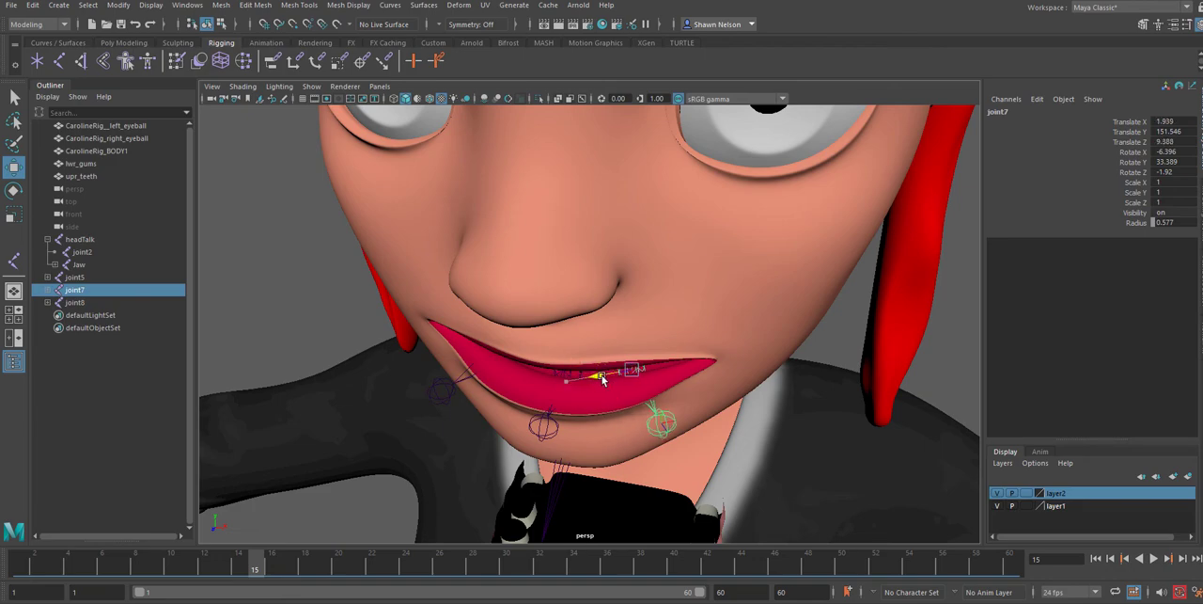
left_click_drag(636, 345, 627, 336)
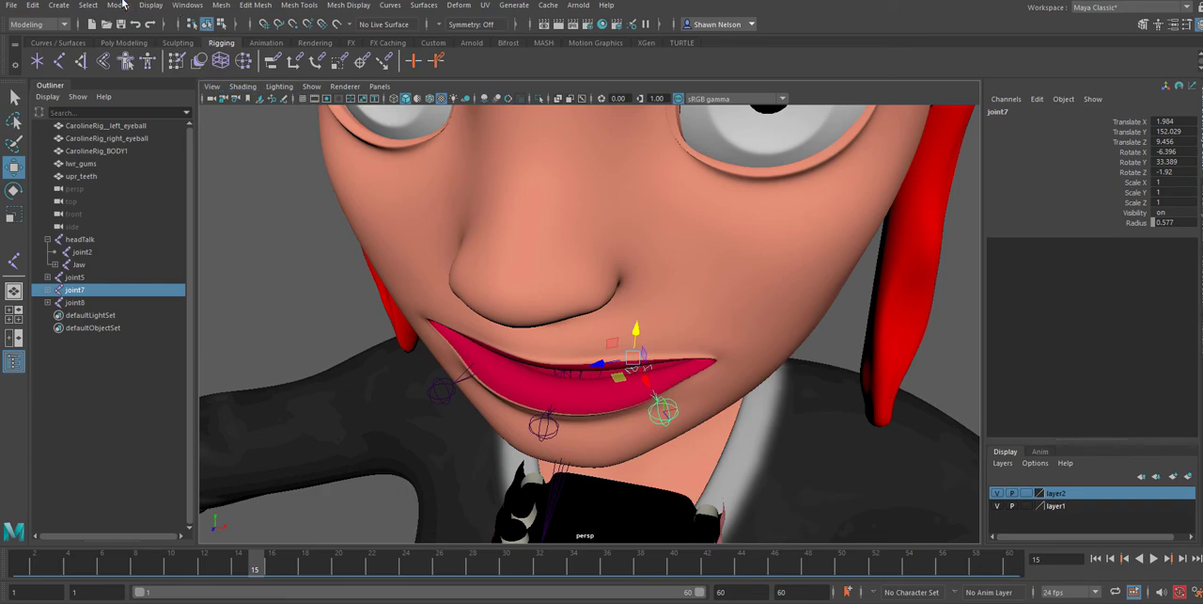
Try mirroring the left lower-lip chain with Mirror Joints from the Rigging menu set, and delete the mirrored copy
left_click(39, 24)
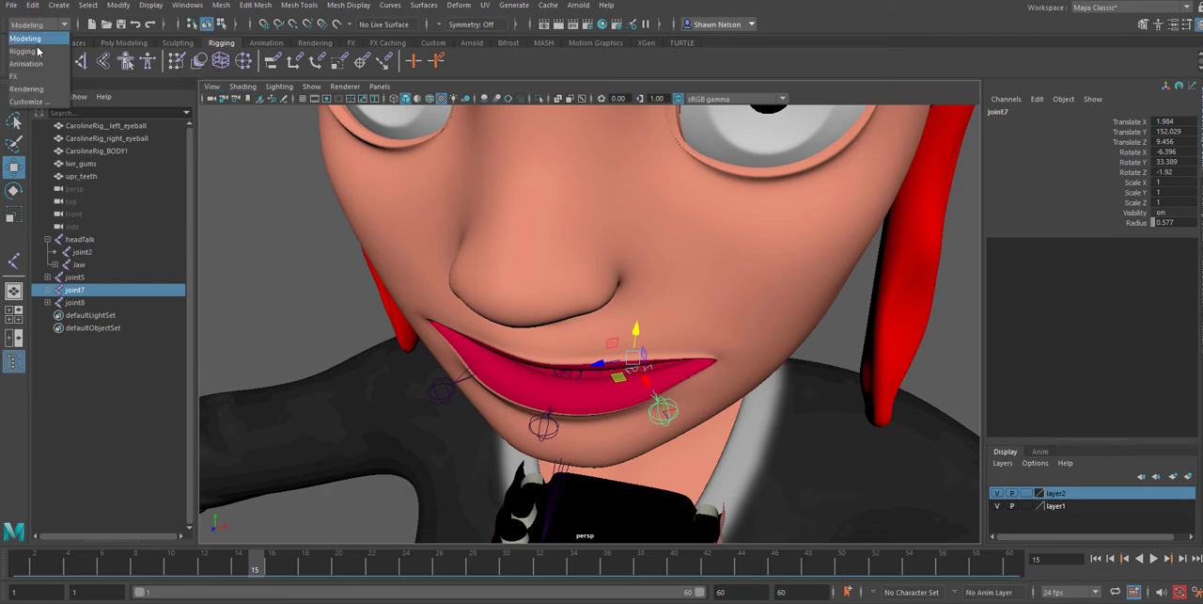
left_click(38, 51)
left_click(227, 5)
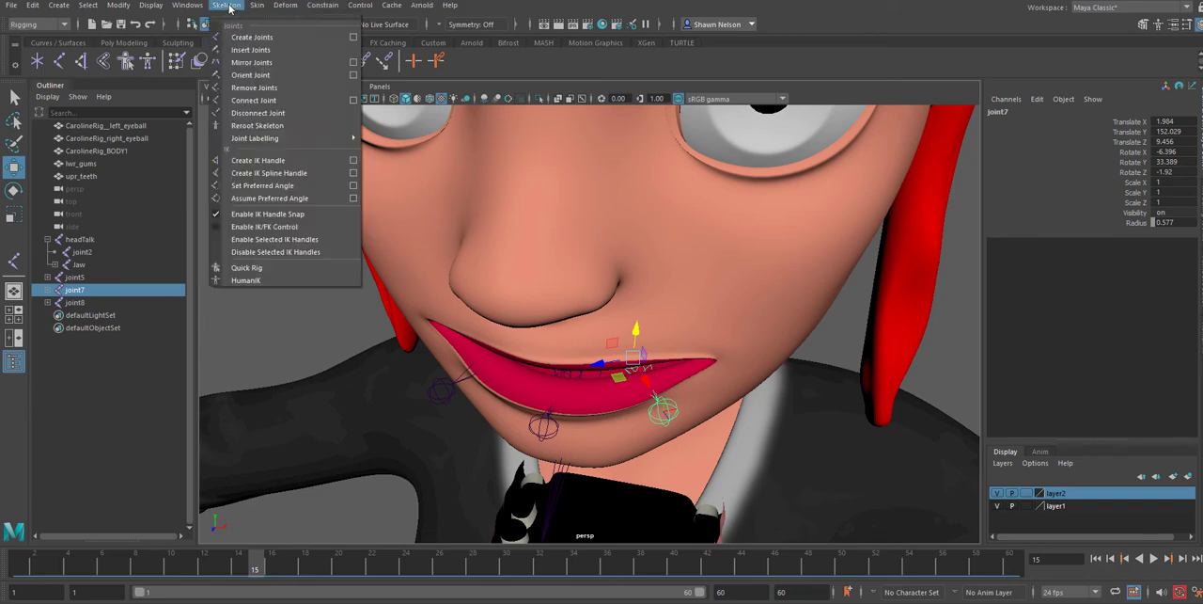
left_click(251, 63)
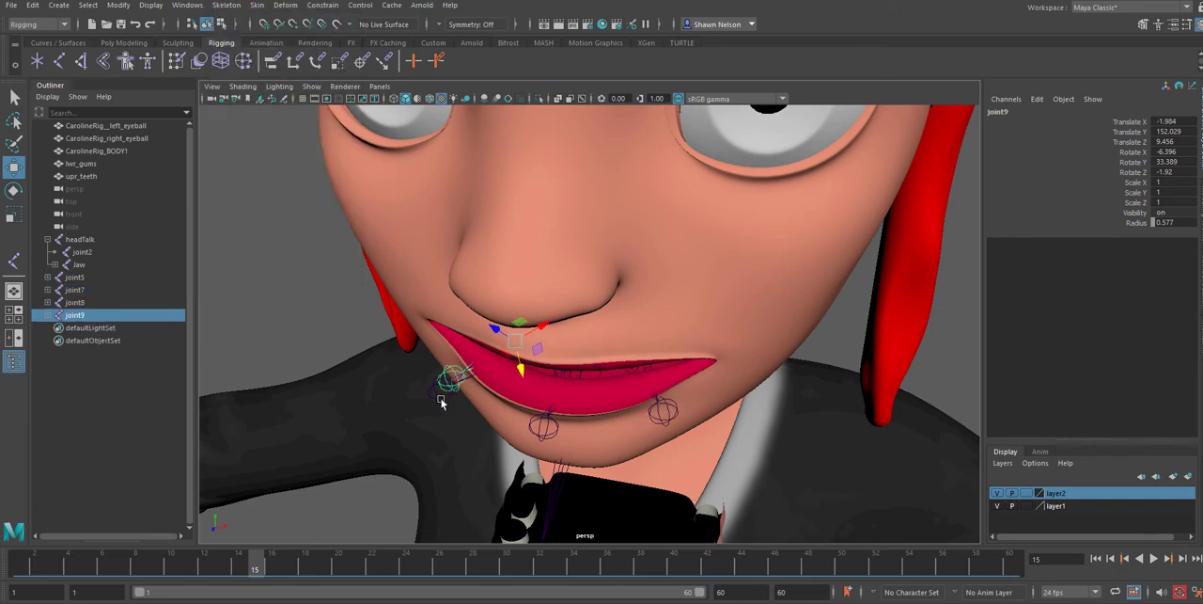
scroll(431, 399, "up", 4)
left_click_drag(414, 486, 451, 473, "alt")
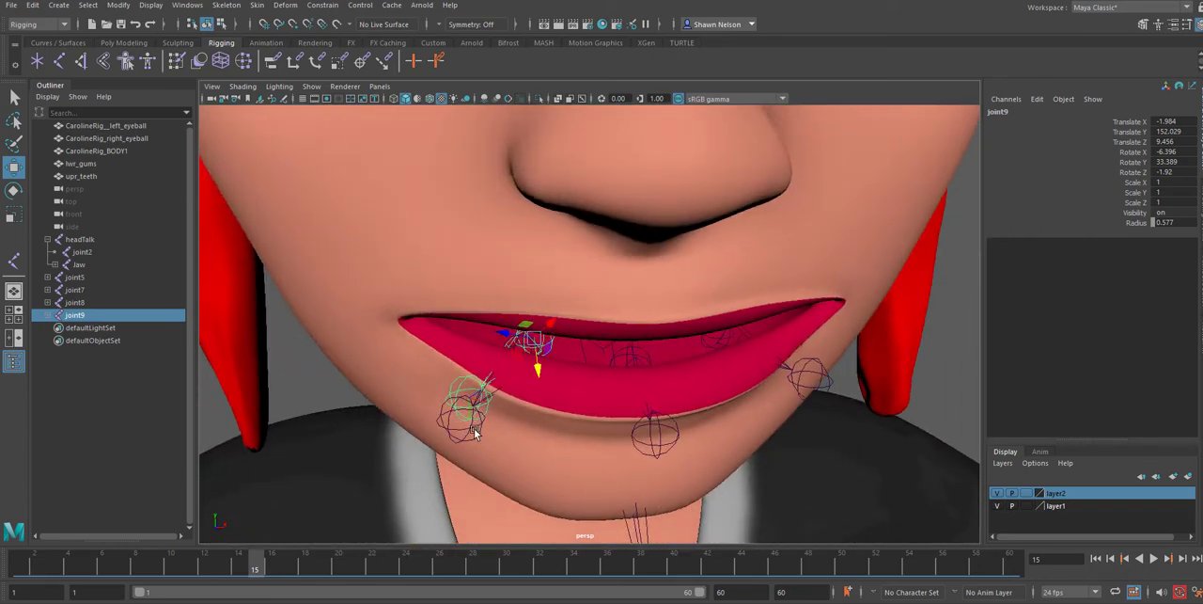
key("Delete")
Rename the root joint of the character's right lower-lip chain as Lips_Bottom_R
left_click(525, 336)
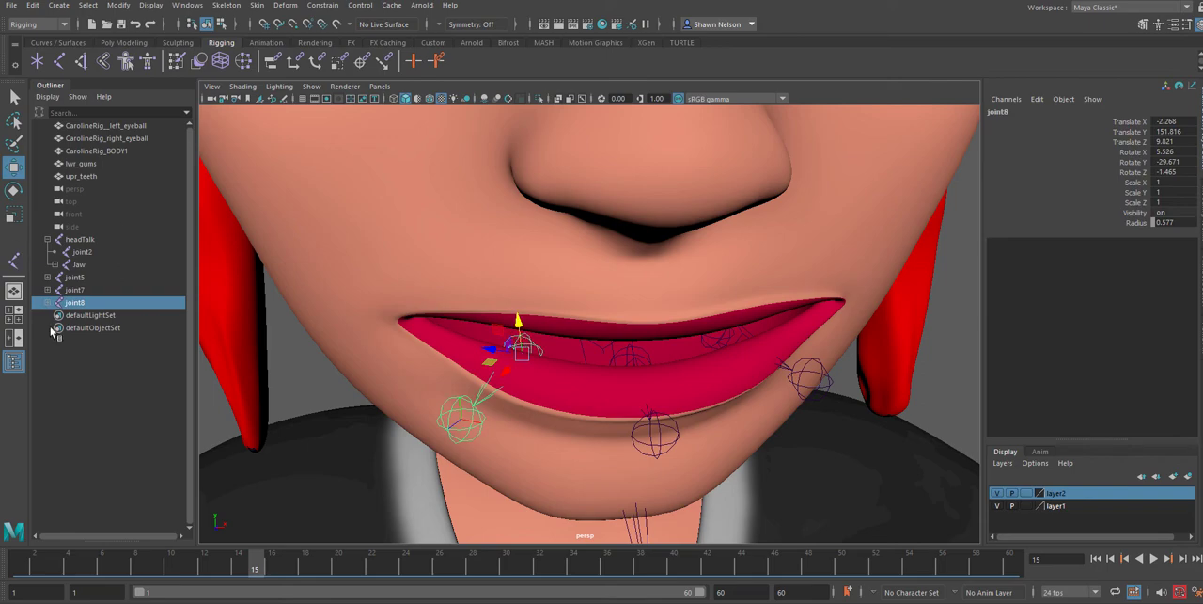
double_click(76, 302)
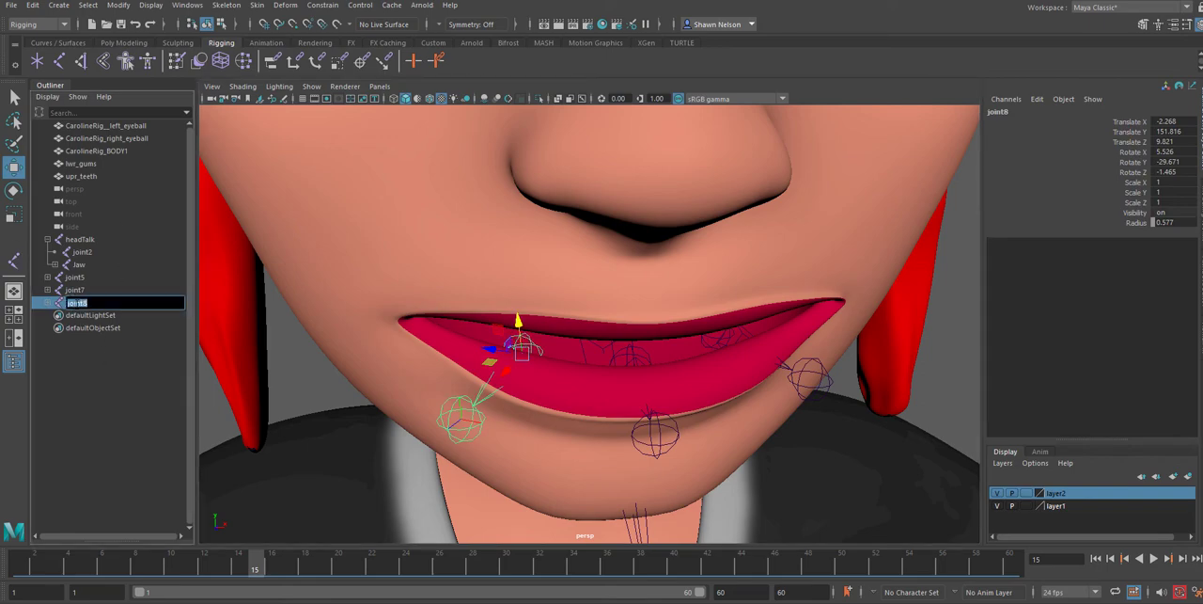
type("Lips_Bottom_R")
key("Return")
Copy the name of the right lower-lip joint and reuse it to rename the left one as Lips_Bottom_L
left_click(727, 338)
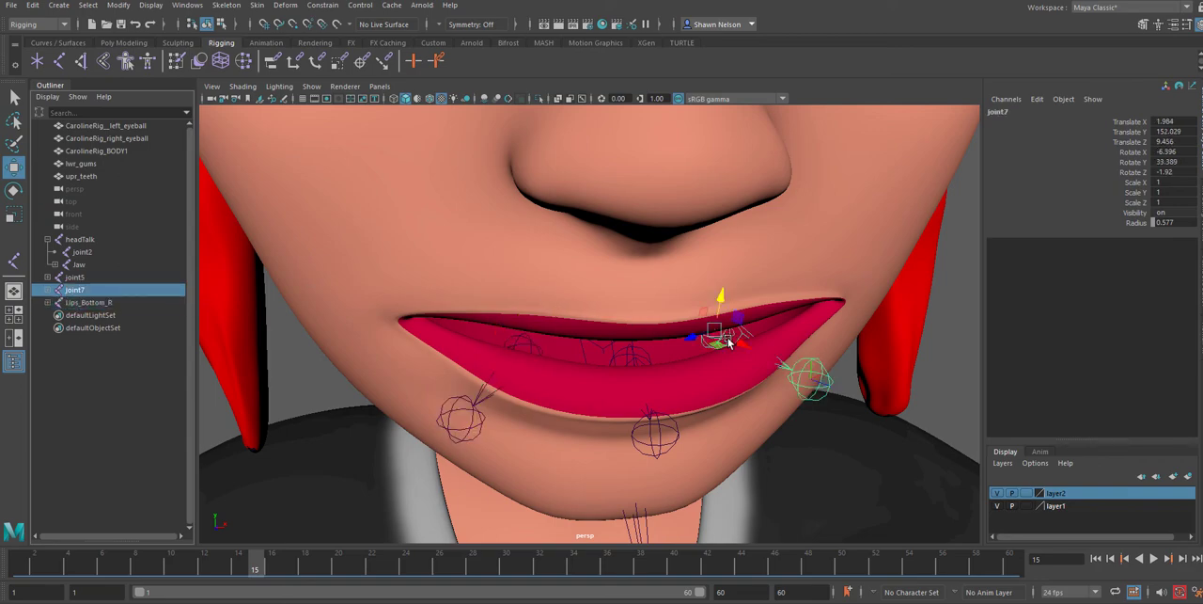
left_click(94, 302)
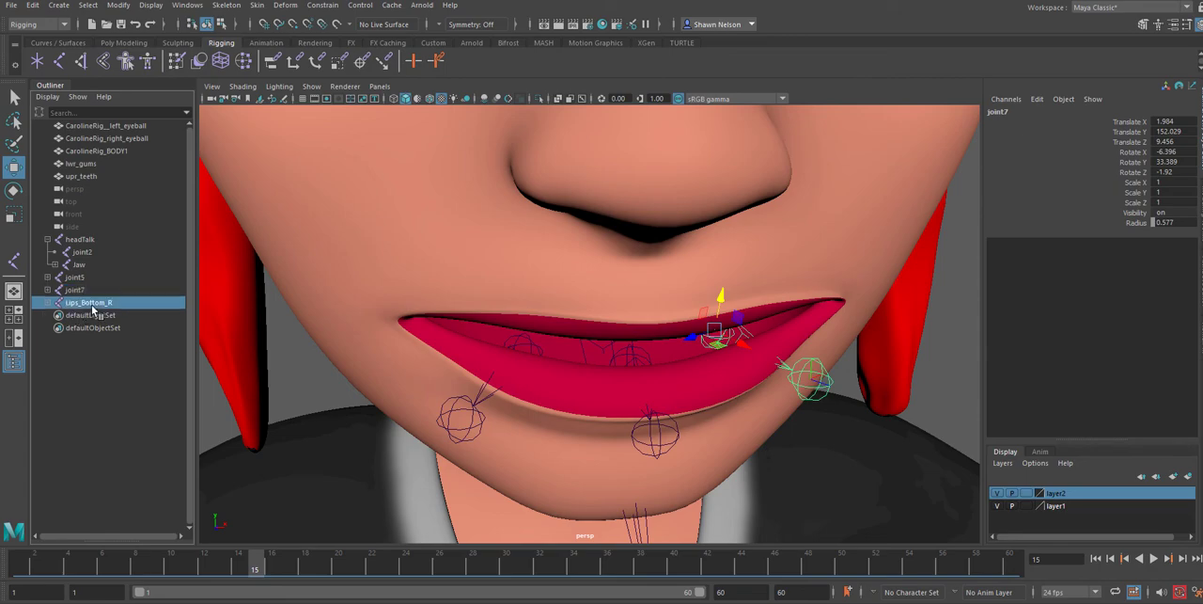
double_click(94, 302)
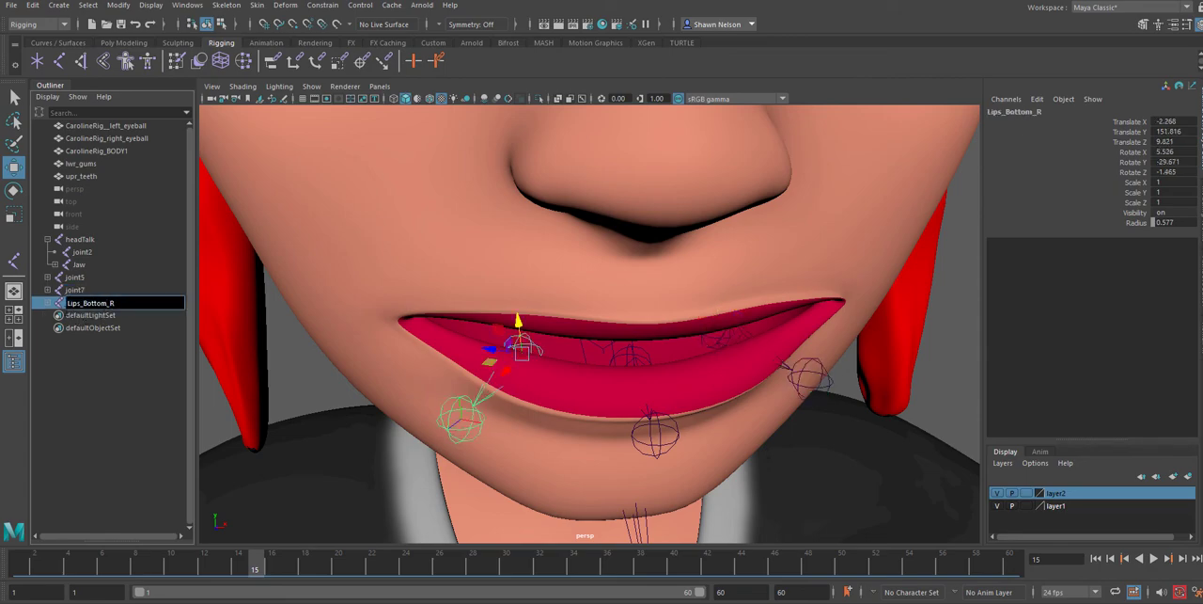
left_click_drag(116, 302, 69, 304)
key("ctrl+c")
left_click(722, 336)
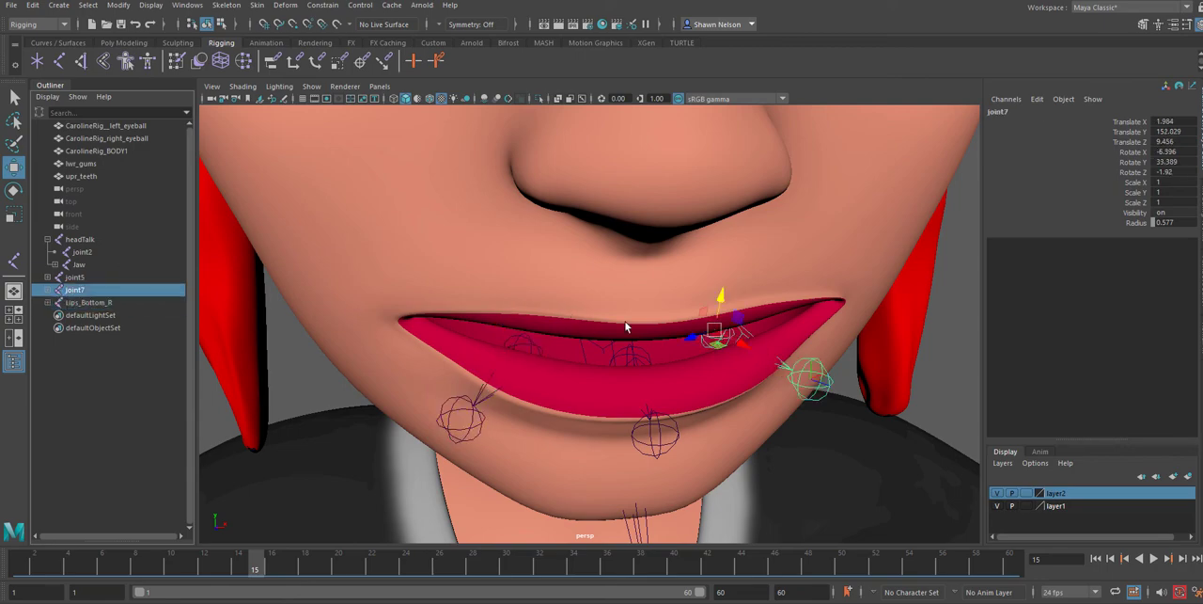
double_click(71, 292)
key("ctrl+v")
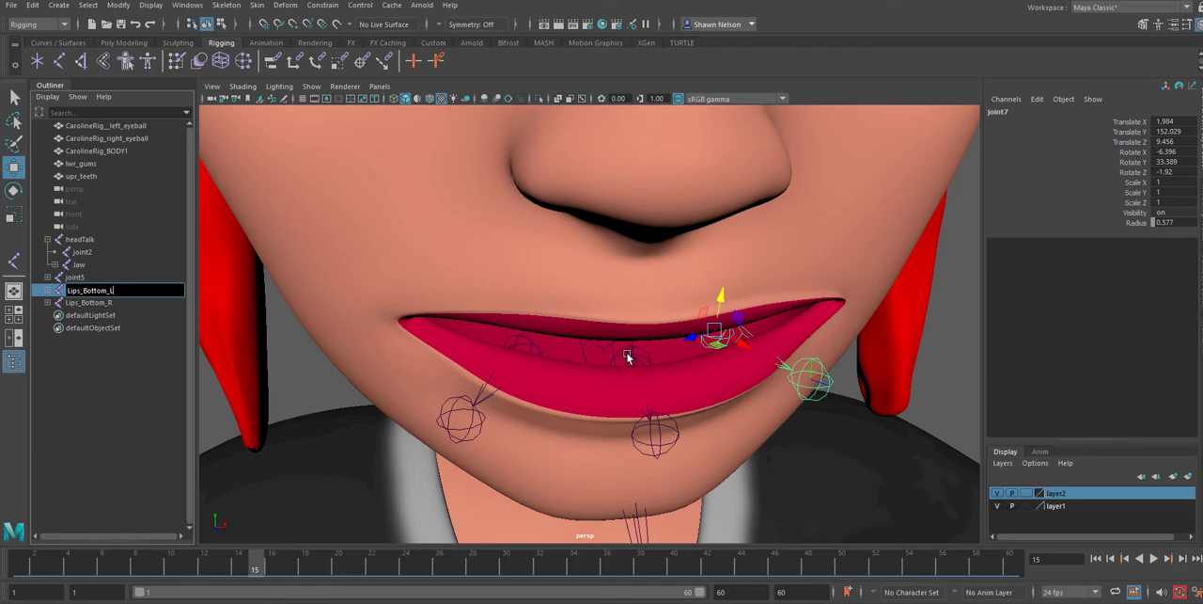
Confirm the left lower-lip joint's name and rename the centre lower-lip root joint as Lips_Bottom
key("Return")
left_click(73, 277)
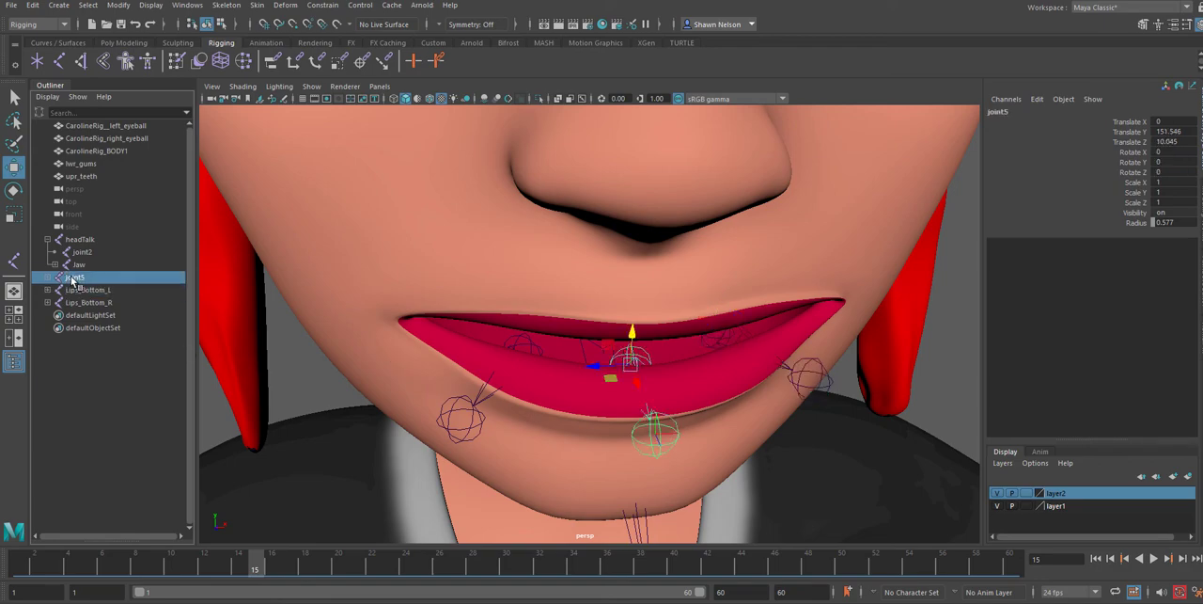
double_click(73, 278)
key("ctrl+v")
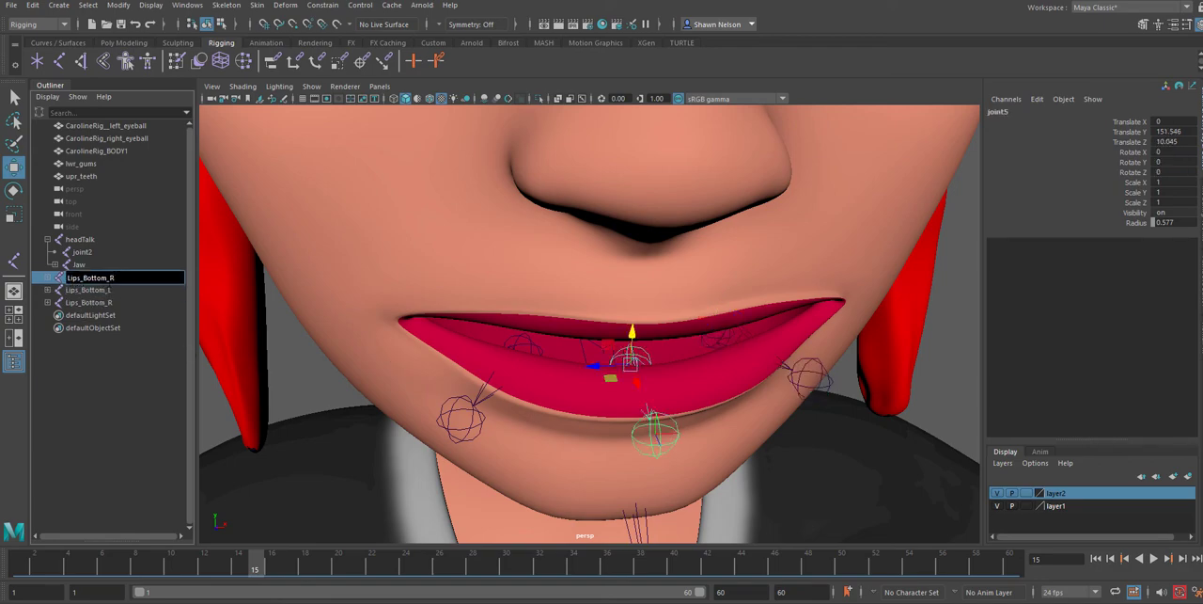
key("BackSpace")
key("BackSpace")
left_click(321, 378)
Duplicate the Lips_Bottom_R chain and move the copy to the right mouth corner, about X -4.317, Y 152.877, Z 8.839
left_click(532, 348)
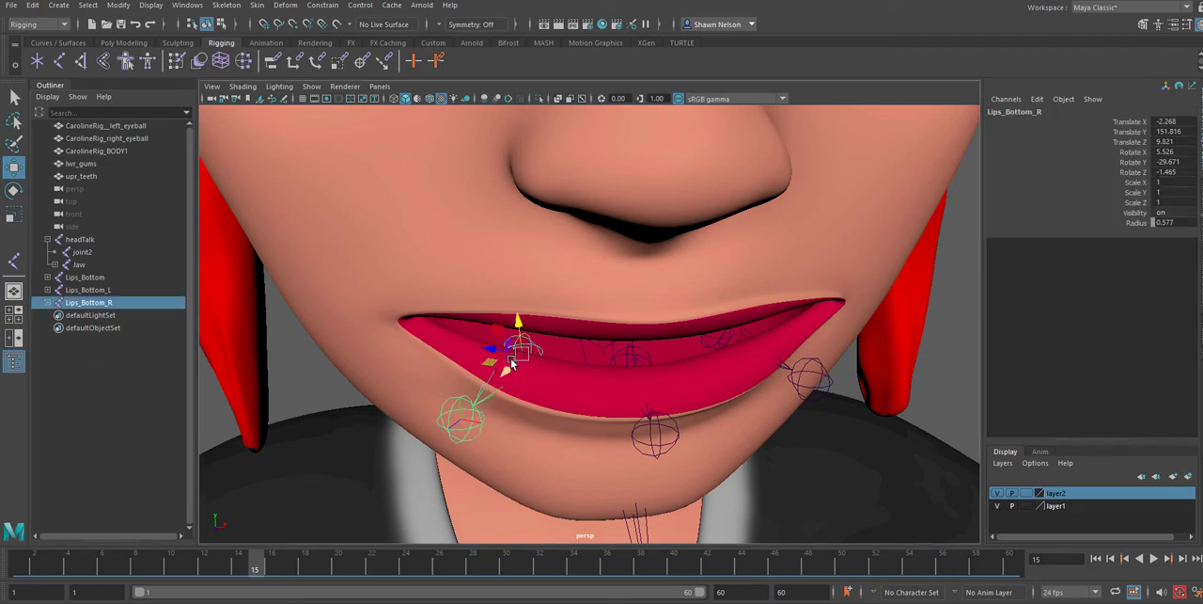
key("f")
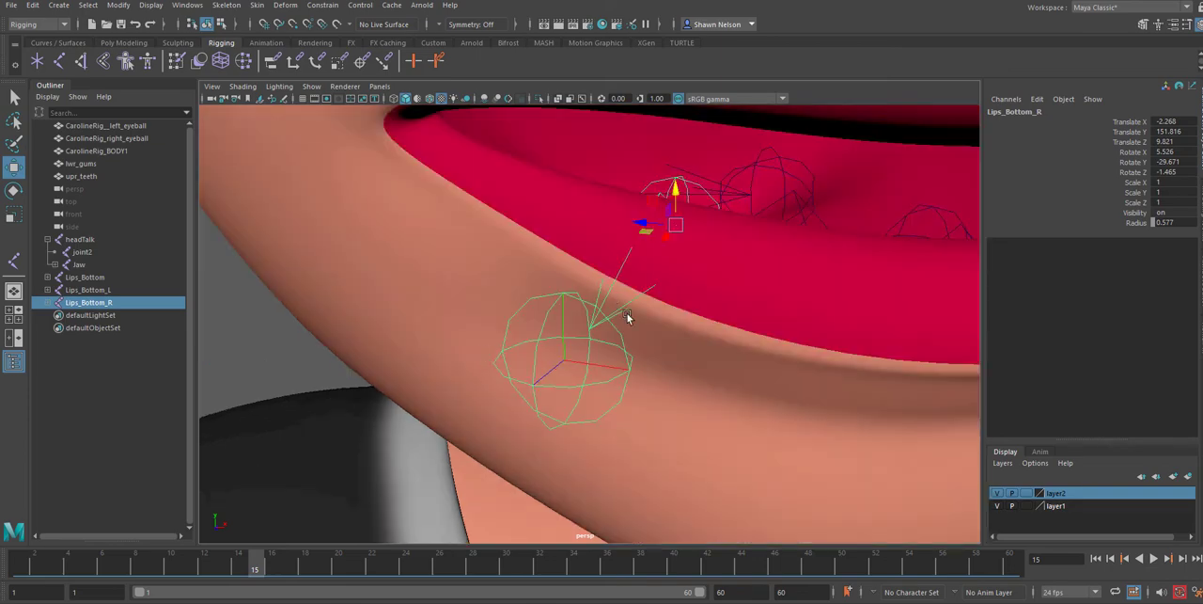
middle_click_drag(753, 281, 702, 430, "alt")
right_click_drag(701, 430, 574, 278, "alt")
key("ctrl+d")
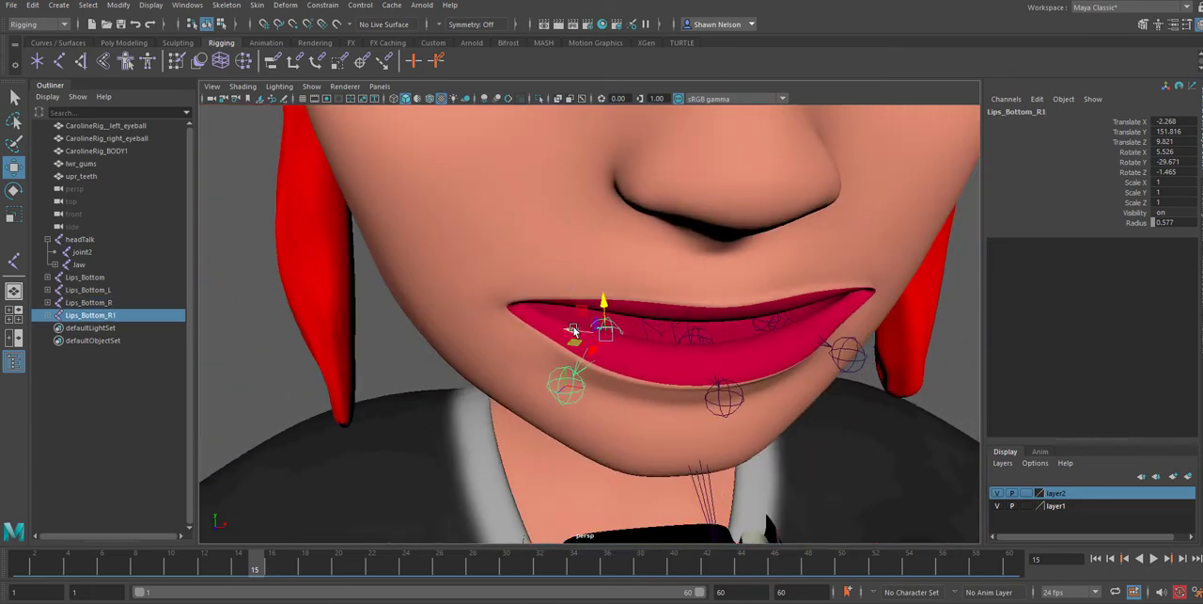
middle_click_drag(573, 283, 491, 291)
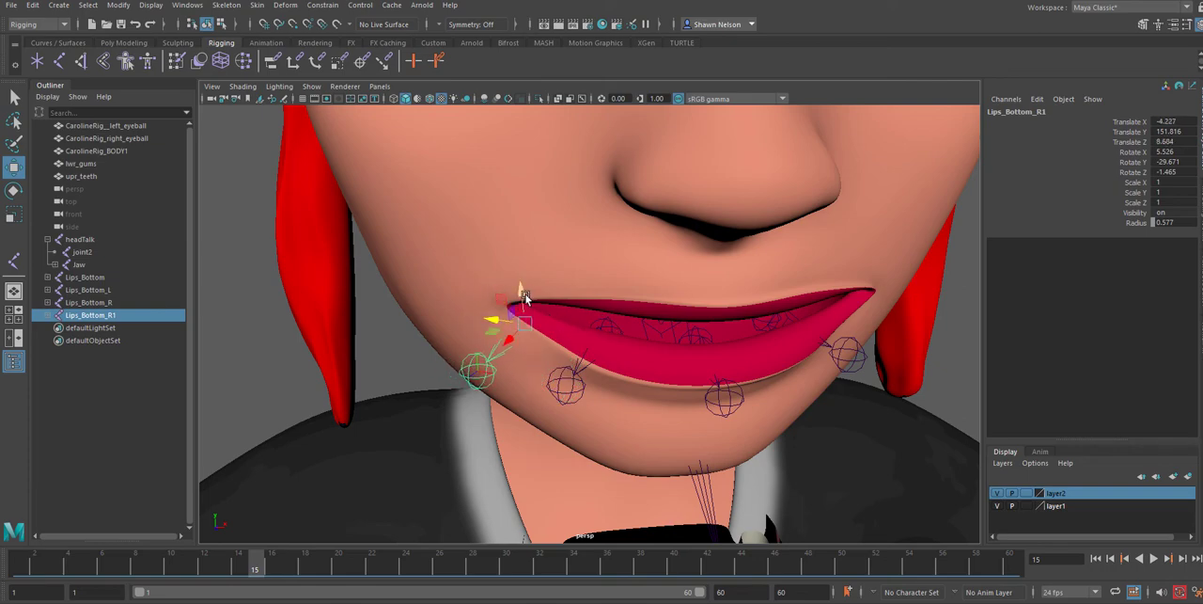
left_click_drag(521, 296, 522, 258)
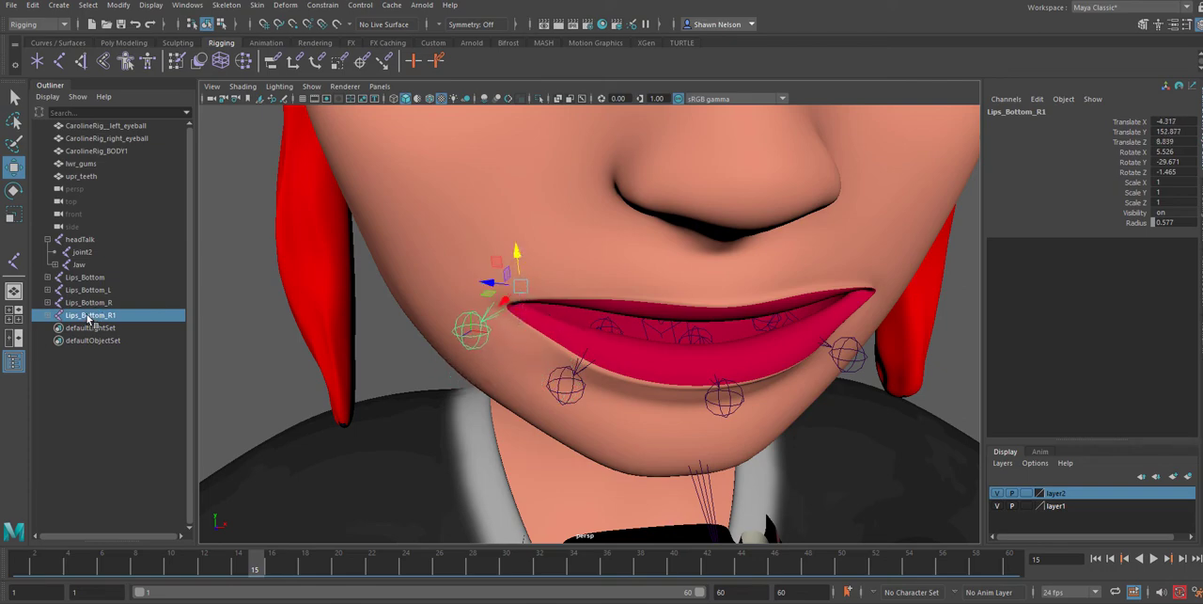
Rename the duplicated joint at the right mouth corner as Lips_smile_R1
double_click(90, 318)
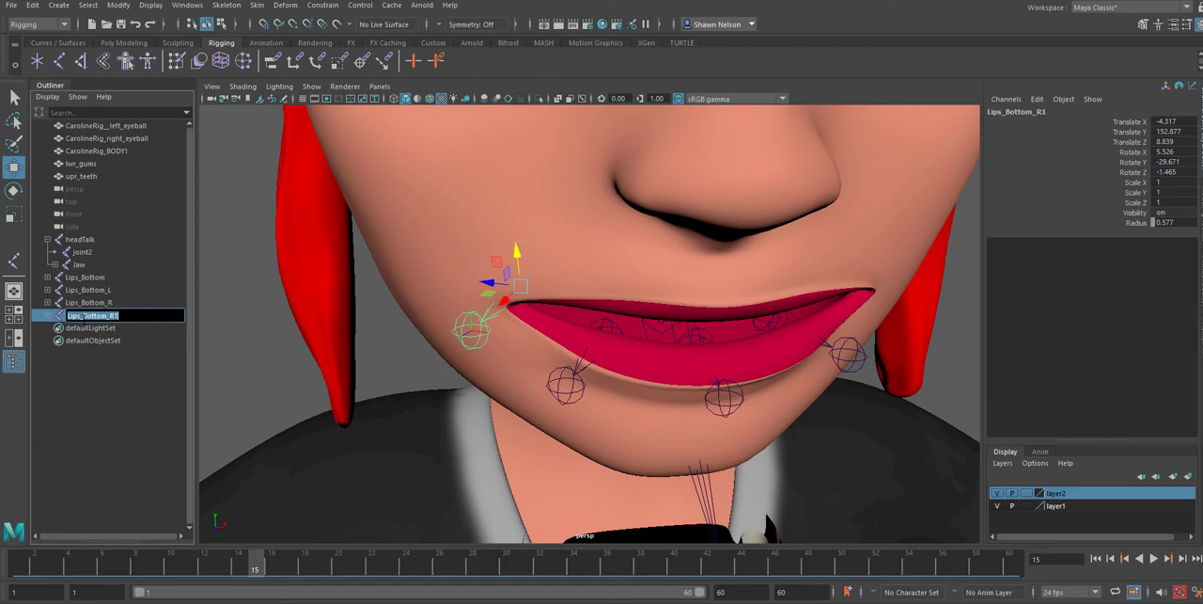
left_click(84, 316)
type("s")
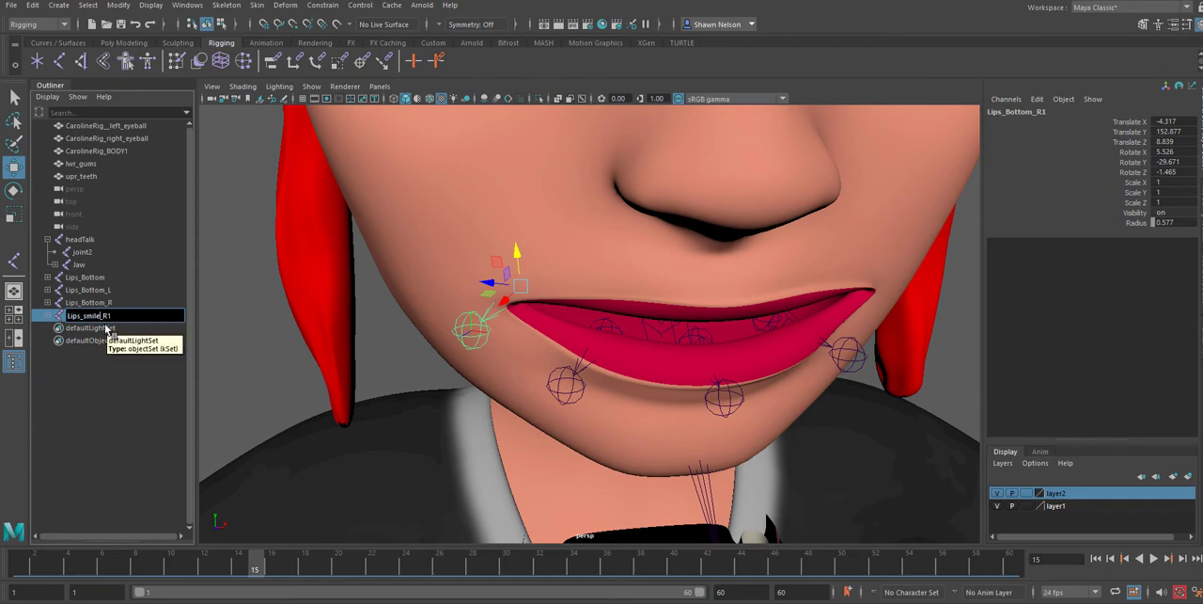
type("mile")
key("Return")
Mirror the Lips_smile_R1 chain to the other mouth corner with Mirror Joints and rename the mirrored root joint as Lips_smile_L
left_click(475, 318)
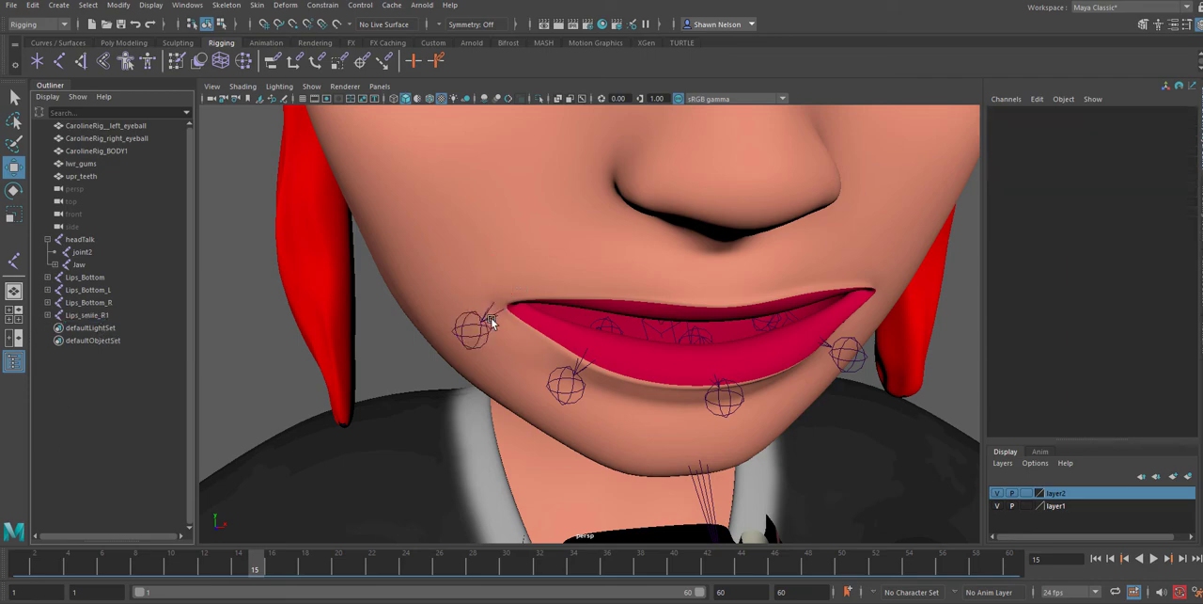
left_click(500, 317)
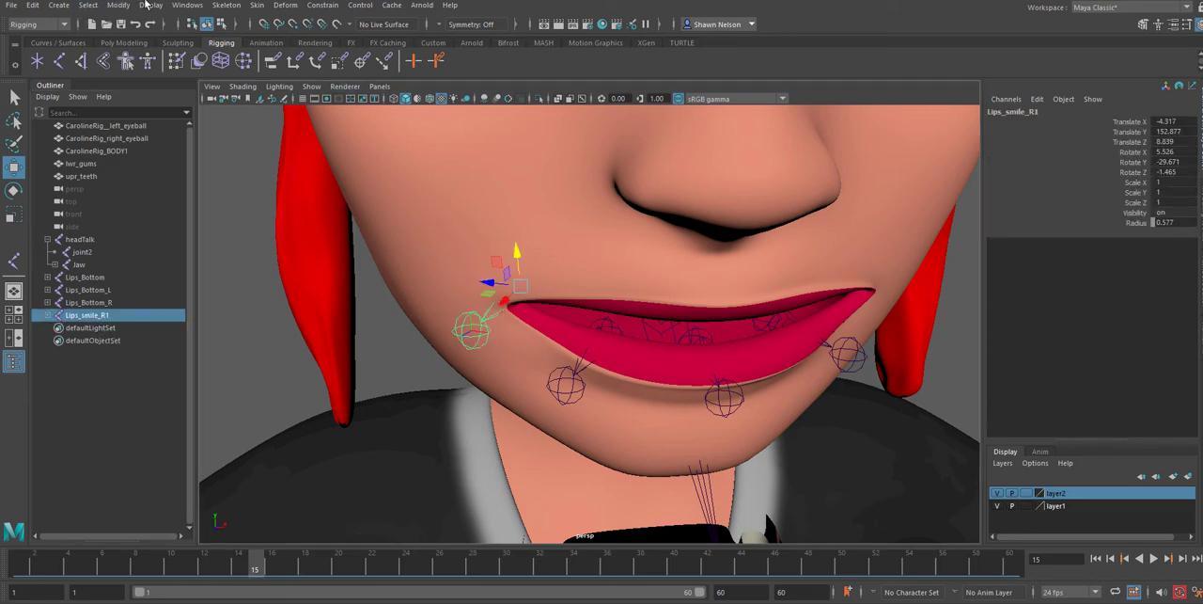
left_click(226, 5)
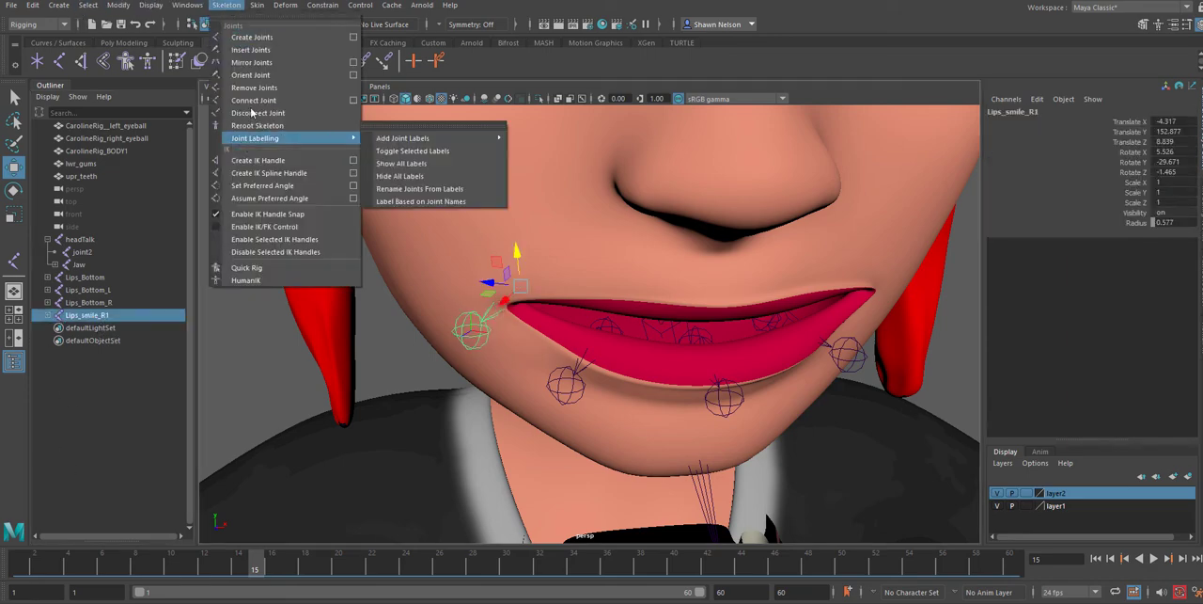
left_click(252, 62)
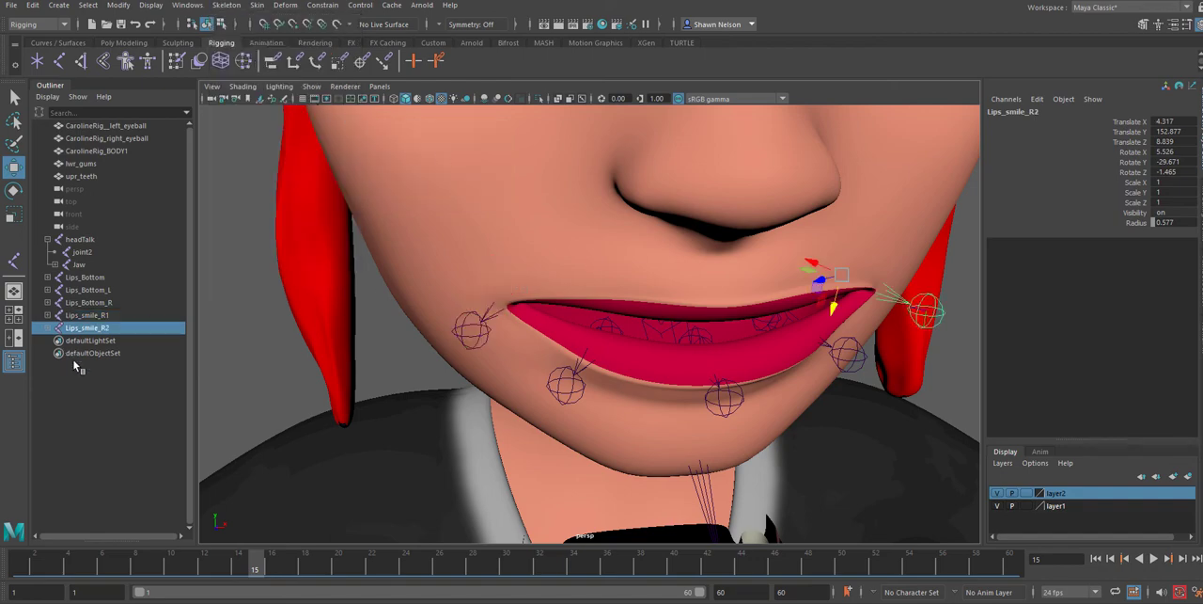
double_click(86, 327)
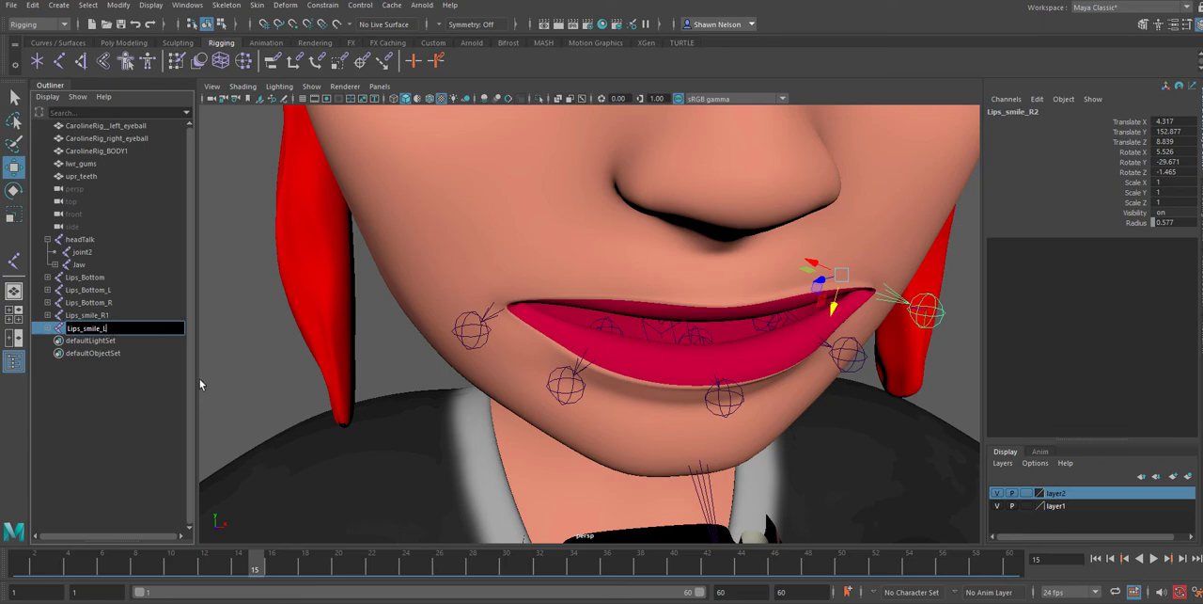
key("Return")
left_click(755, 400)
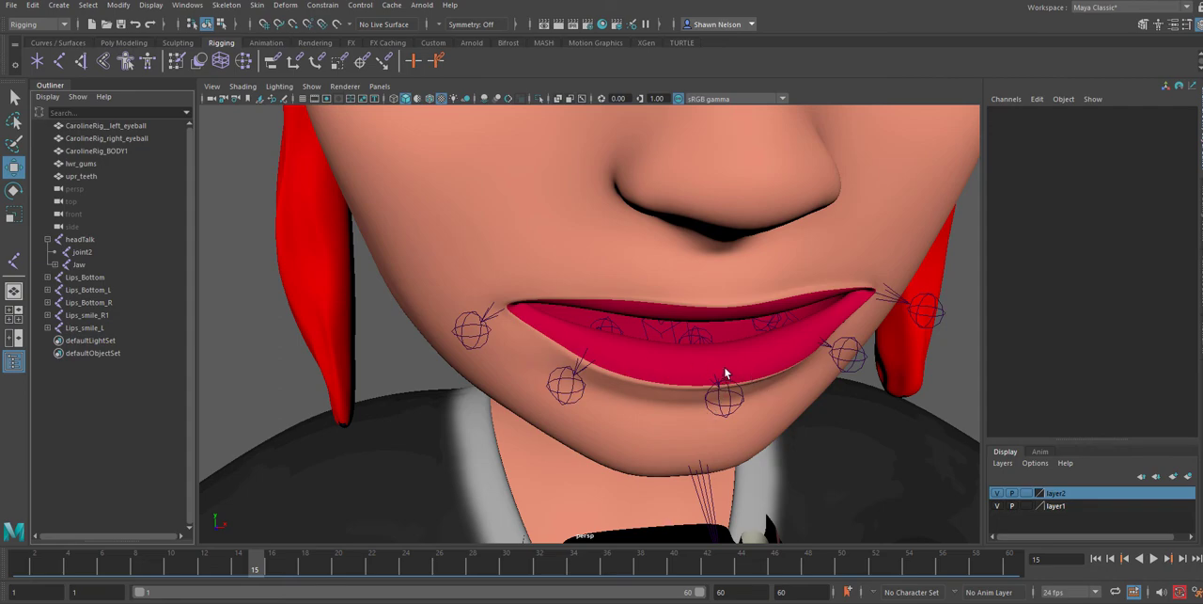
Duplicate the Lips_Bottom chain and move the copy up to the centre of the upper lip, about Y 153.338, Z 10.348
left_click(722, 397)
key("Up")
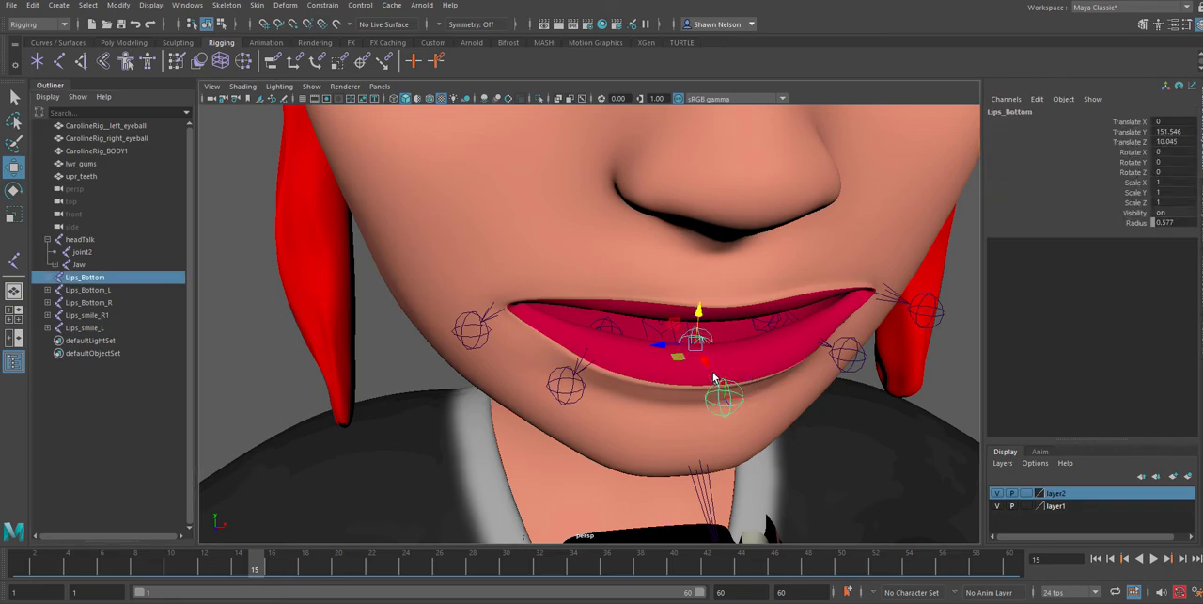
key("ctrl+d")
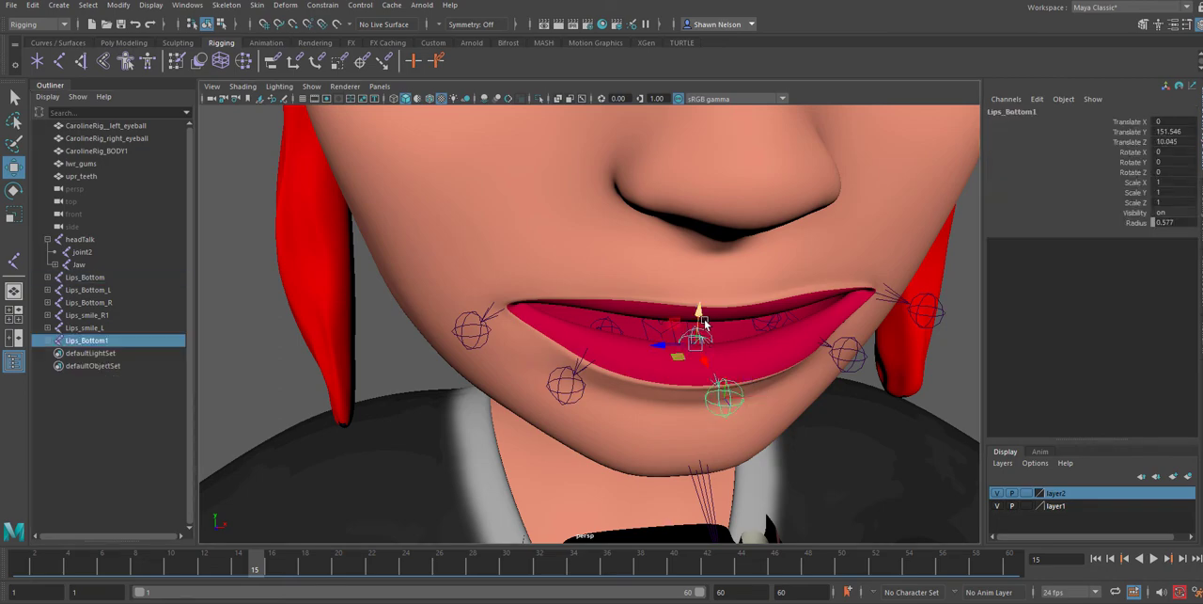
left_click_drag(698, 316, 185, 261)
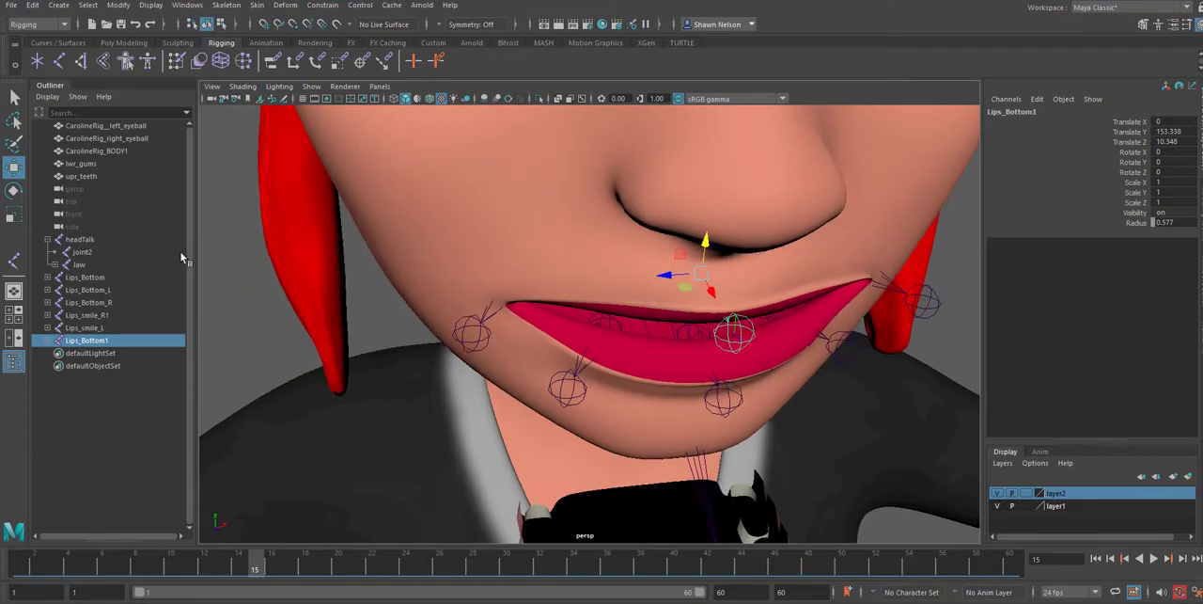
Rename the duplicated joint at the centre of the upper lip as Lips_top
double_click(81, 342)
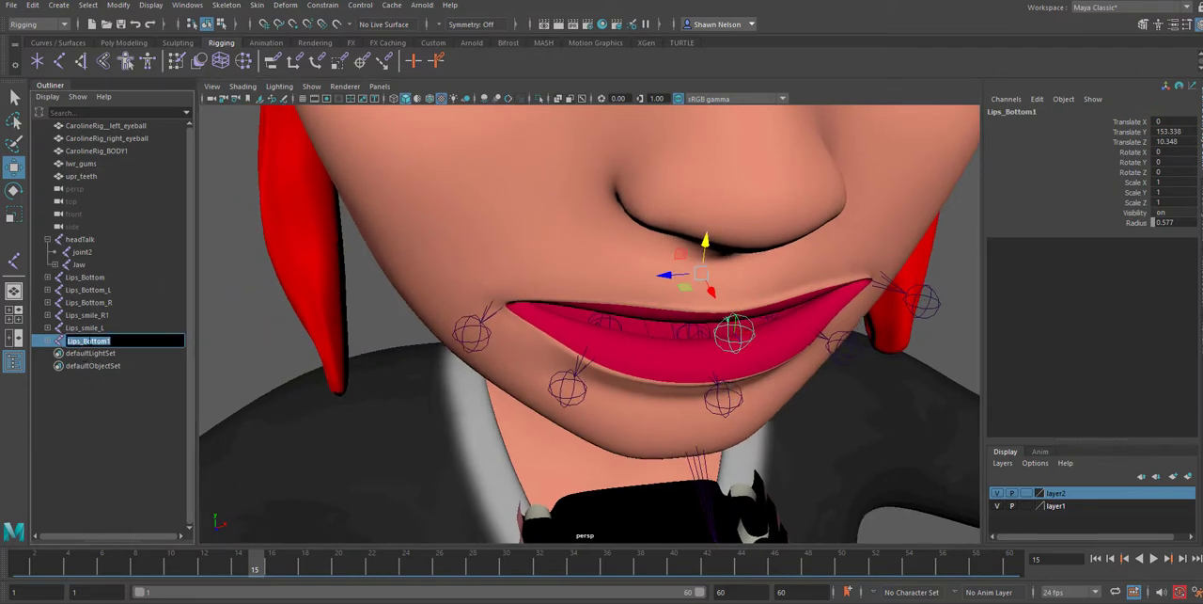
left_click_drag(84, 340, 108, 341)
type("to")
Duplicate Lips_top, move the copy left along the lip to about X 1.558, Y 153.436, Z 10.15, and rotate it about 18.539 in Y
left_click_drag(671, 275, 765, 273)
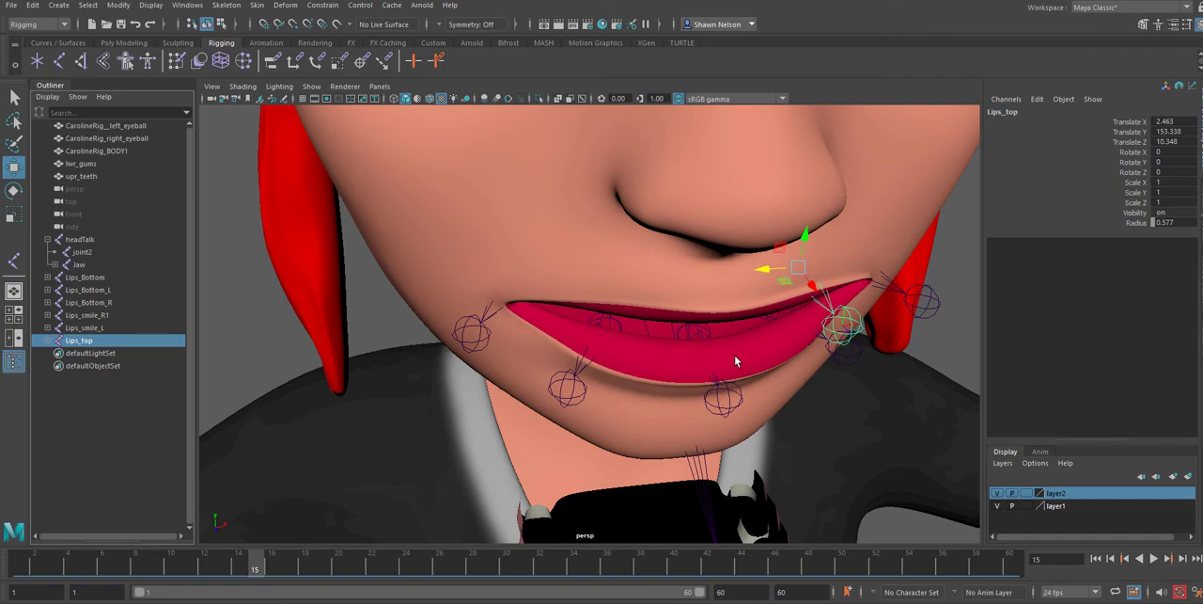
key("ctrl+z")
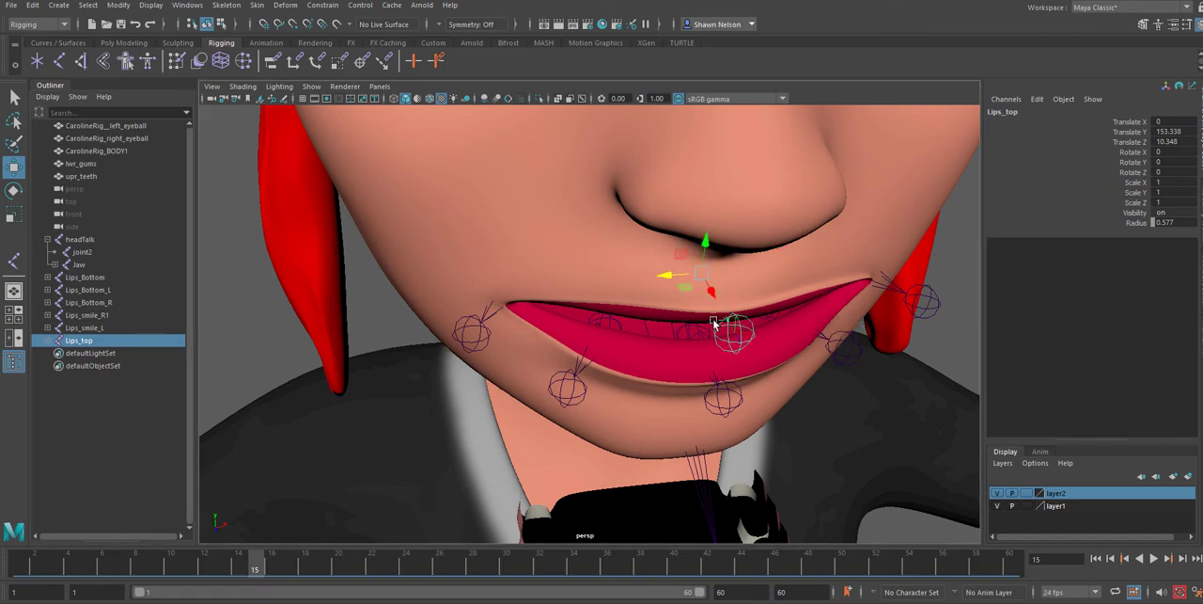
key("ctrl+d")
left_click_drag(658, 273, 739, 272)
key("e")
key("w")
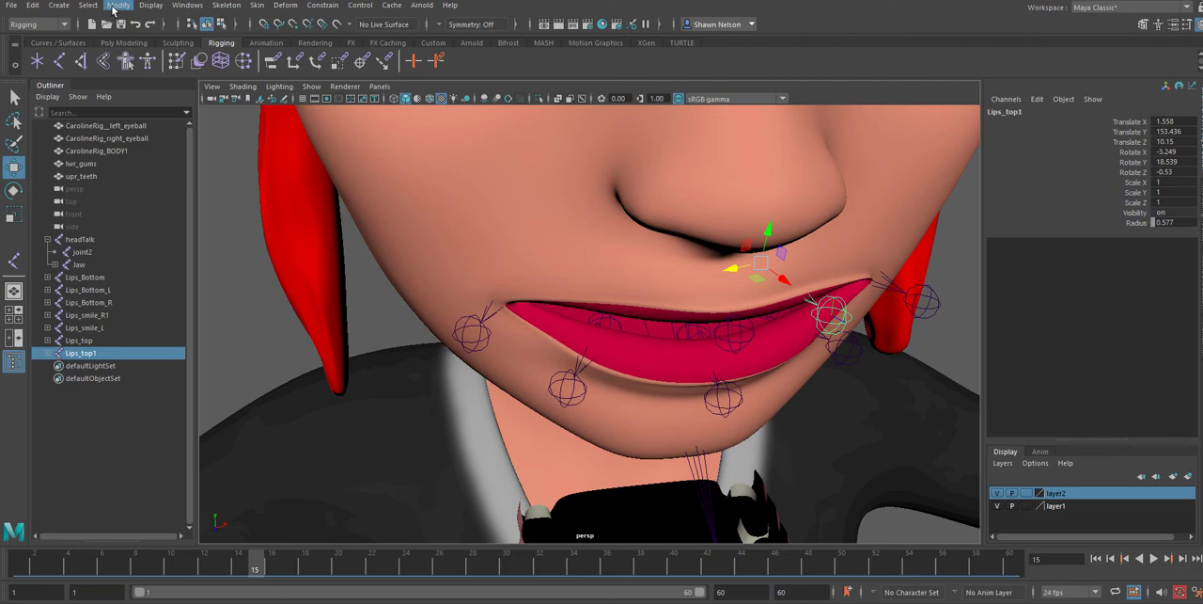
Rename the left upper-lip joint as Lips_top_L and mirror its chain to the right side with Mirror Joints
double_click(84, 353)
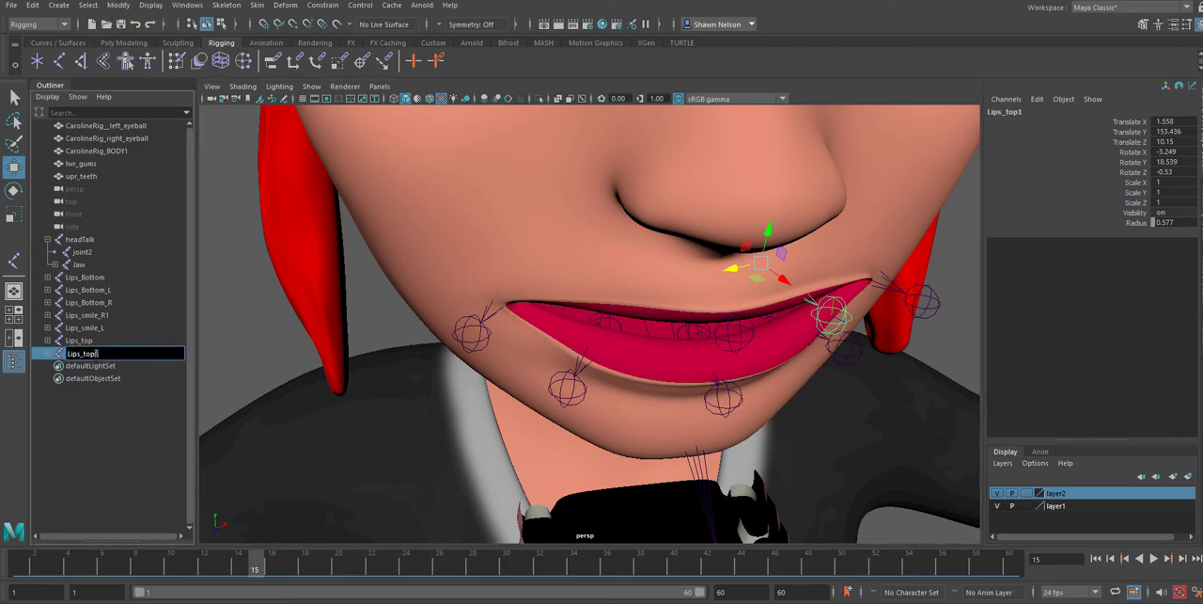
key("BackSpace")
type("_L")
key("Return")
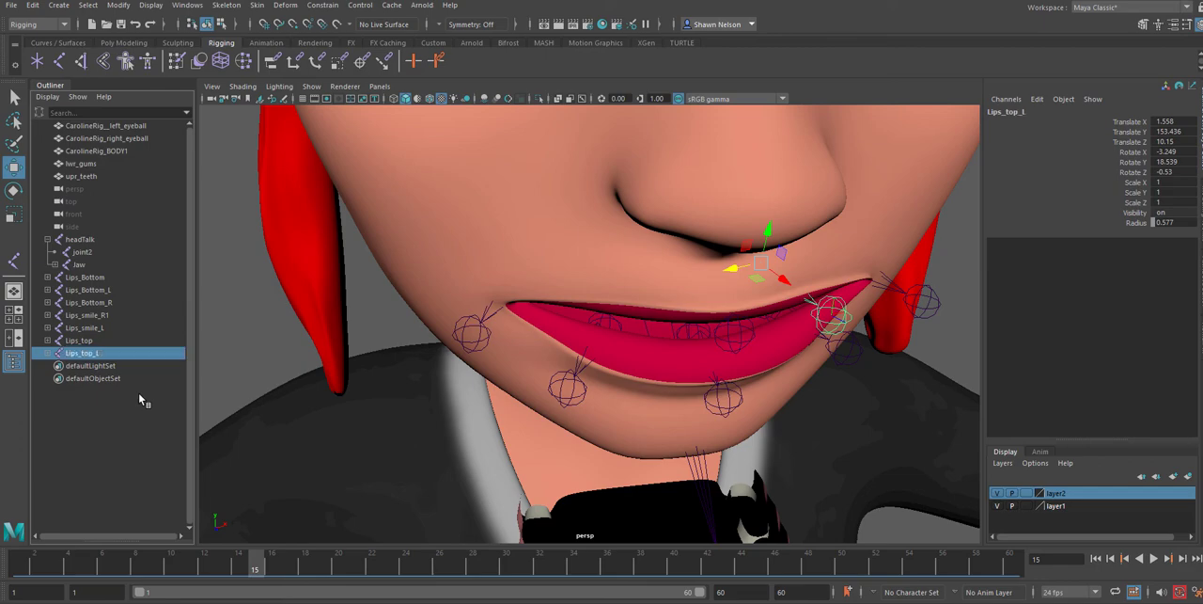
left_click(226, 5)
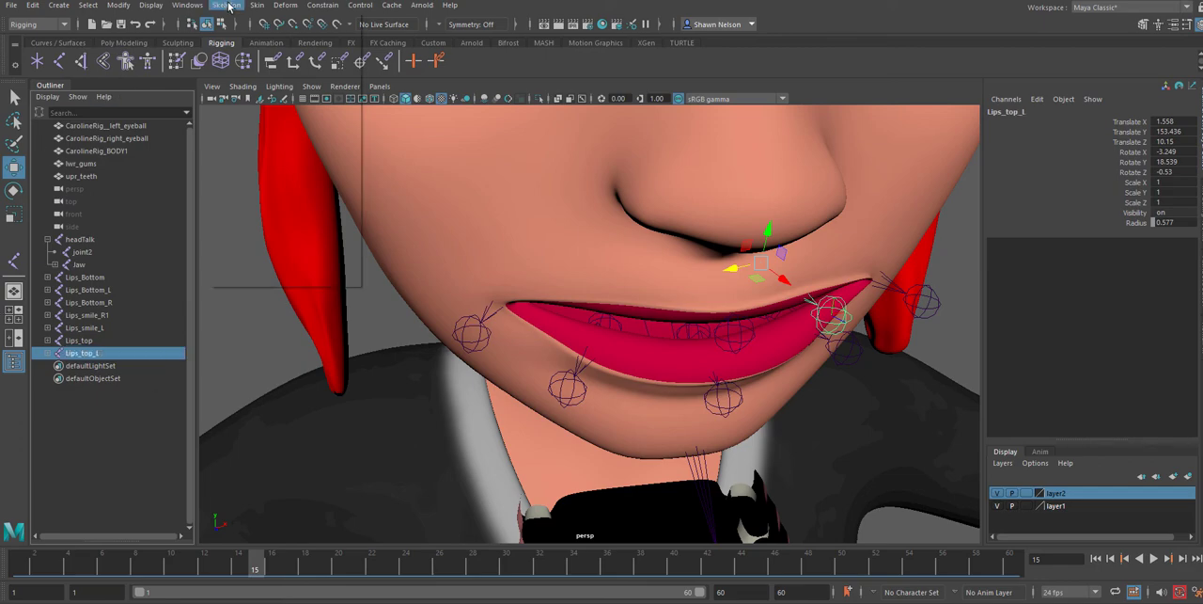
left_click(250, 63)
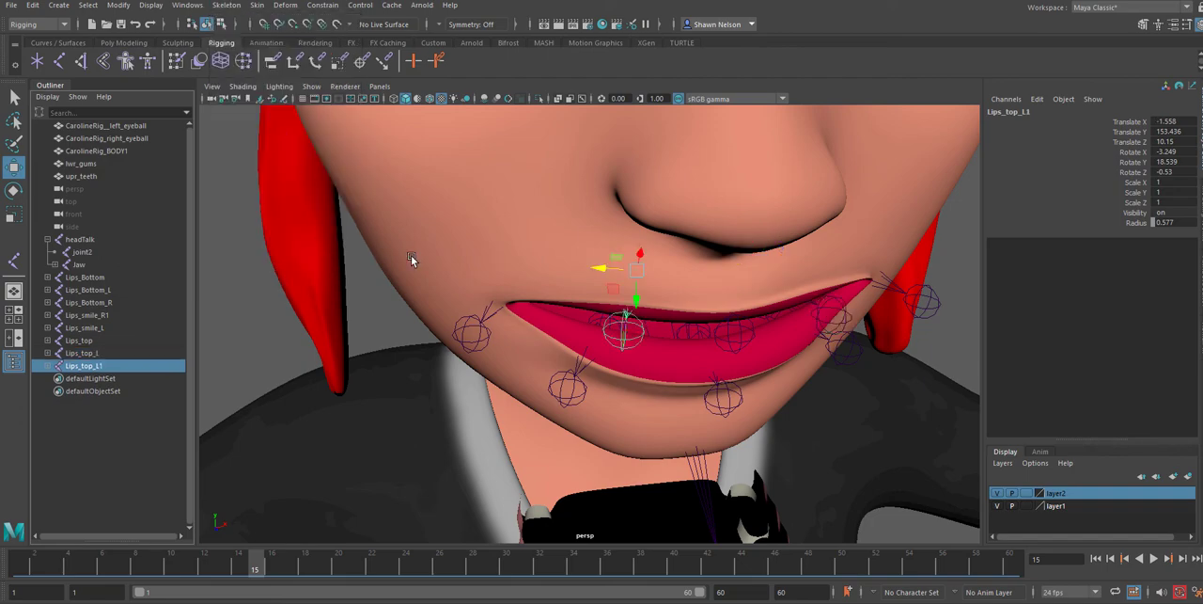
Rename the mirrored upper-lip joint as Lips_top_R and save the scene, accepting the student version notice
double_click(86, 370)
left_click(99, 366)
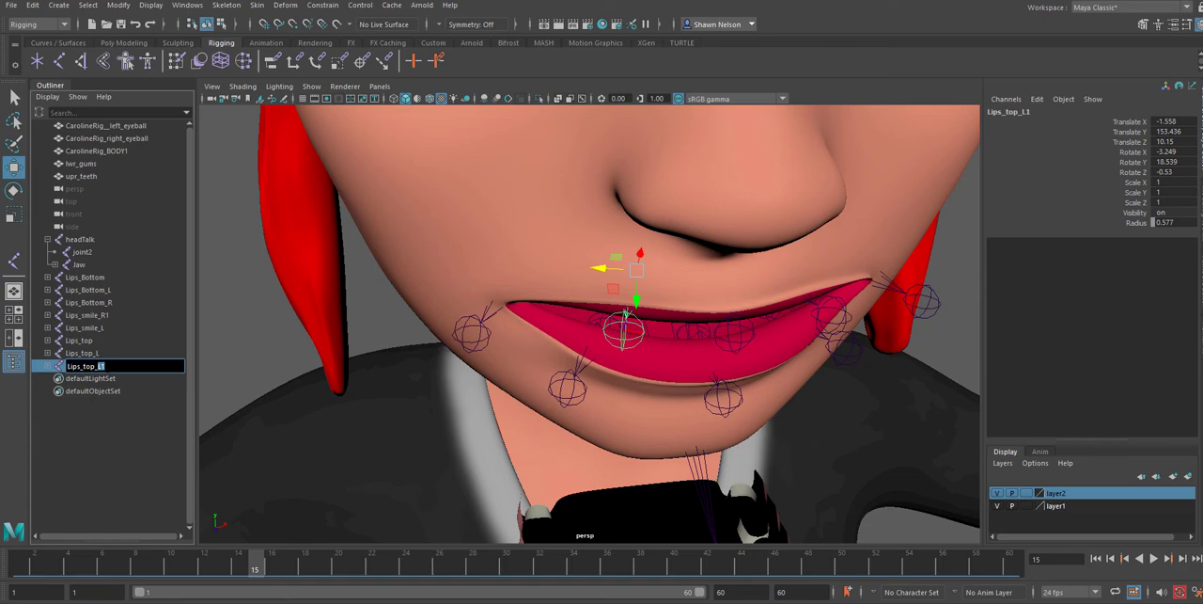
key("Return")
key("ctrl+s")
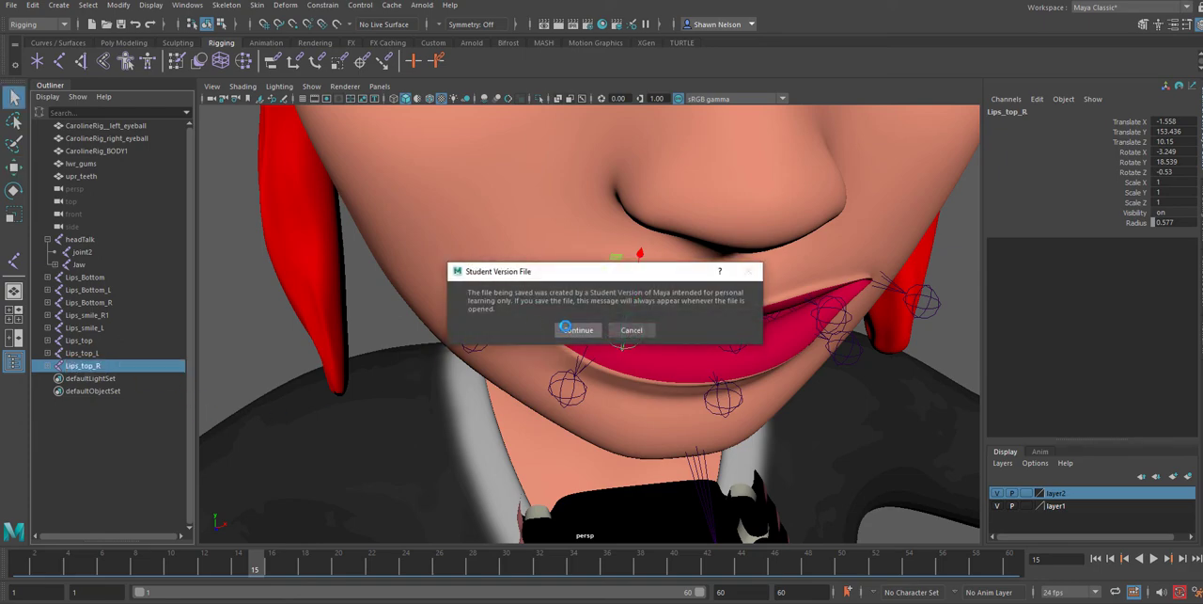
left_click(567, 330)
Hide polygons in the viewport so only the joints are displayed
left_click_drag(830, 406, 758, 380, "alt")
scroll(759, 380, "down", 5)
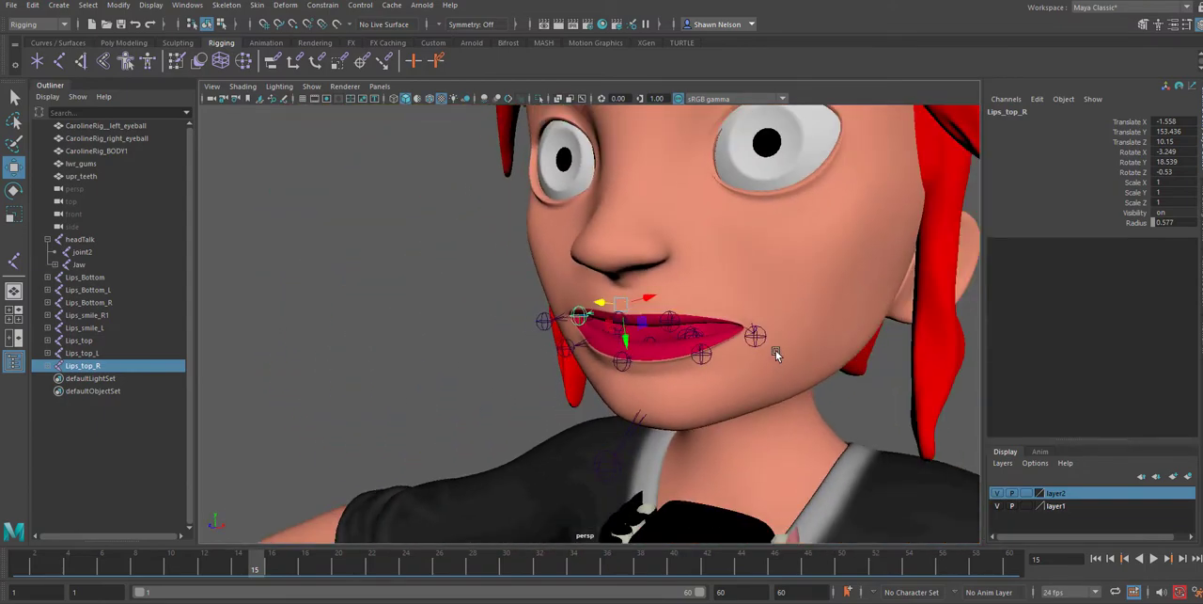
left_click(310, 86)
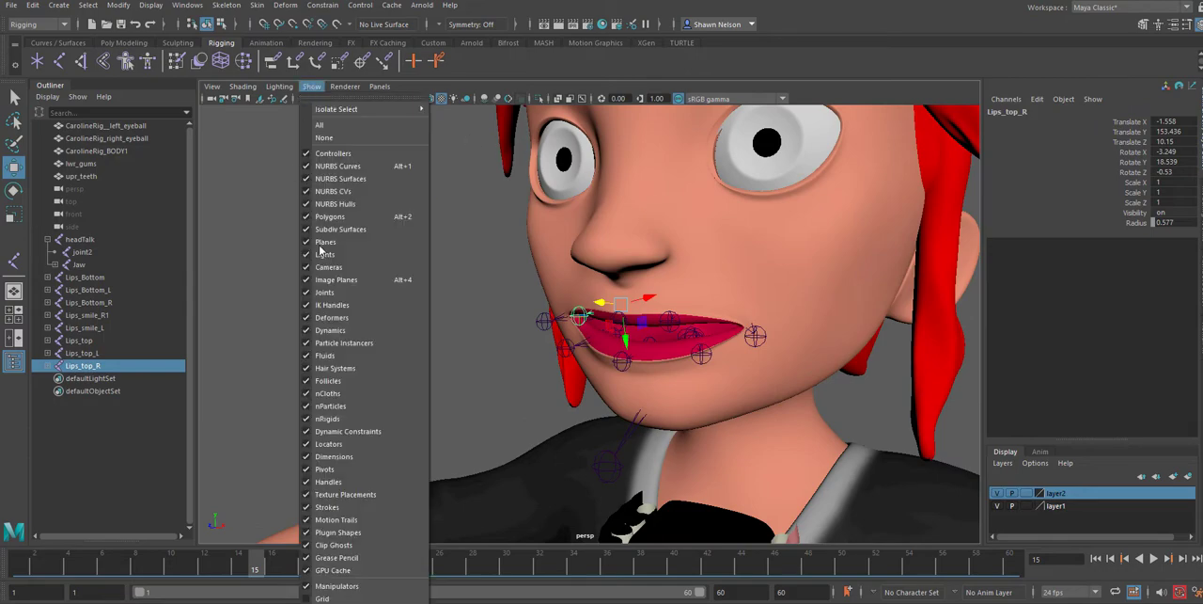
left_click(330, 216)
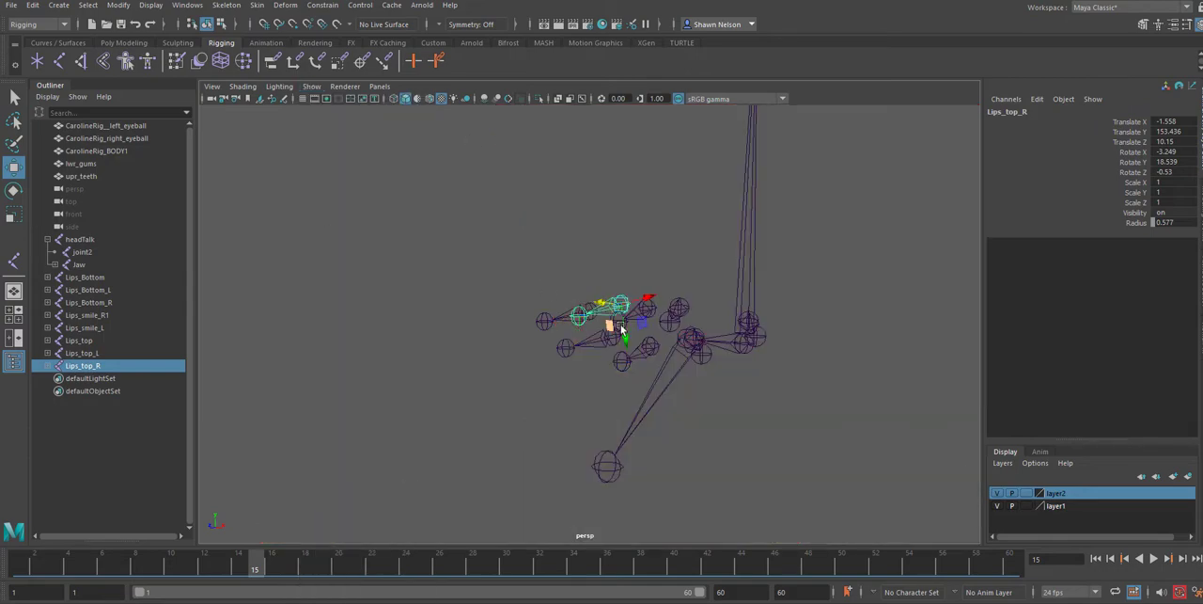
Parent the Lips_Bottom_R, Lips_Bottom and Lips_Bottom_L joints to the Jaw joint
left_click_drag(816, 357, 796, 383, "alt")
left_click_drag(693, 372, 607, 397, "alt")
left_click(593, 363)
left_click(591, 355)
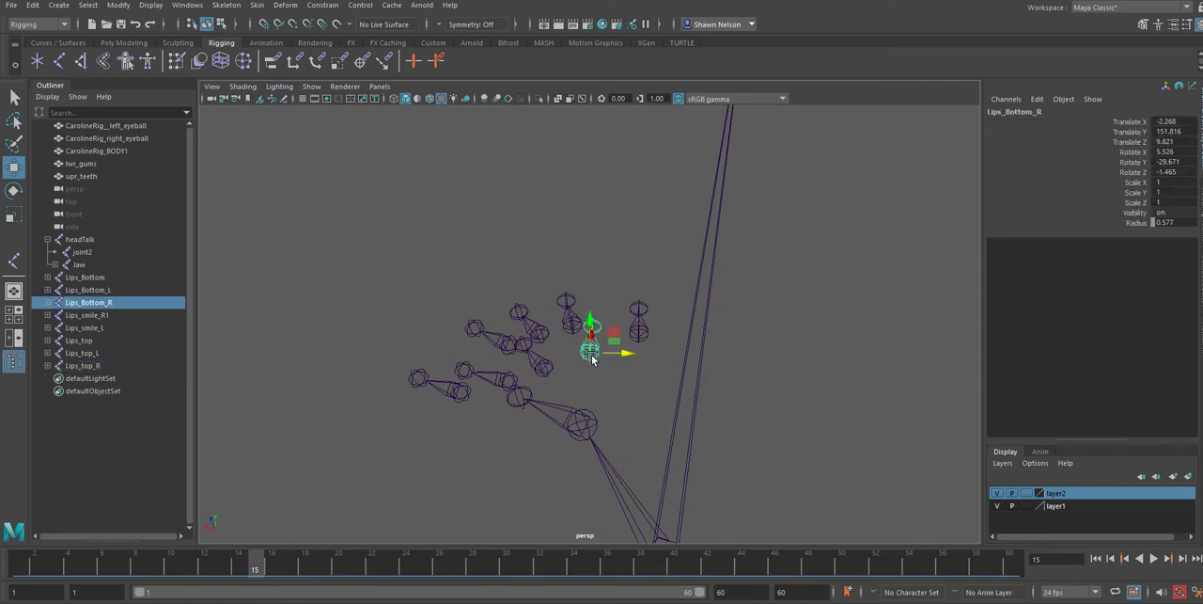
left_click(550, 369, "shift")
left_click(513, 379, "shift")
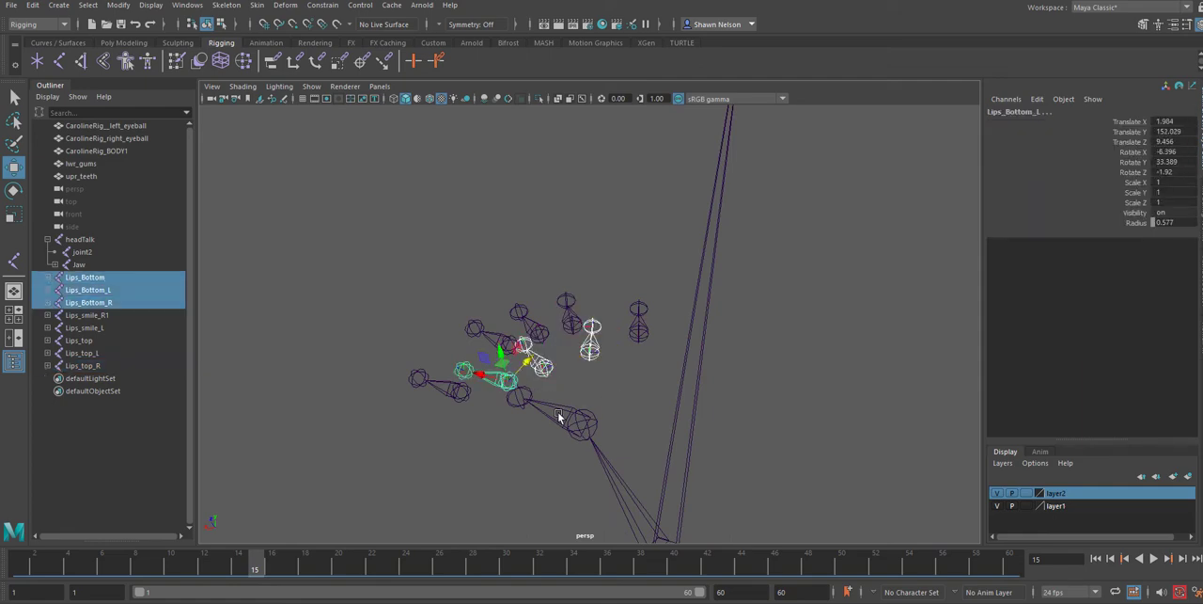
left_click(577, 415, "shift")
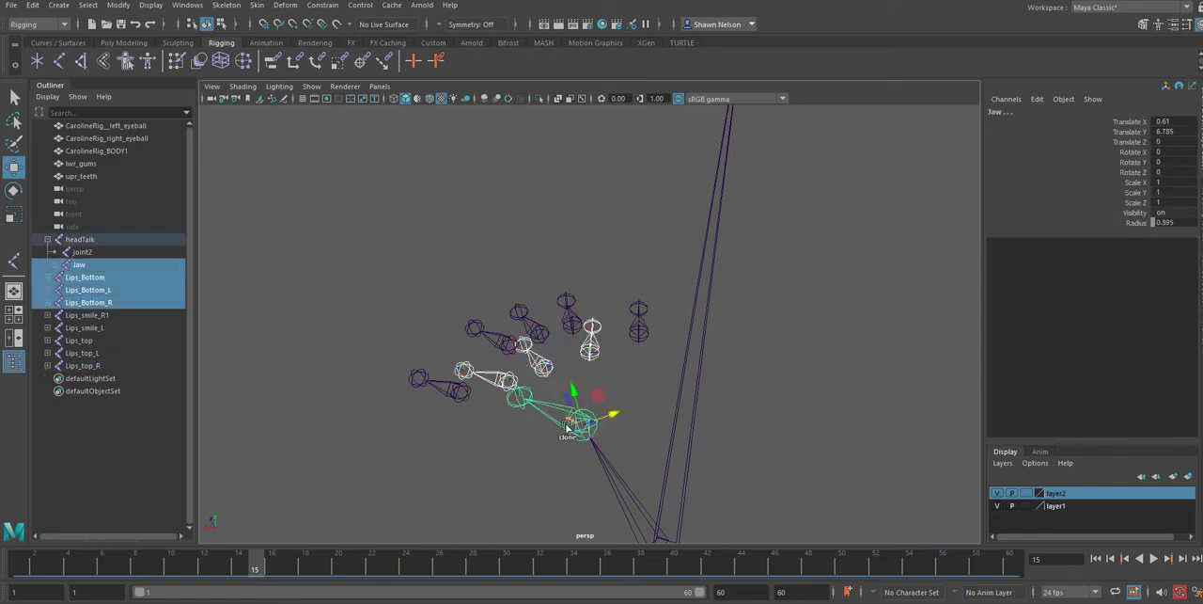
left_click_drag(505, 480, 573, 442, "alt")
key("p")
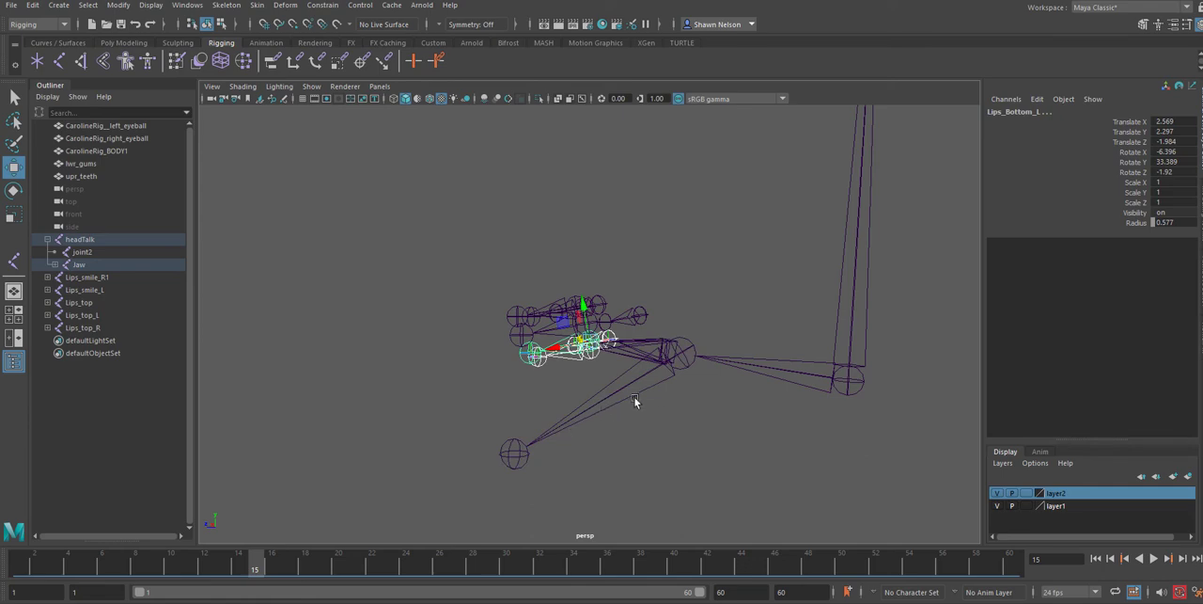
Parent the Lips_smile_L, Lips_top_L, Lips_top, Lips_smile_R1 and Lips_top_R joints to the headTalk joint
left_click_drag(635, 401, 439, 397, "alt")
left_click(461, 397)
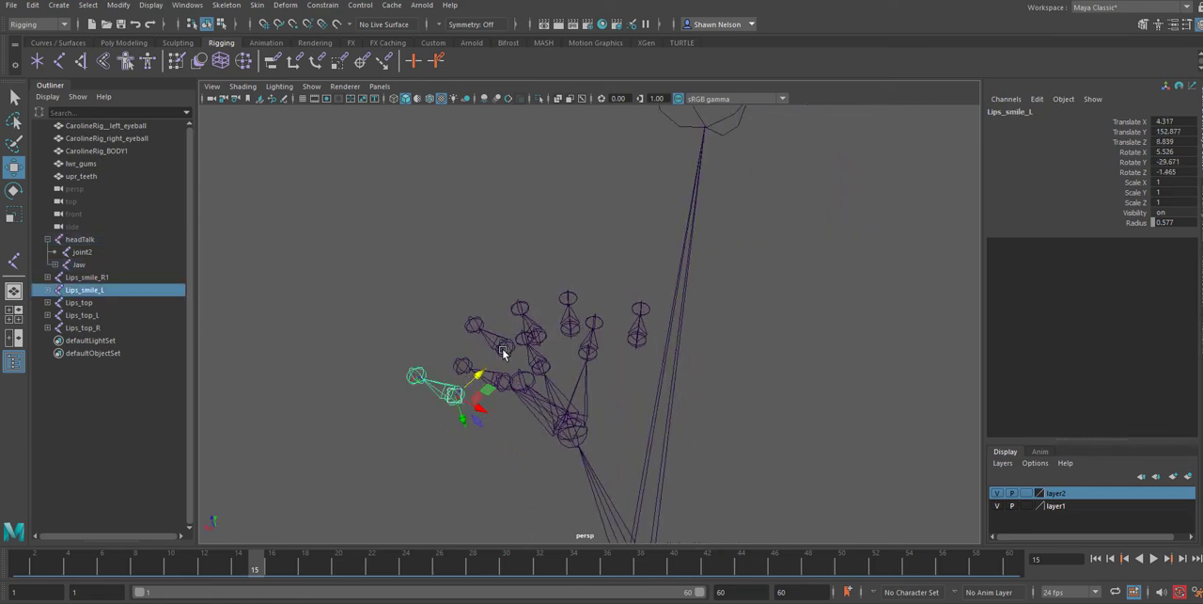
left_click(504, 348, "shift")
left_click(551, 340, "shift")
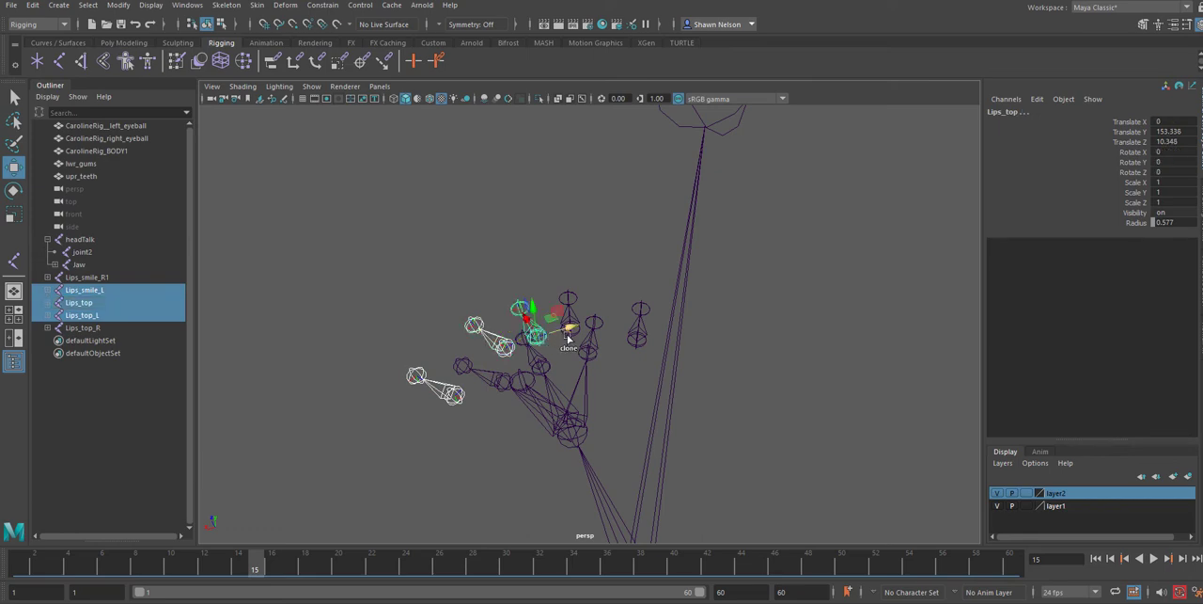
key("ctrl+d")
key("ctrl+z")
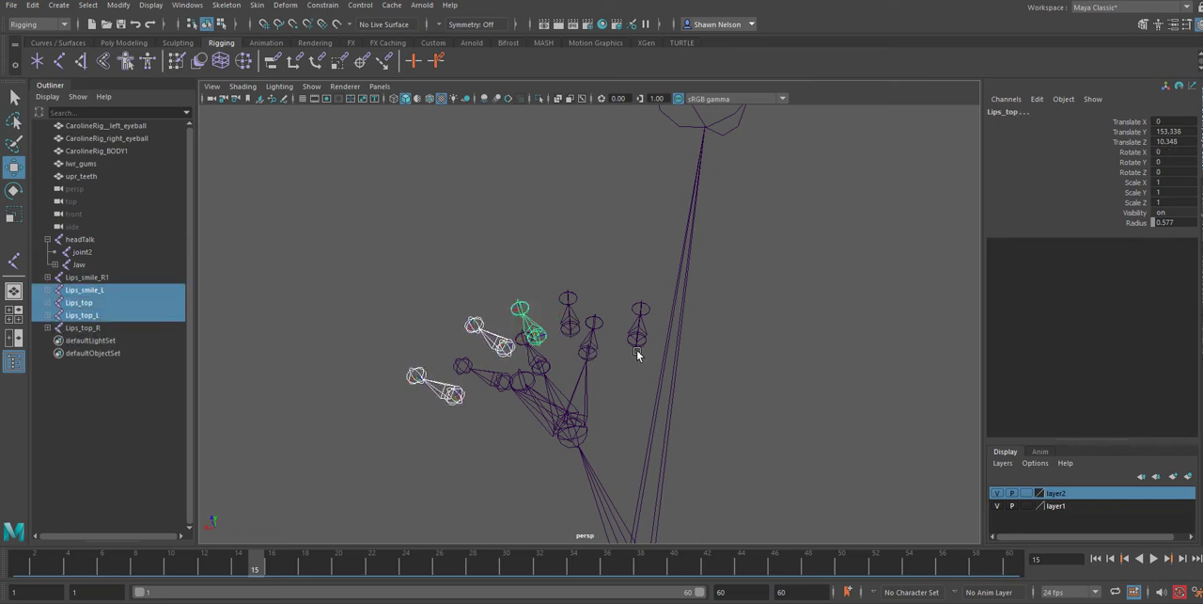
left_click(637, 340, "shift")
left_click(570, 328, "shift")
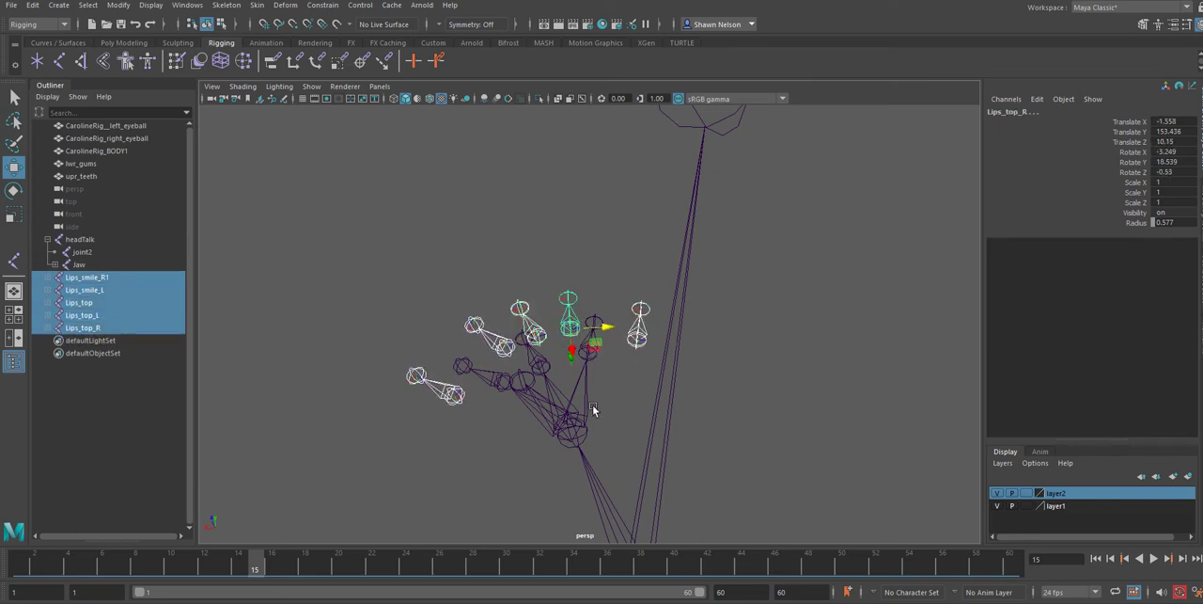
left_click(649, 444, "shift")
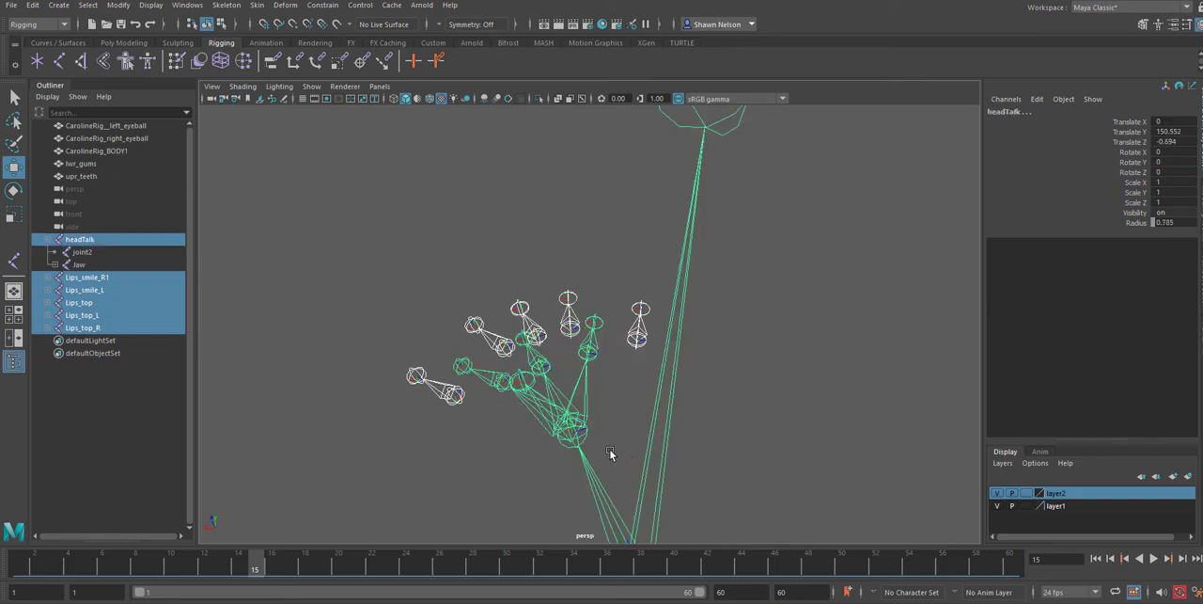
left_click_drag(610, 454, 645, 414, "alt")
key("super")
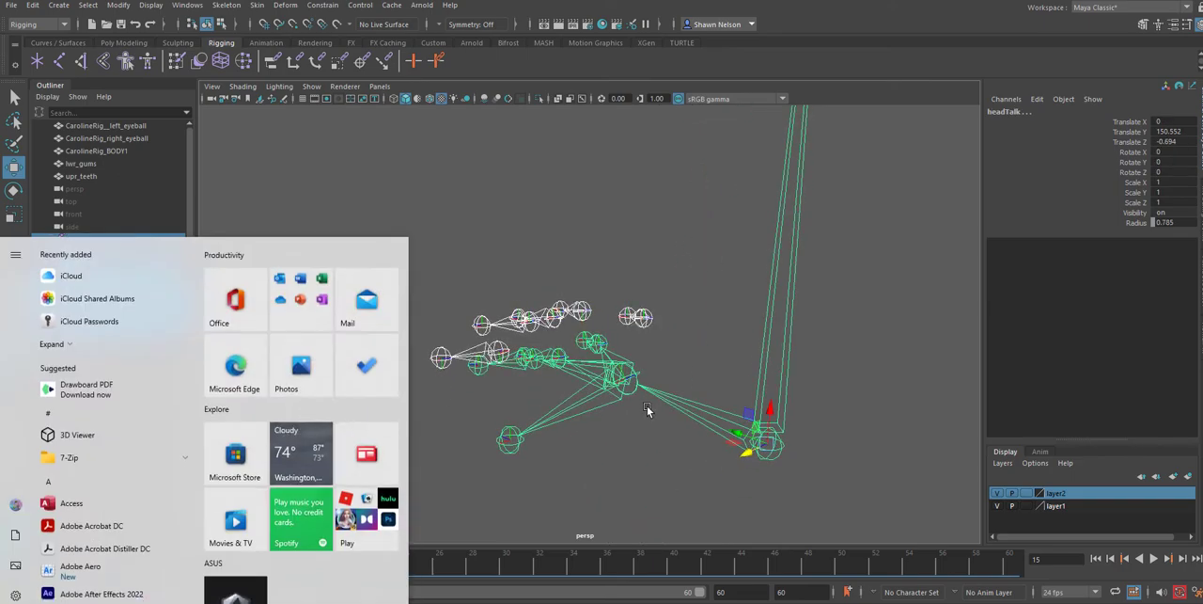
type("p")
left_click(504, 252)
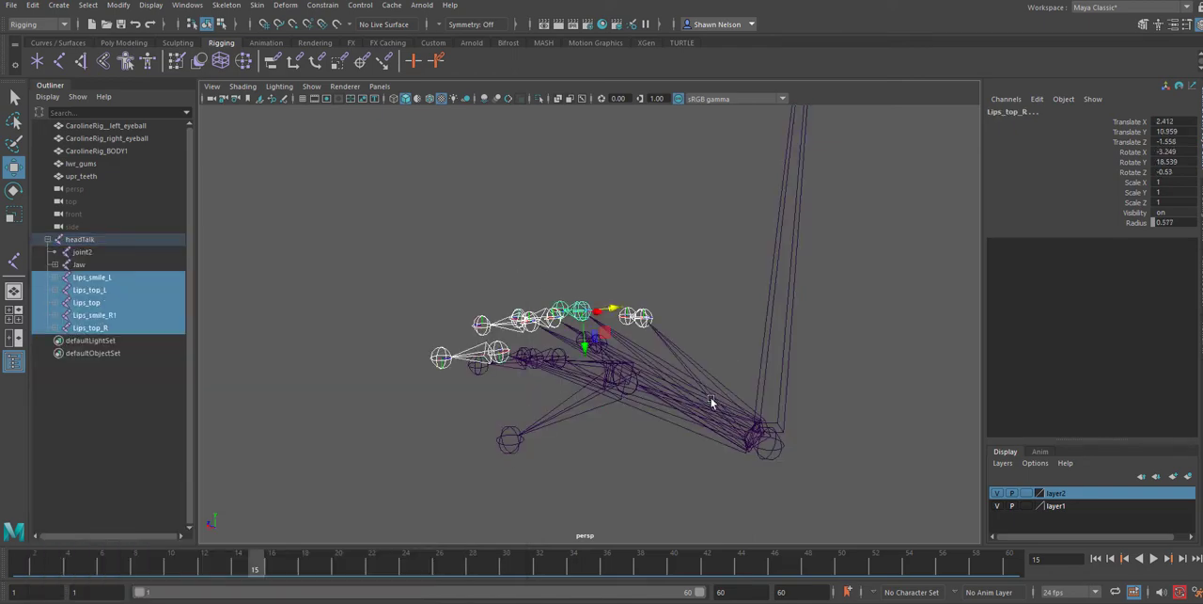
Test-rotate the Jaw joint downward to check its parented lower-lip joints, and undo the rotation
left_click_drag(682, 410, 642, 375, "alt")
left_click(640, 374)
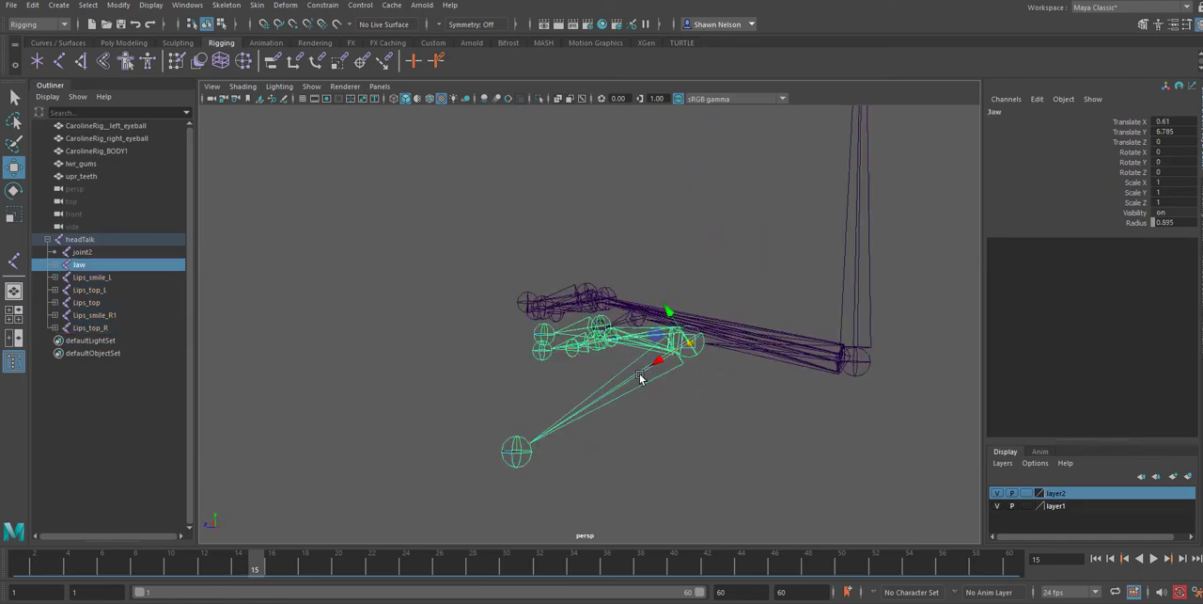
key("e")
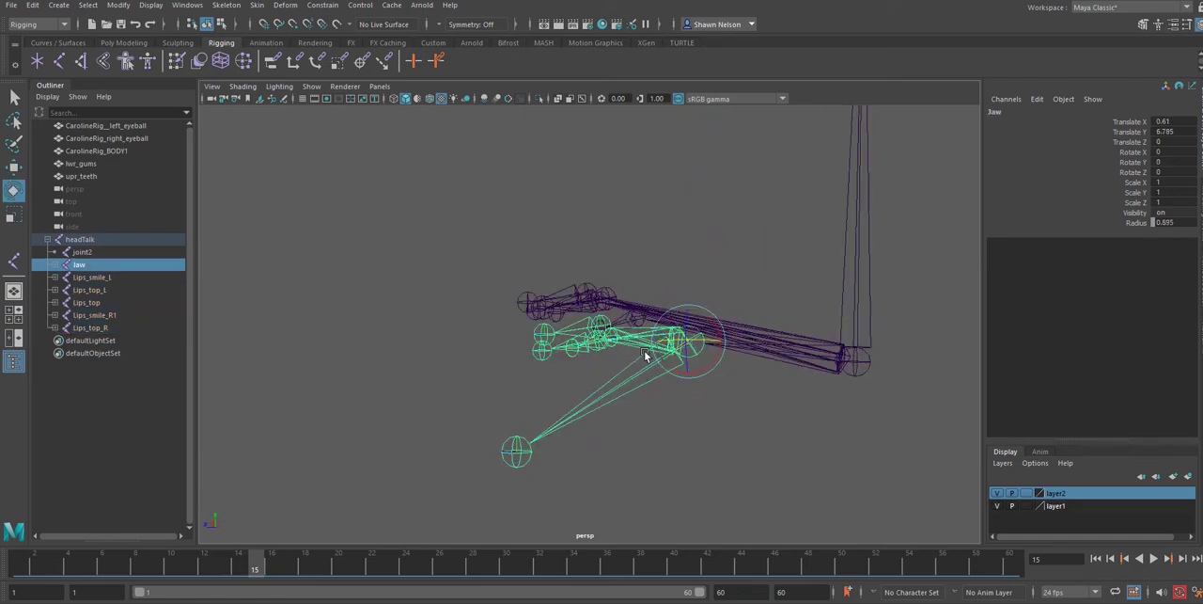
left_click_drag(653, 349, 657, 368)
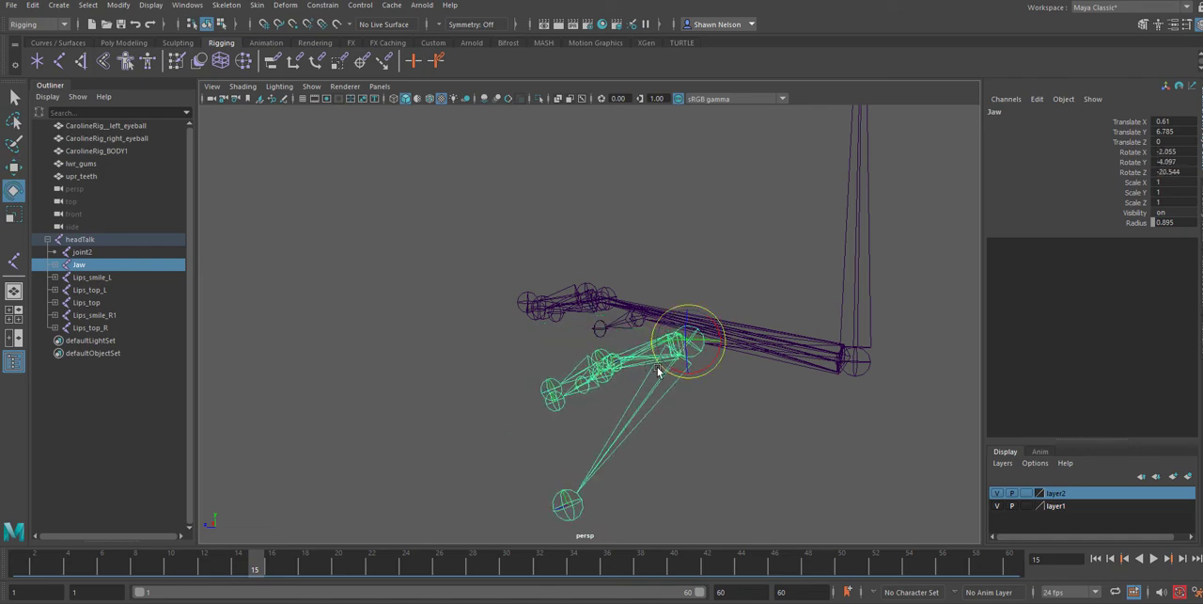
key("ctrl+z")
Select the headTalk joint to check which joints belong to its hierarchy
left_click(864, 286)
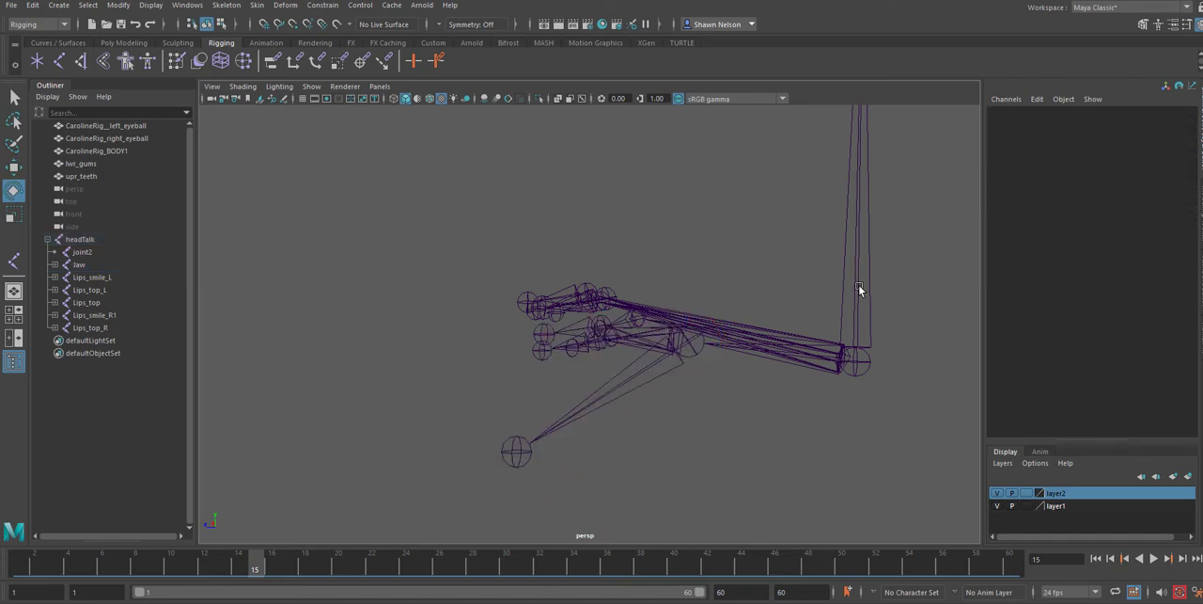
left_click(859, 289)
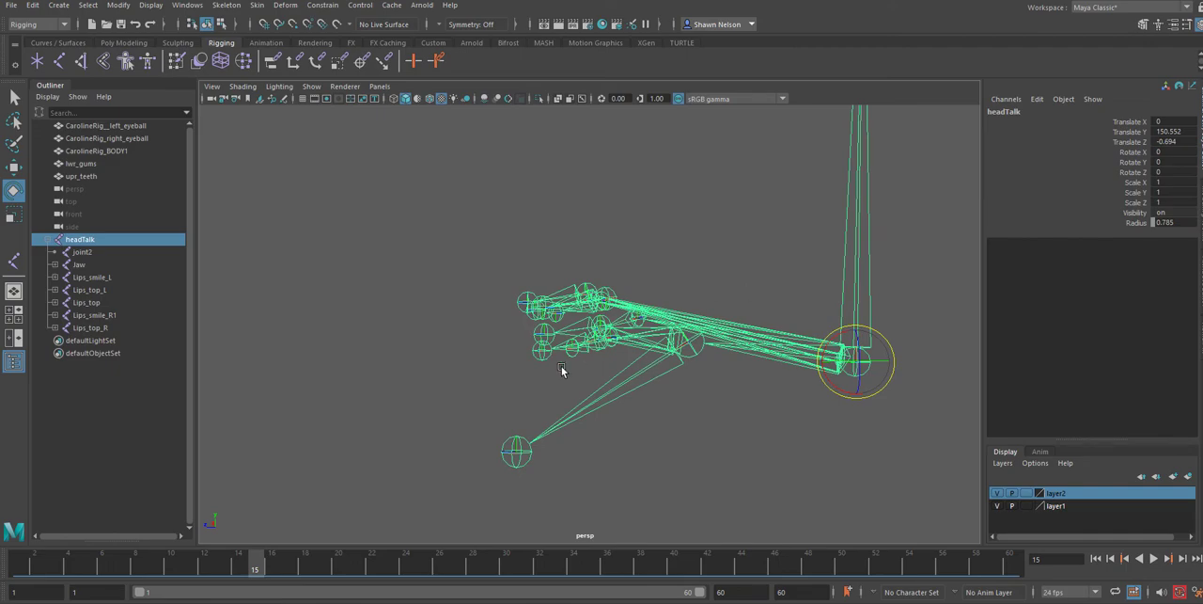
left_click_drag(642, 408, 743, 404, "alt")
Save the scene as a new file named CarolineLT_FDacial rig1, accepting the student version notice
left_click(17, 7)
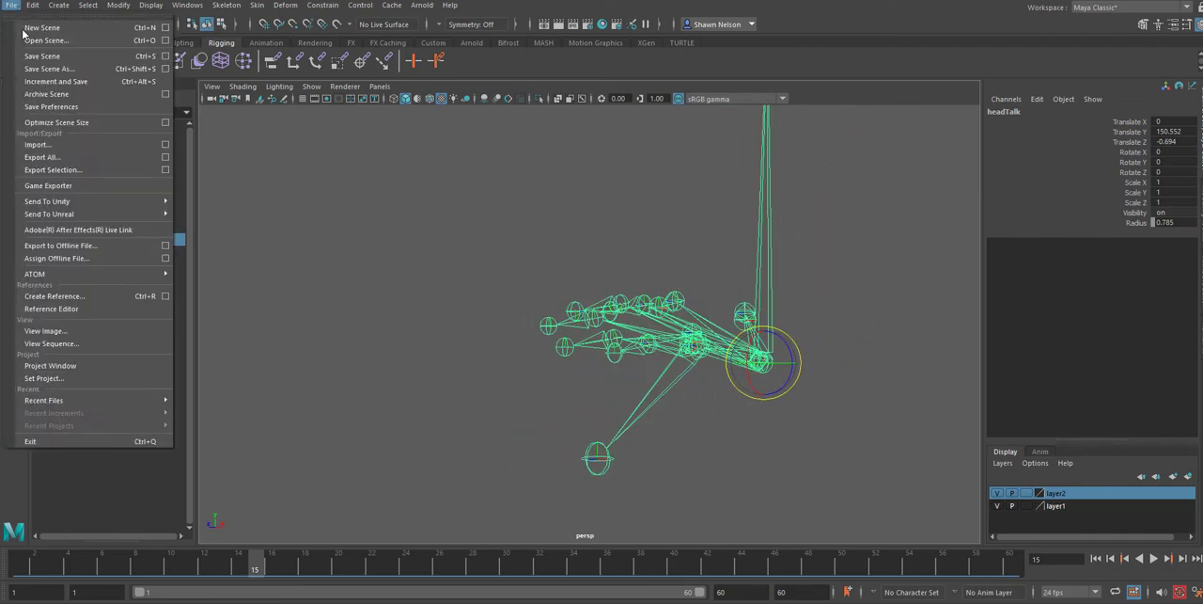
left_click(49, 68)
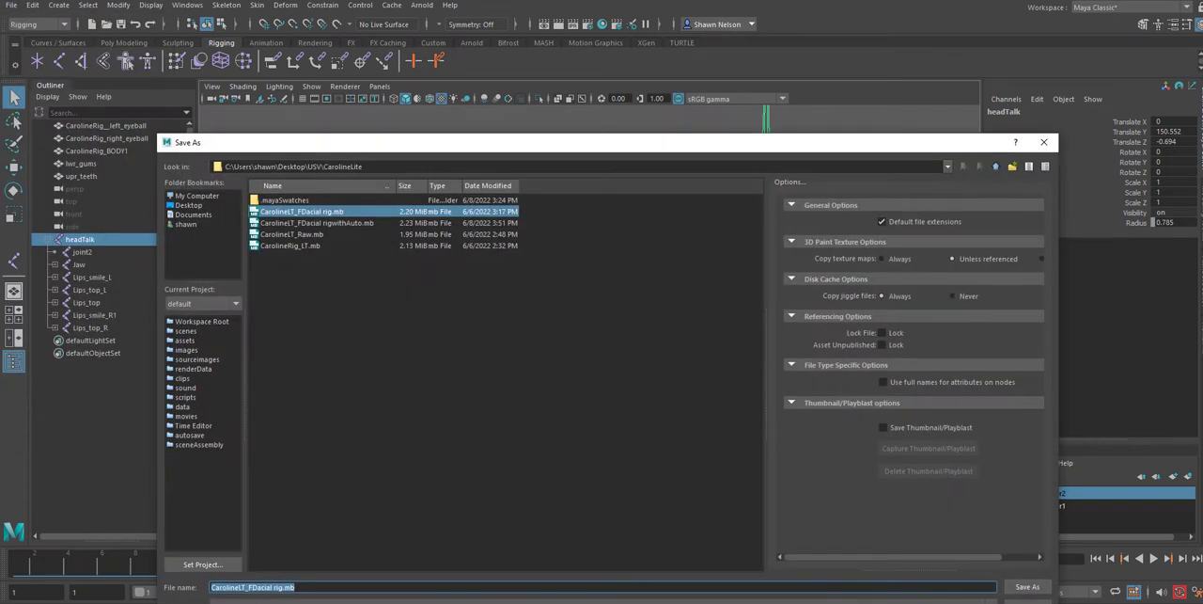
left_click(249, 587)
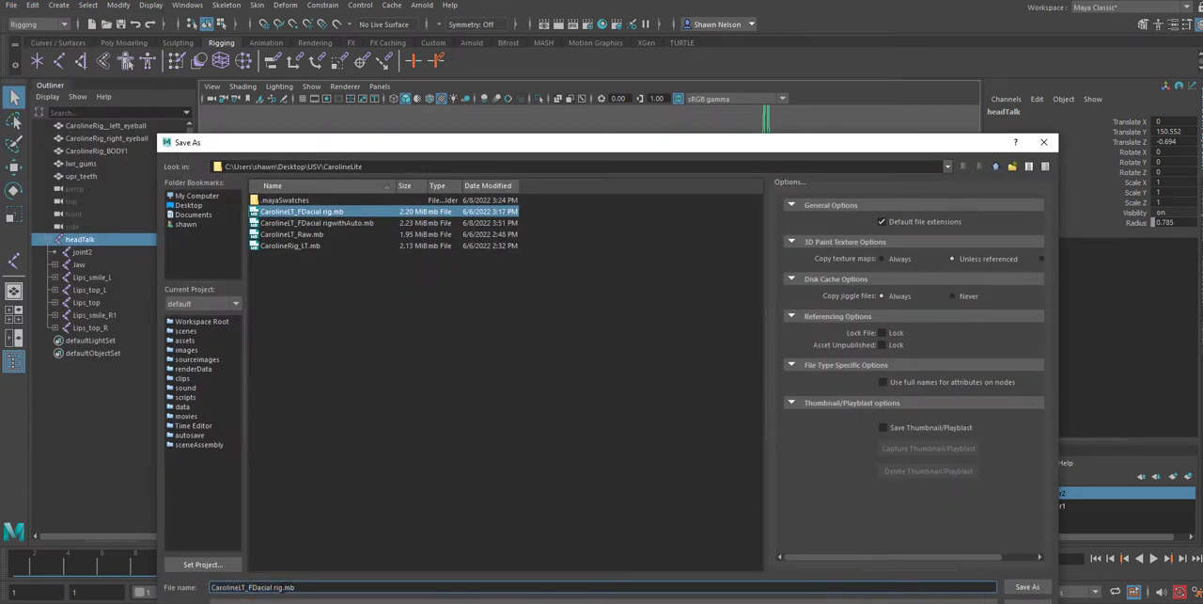
type("1")
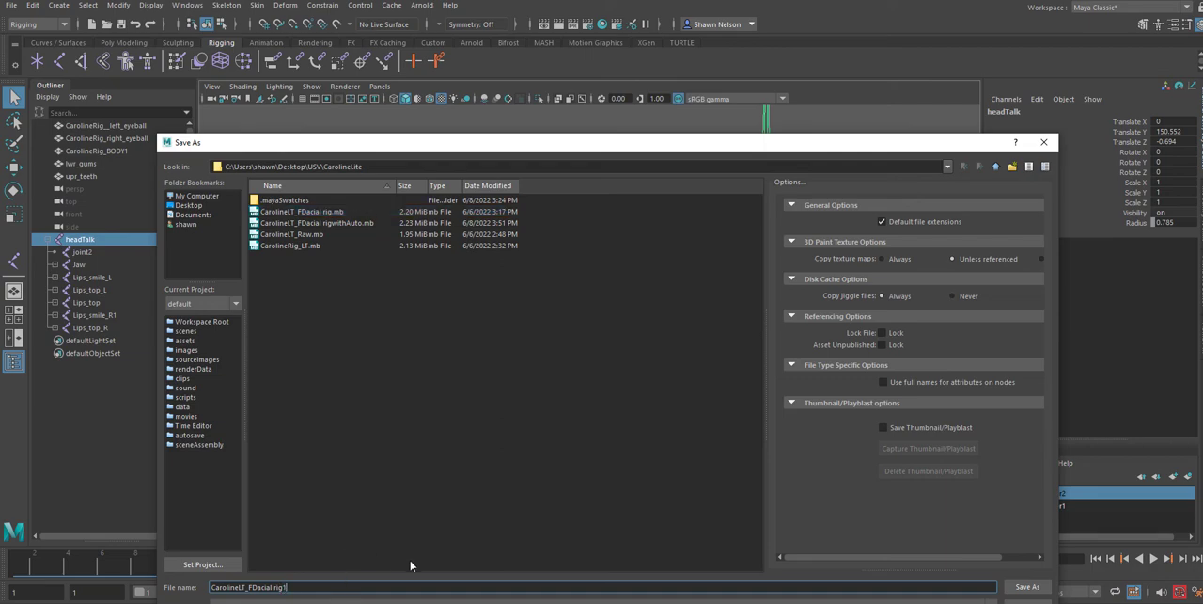
left_click(1027, 586)
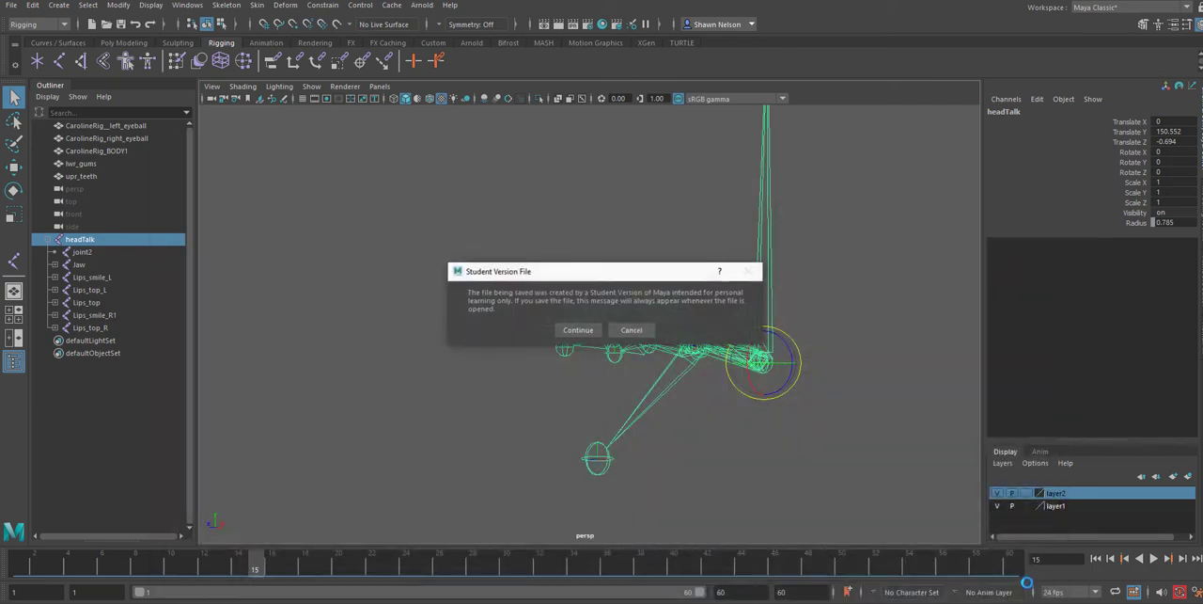
left_click(579, 329)
Show polygons in the viewport again so the character mesh is displayed with the joints
key("e")
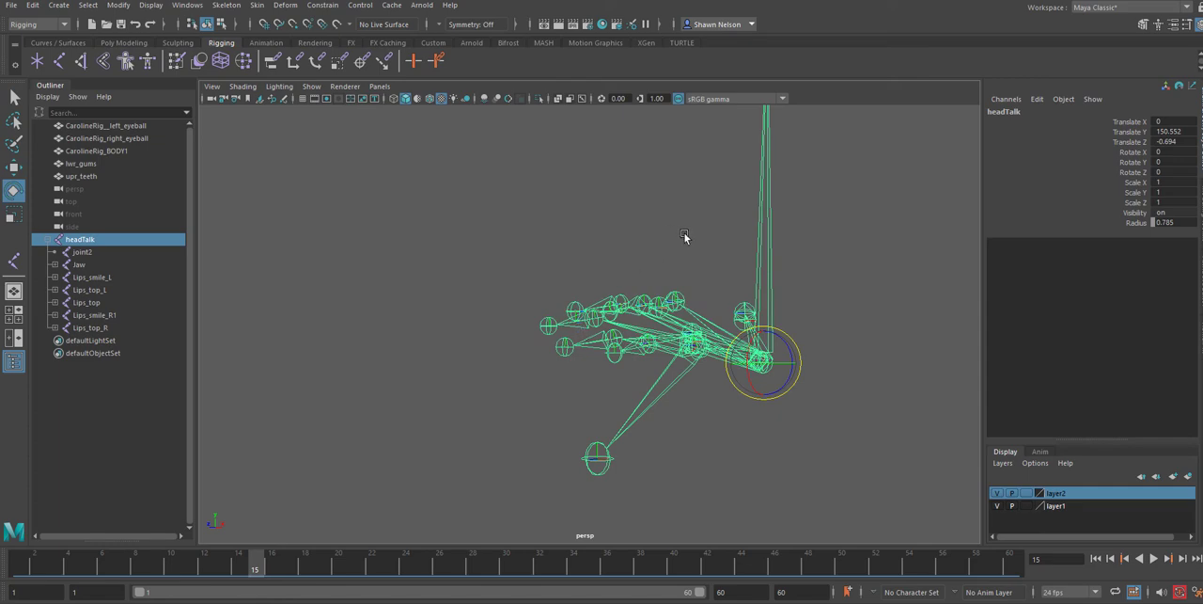
left_click(311, 86)
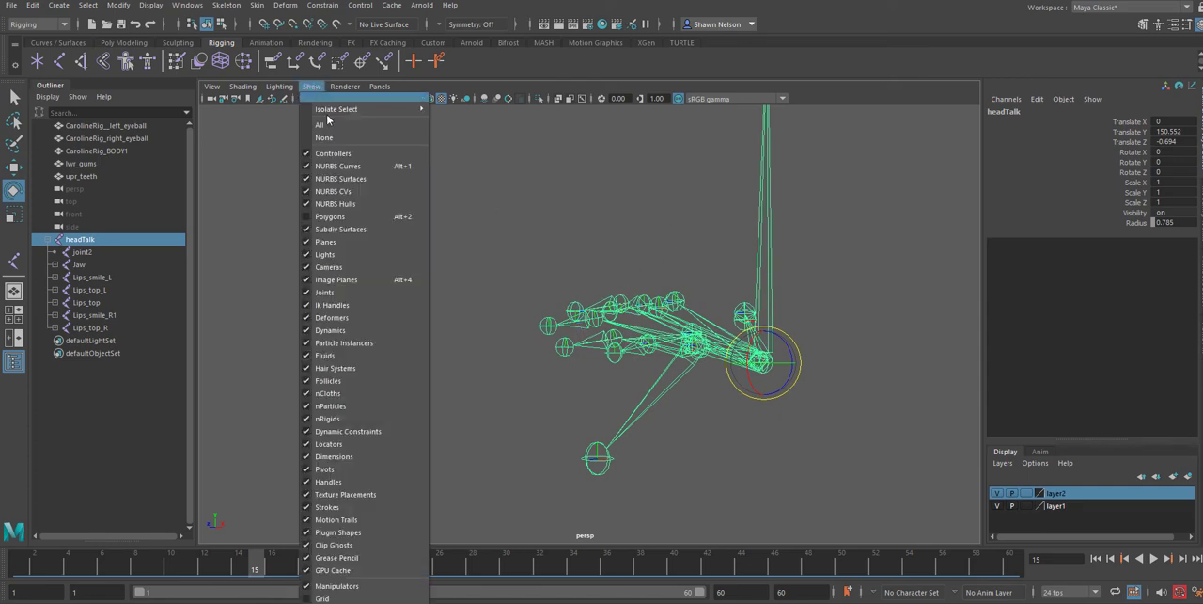
left_click(329, 216)
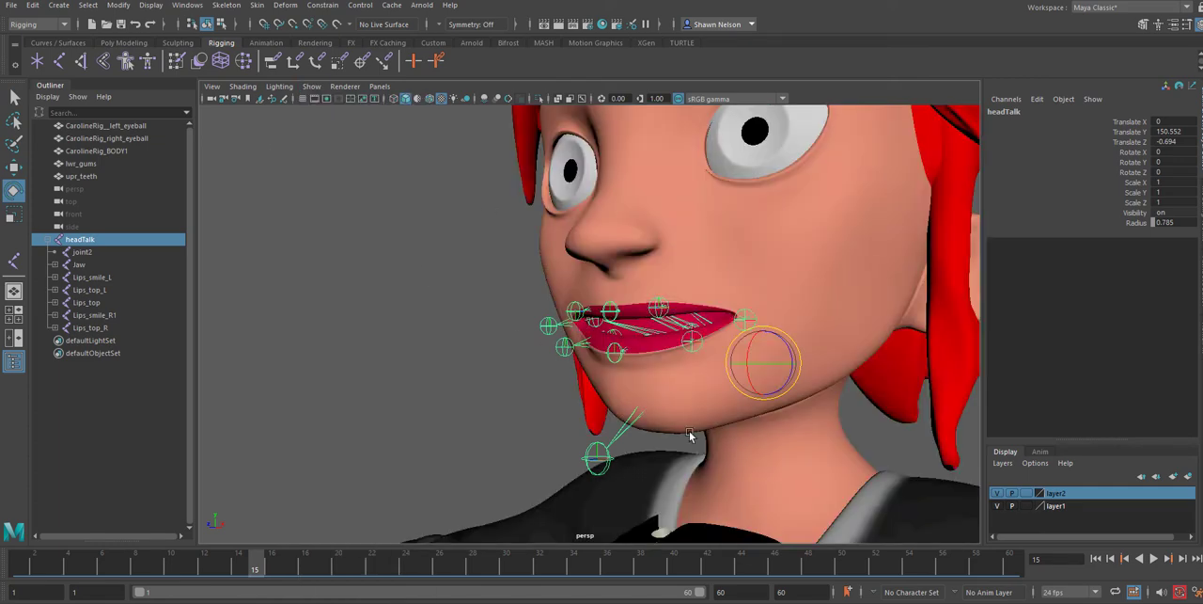
In the wireframe side view, draw a two-joint chain from the centre of the left eyeball straight forward past the face
right_click_drag(711, 420, 876, 360, "alt")
left_click(876, 360)
left_click_drag(658, 326, 699, 273, "alt")
key("space")
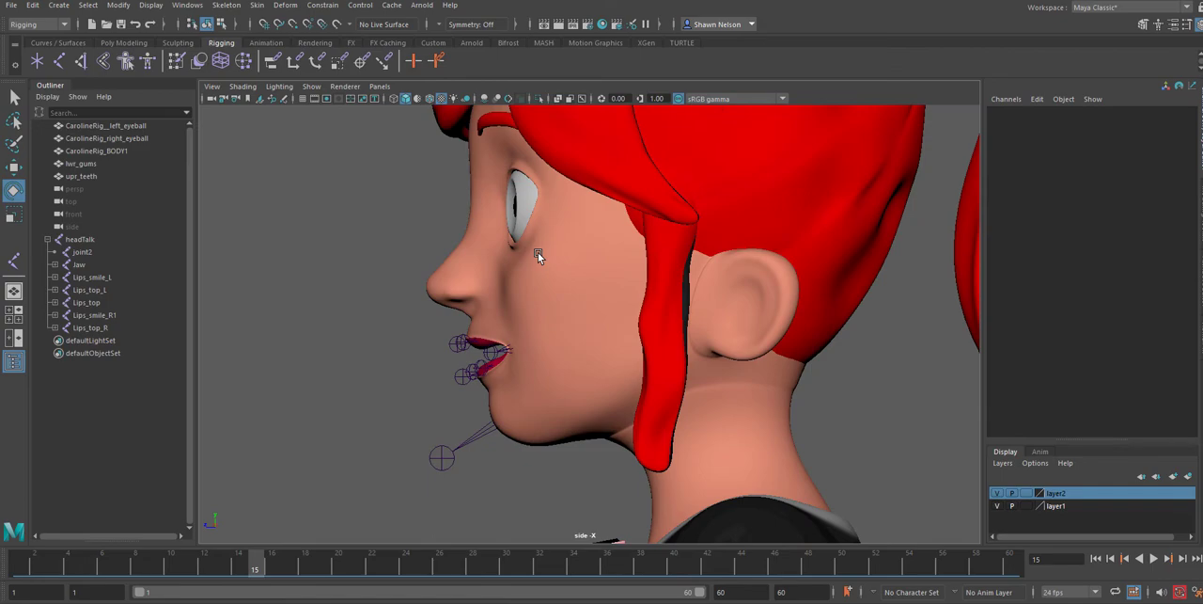
key("4")
left_click(520, 213)
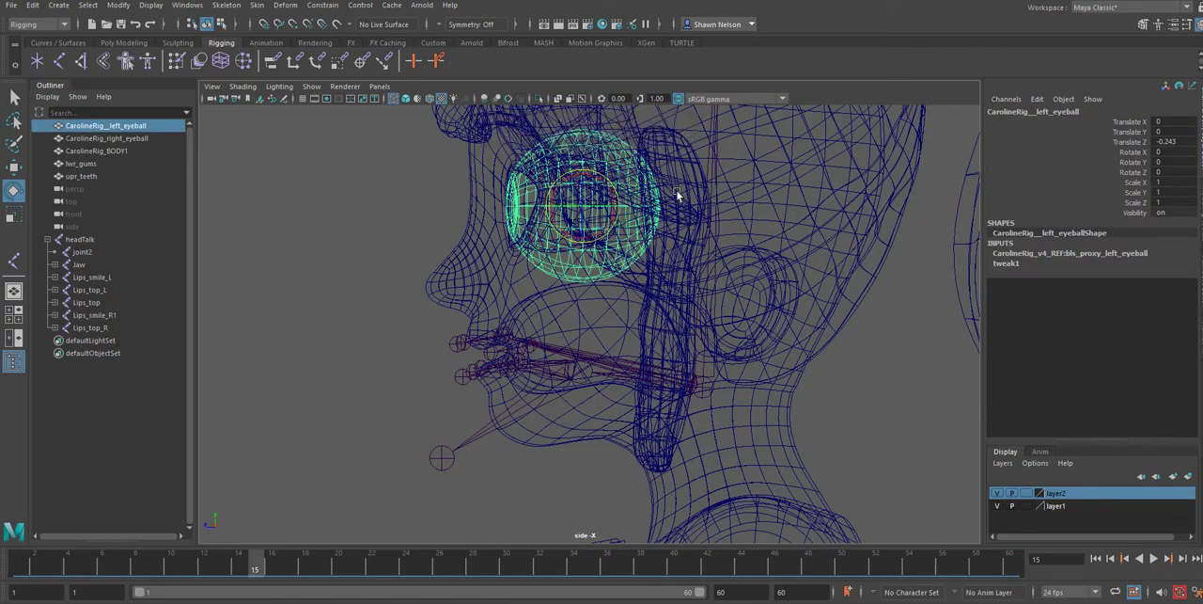
key("f")
right_click_drag(814, 458, 875, 455, "alt")
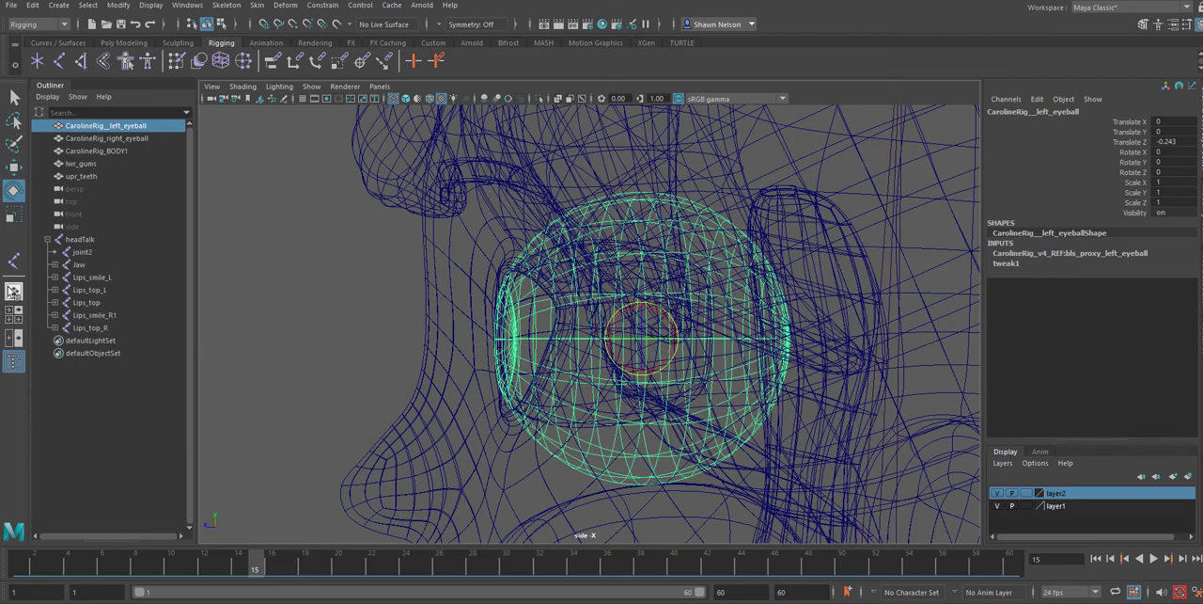
left_click(13, 260)
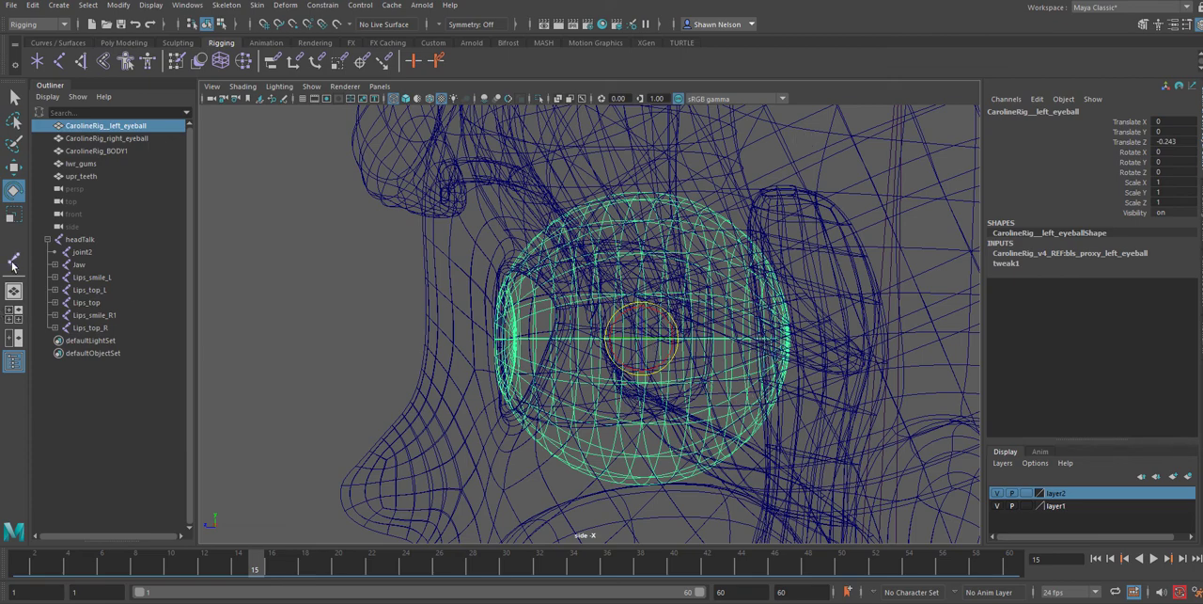
left_click(646, 334)
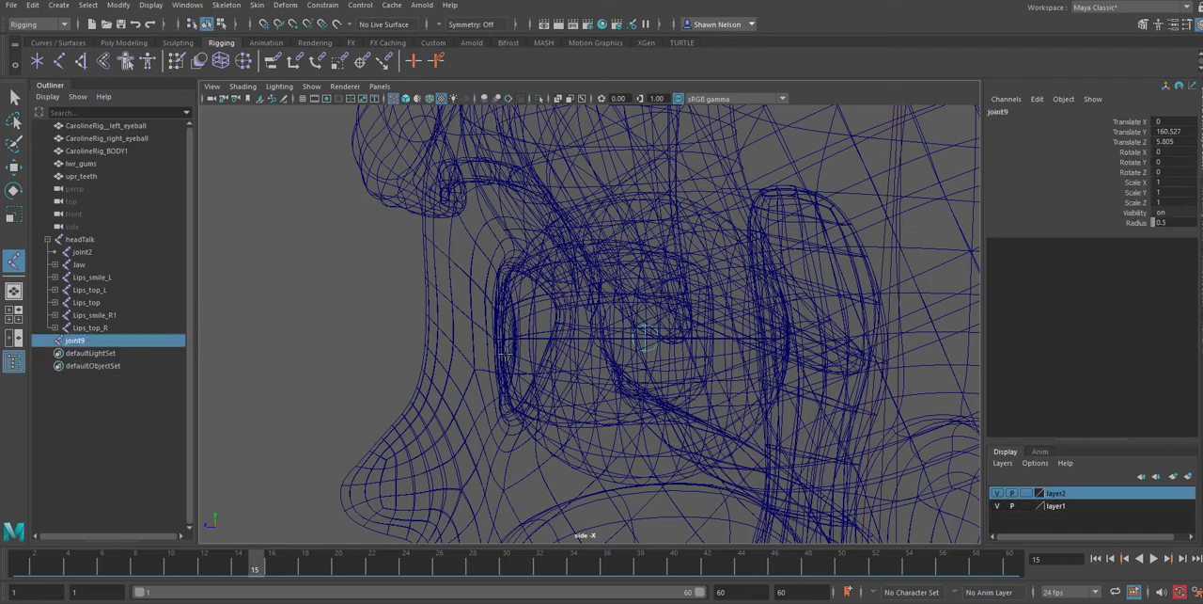
left_click(374, 339)
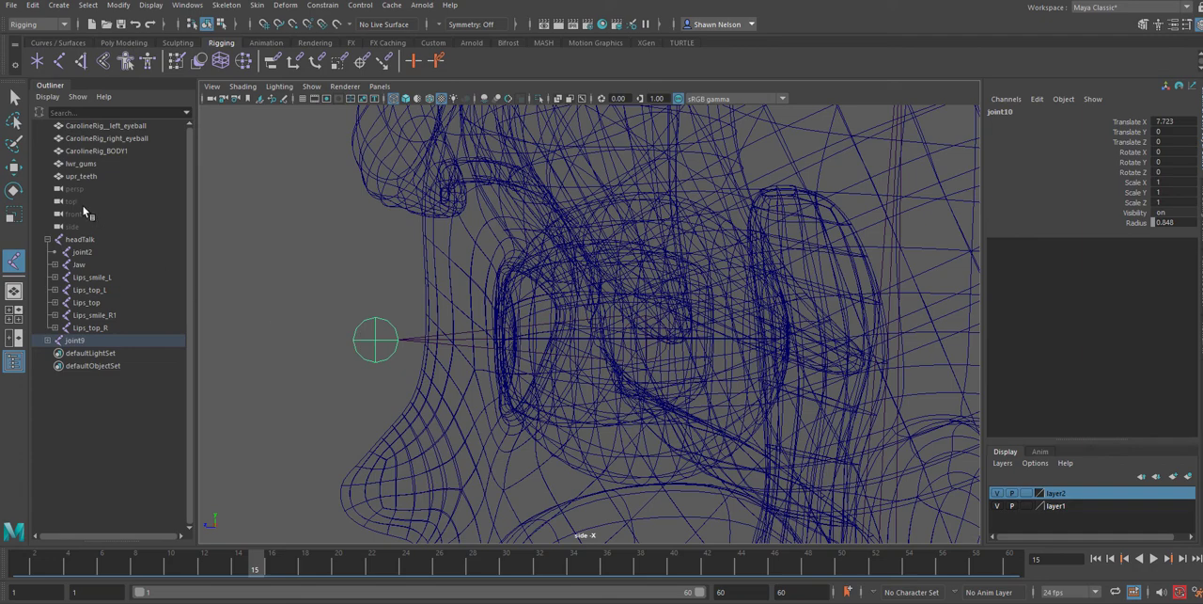
Rename the root joint of the new eye chain as eye_L
double_click(75, 340)
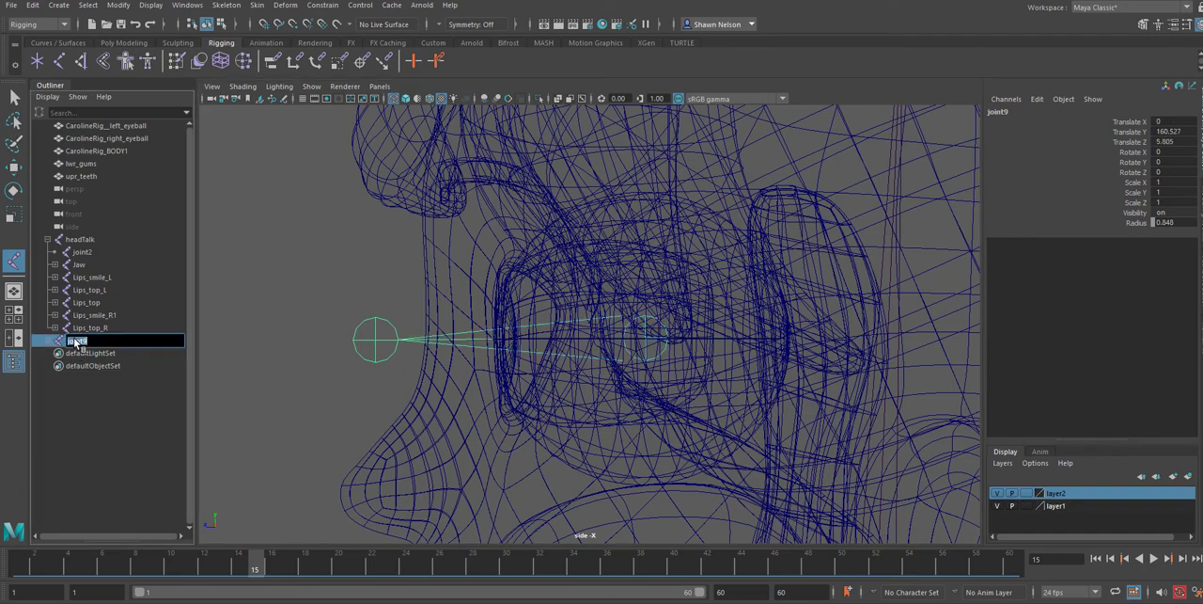
type("eye_L")
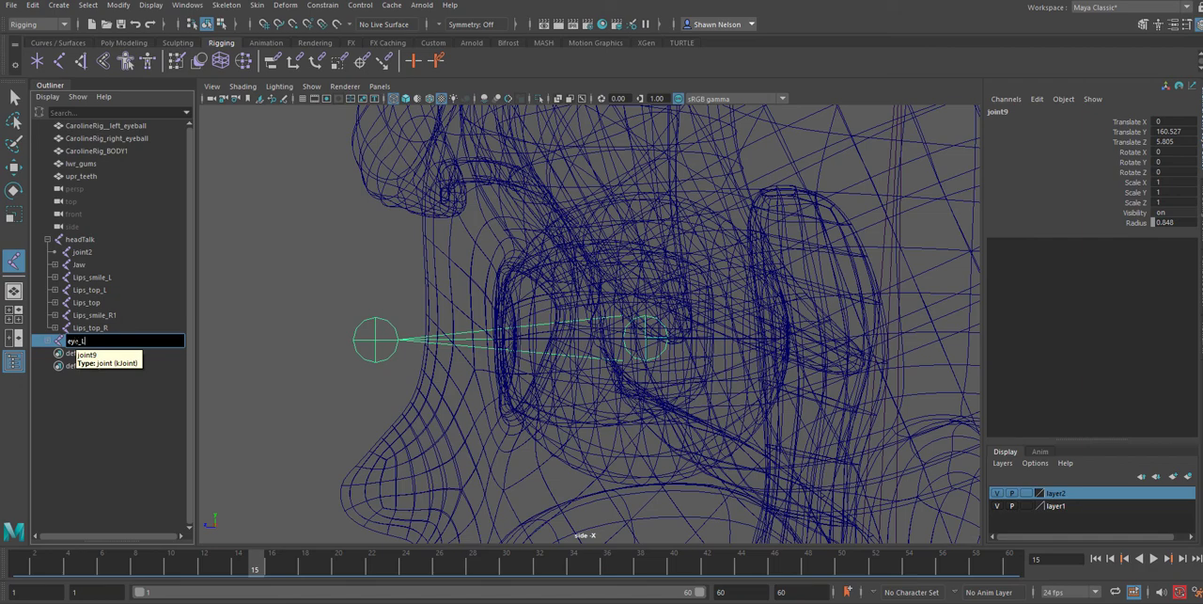
key("Return")
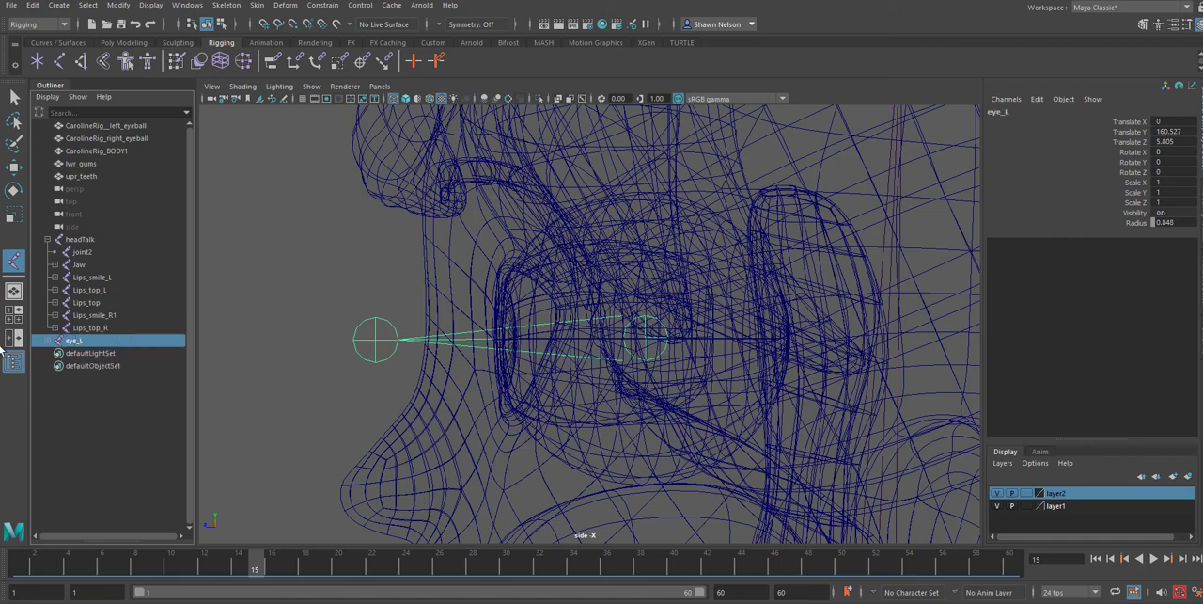
In the shaded perspective view, move the eye_L joint sideways into the left eye, to a Translate X of about 5.4
key("space")
left_click_drag(554, 389, 674, 421)
key("f")
right_click_drag(675, 421, 412, 67, "alt")
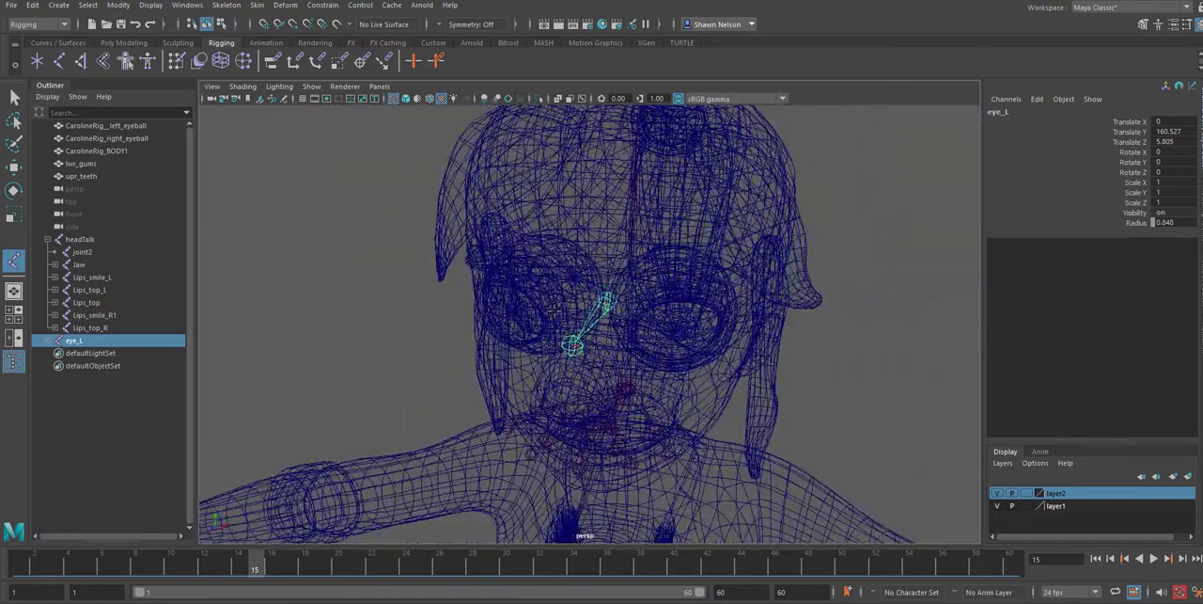
key("5")
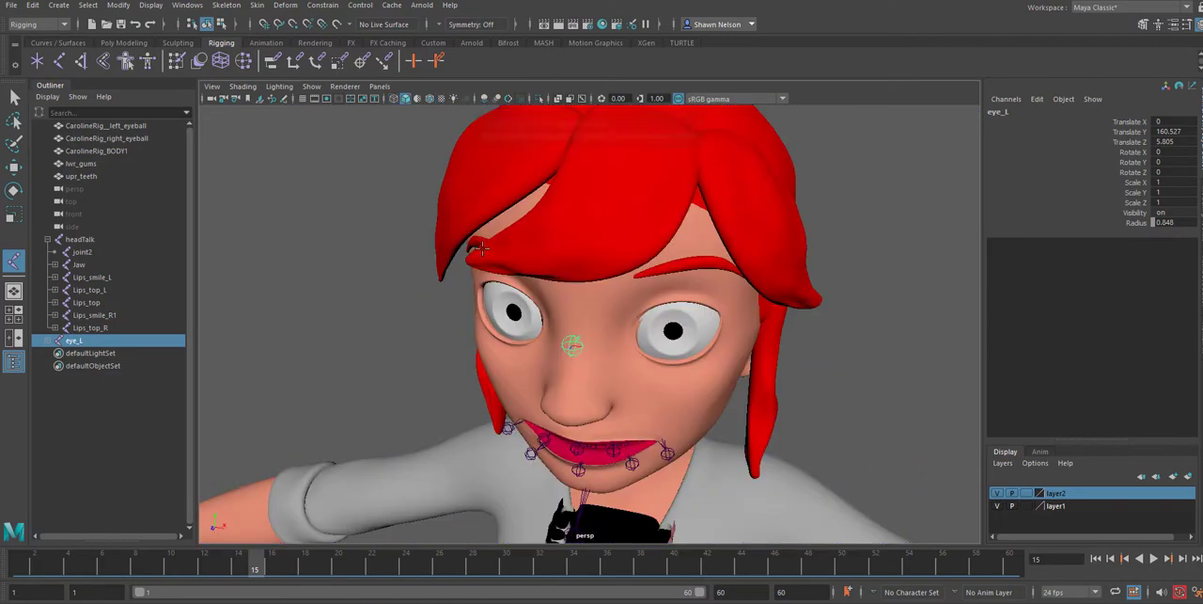
key("w")
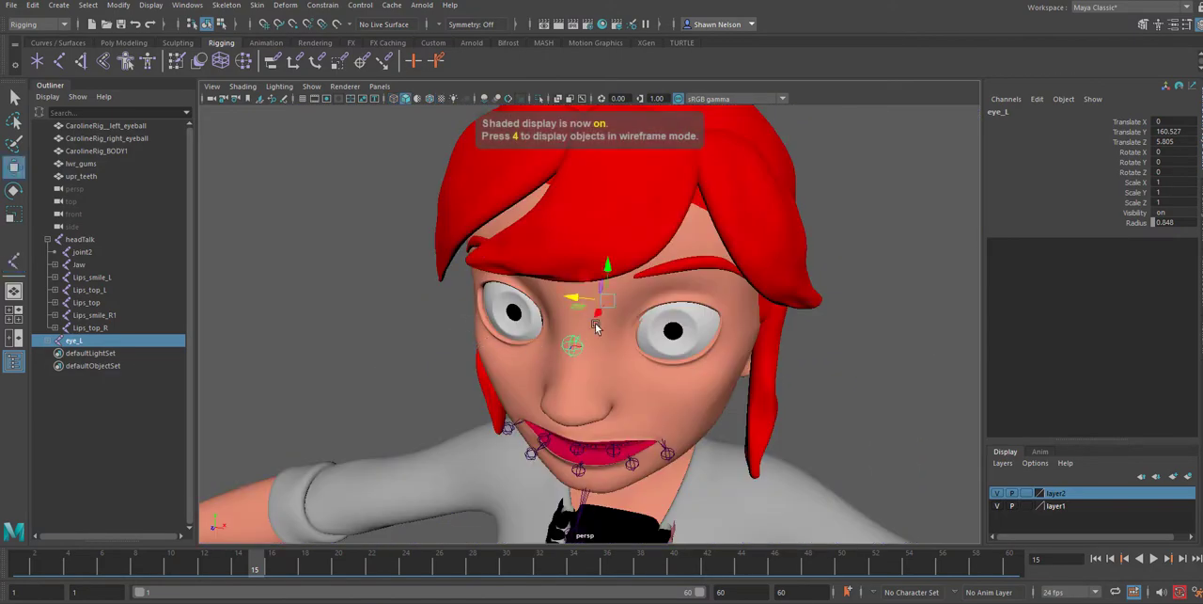
left_click_drag(569, 302, 647, 336)
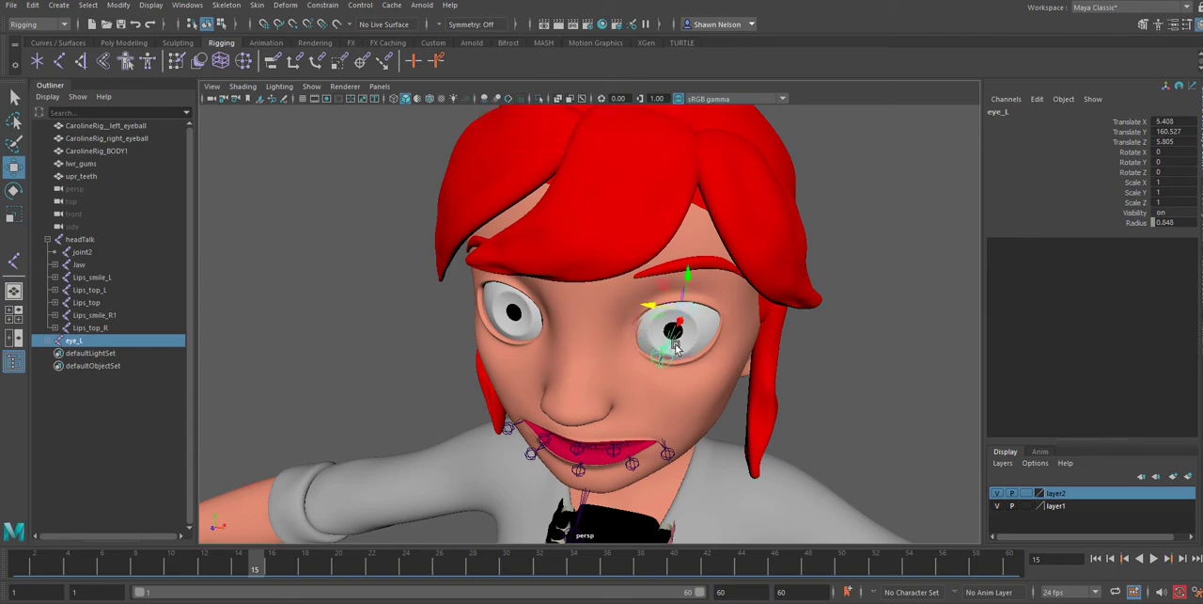
In the wireframe top view, set layer2 to template display and move eye_L inward to a Translate X of about 4.5
key("space")
left_click_drag(674, 348, 616, 348)
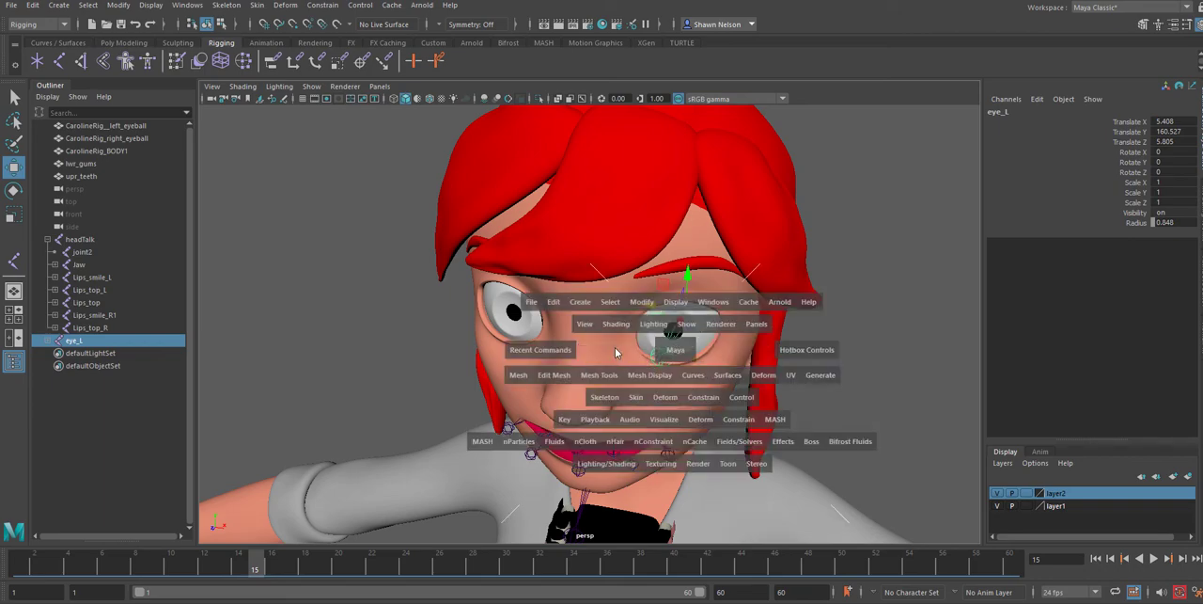
key("4")
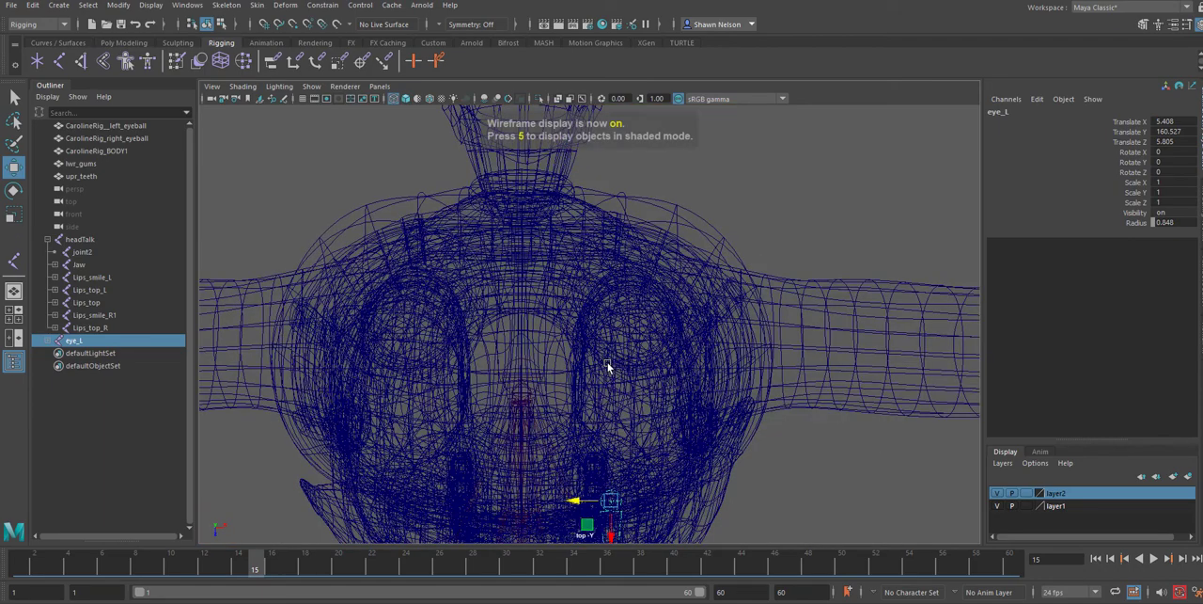
middle_click_drag(677, 484, 587, 313, "alt")
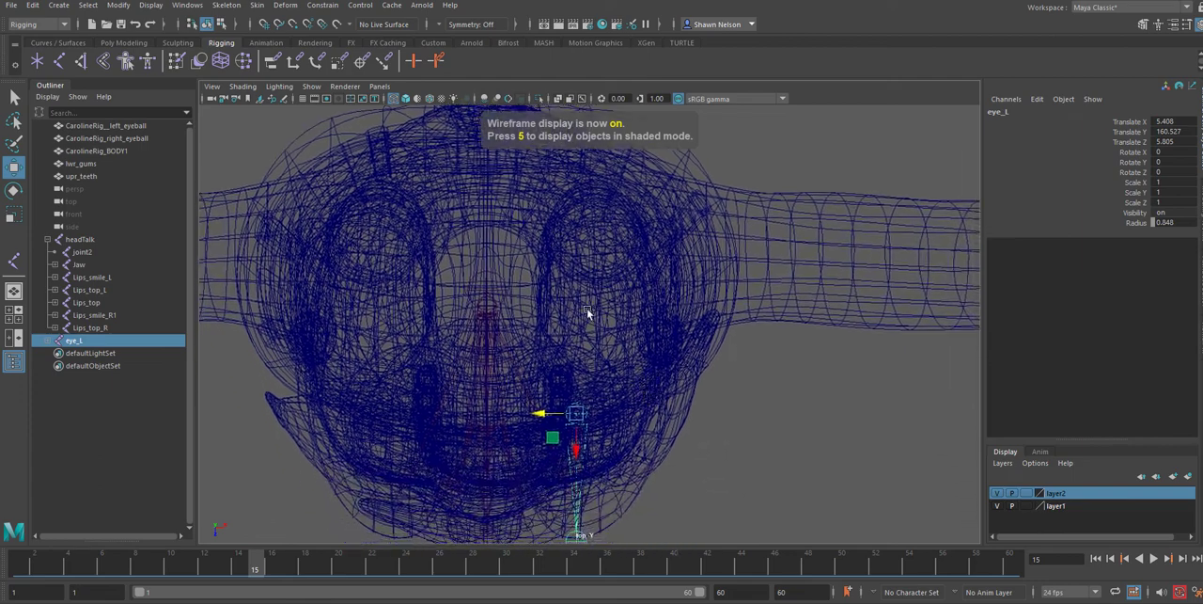
left_click(1025, 493)
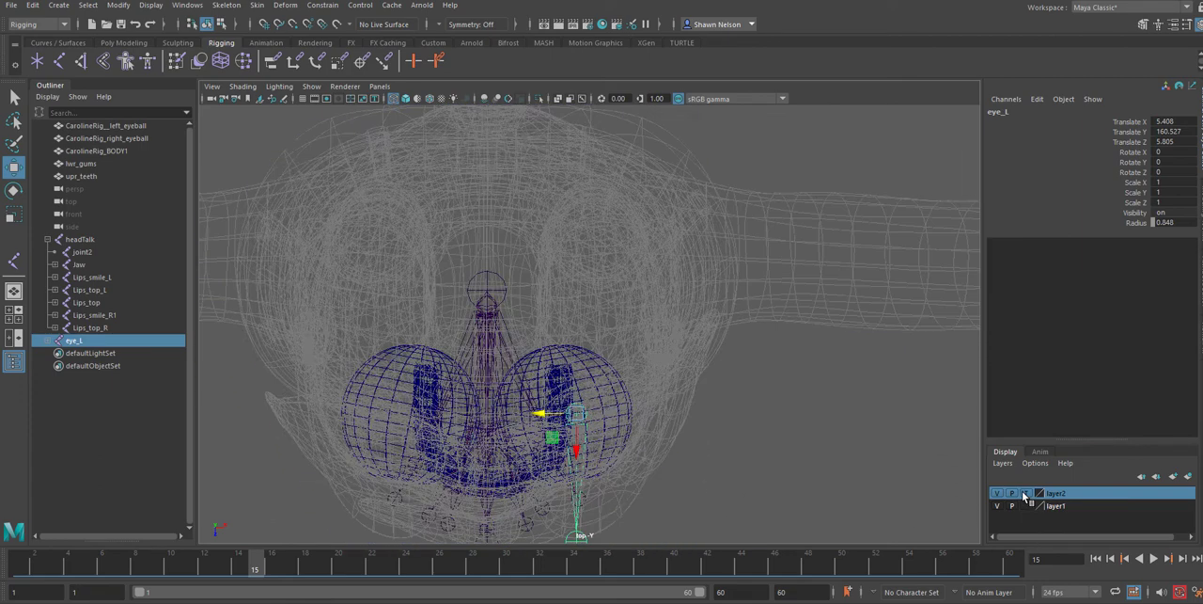
middle_click_drag(680, 478, 684, 373, "alt")
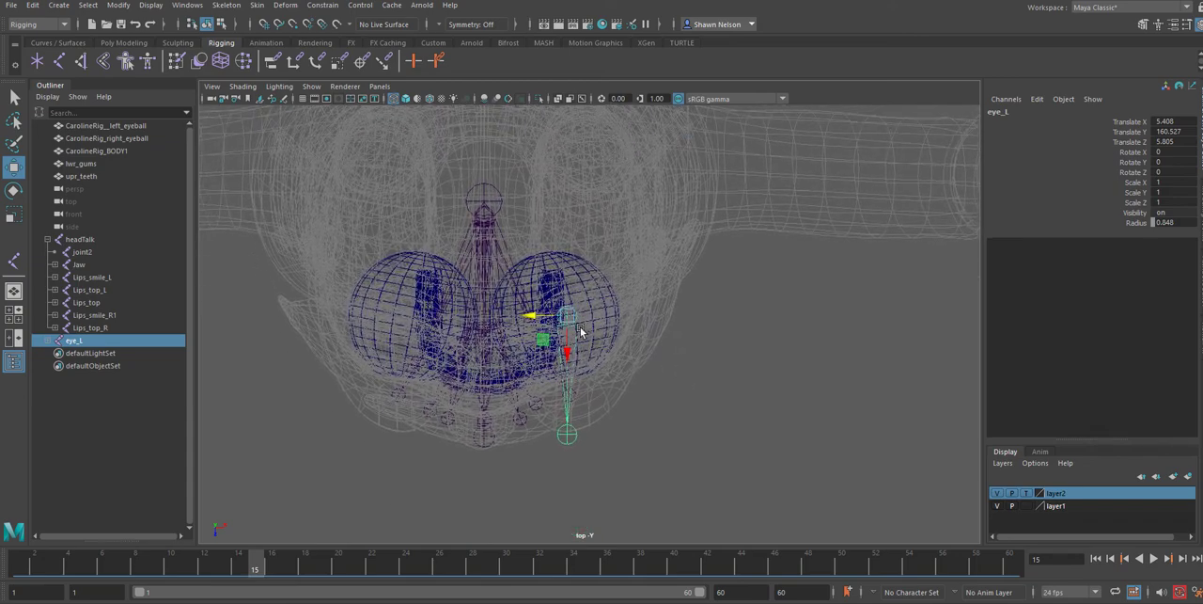
left_click_drag(542, 317, 529, 318)
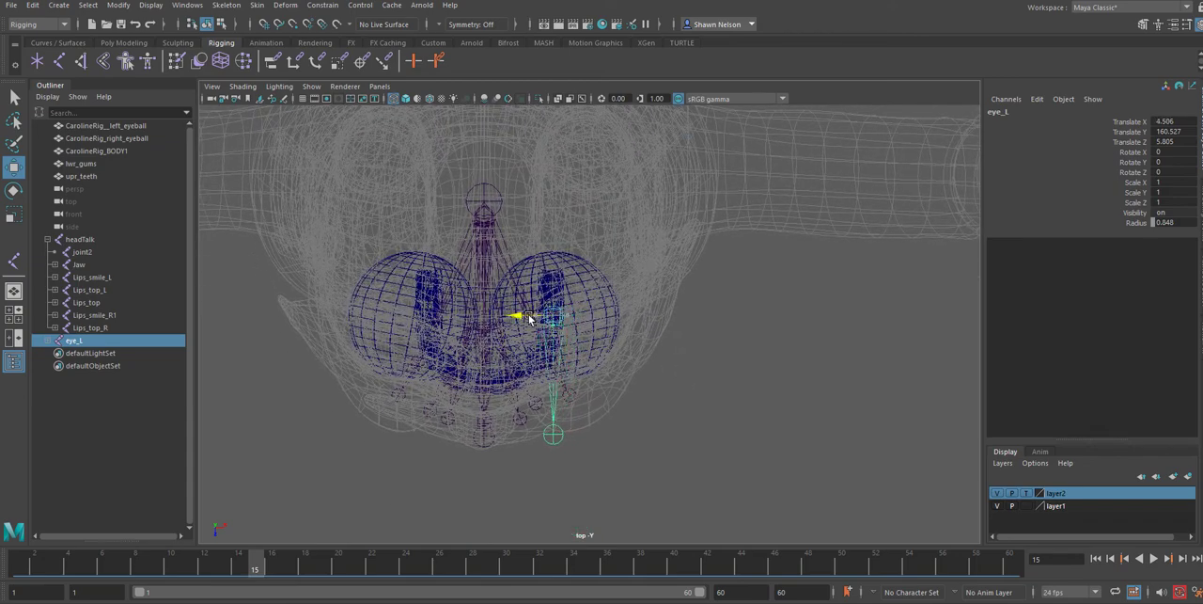
Rotate eye_L outward to a Rotate Y of about 10.5 and shift it to about Translate X 4.6 and Translate Z 5.86
key("e")
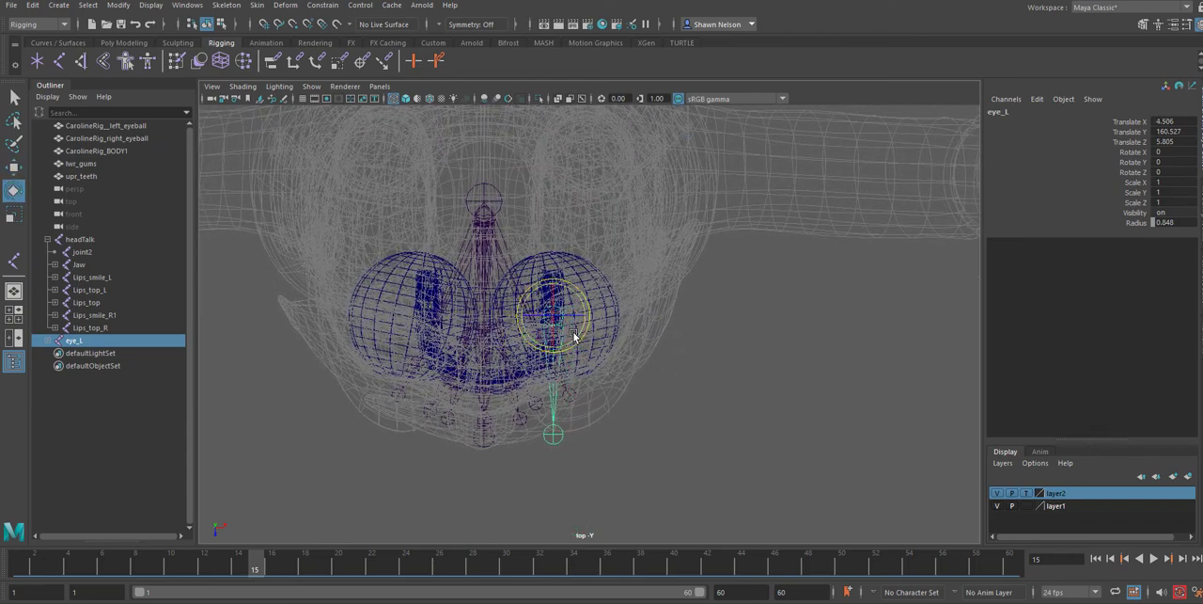
left_click_drag(575, 335, 580, 332)
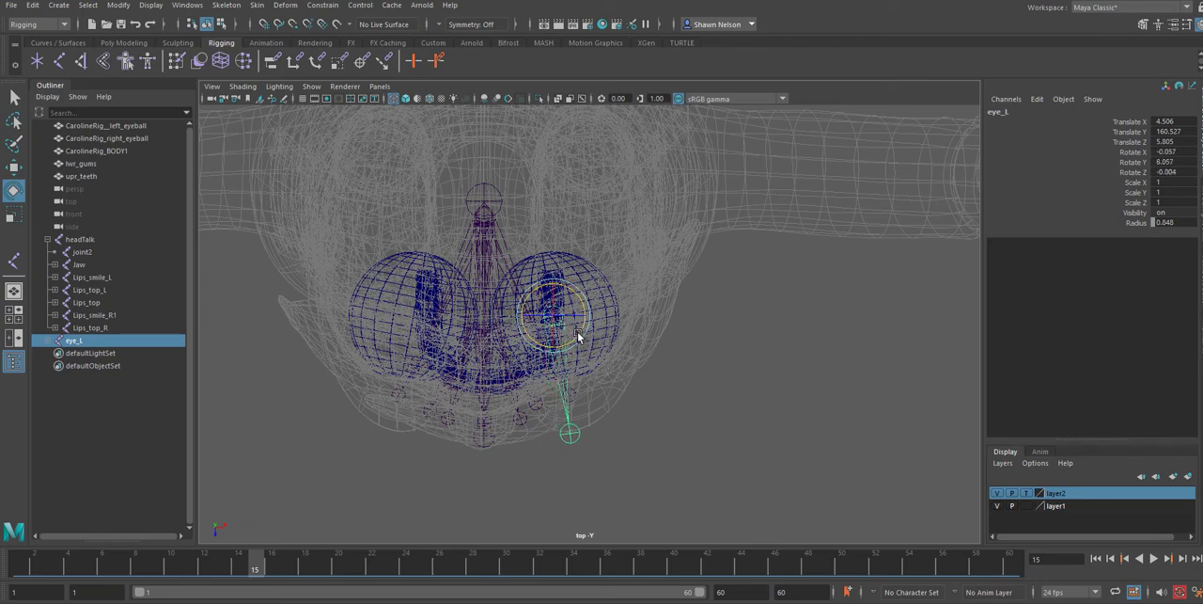
scroll(574, 363, "up", 3)
scroll(574, 363, "up", 3)
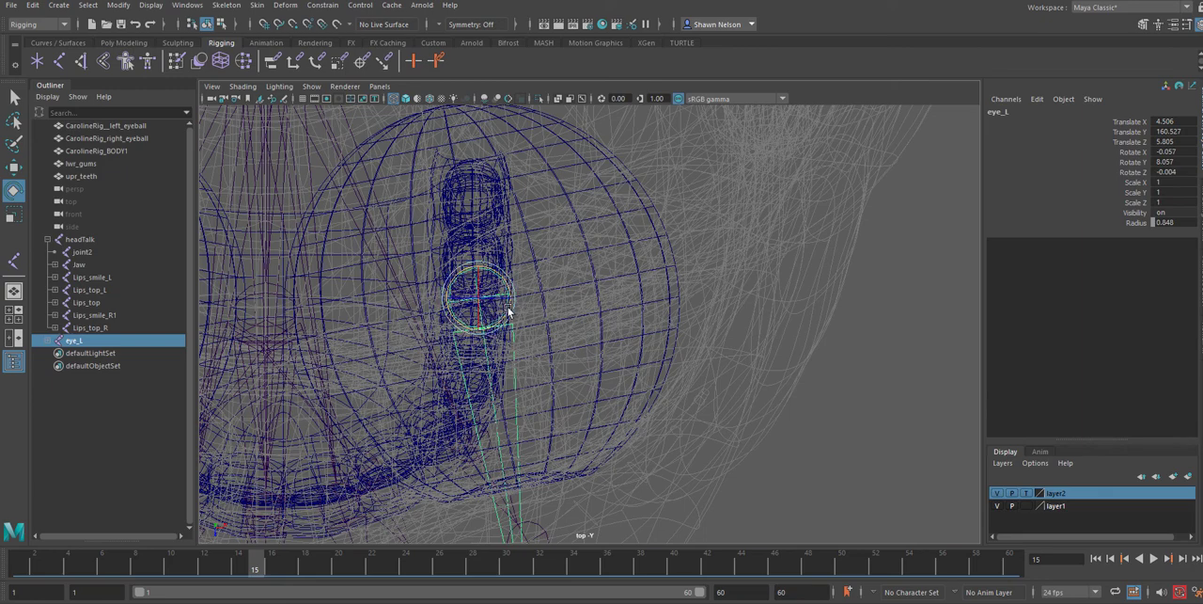
left_click_drag(508, 311, 515, 313)
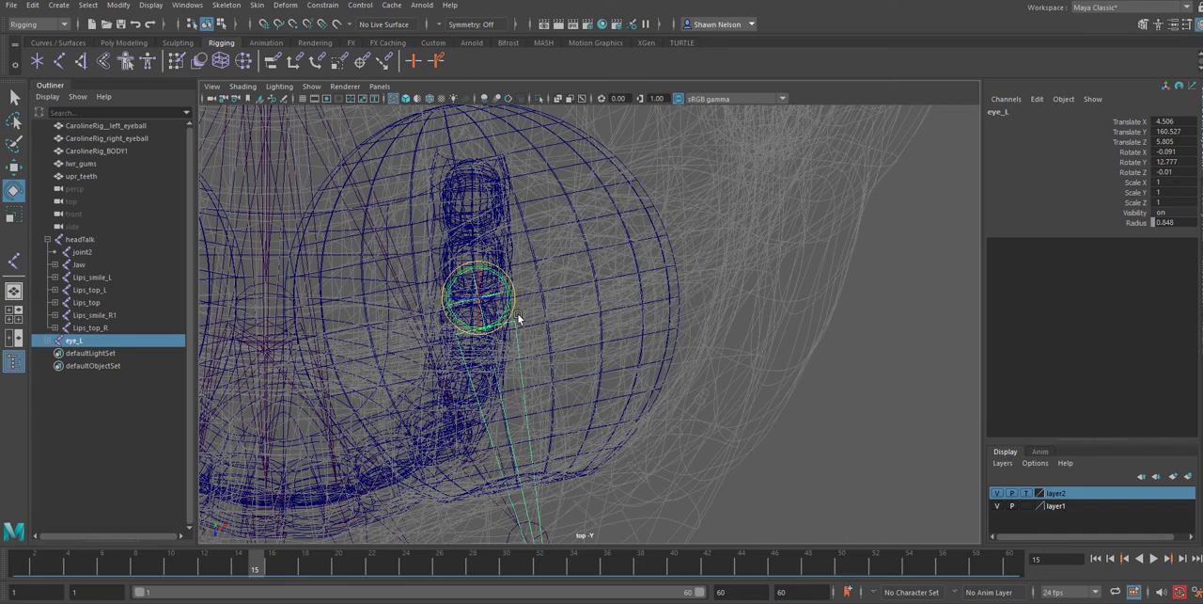
left_click_drag(514, 313, 495, 334)
key("w")
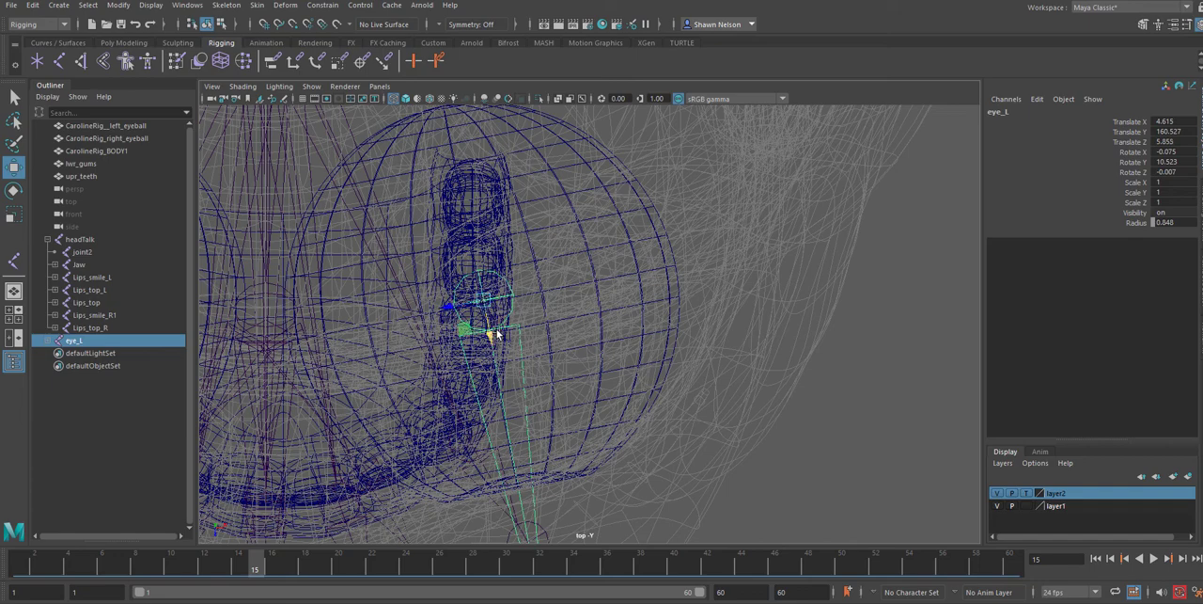
Mirror the eye_L joint chain across to the right eyeball
scroll(567, 296, "down", 6)
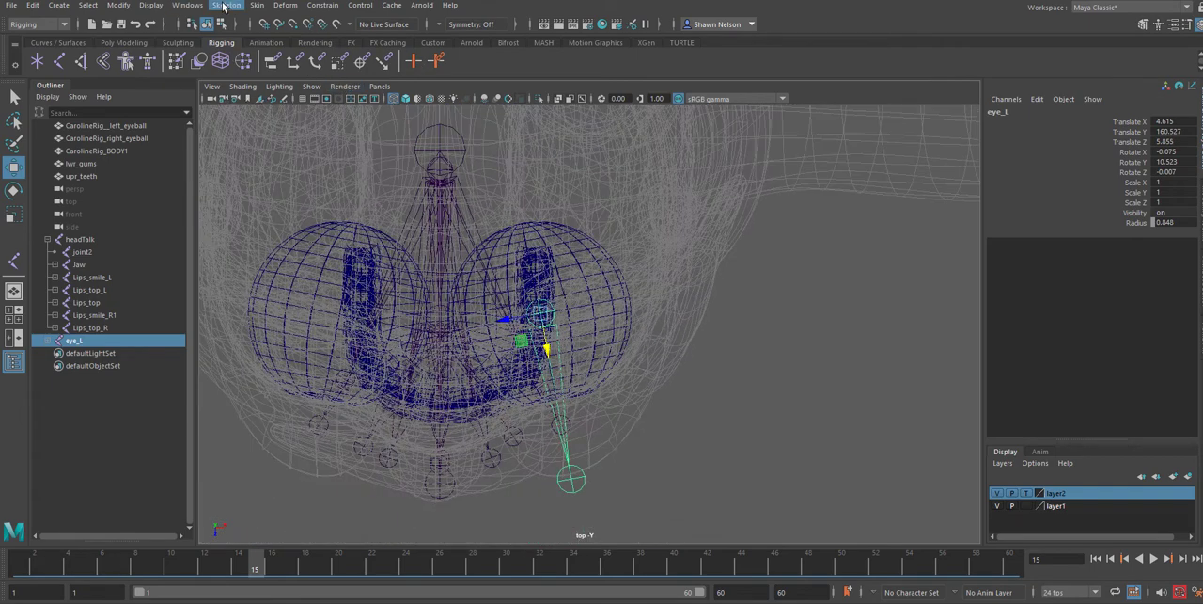
left_click(224, 5)
left_click(252, 68)
scroll(328, 414, "up", 3)
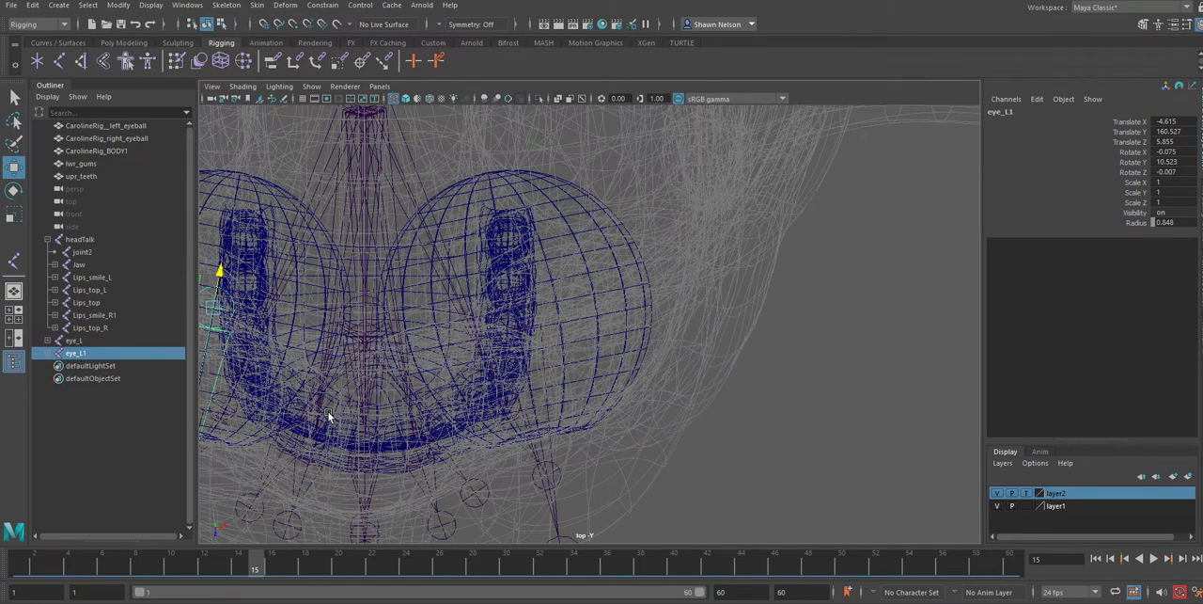
left_click_drag(282, 403, 533, 352, "alt")
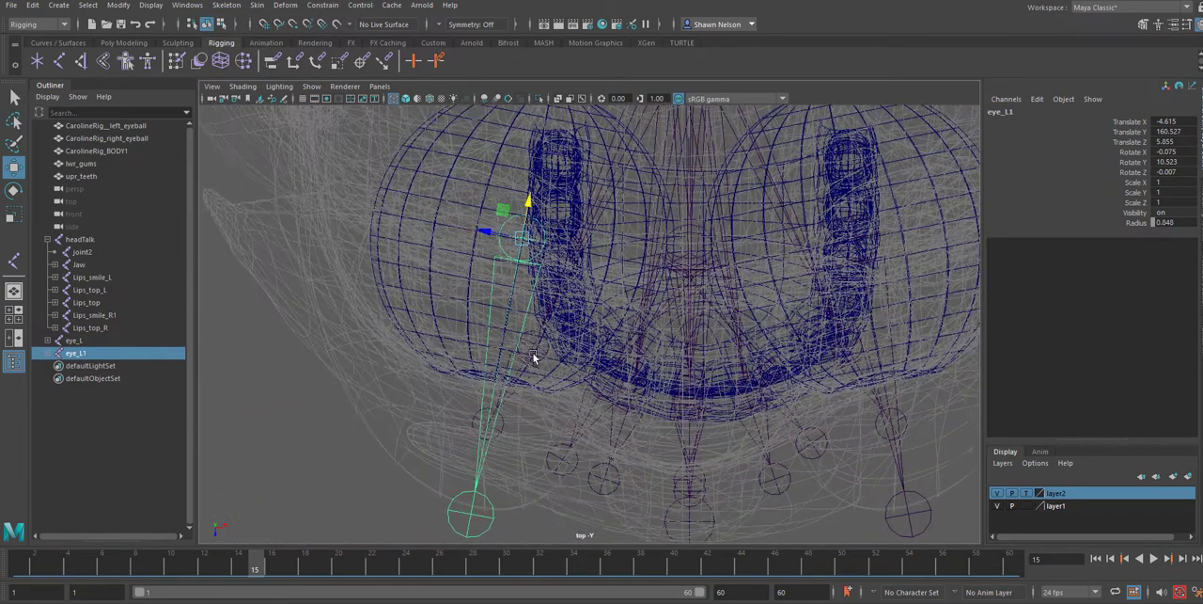
scroll(533, 352, "down", 2)
scroll(504, 335, "down", 3)
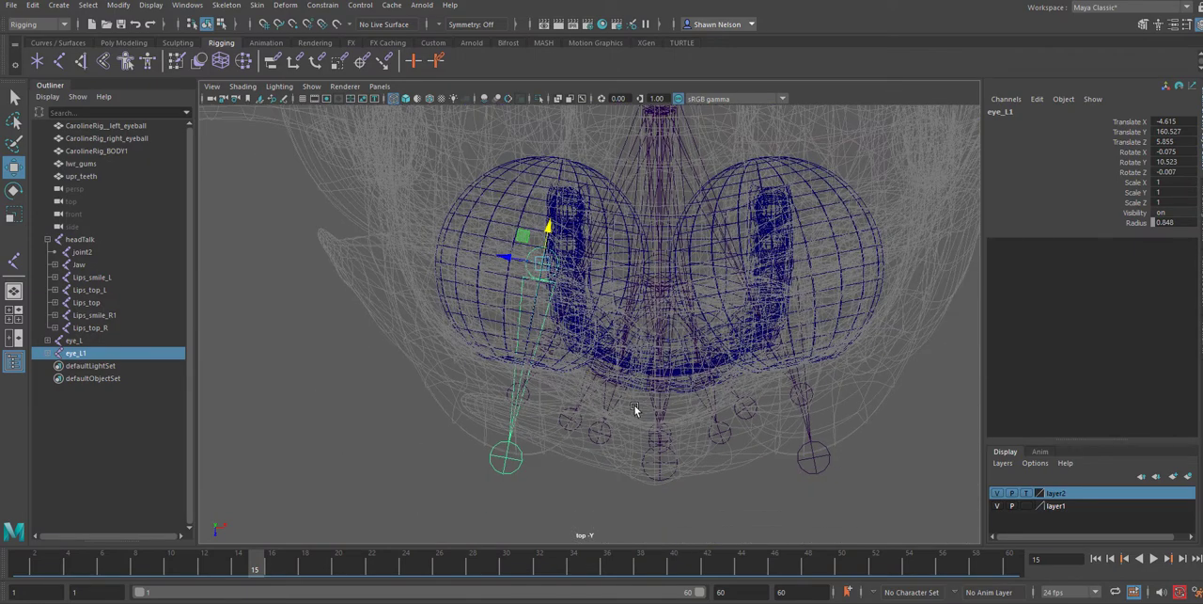
Set layer2 back to reference display and show the front view shaded, framed on the face
key("space")
left_click_drag(635, 426, 637, 470)
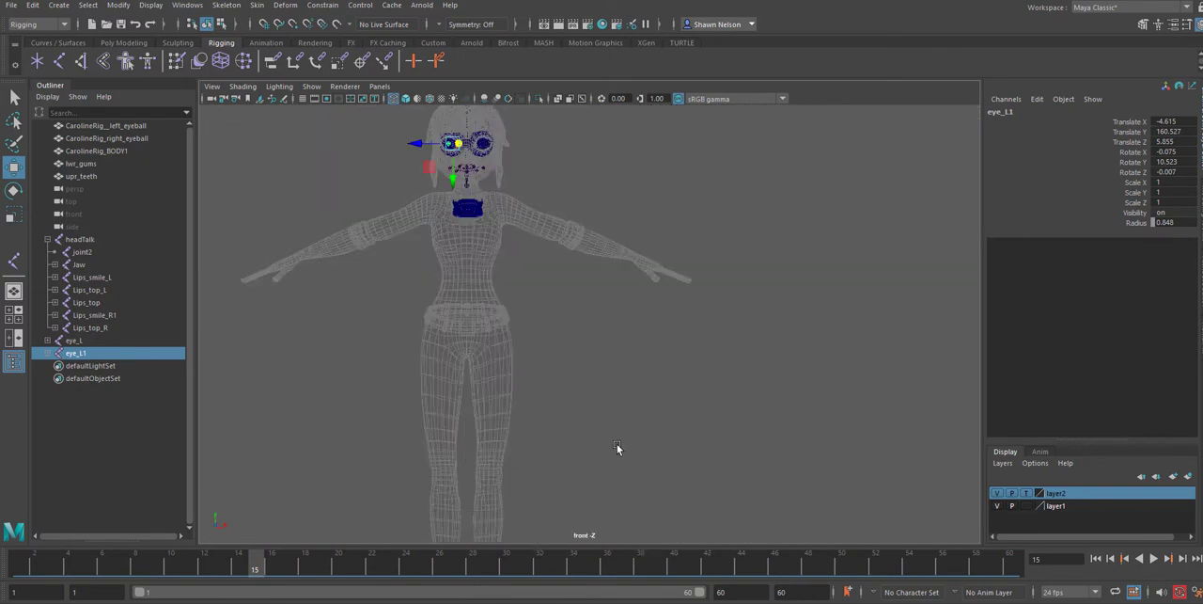
left_click(1025, 493)
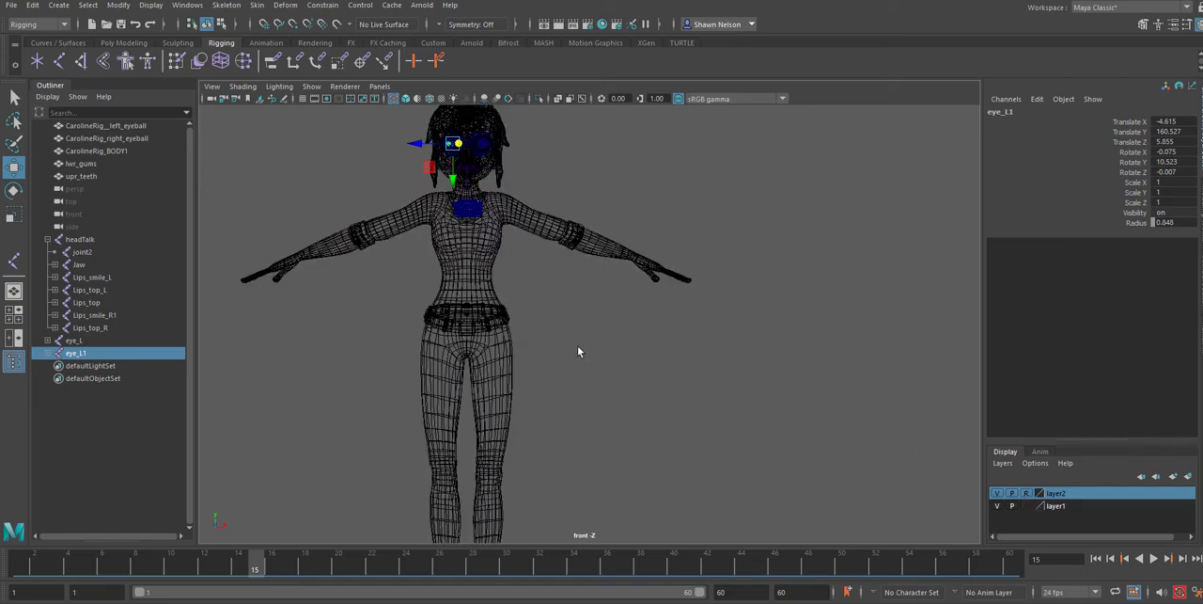
key("5")
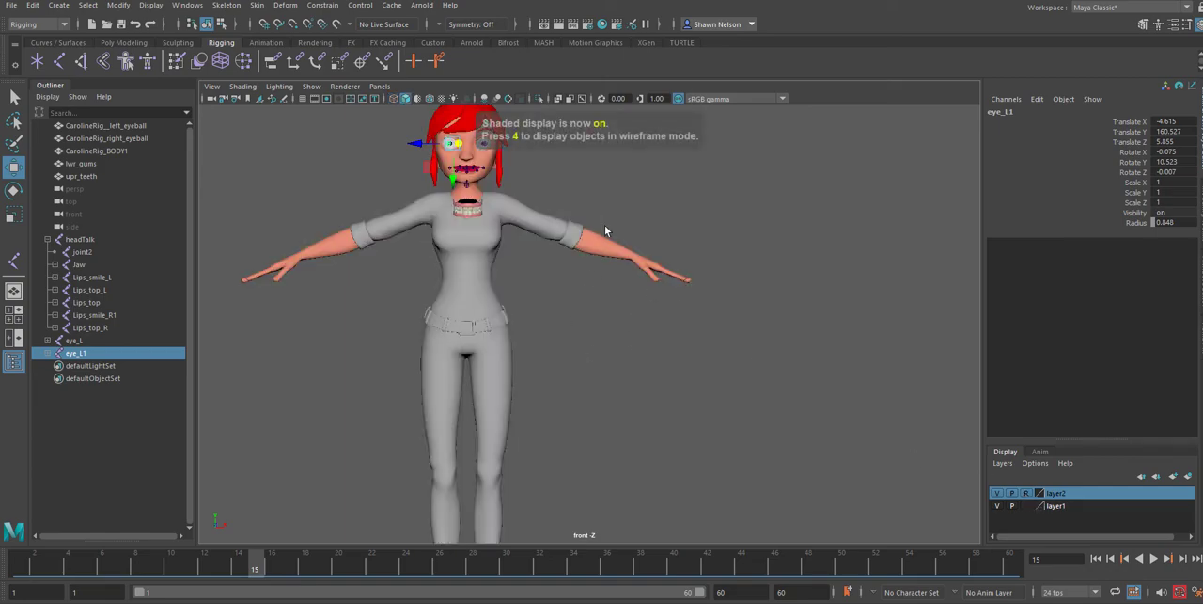
key("f")
scroll(684, 330, "down", 5)
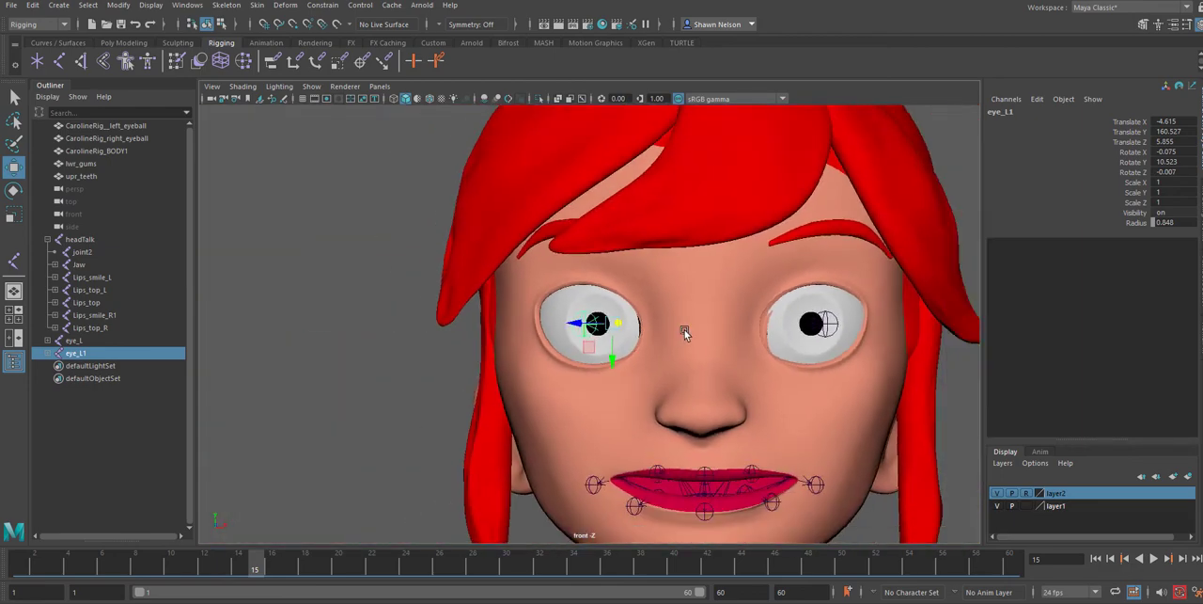
In the perspective view, parent both eye joints, eye_L and eye_L1, to headTalk
left_click_drag(759, 374, 696, 402, "alt")
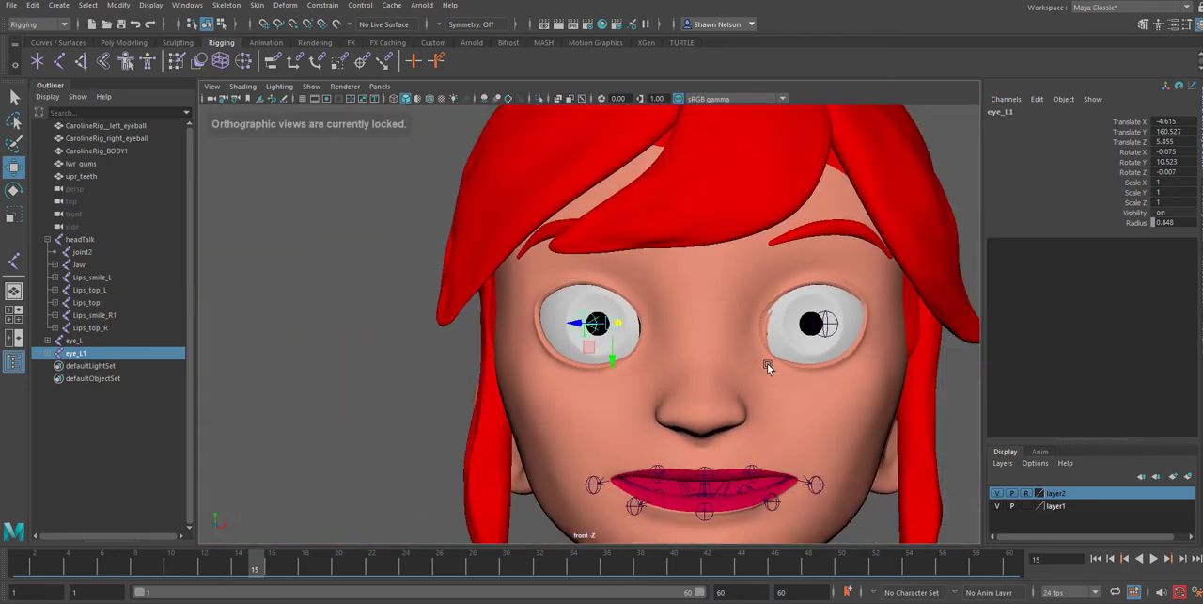
middle_click_drag(767, 363, 738, 353, "alt")
key("space")
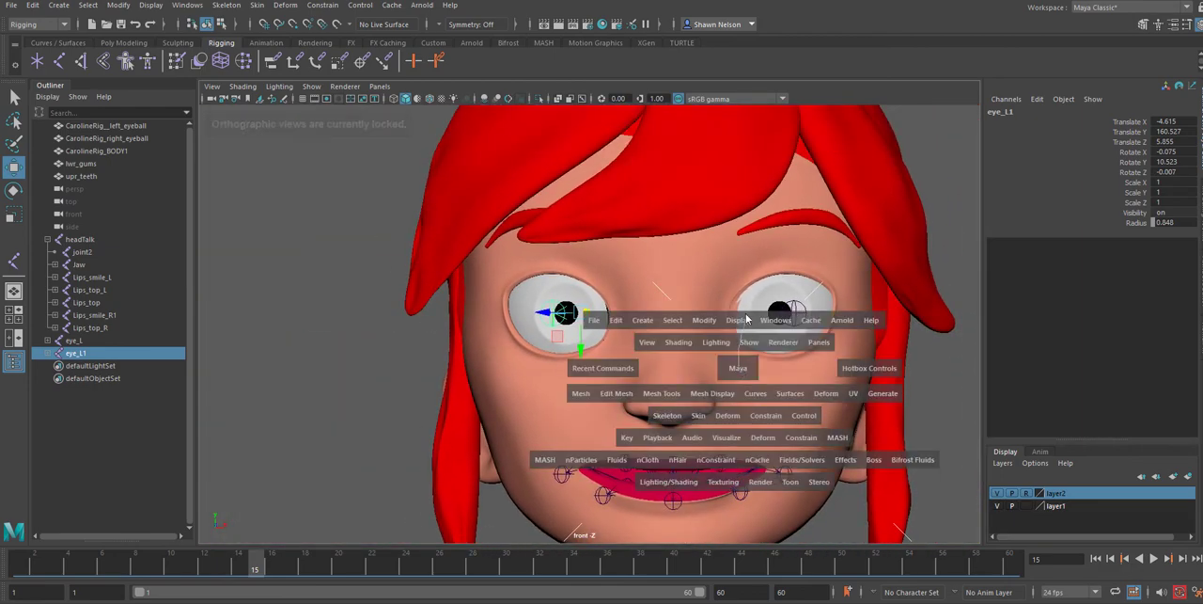
left_click_drag(739, 368, 747, 319)
left_click_drag(742, 395, 606, 326, "alt")
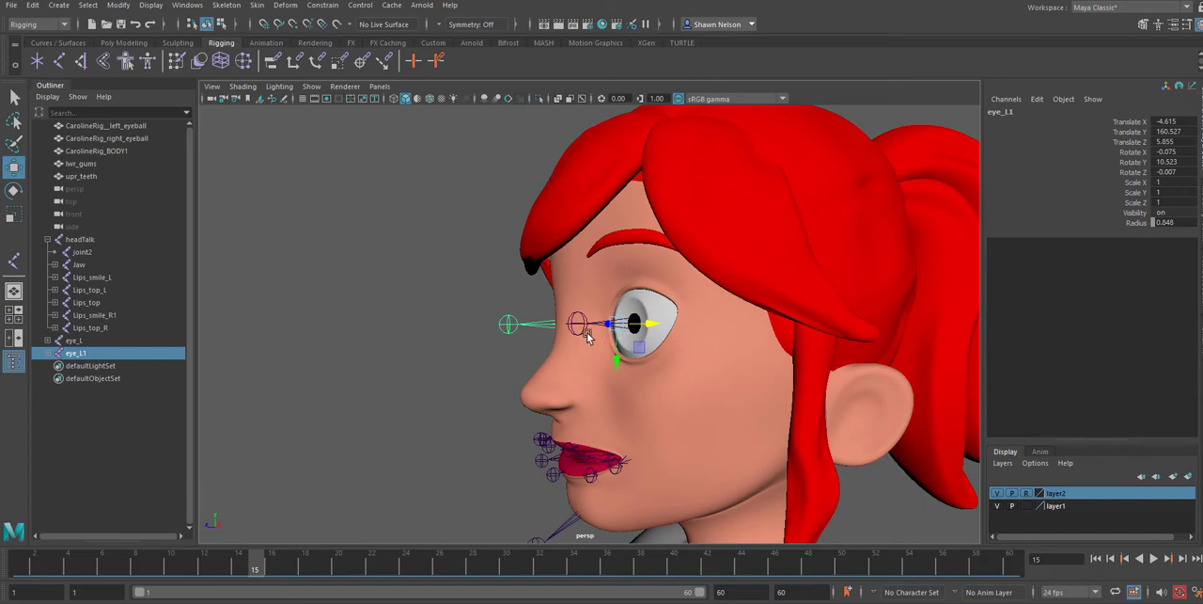
left_click_drag(560, 376, 564, 402, "alt")
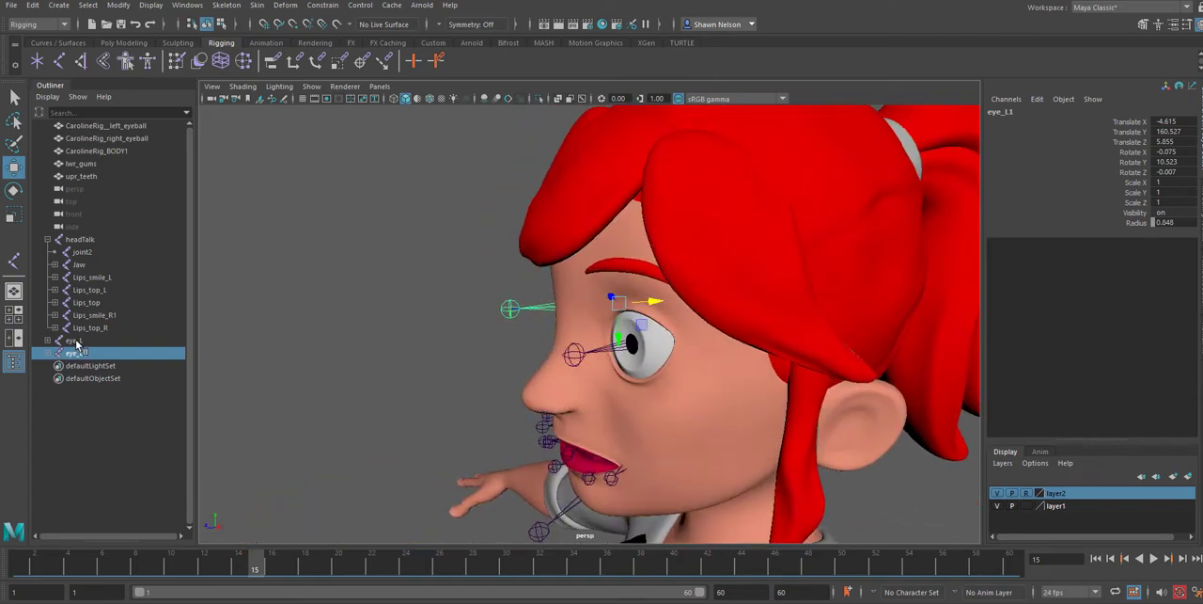
left_click(77, 341, "shift")
left_click(79, 240, "shift")
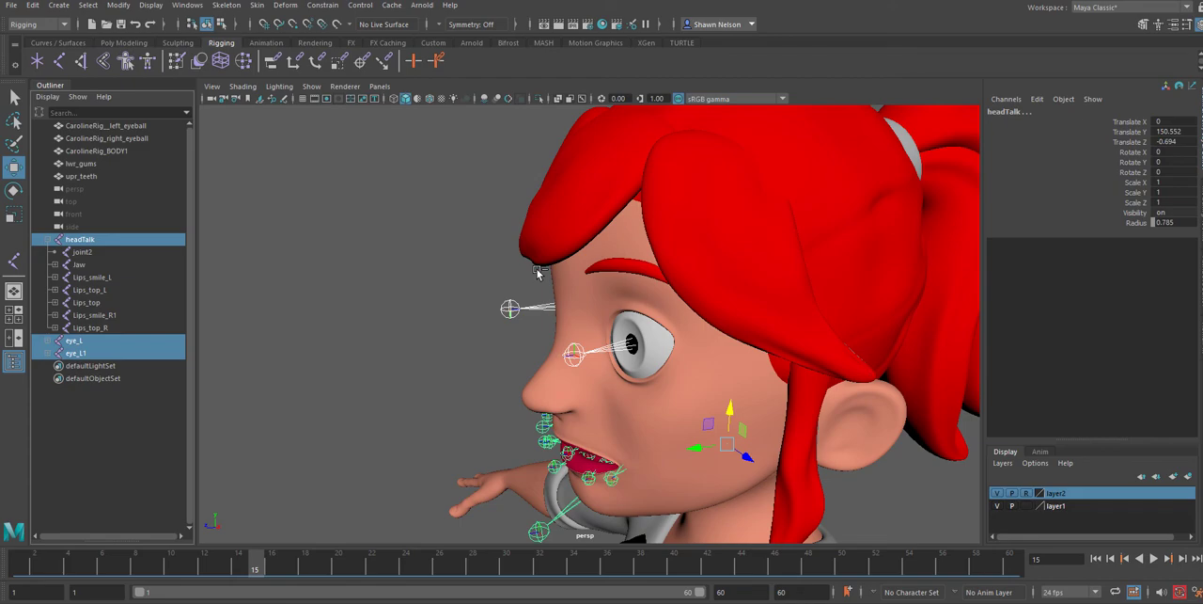
key("p")
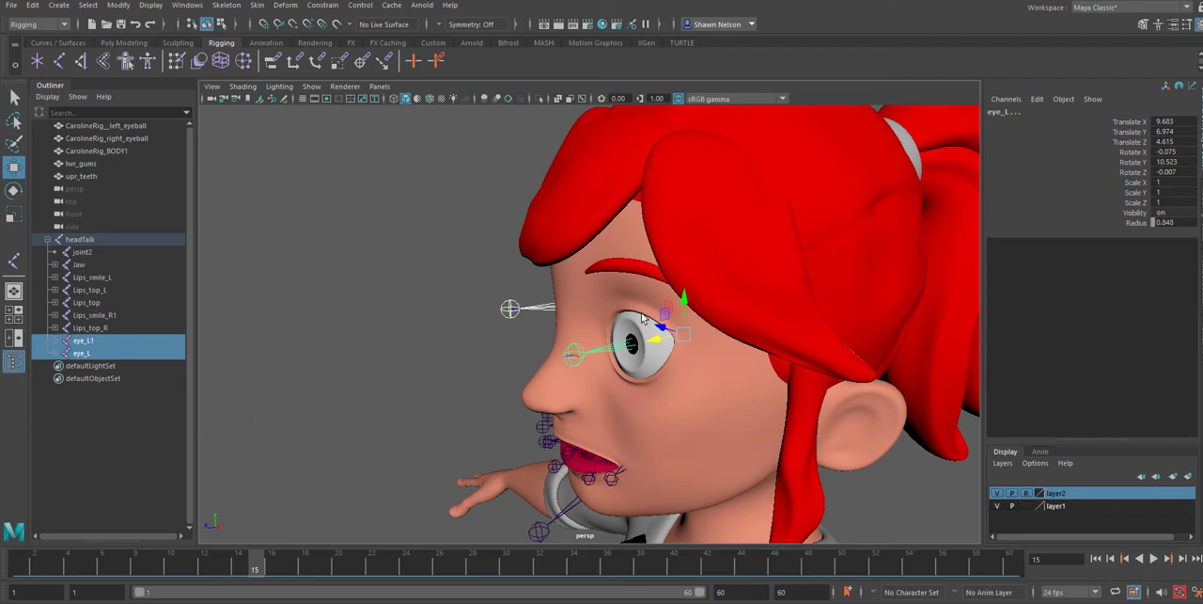
Duplicate the eye_L joint chain and rotate the copy up toward the eyebrow, to a Rotate Z of about 32.25
left_click_drag(588, 334, 790, 371, "alt")
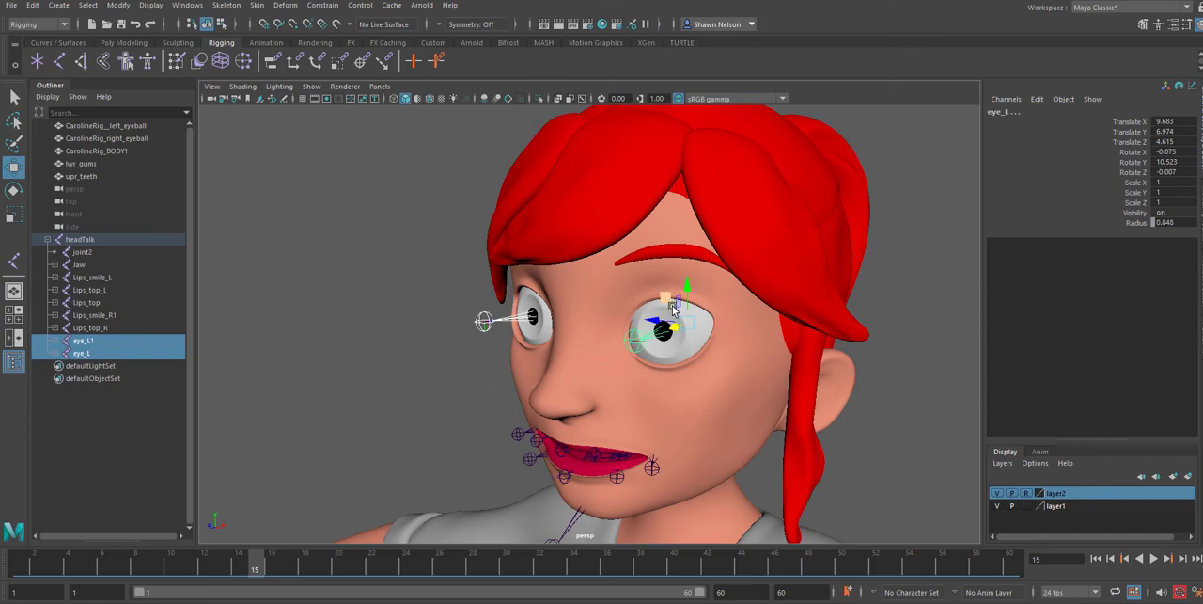
right_click_drag(678, 333, 720, 464, "alt")
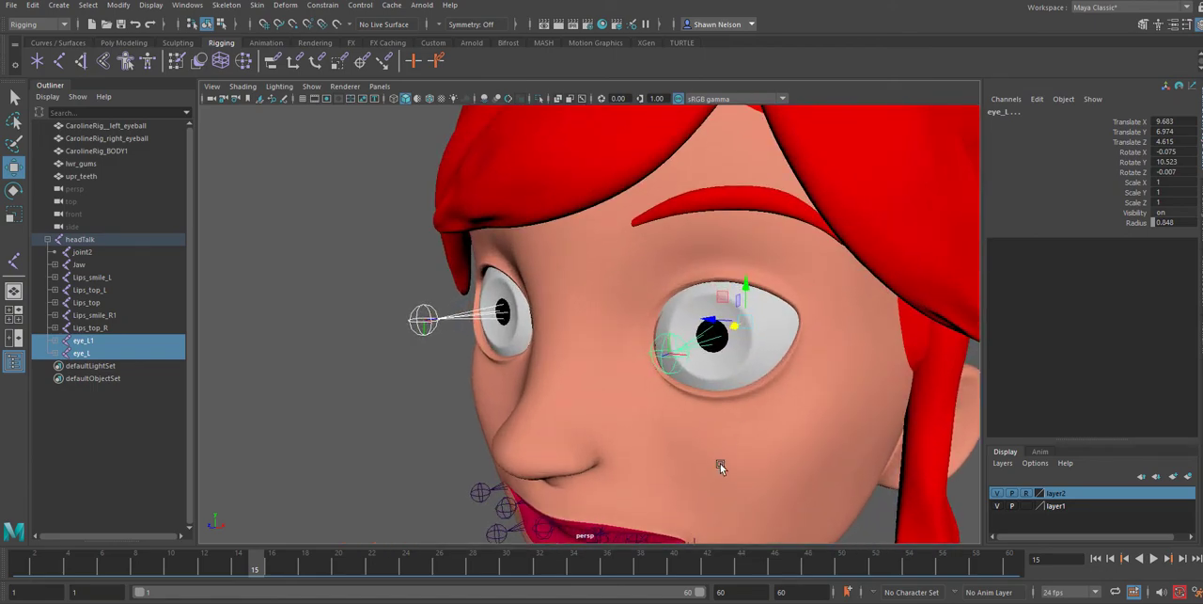
left_click_drag(752, 436, 731, 432, "alt")
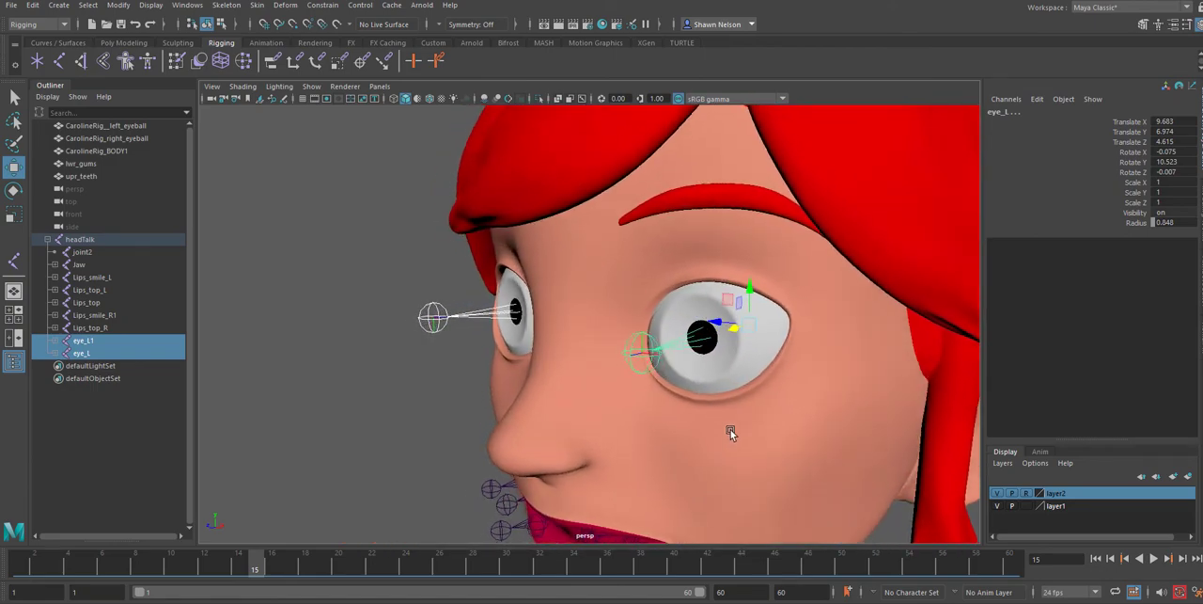
left_click(702, 344)
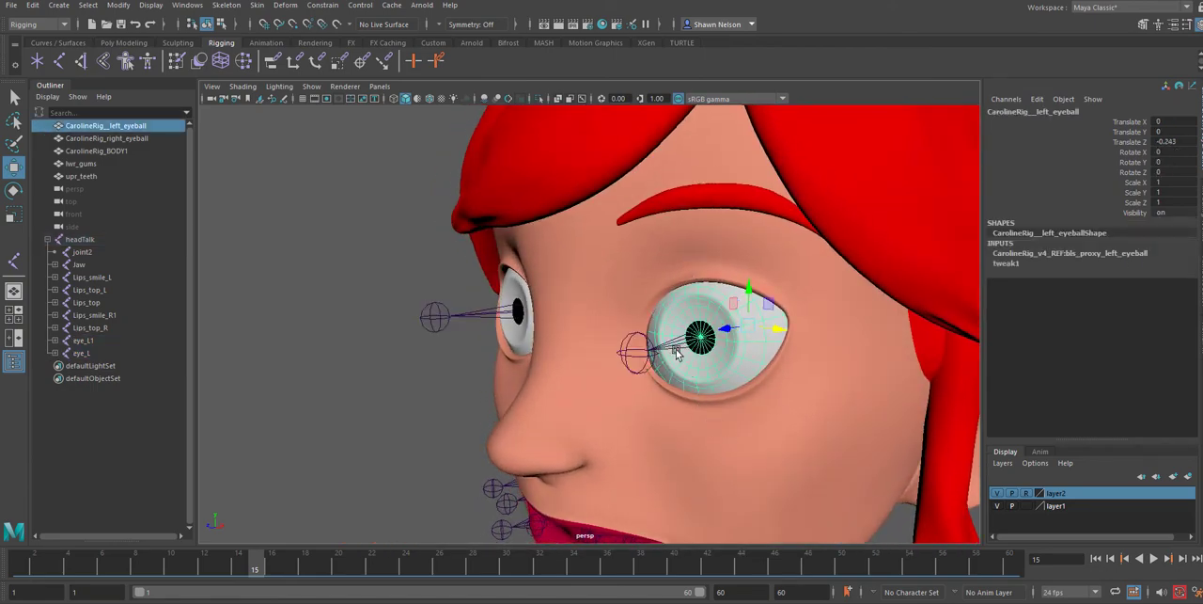
left_click(675, 352)
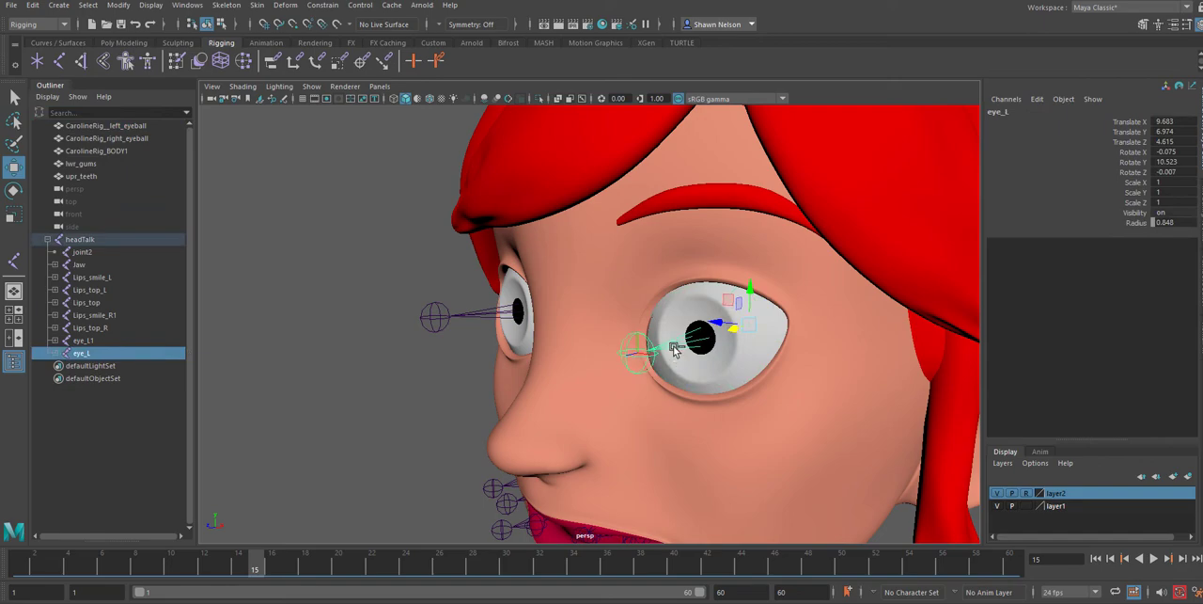
key("ctrl+d")
key("e")
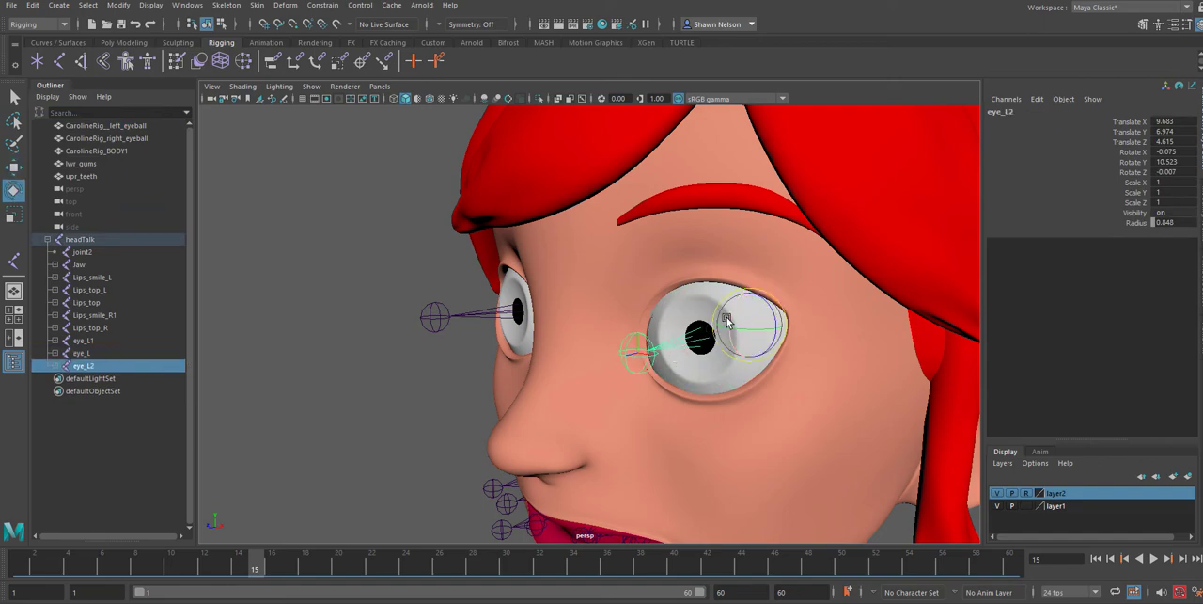
left_click_drag(733, 316, 704, 265)
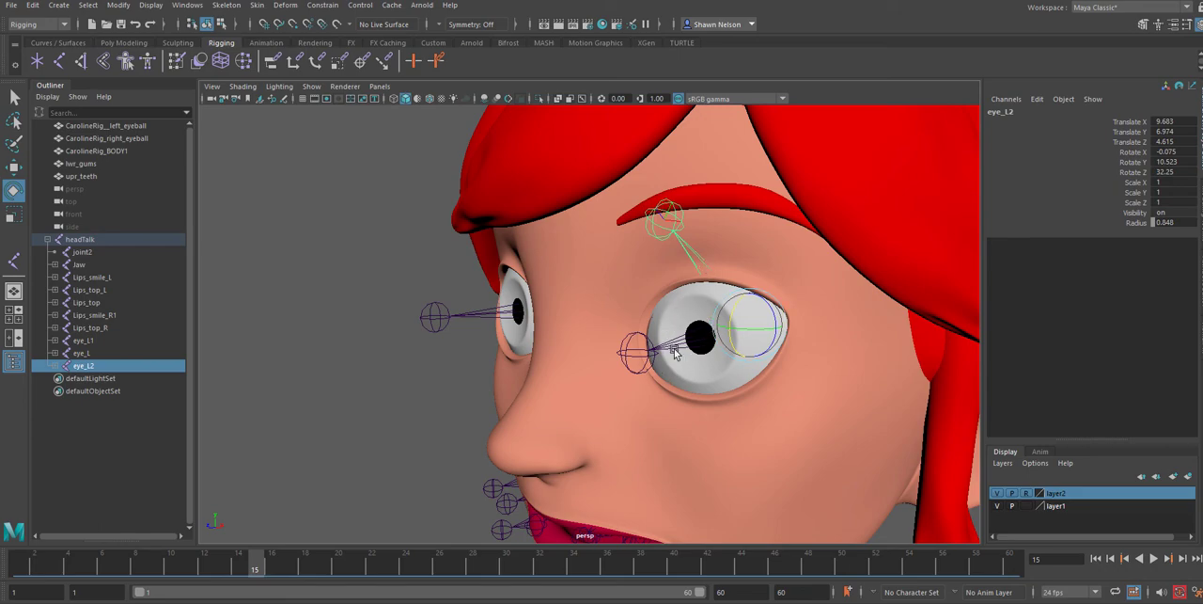
Rename the rotated copy of the left eye joint as eye_lid_TL
left_click(88, 365)
double_click(88, 365)
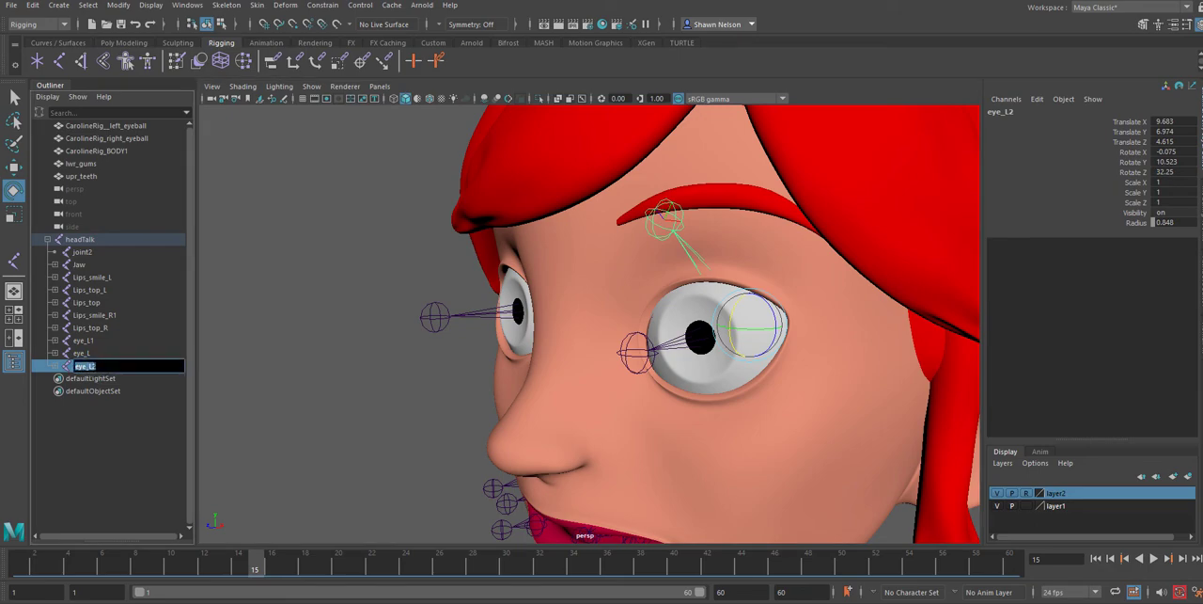
key("Right")
key("Return")
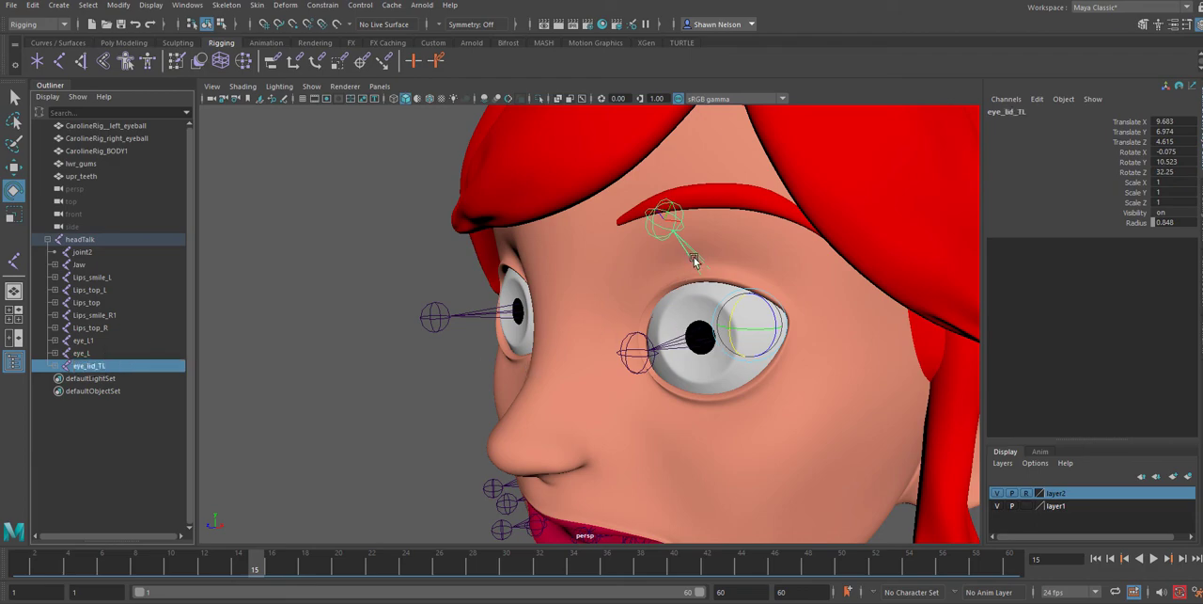
Duplicate the eye_lid_TL joint chain and rotate the copy down below the left eye, to a Rotate Z of about -33.06
key("ctrl+d")
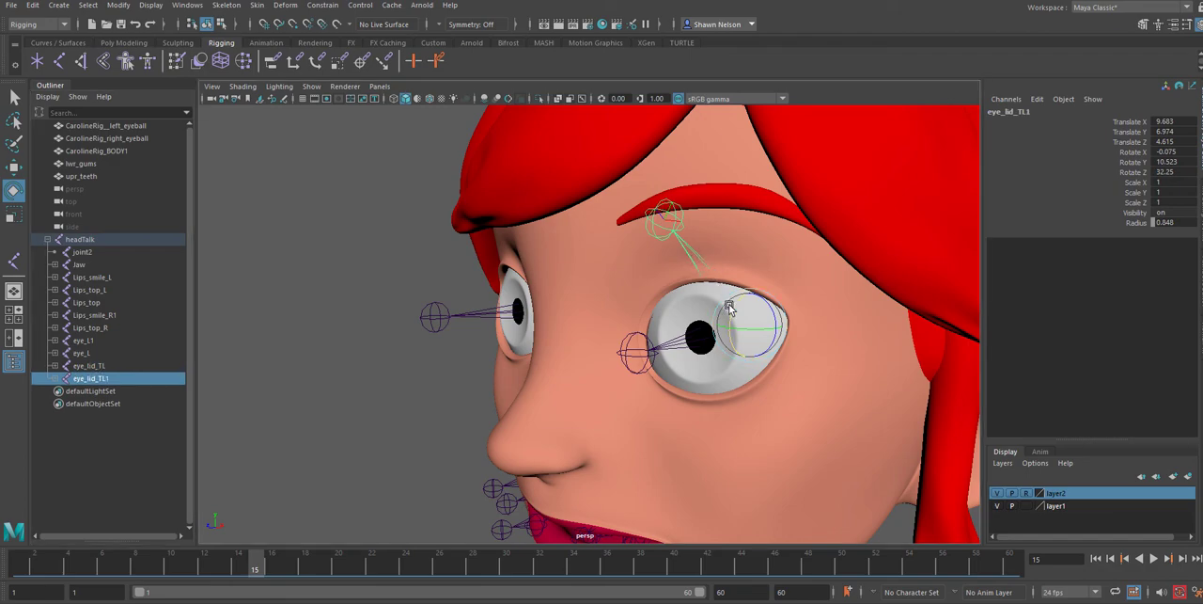
left_click_drag(729, 303, 736, 343)
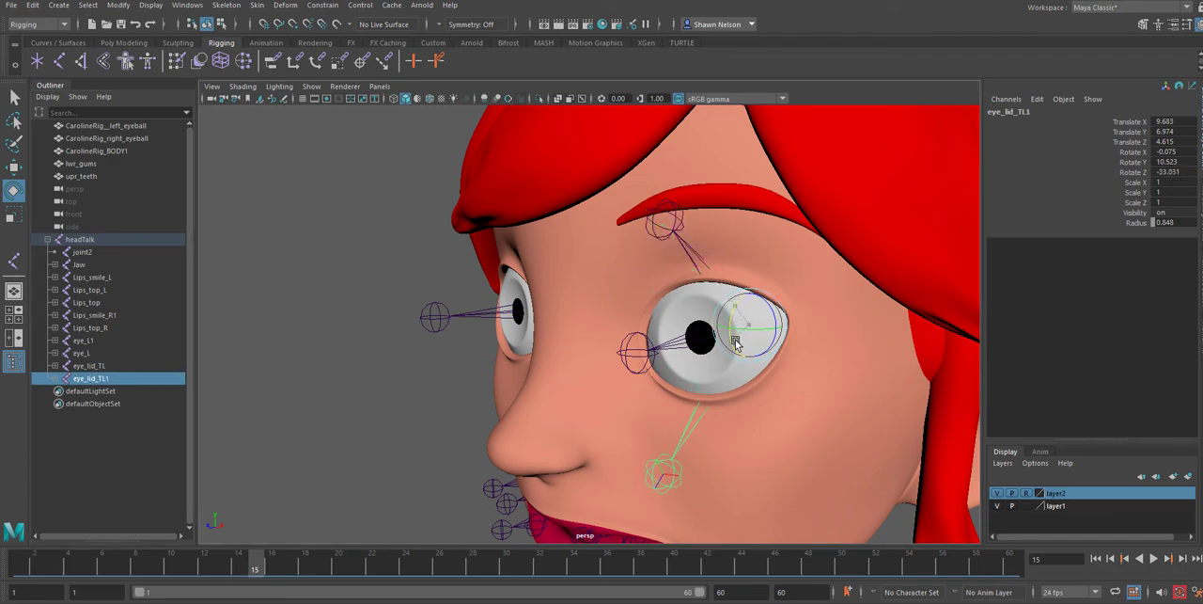
Rename the lower eyelid copy as eye_lid_BL1 and fine-tune its Rotate Z to about -33.02
double_click(94, 380)
left_click(102, 377)
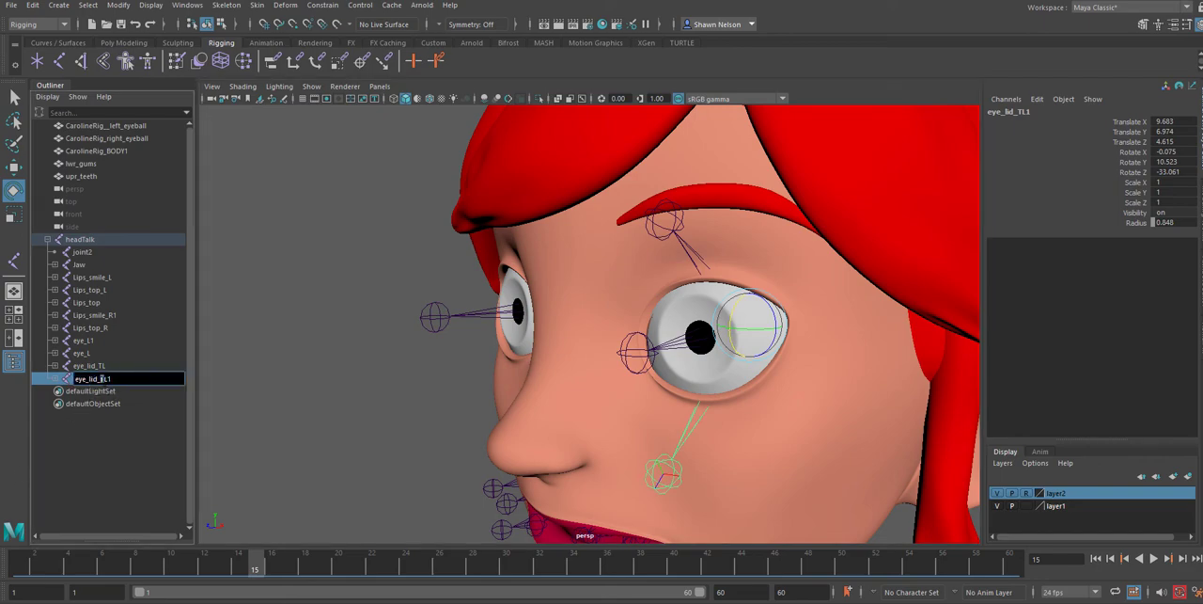
key("BackSpace")
type("B")
left_click(118, 438)
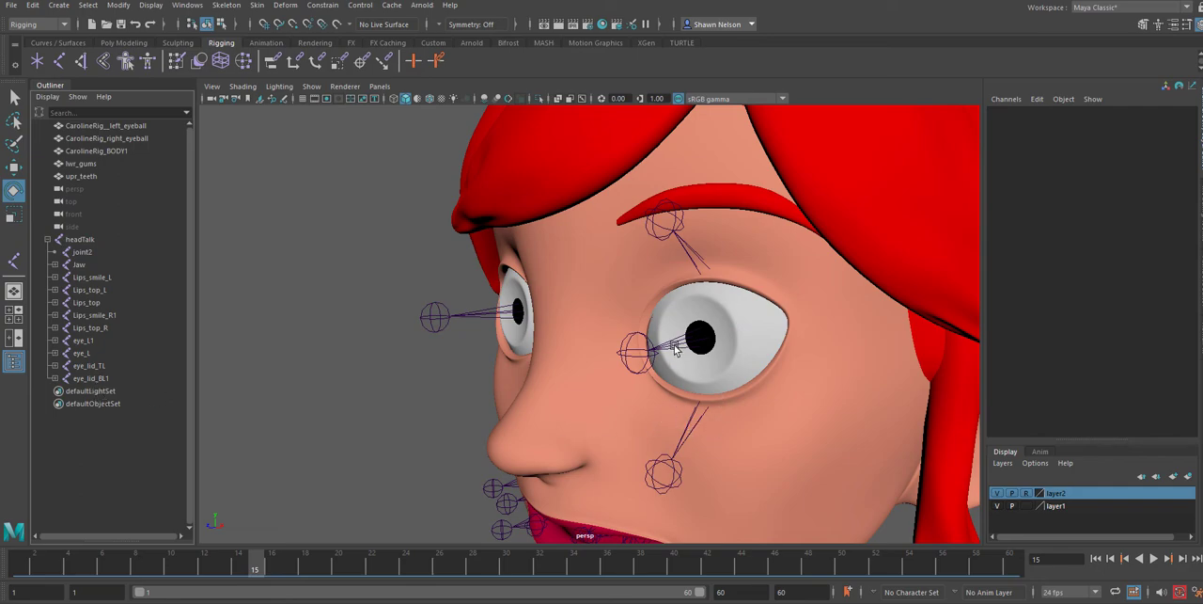
left_click(686, 423)
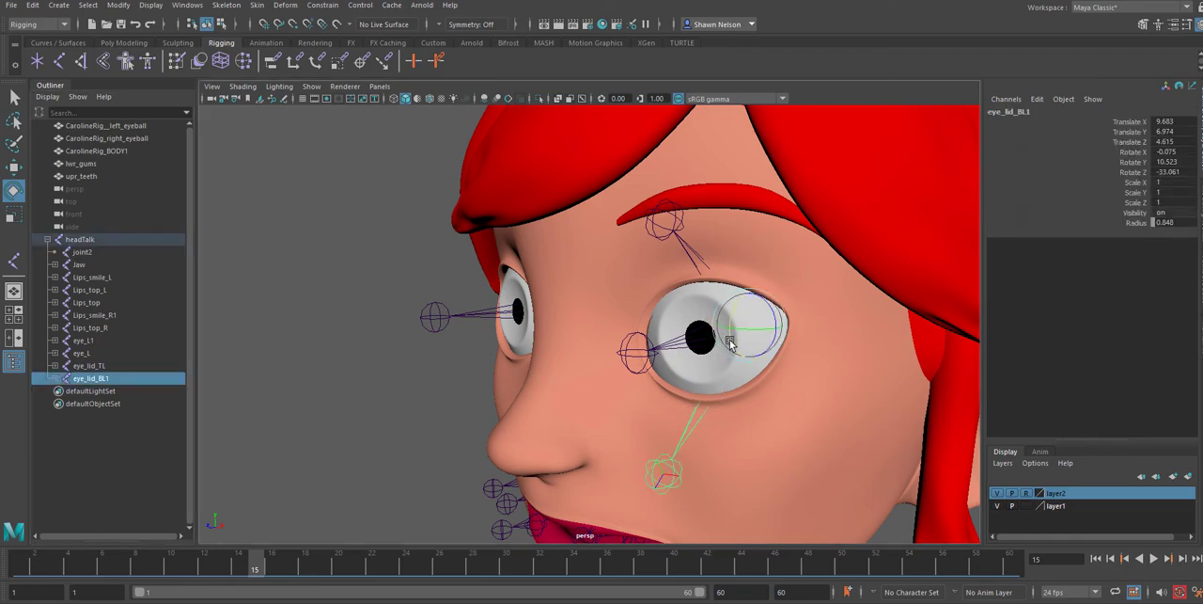
left_click_drag(730, 343, 723, 342)
Duplicate the eye_L joint chain and rotate the copy toward the outer eye corner, to about 24.8, 58.2 and 20.7 in X, Y and Z
left_click_drag(723, 415, 719, 440, "alt")
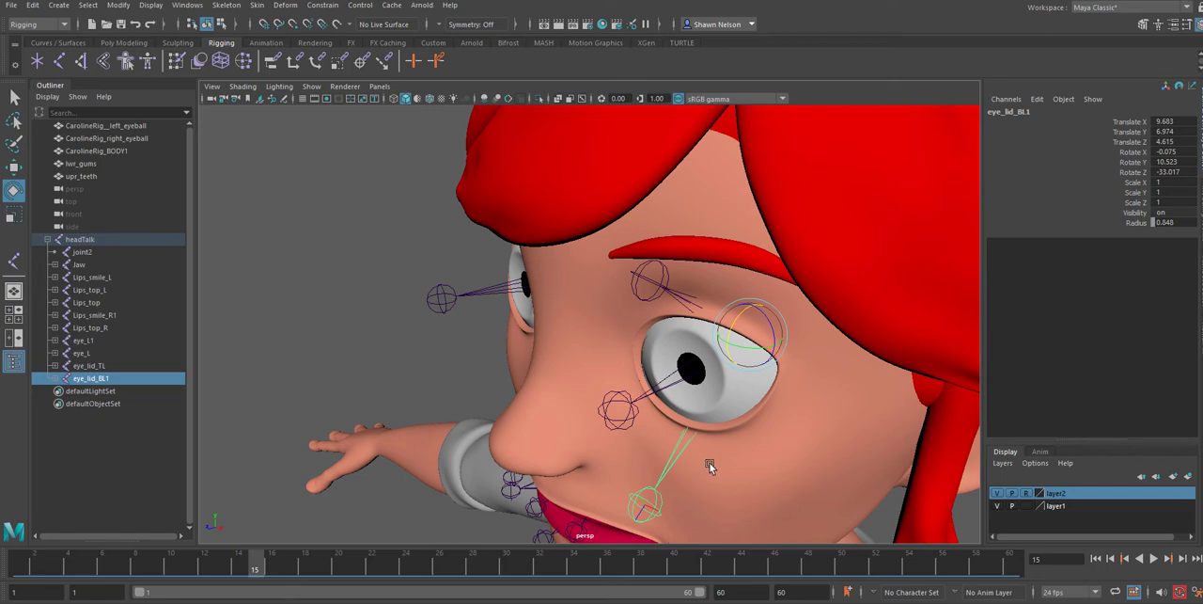
left_click(672, 389)
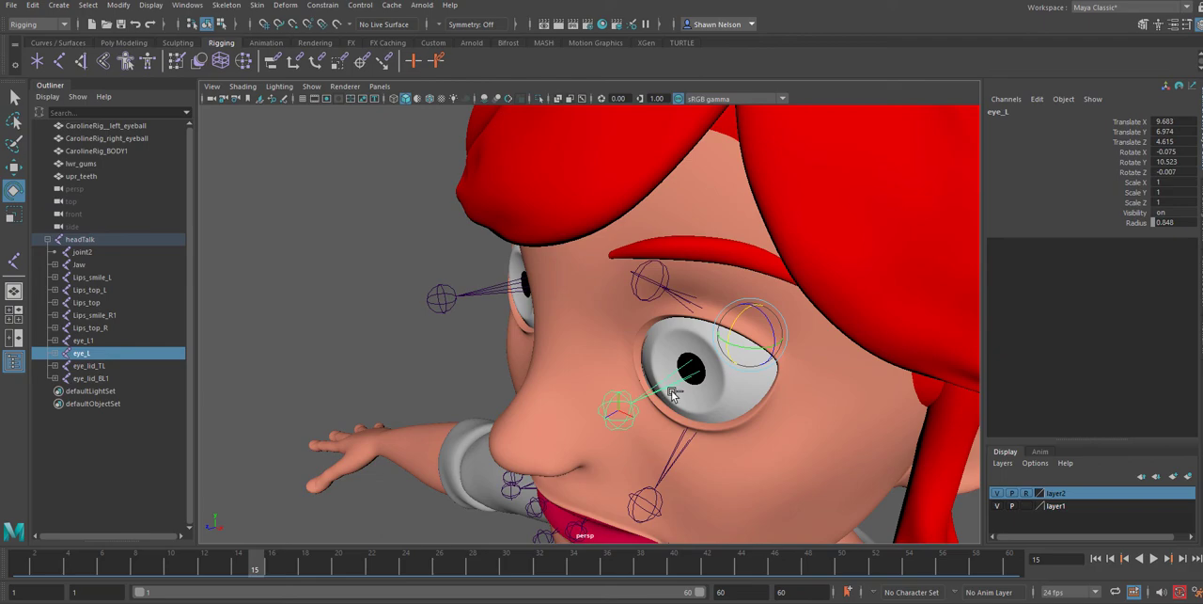
key("ctrl+d")
mouse_move(745, 355)
left_mouse_down()
mouse_move(782, 363)
mouse_move(761, 357)
mouse_move(761, 368)
left_mouse_up()
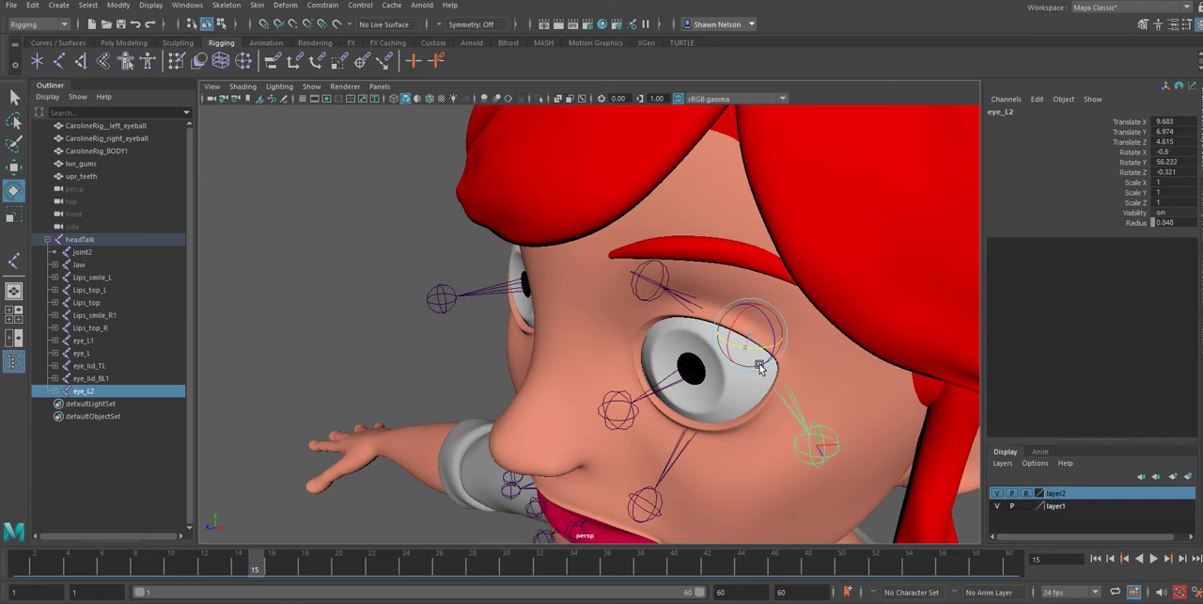
left_click_drag(732, 436, 768, 372, "alt")
left_click_drag(764, 319, 807, 313)
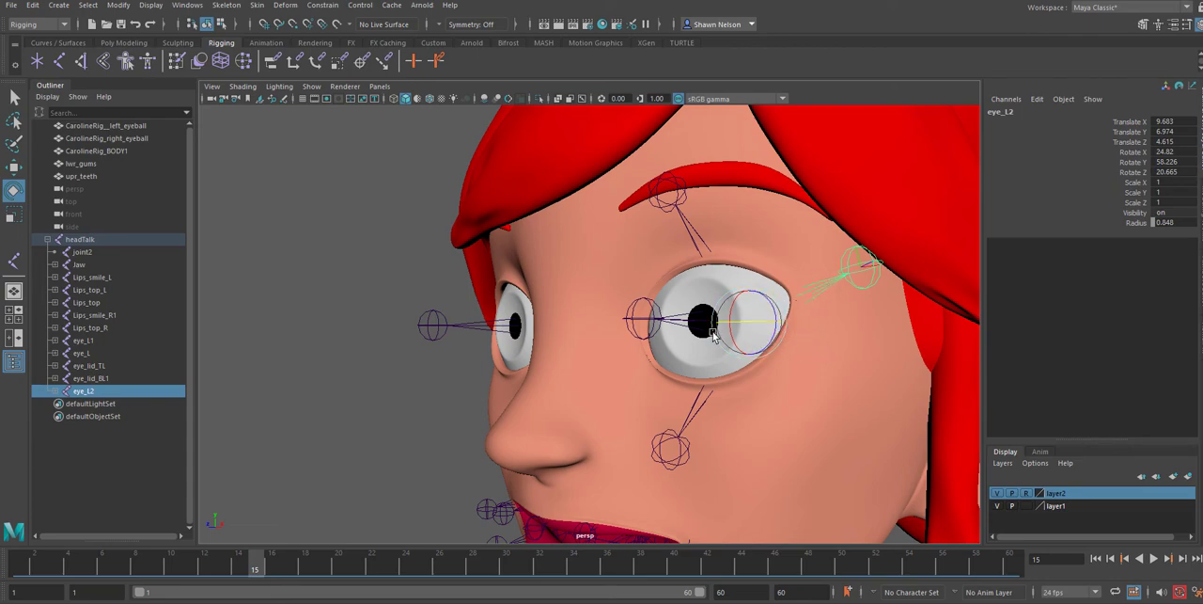
Duplicate eye_L again and rotate the copy toward the nose at the inner eye corner, to a Rotate Y of about -24.9
left_click_drag(713, 336, 712, 354, "alt")
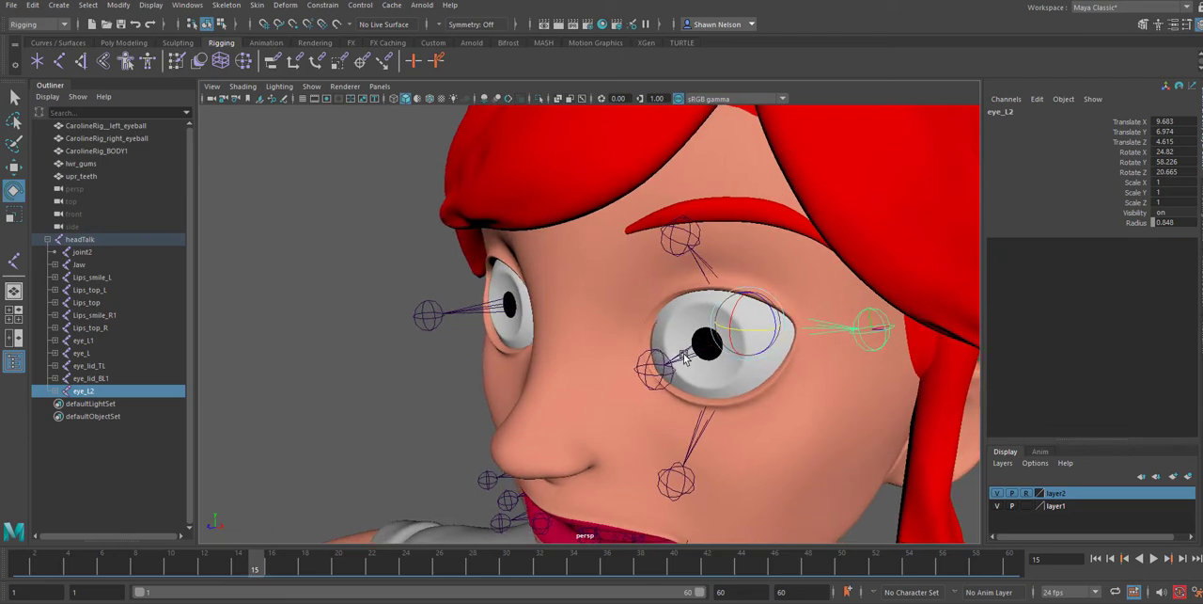
left_click(685, 358)
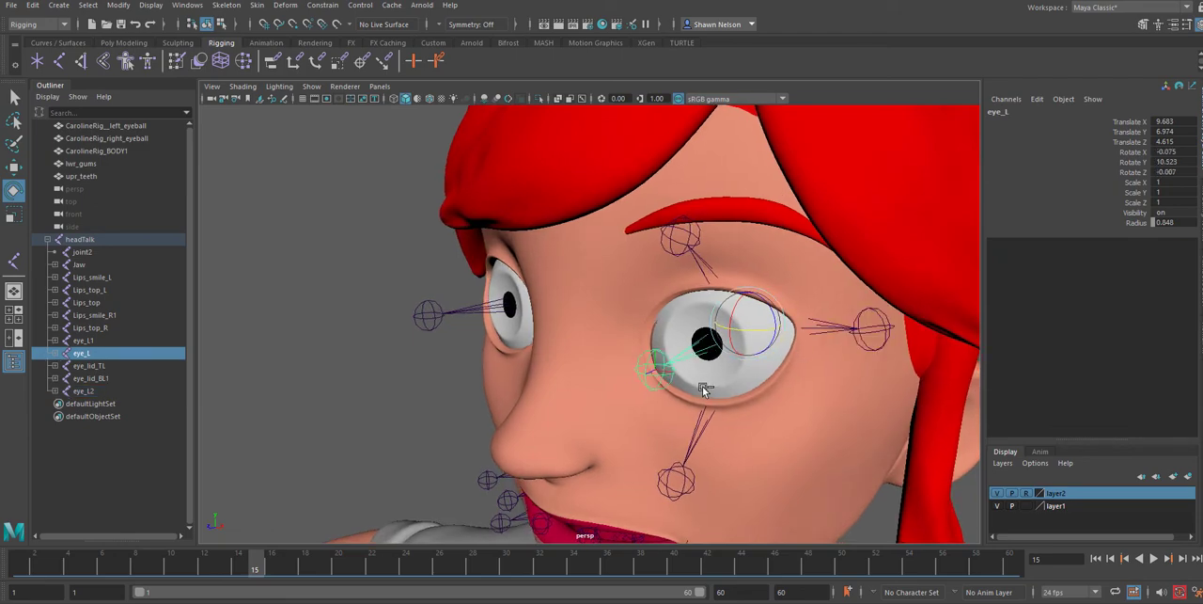
key("ctrl+d")
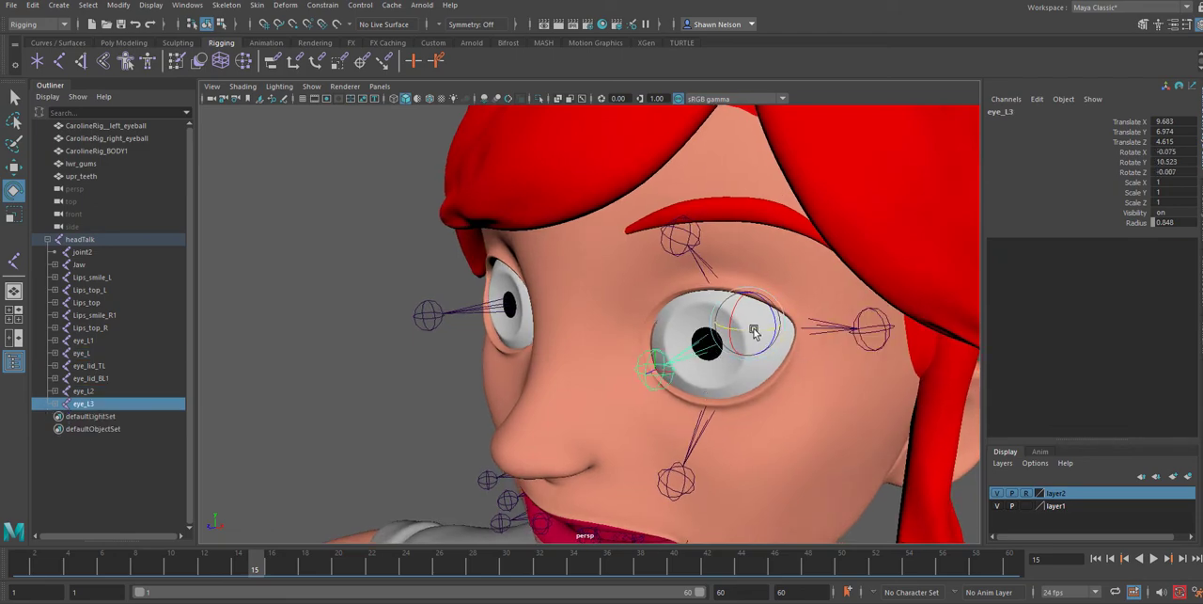
left_click_drag(758, 329, 734, 324)
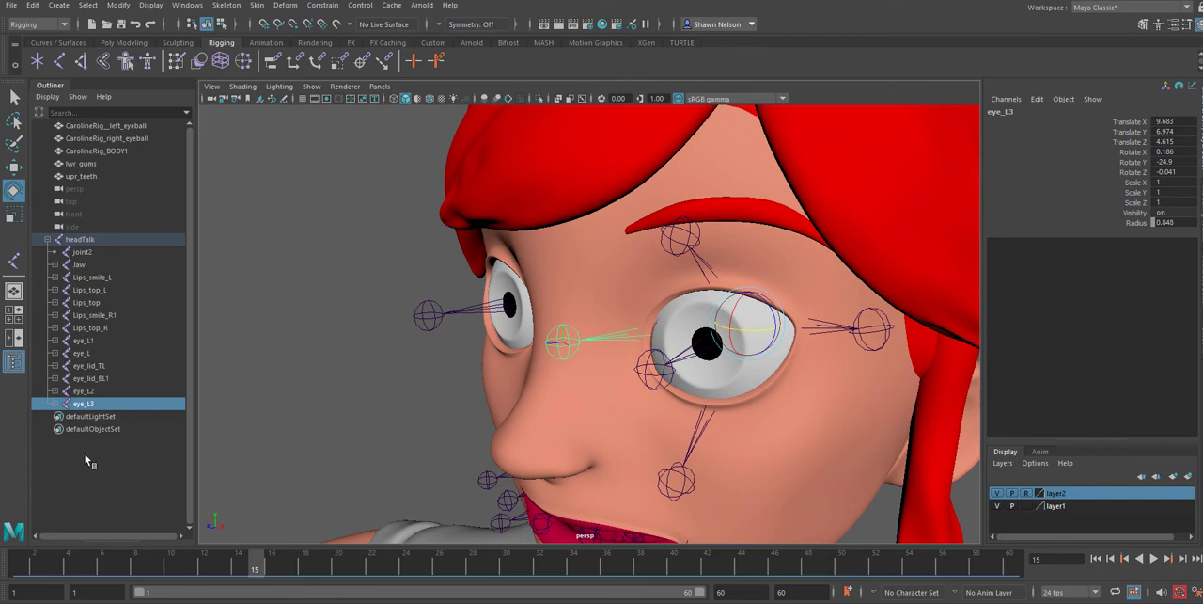
Rename the outer-corner joint as eyelid_L2 and the inner-corner joint as eye_Lid_L3
double_click(86, 390)
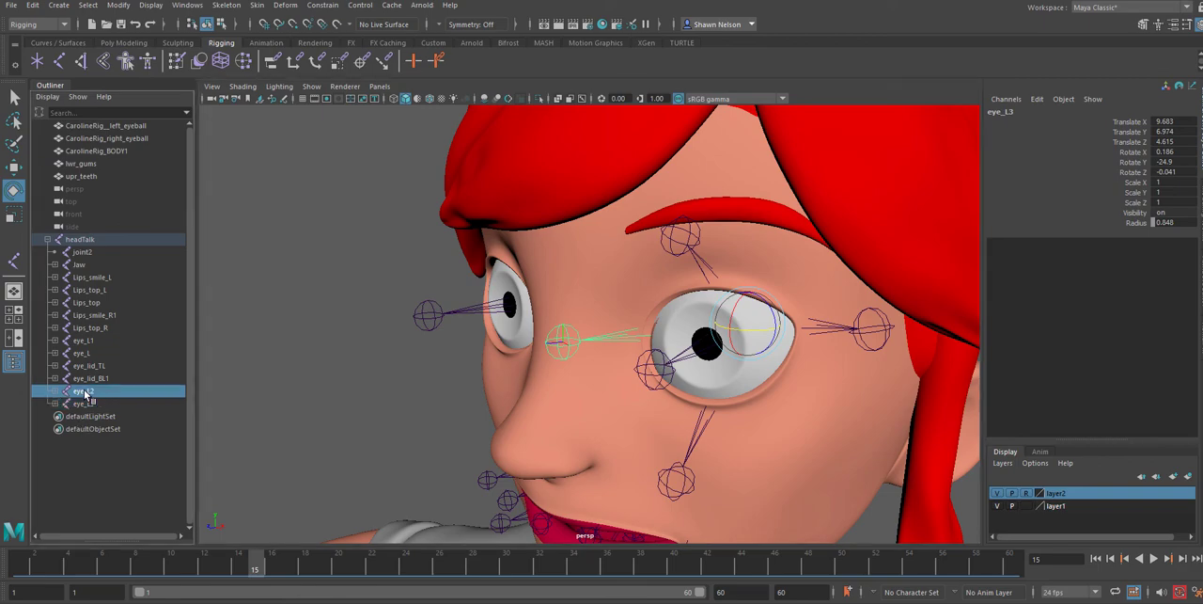
left_click(86, 391)
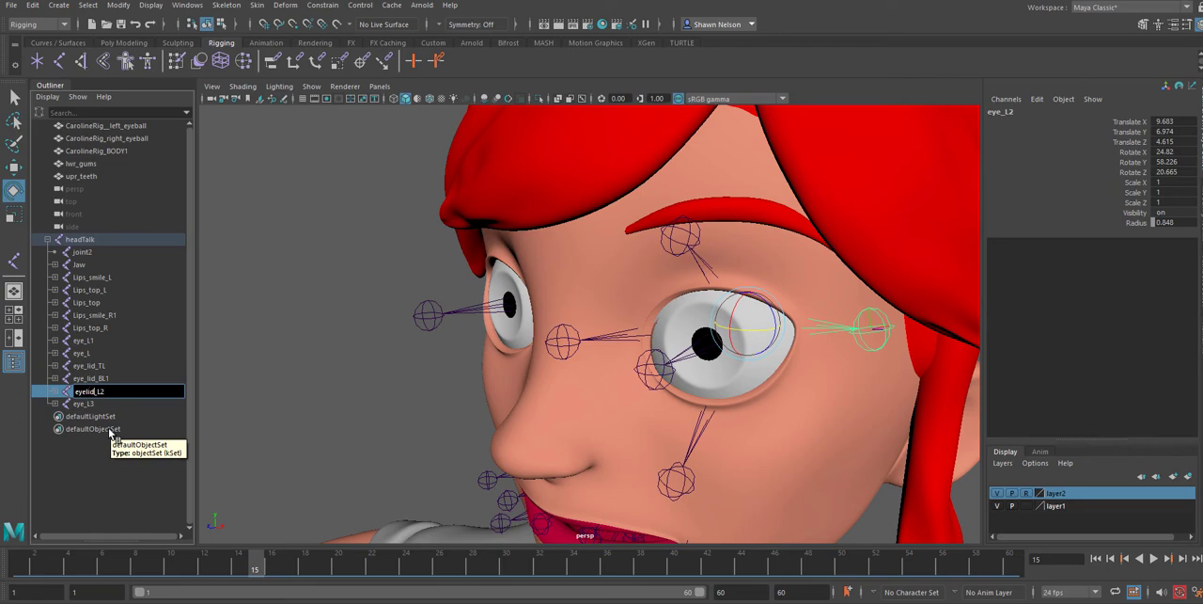
left_click(80, 406)
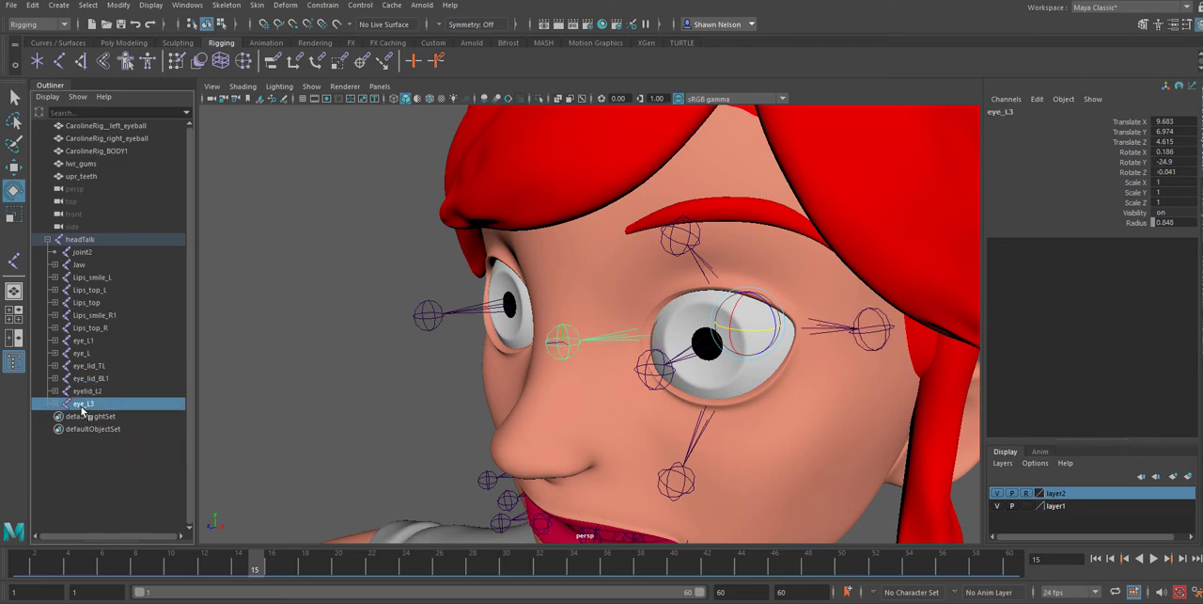
double_click(81, 406)
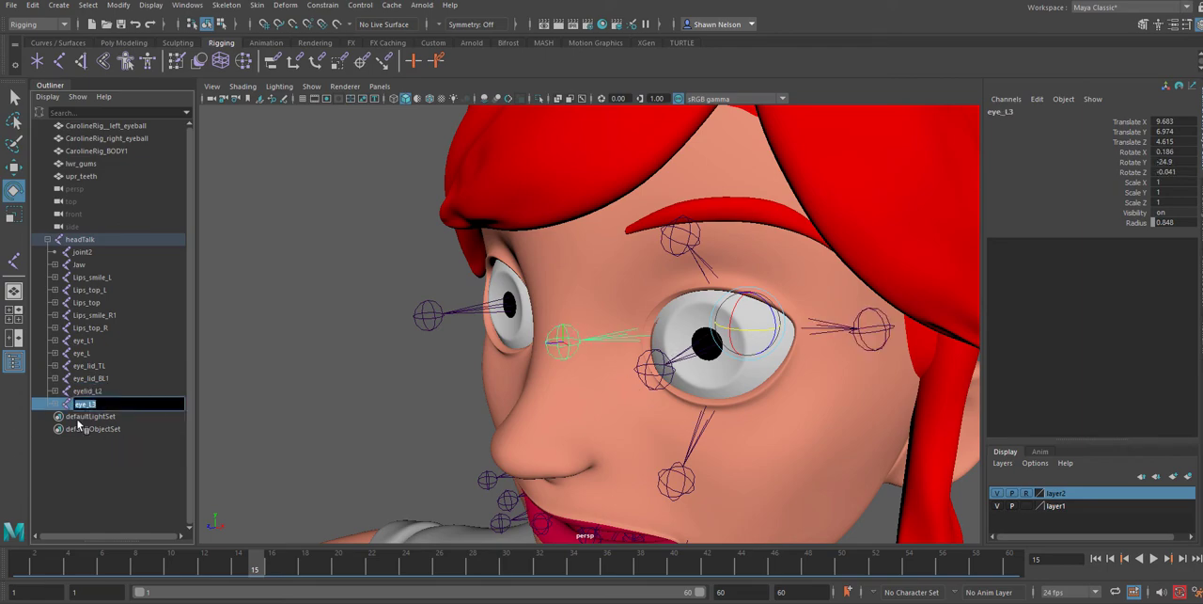
left_click(88, 405)
left_click(732, 479)
left_click(703, 344)
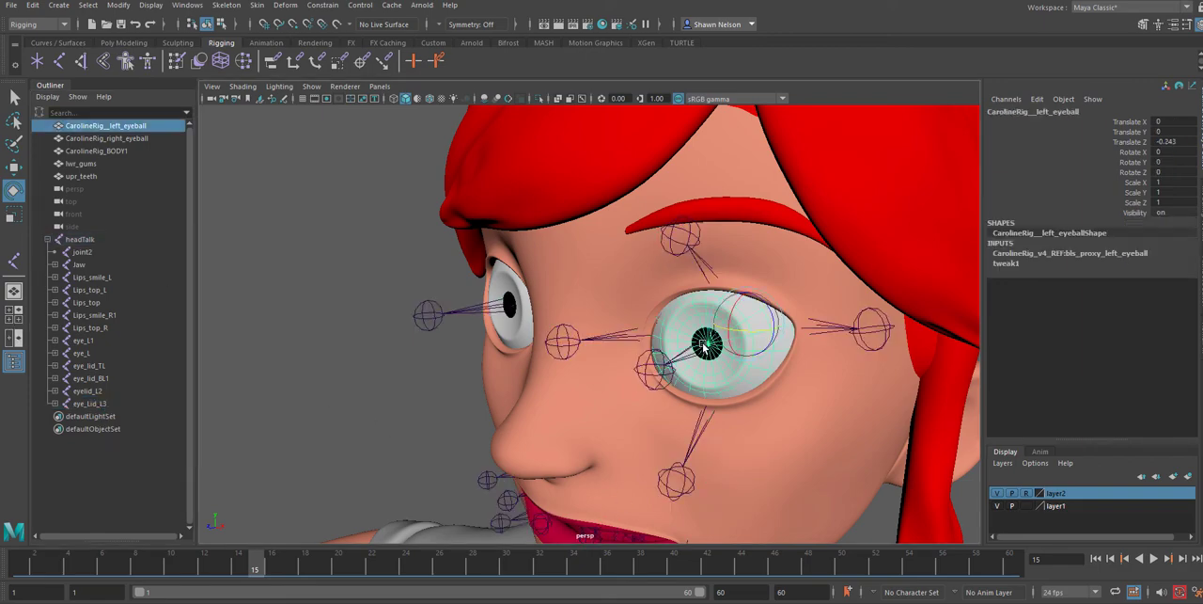
left_click(672, 360)
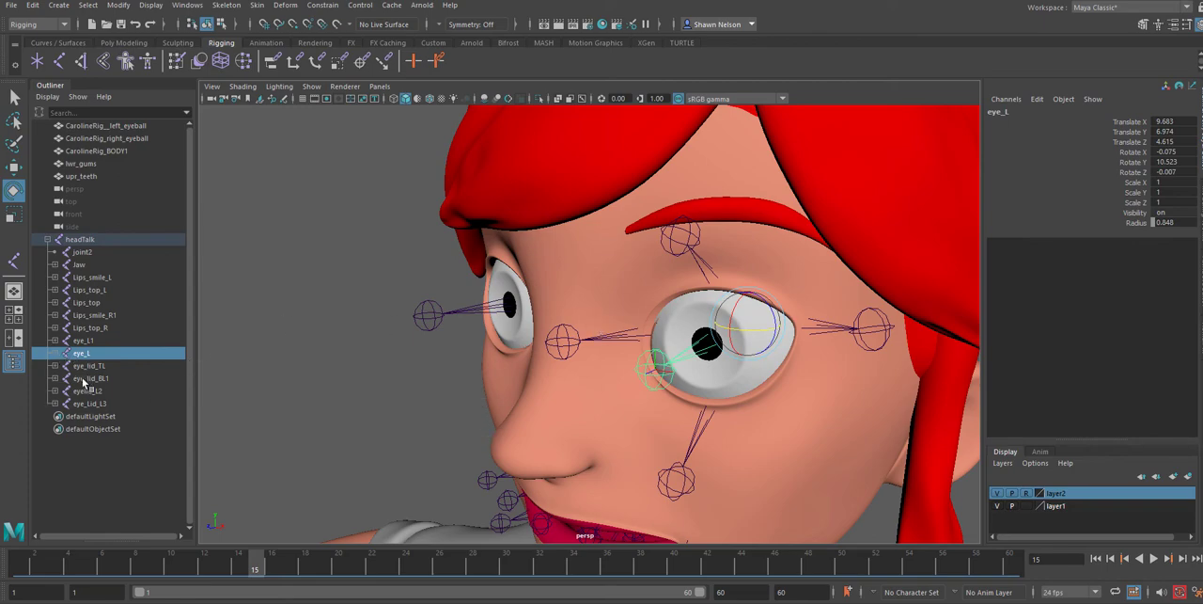
left_click(82, 340)
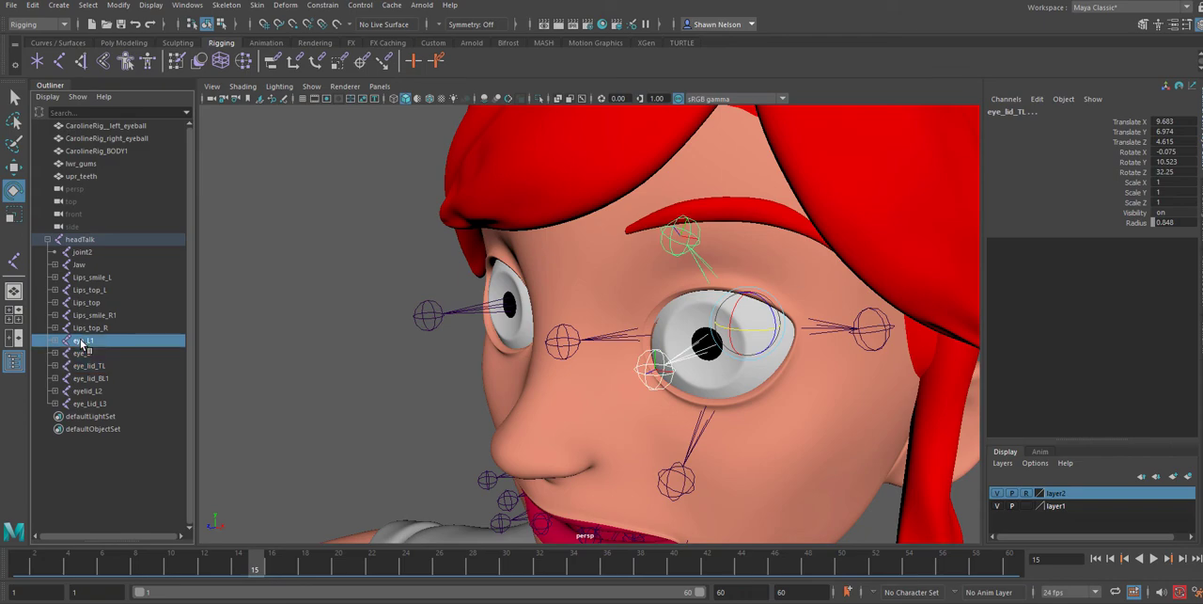
left_click(82, 353, "ctrl")
left_click(87, 365, "ctrl")
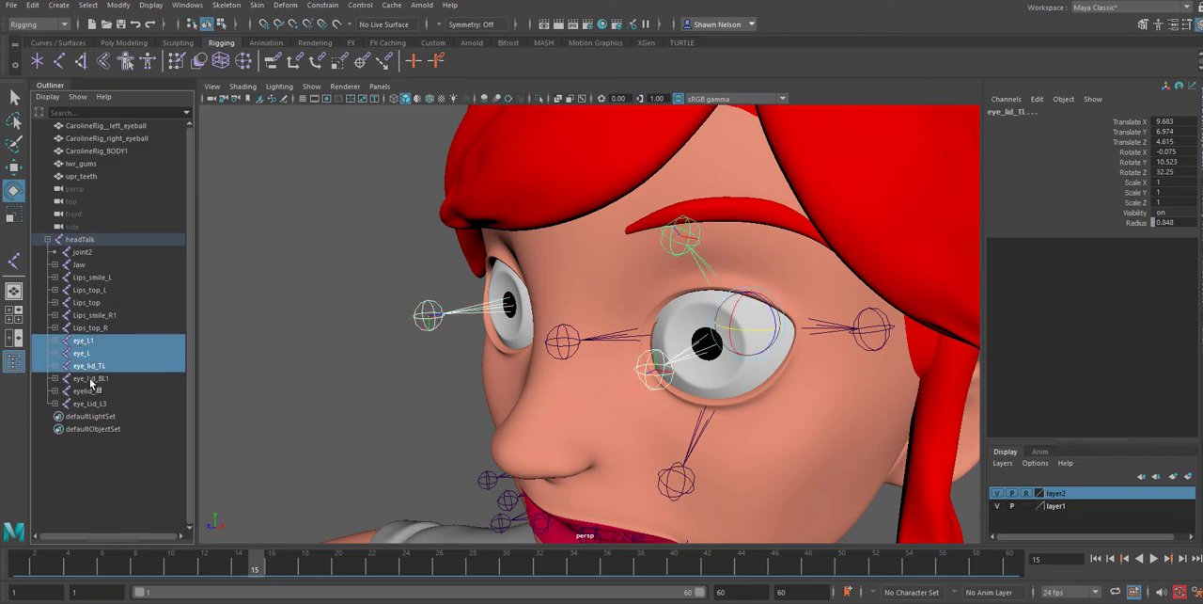
left_click(90, 378, "ctrl")
left_click(87, 391, "ctrl")
left_click(90, 403, "ctrl")
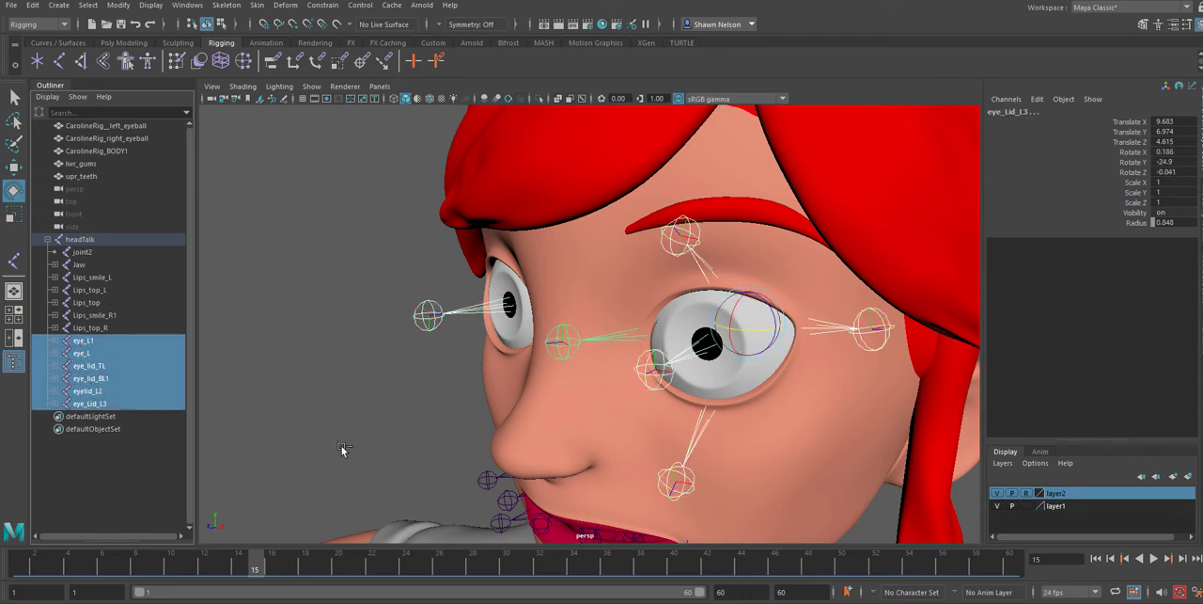
left_click(481, 307, "ctrl")
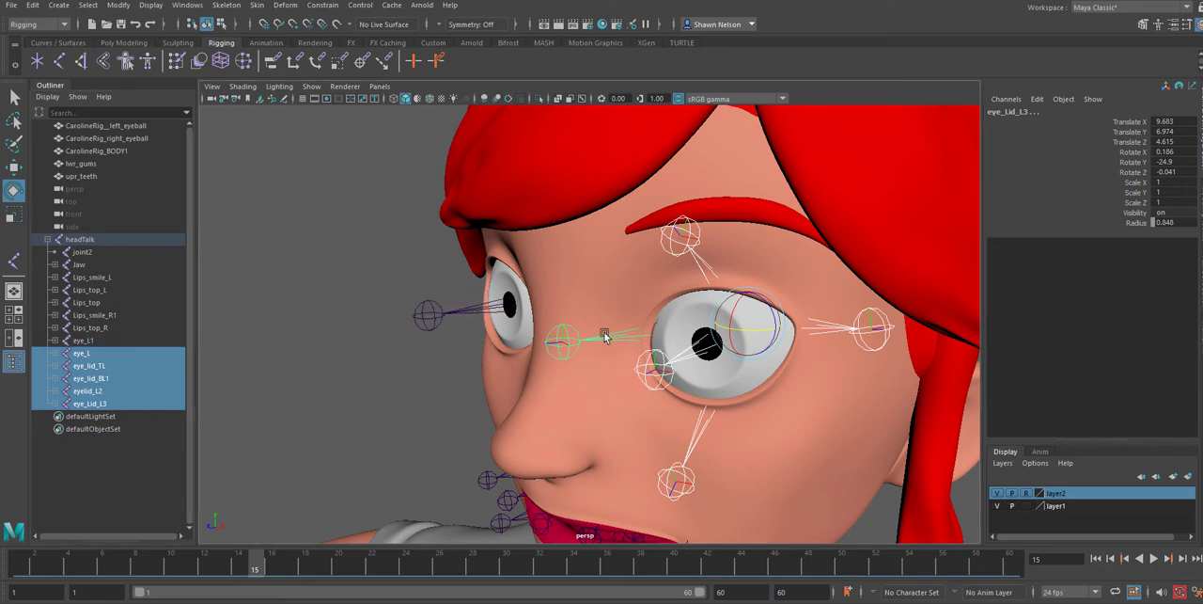
left_click(282, 421)
Try to mirror all four left eyelid joints, eye_lid_TL through eye_Lid_L3, in a single Mirror Joints operation
left_click(86, 366)
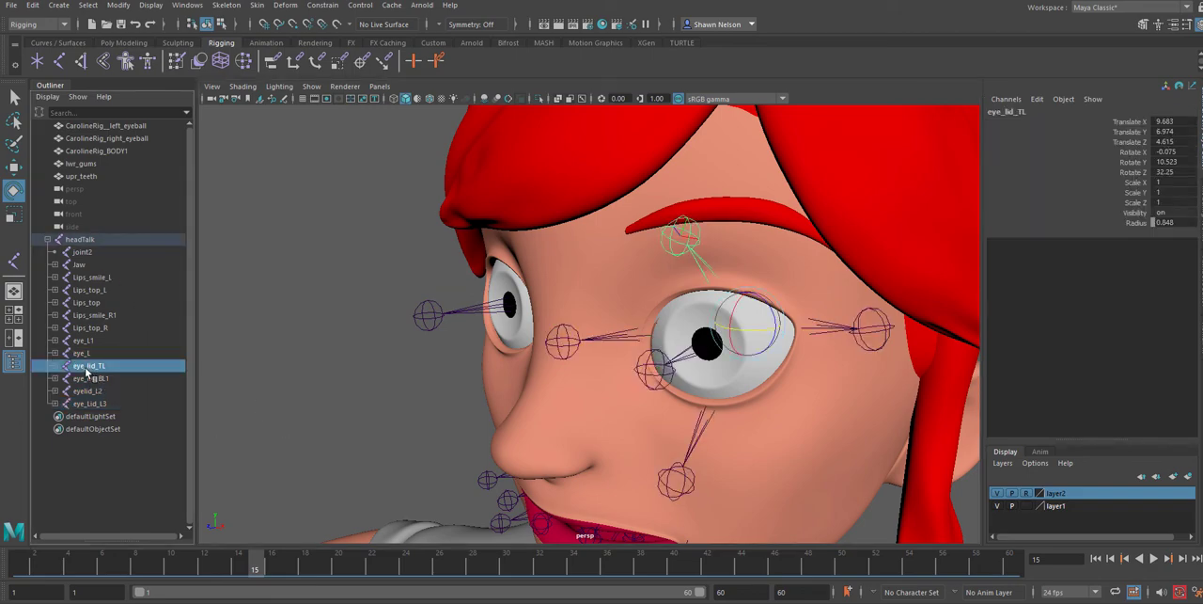
left_click(94, 404, "shift")
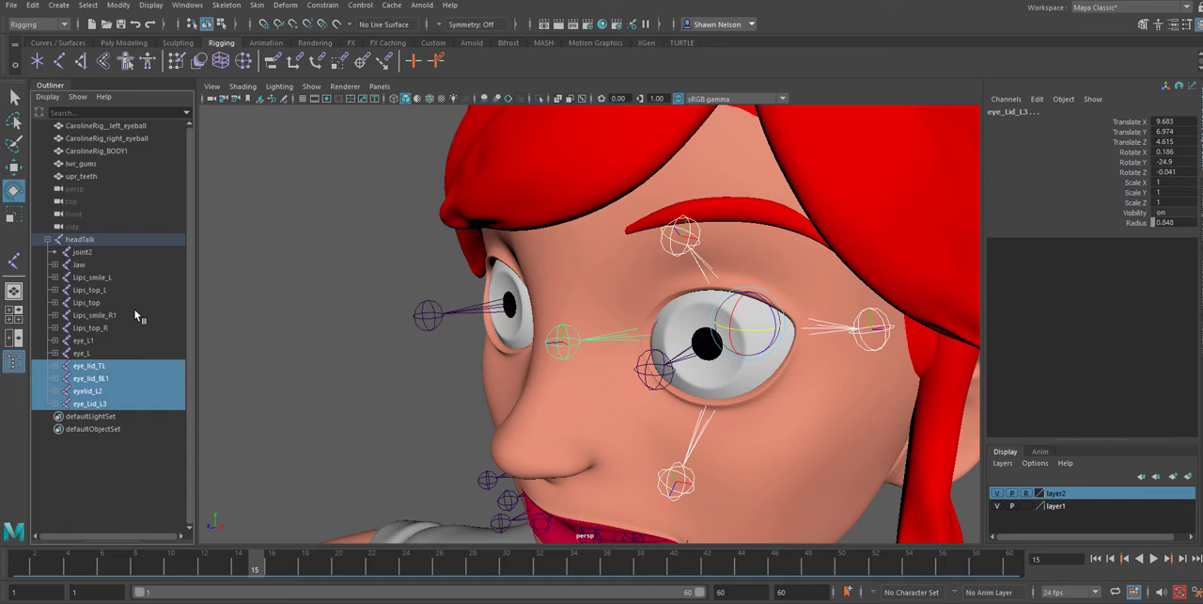
left_click(226, 5)
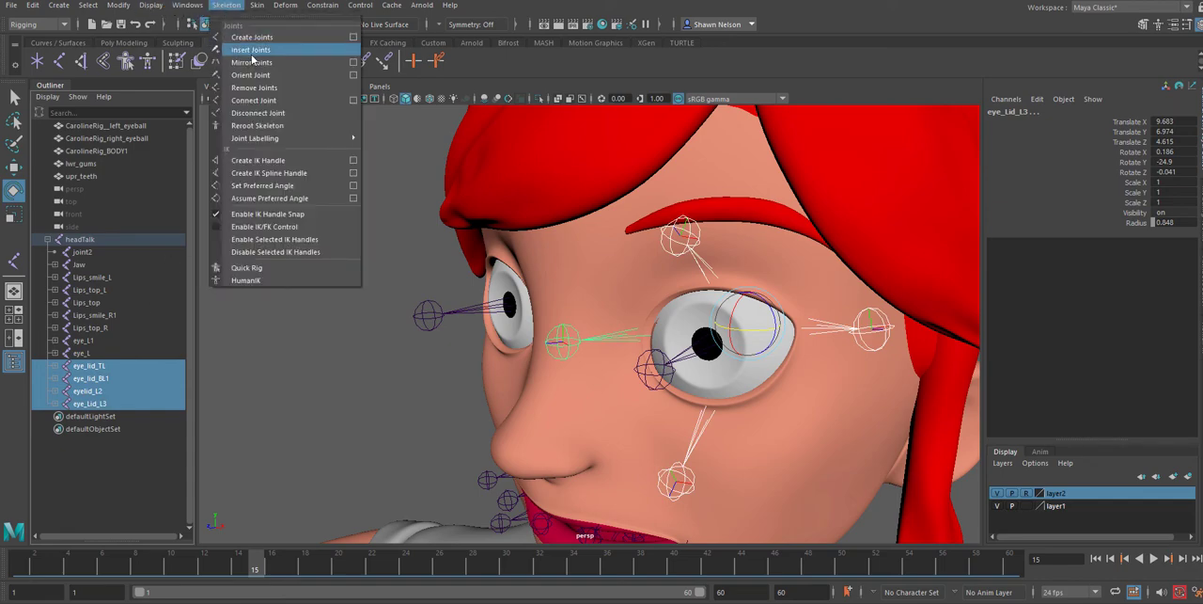
left_click(249, 61)
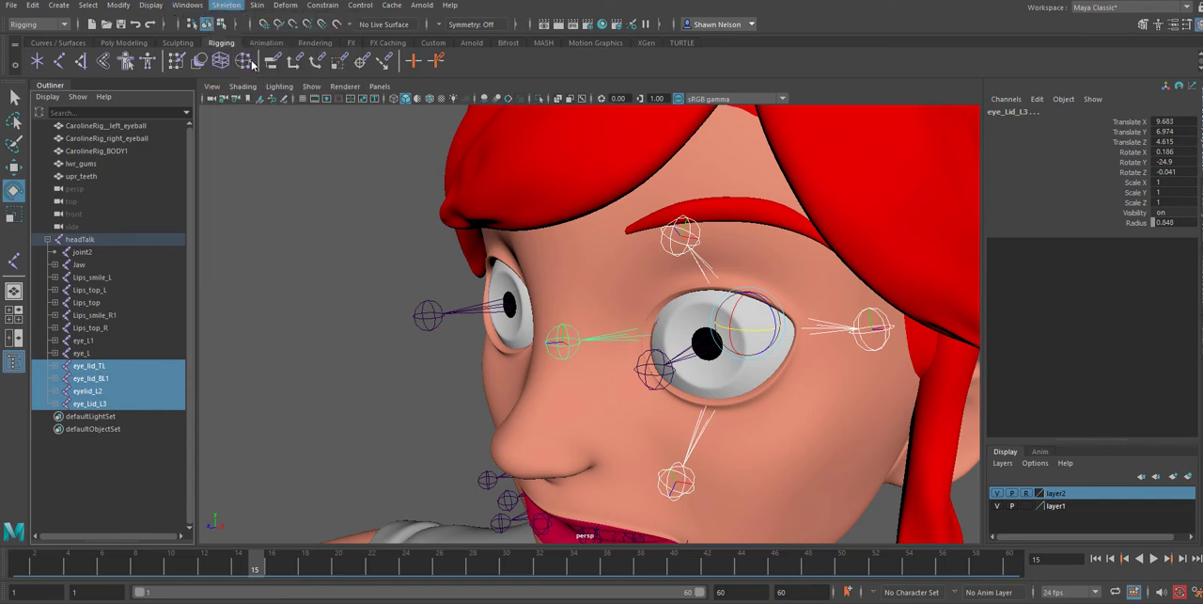
Mirror the upper eyelid joint eye_lid_TL and the lower eyelid joint eye_lid_BL1 one at a time to the other eye
left_click(98, 366)
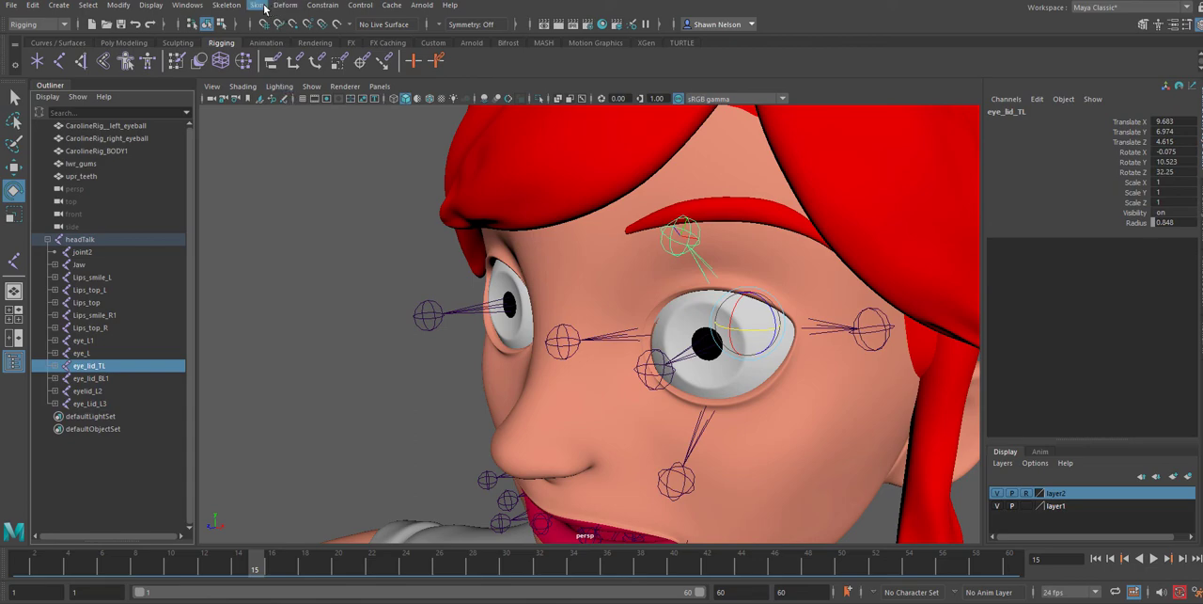
left_click(227, 6)
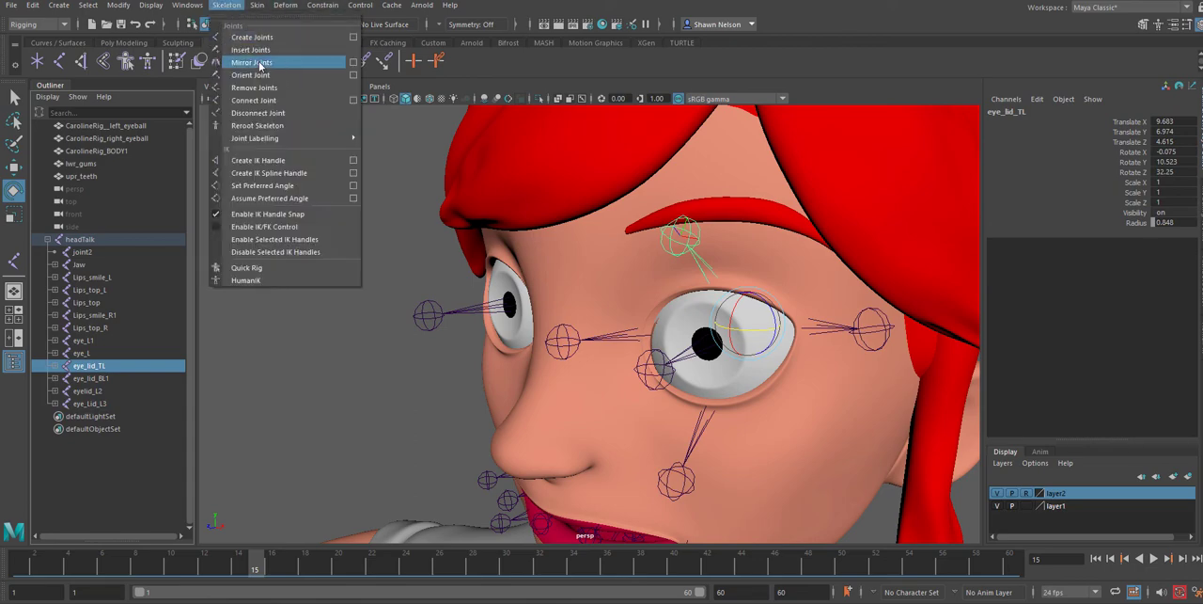
left_click(252, 62)
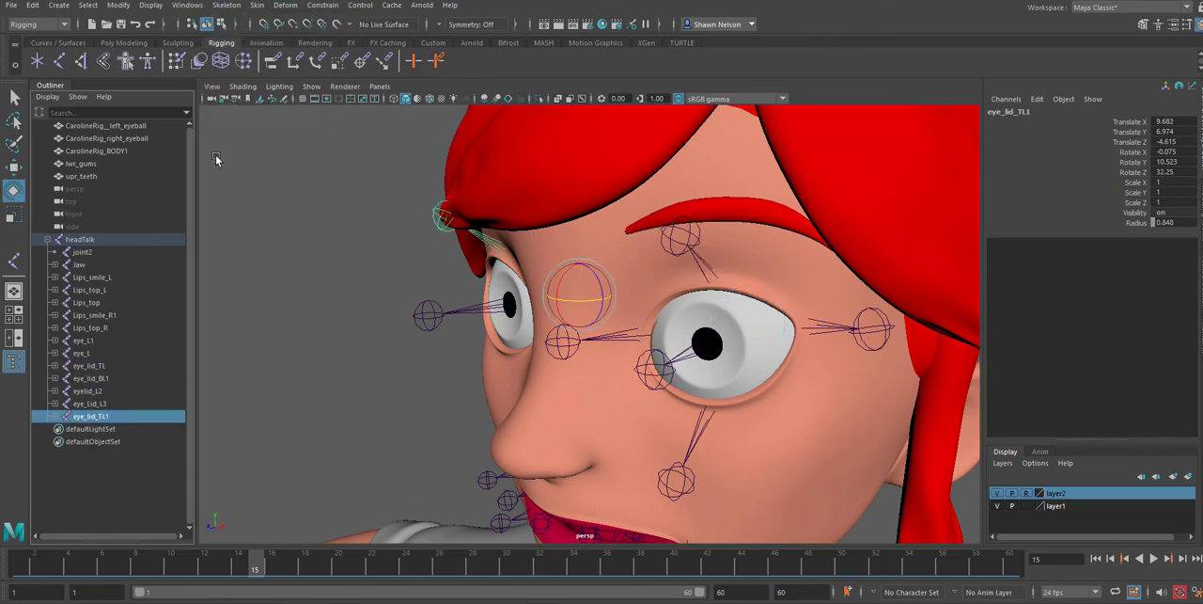
left_click(90, 379)
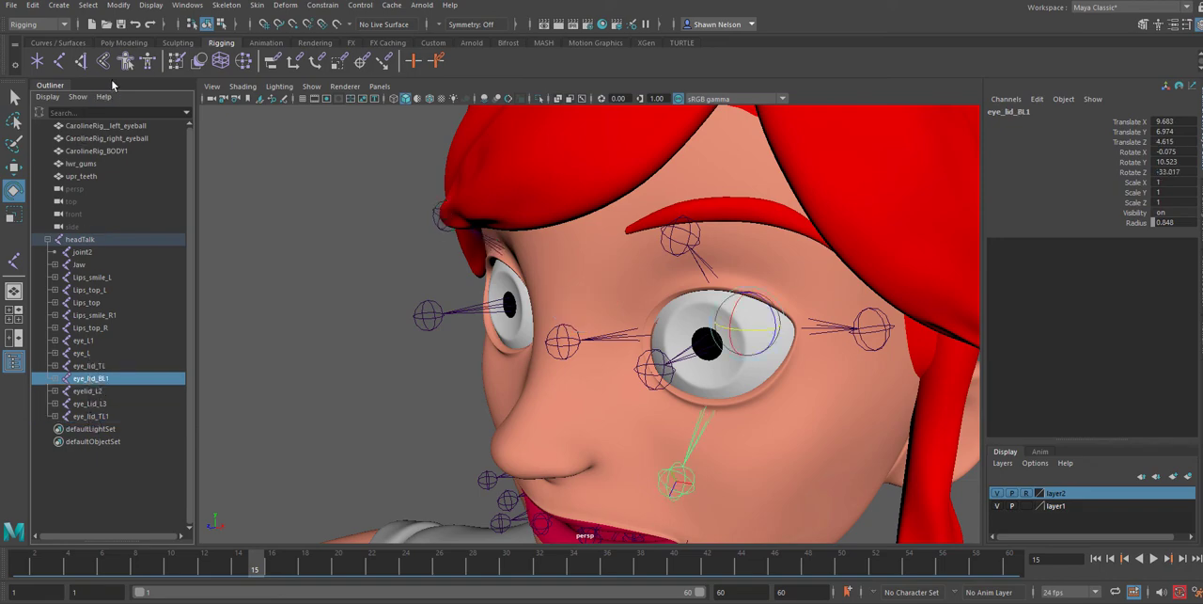
left_click(226, 5)
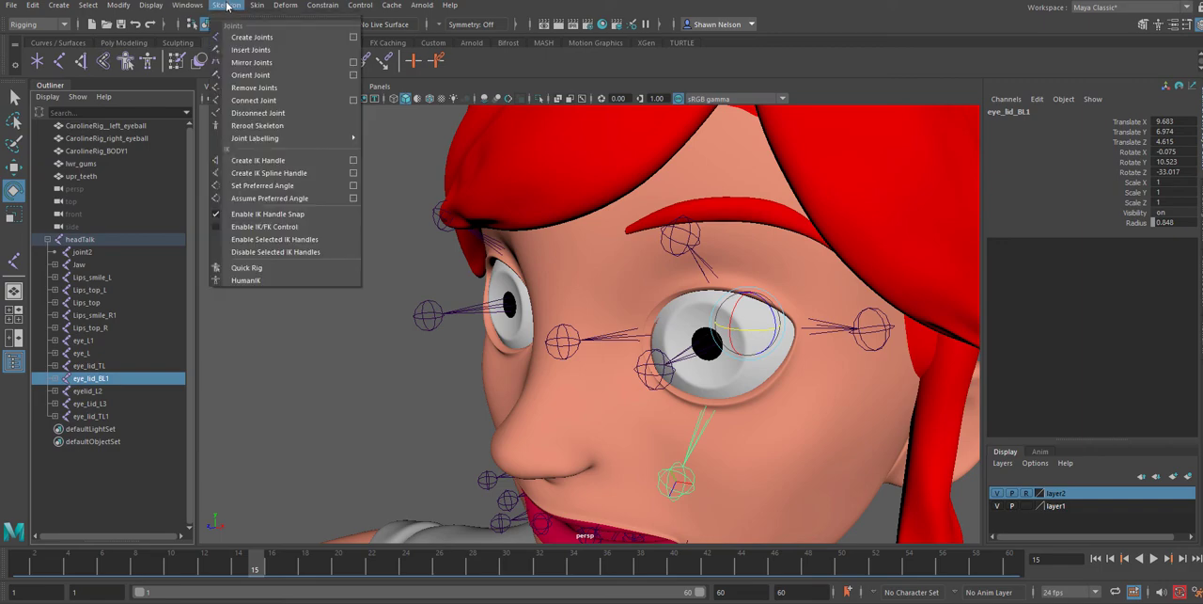
left_click(251, 63)
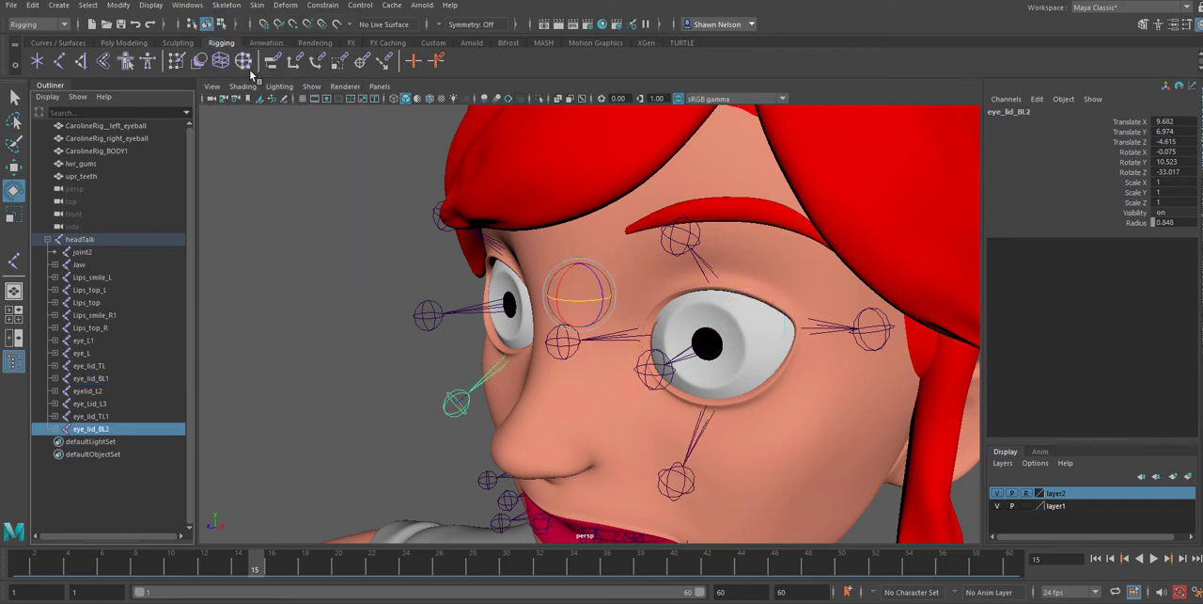
Mirror the outer-corner joint eyelid_L2 and the inner-corner joint eye_Lid_L3 one at a time to the other eye
left_click(94, 390)
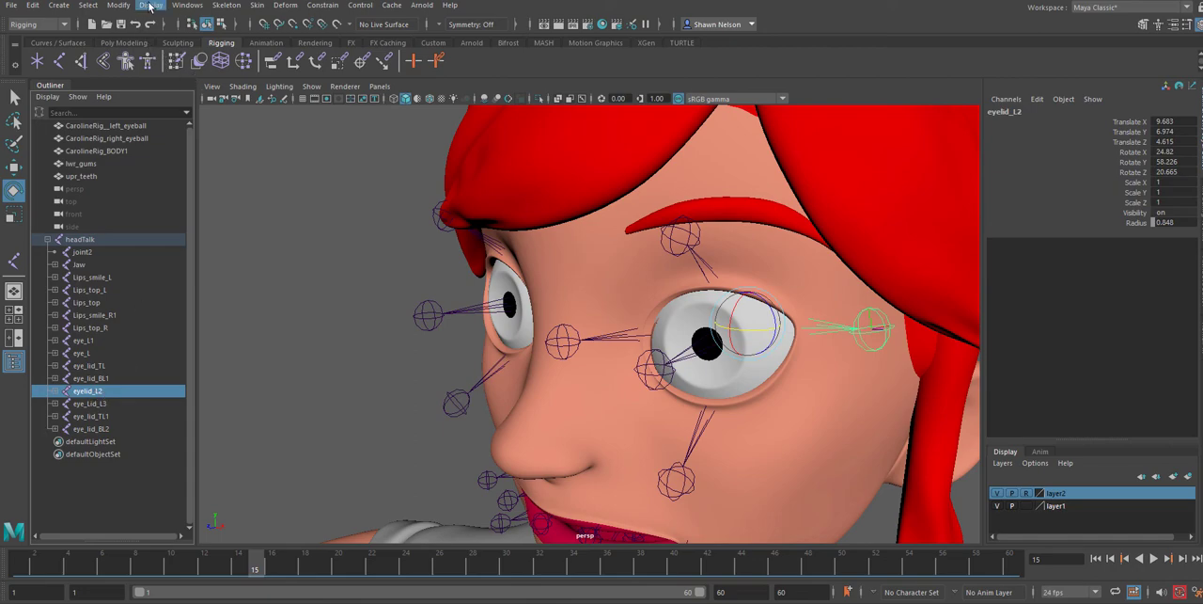
left_click(226, 5)
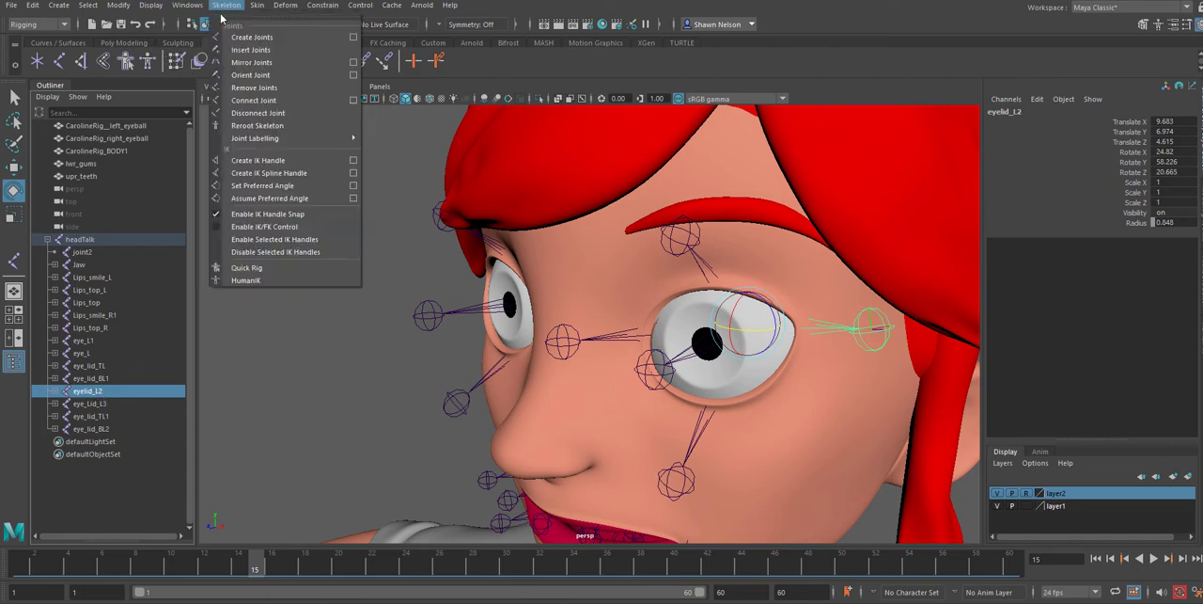
left_click(237, 63)
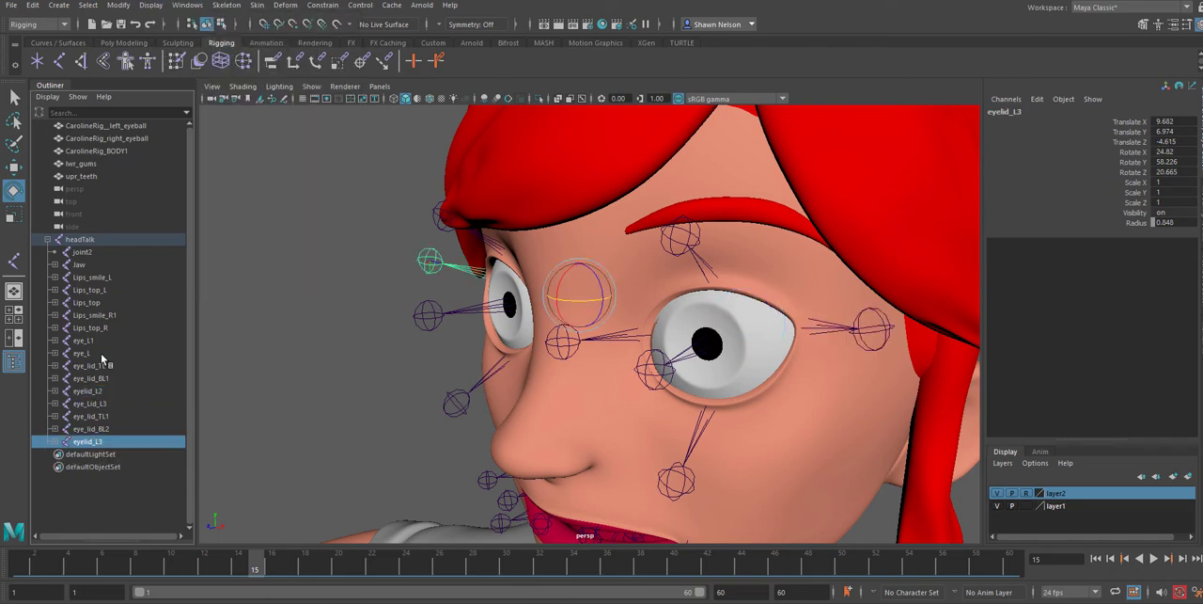
left_click(602, 338)
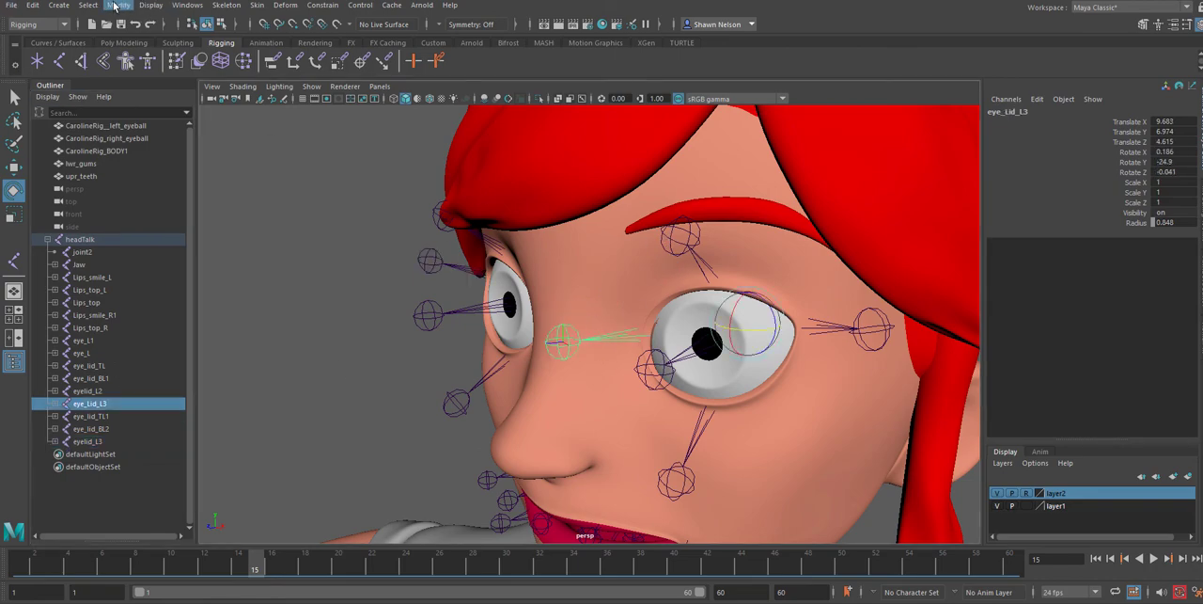
left_click(230, 6)
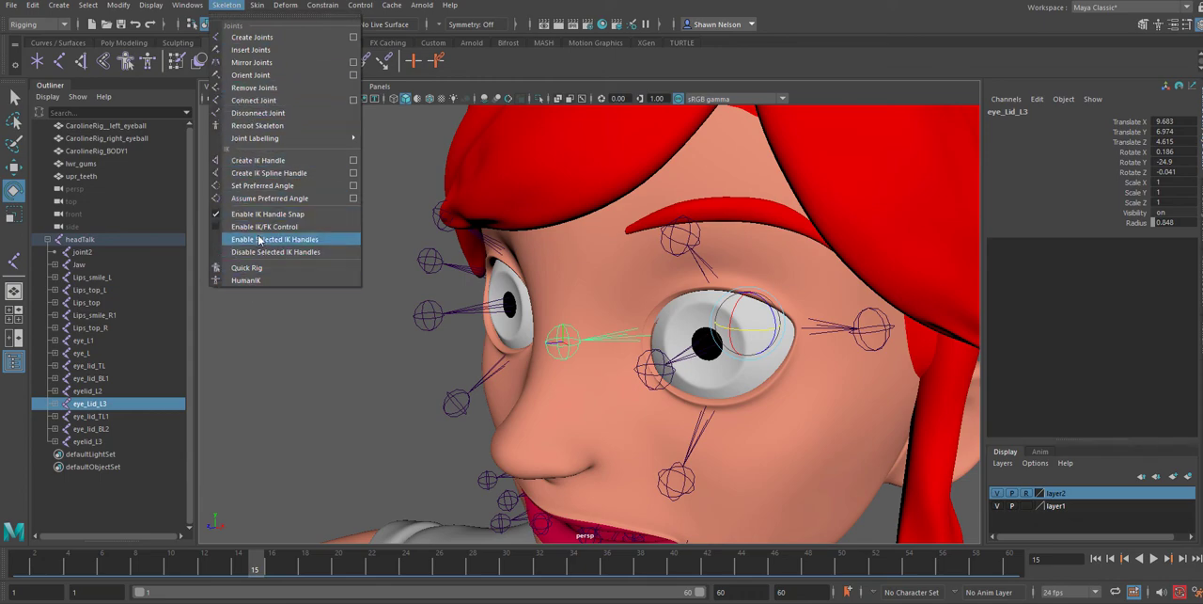
left_click(262, 64)
Duplicate the two eye joints eye_L and eye_L1 together as a base for the eyebrow joints
mouse_move(670, 394)
left_mouse_down("alt")
mouse_move(746, 439)
mouse_move(701, 362)
mouse_move(648, 393)
mouse_move(607, 385)
mouse_move(670, 398)
left_mouse_up("alt")
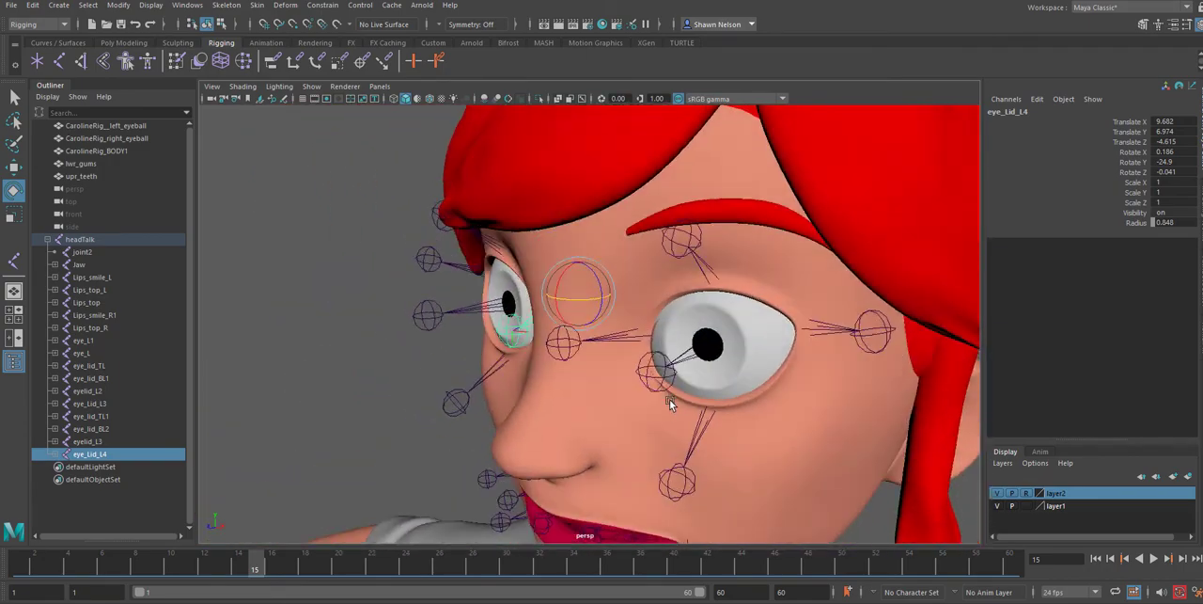
right_click_drag(683, 448, 637, 259, "alt")
left_click_drag(689, 370, 679, 370, "alt")
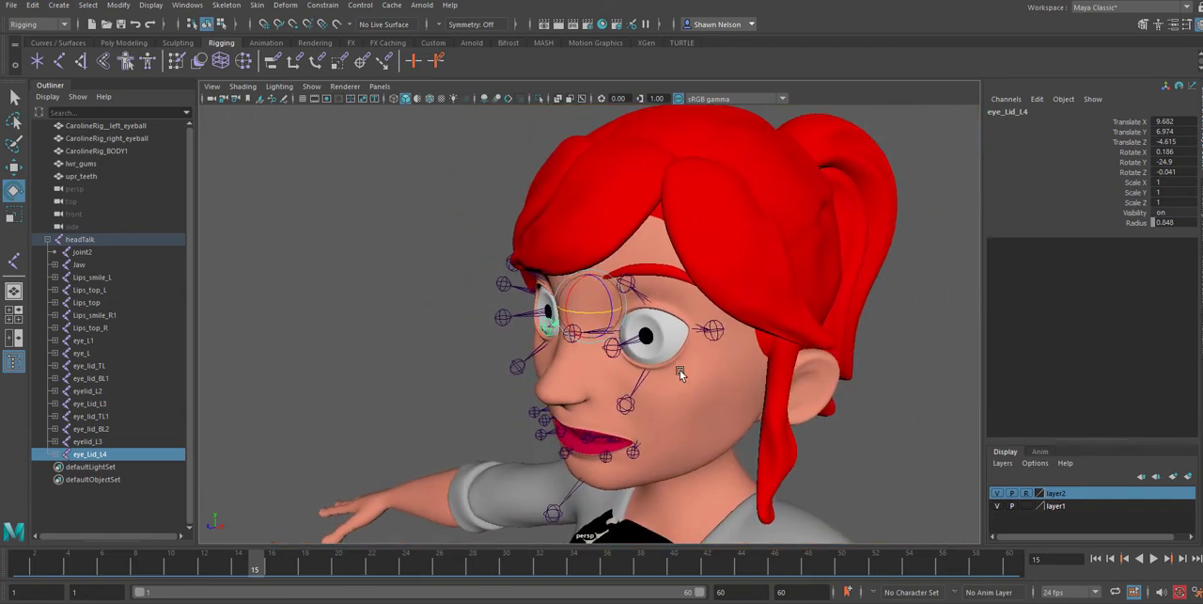
left_click(628, 340)
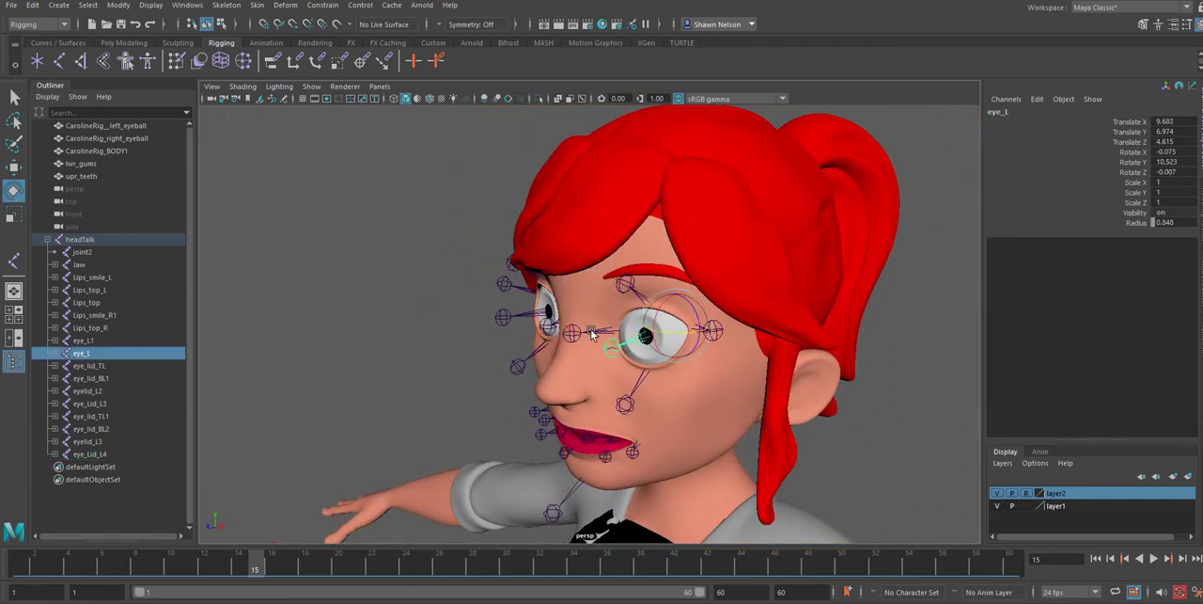
left_click(527, 318, "shift")
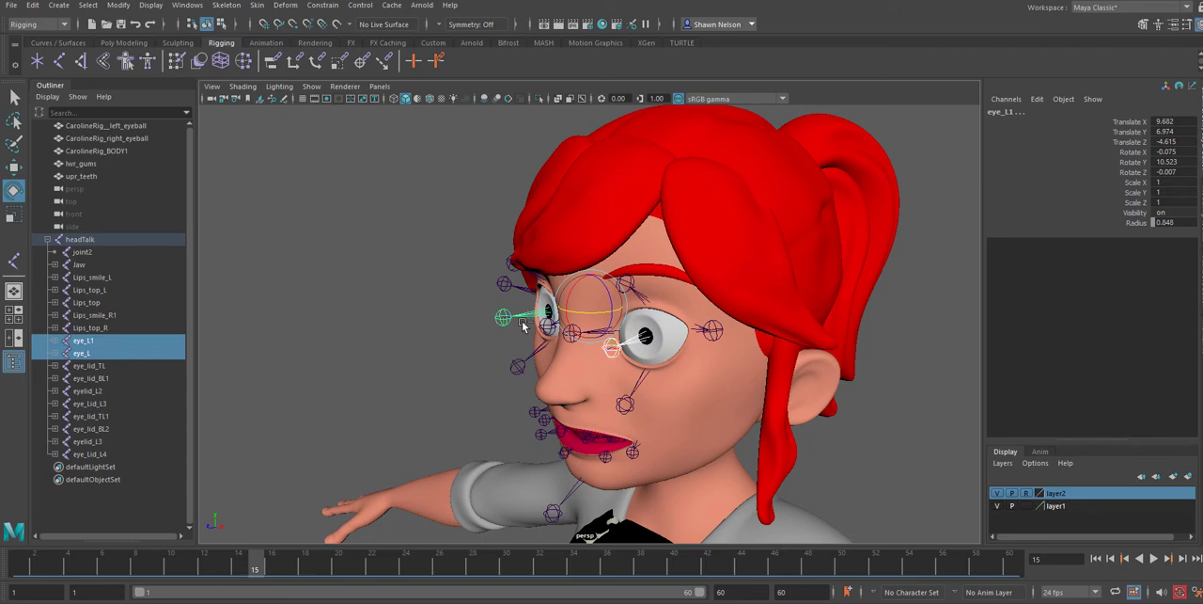
key("ctrl+d")
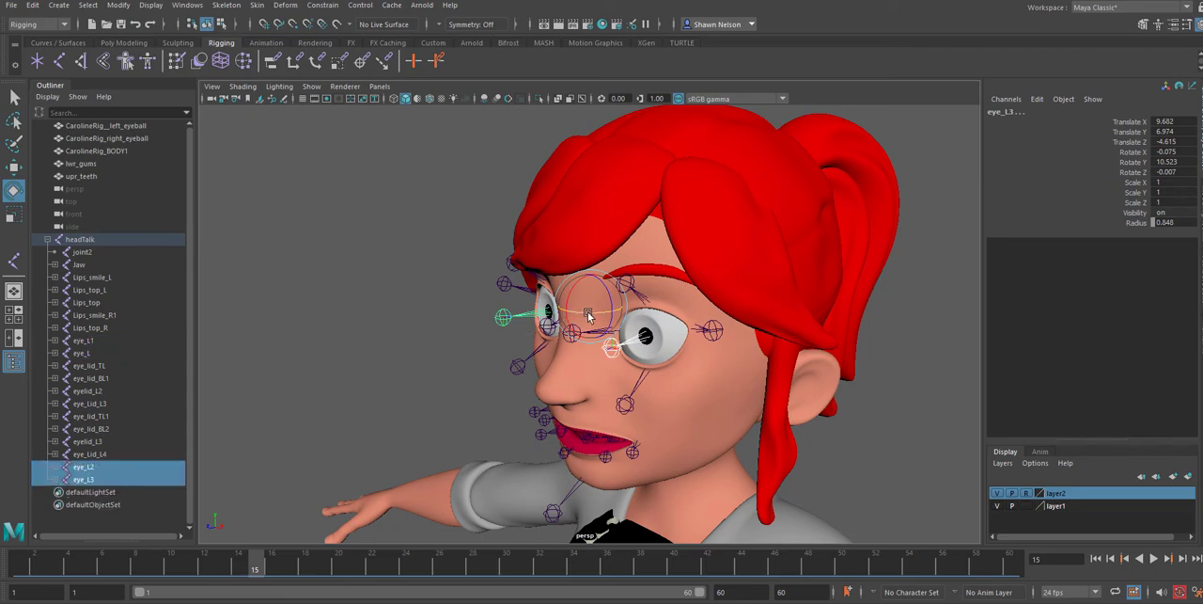
key("w")
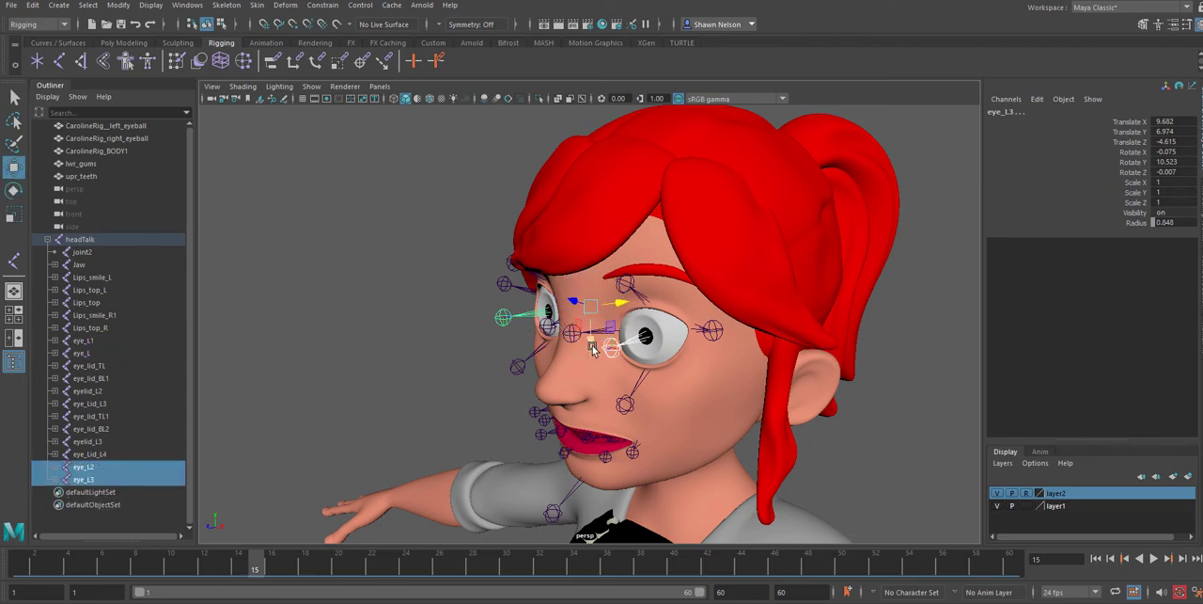
left_click_drag(590, 322, 590, 327)
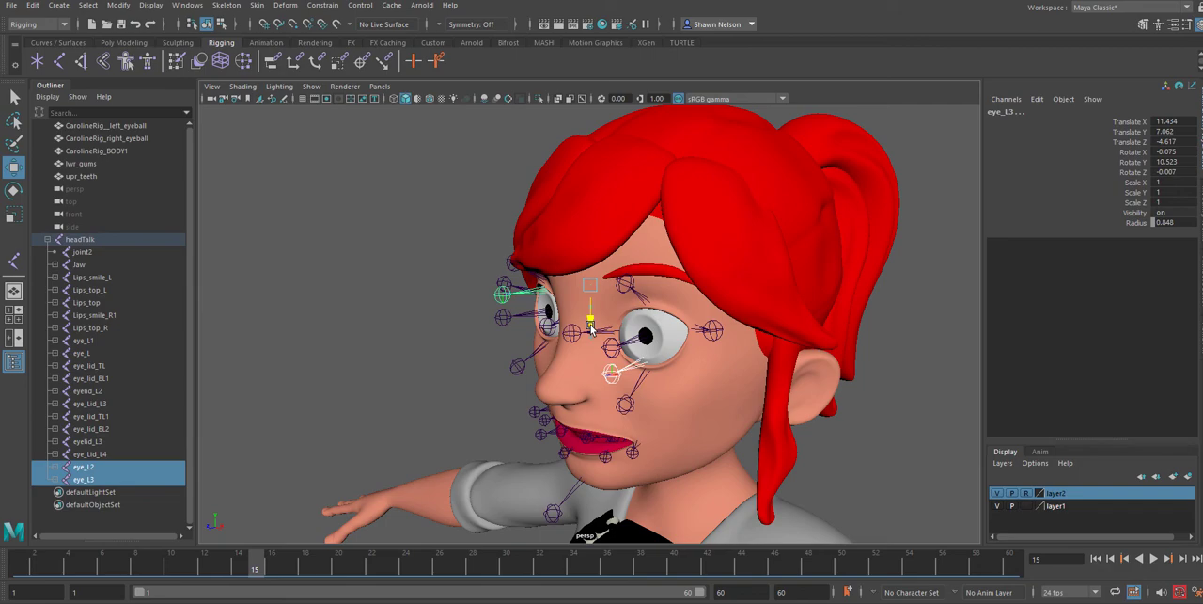
left_click(473, 381)
Move the duplicate joint eye_L2 up and forward to the left eyebrow, to about Translate X 14.555, Y 7.057, Z 5.491
left_click(636, 343)
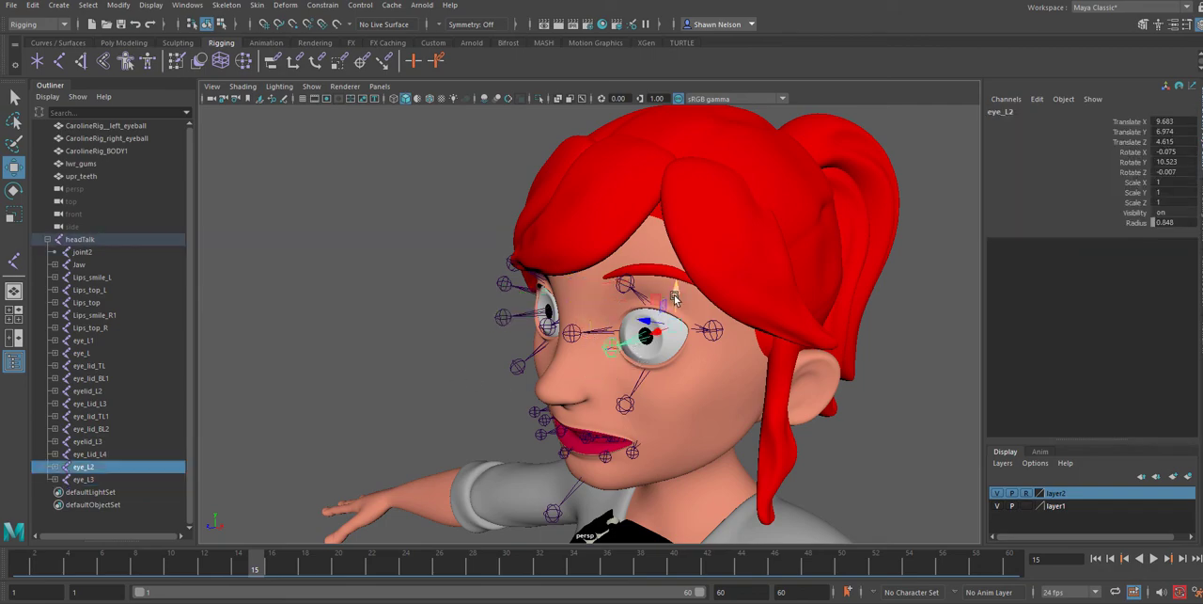
left_click_drag(675, 299, 661, 231)
left_click_drag(597, 334, 636, 302, "alt")
left_click_drag(645, 260, 657, 269)
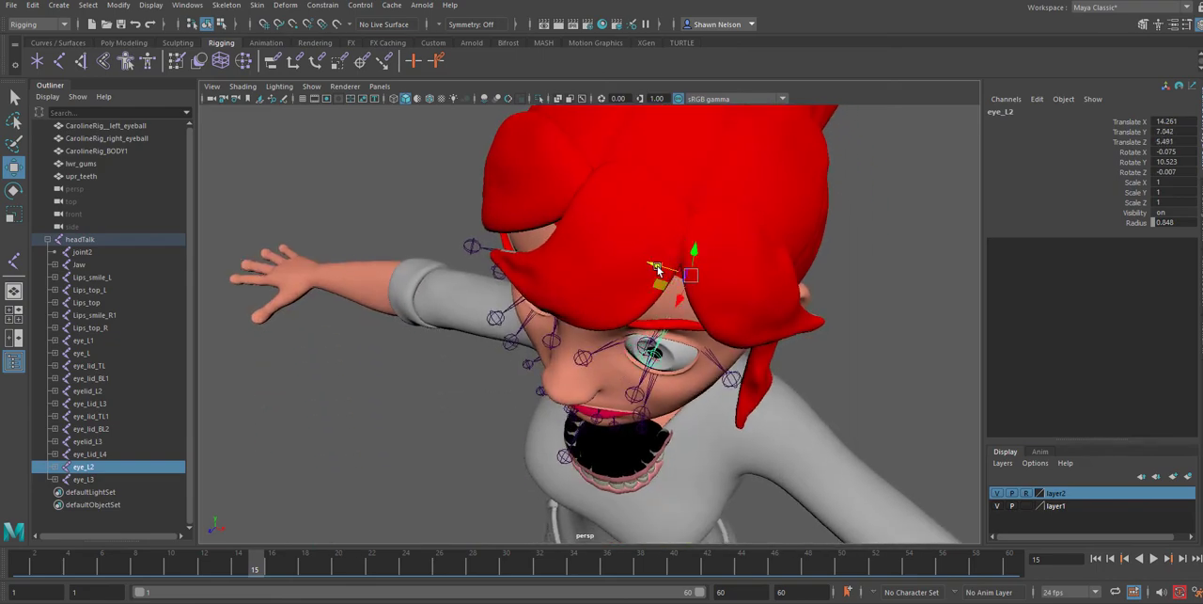
left_click_drag(485, 379, 620, 282, "alt")
left_click_drag(633, 219, 632, 215)
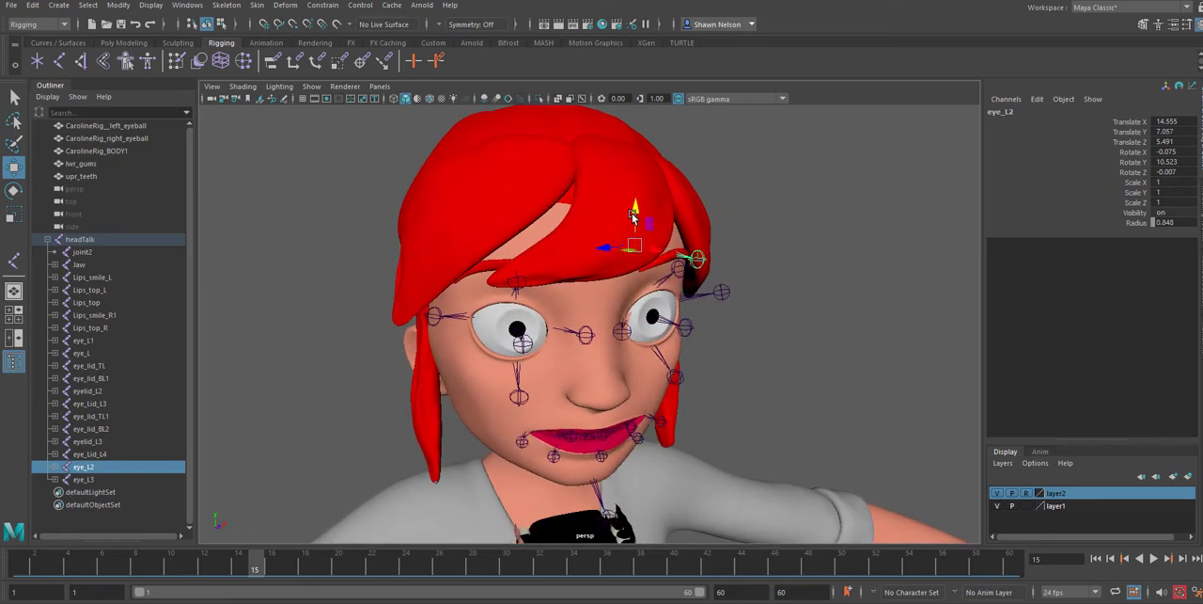
Move the eye_L1 joint up to the opposite eyebrow, to about Translate X 14.465, Y 6.906, Z -6.278
left_click(519, 340)
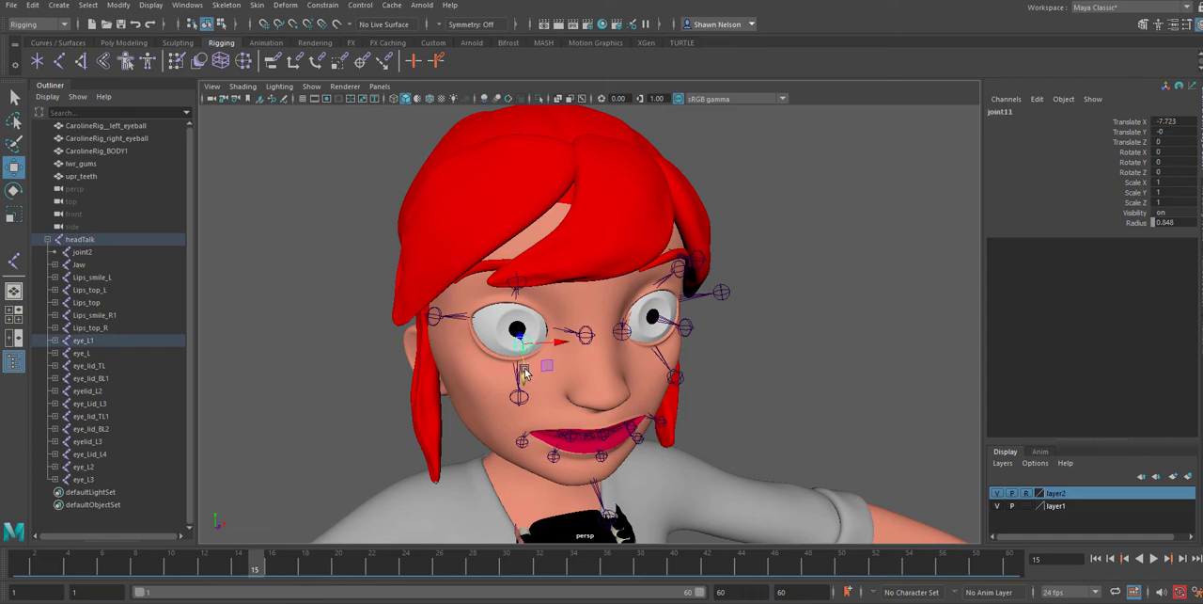
key("Up")
left_click_drag(521, 355, 537, 301)
left_click_drag(468, 270, 480, 303)
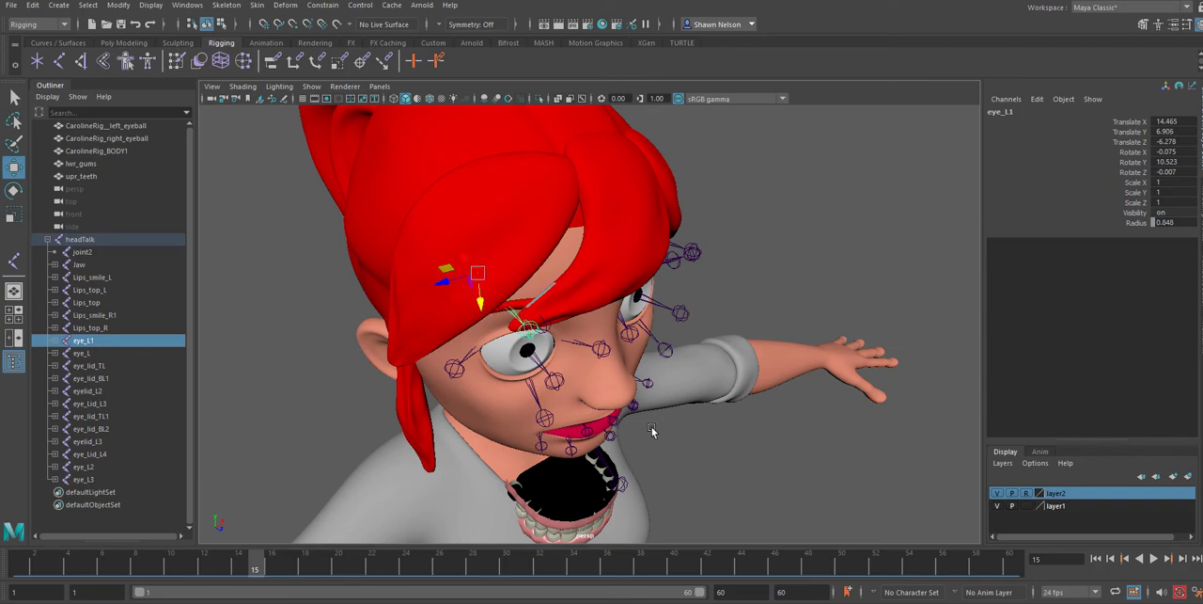
mouse_move(652, 430)
left_mouse_down("alt")
mouse_move(532, 387)
mouse_move(450, 394)
mouse_move(474, 377)
mouse_move(537, 389)
mouse_move(569, 351)
mouse_move(562, 407)
mouse_move(662, 428)
left_mouse_up("alt")
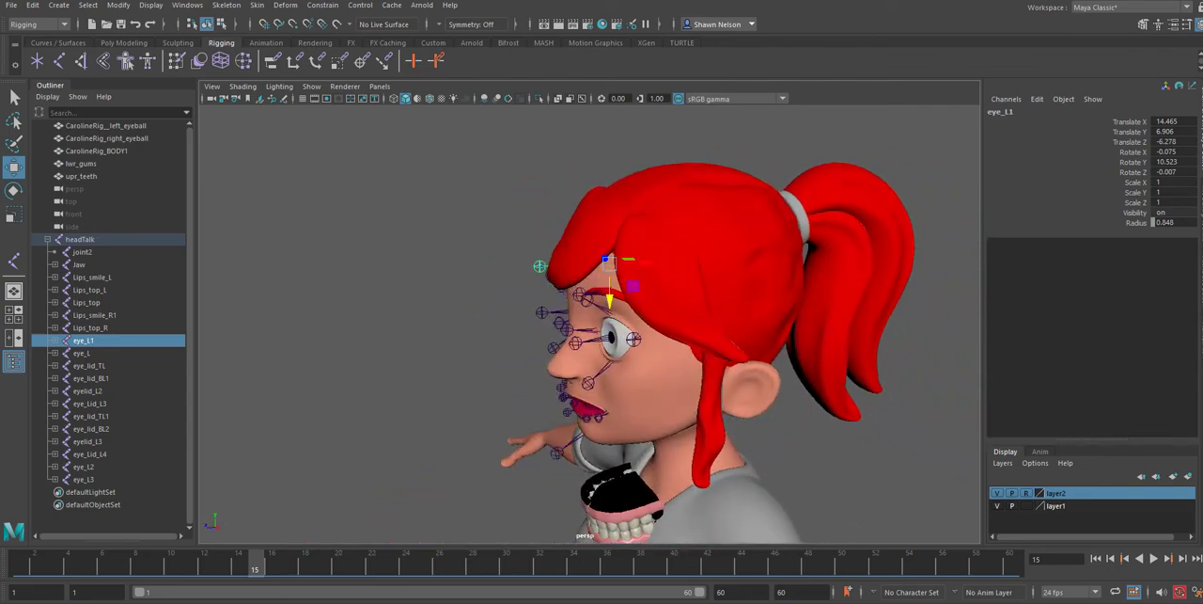
Save the scene, accepting the student version notice
left_click(13, 6)
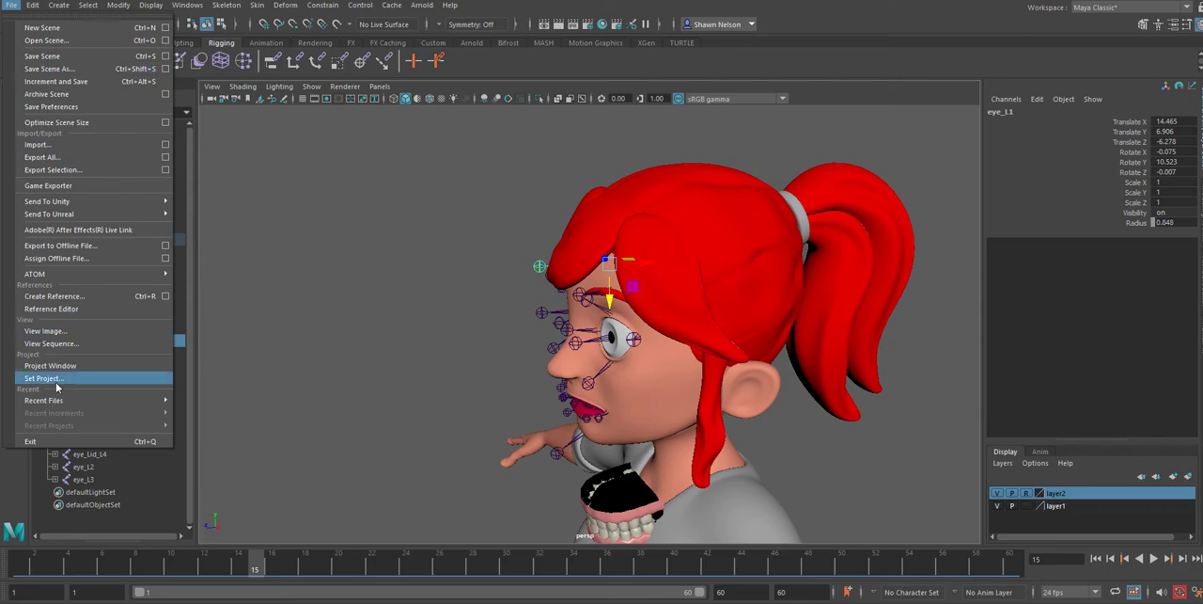
left_click(42, 56)
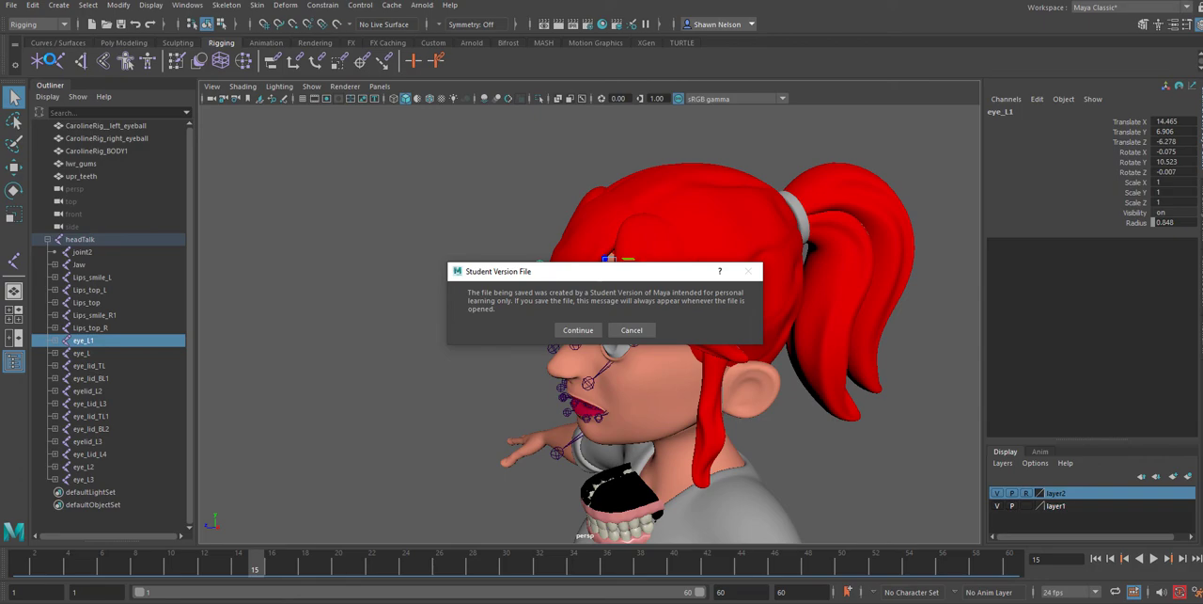
left_click(564, 333)
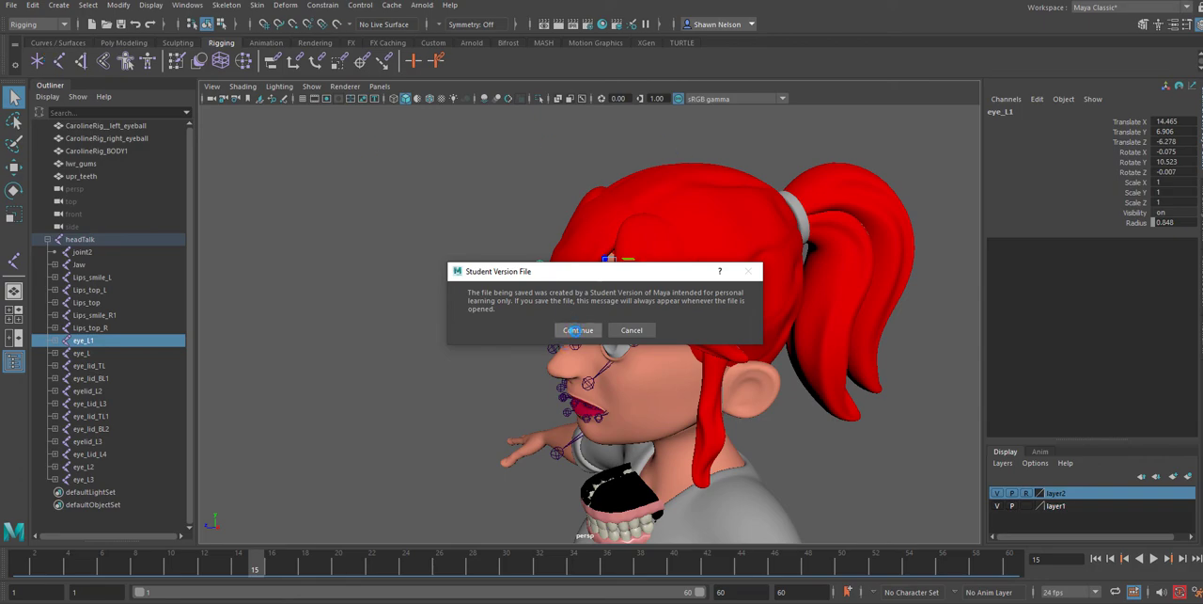
key("w")
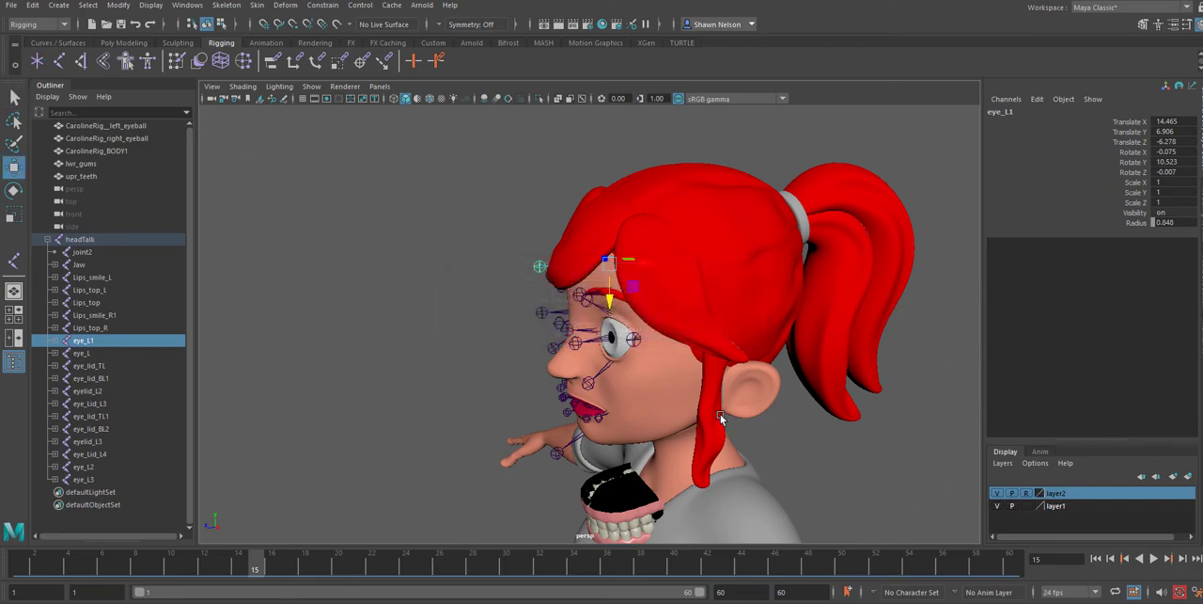
Switch the viewport to the orthographic side view and frame the head around the eye and ear
key("space")
left_click_drag(769, 335, 819, 343)
middle_click_drag(763, 399, 488, 320, "alt")
scroll(467, 278, "down", 3)
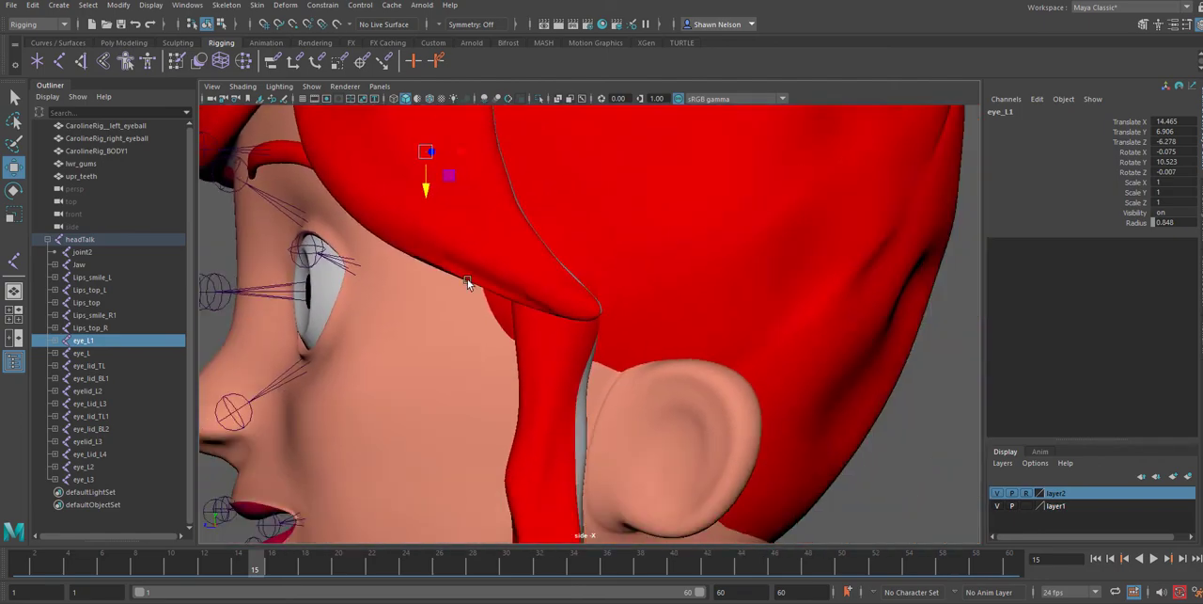
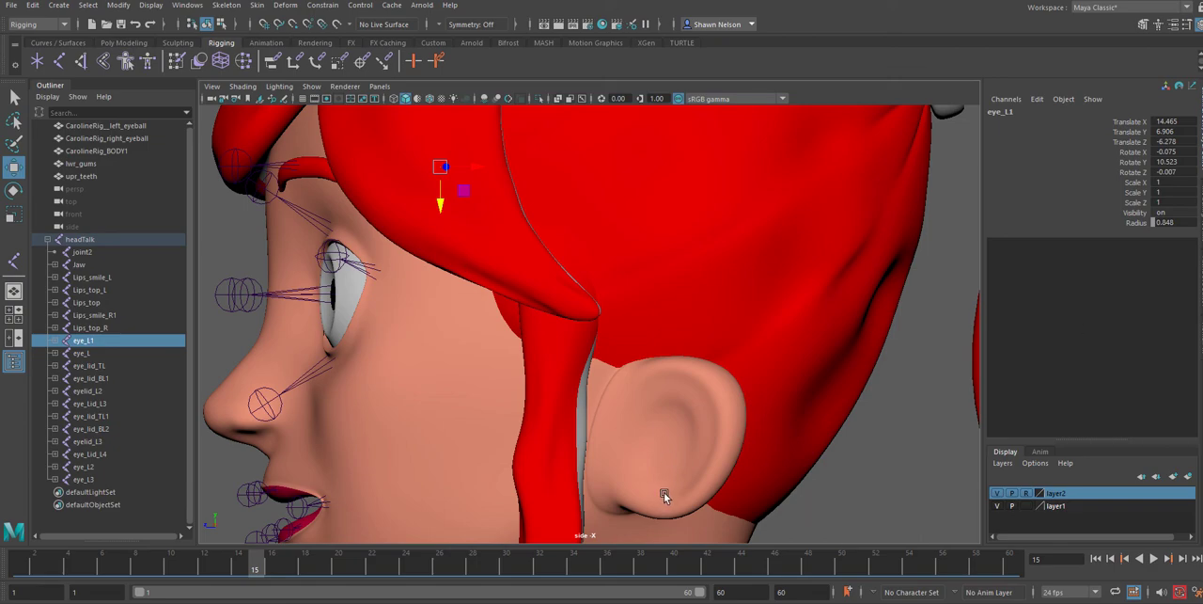
In wireframe display, draw an eight-joint chain from the hair tie, at about Translate Y 170.185, Z -12.313, down past the rear ponytail strand's tip
scroll(664, 492, "down", 5)
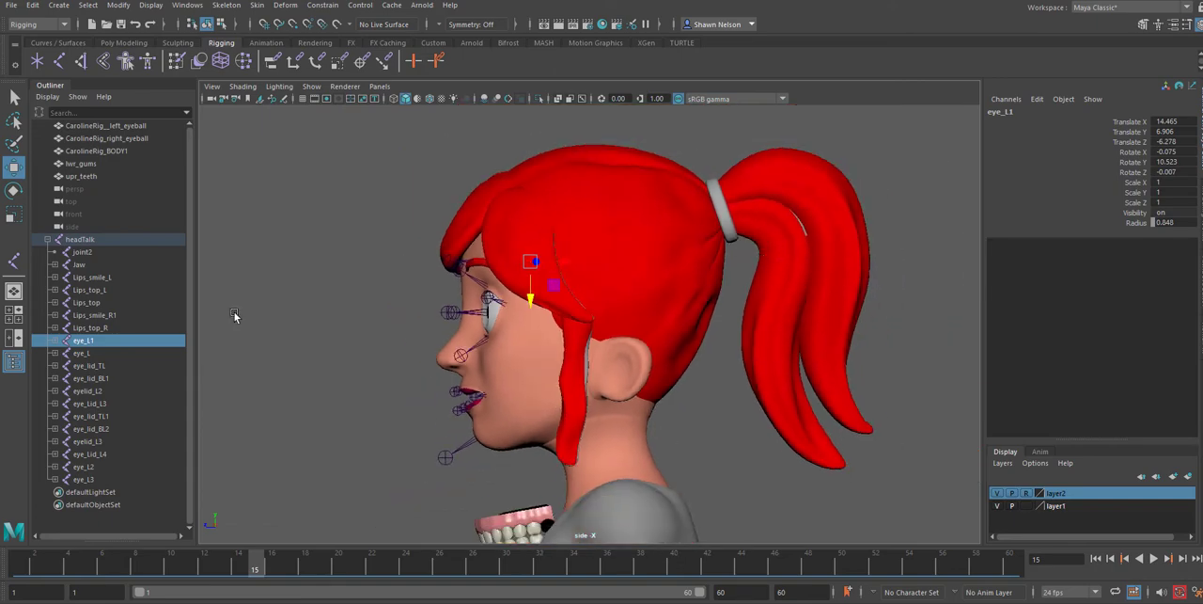
left_click(14, 261)
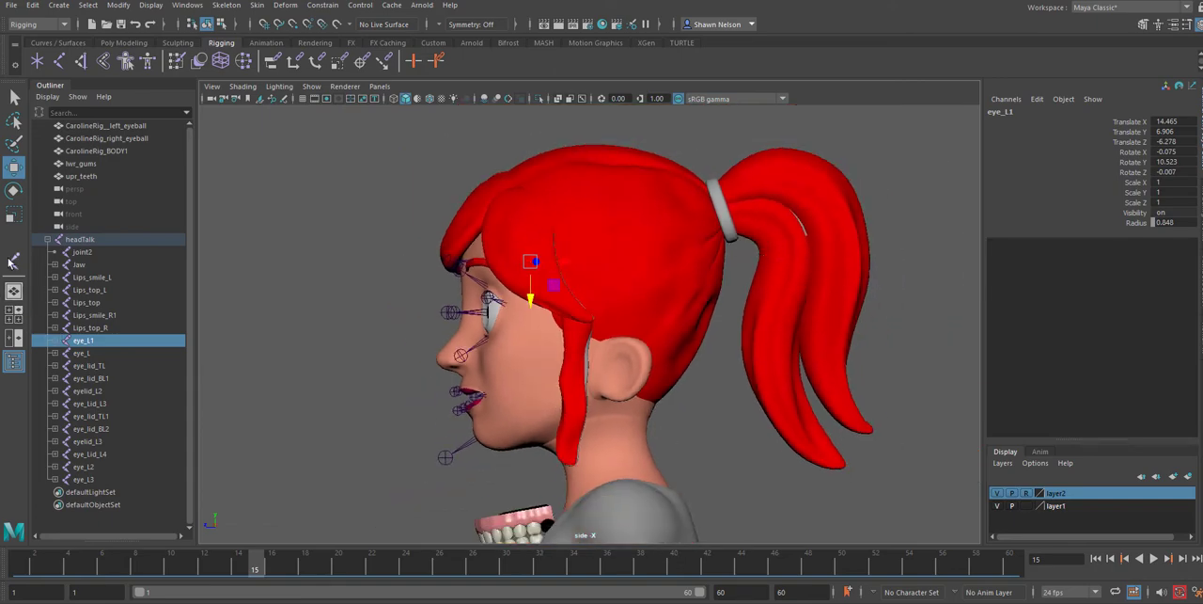
left_click(718, 205)
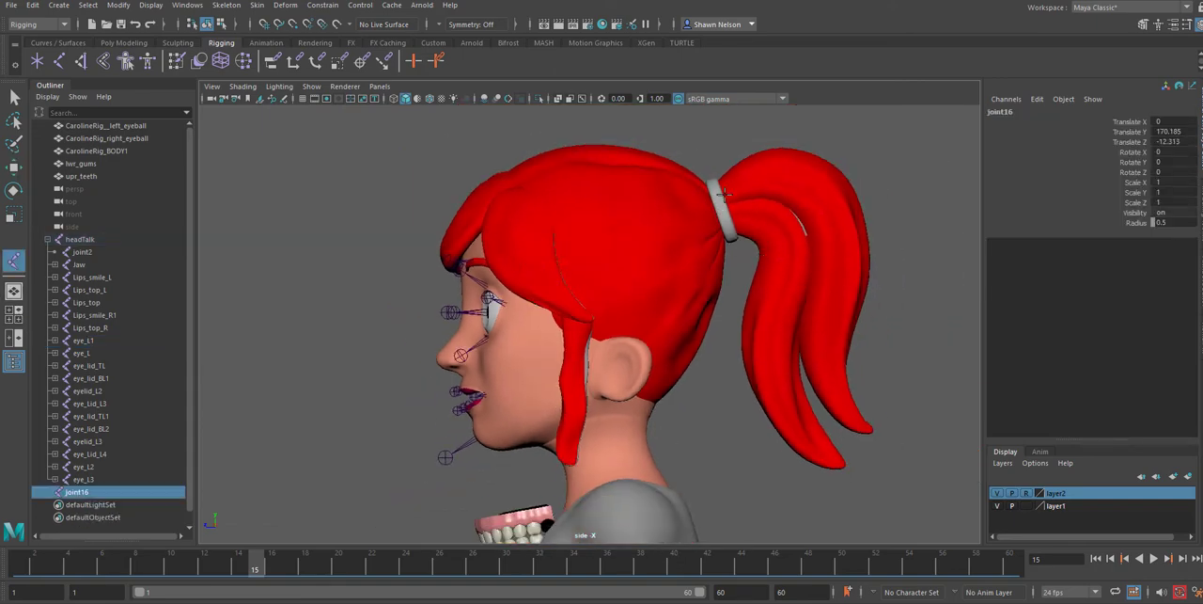
key("4")
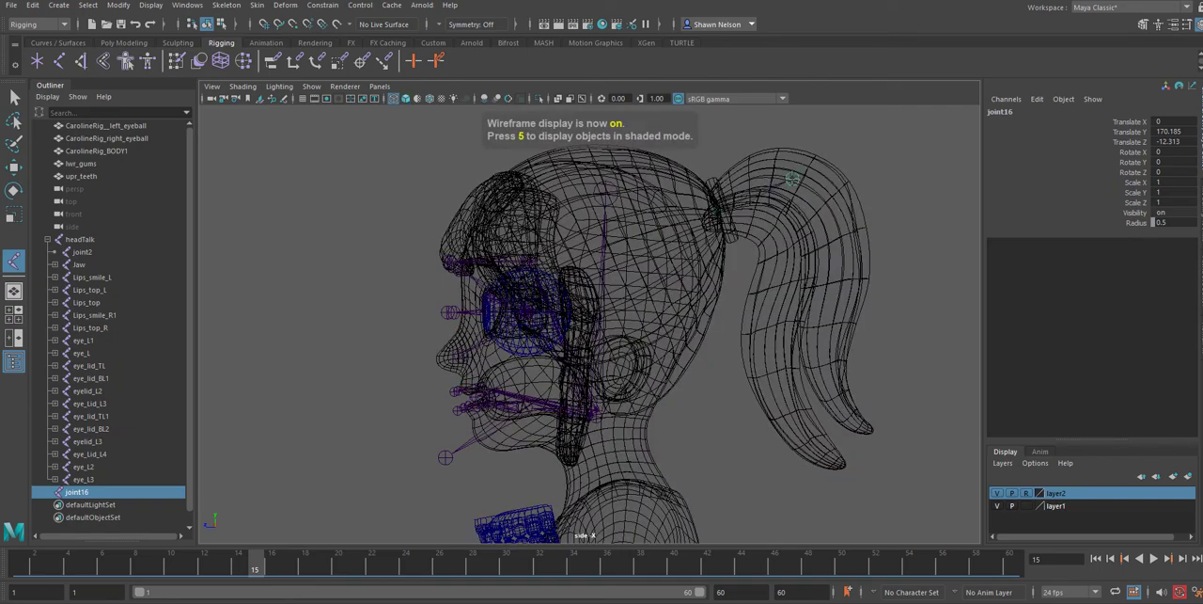
left_click(792, 178)
left_click(836, 222)
left_click(849, 271)
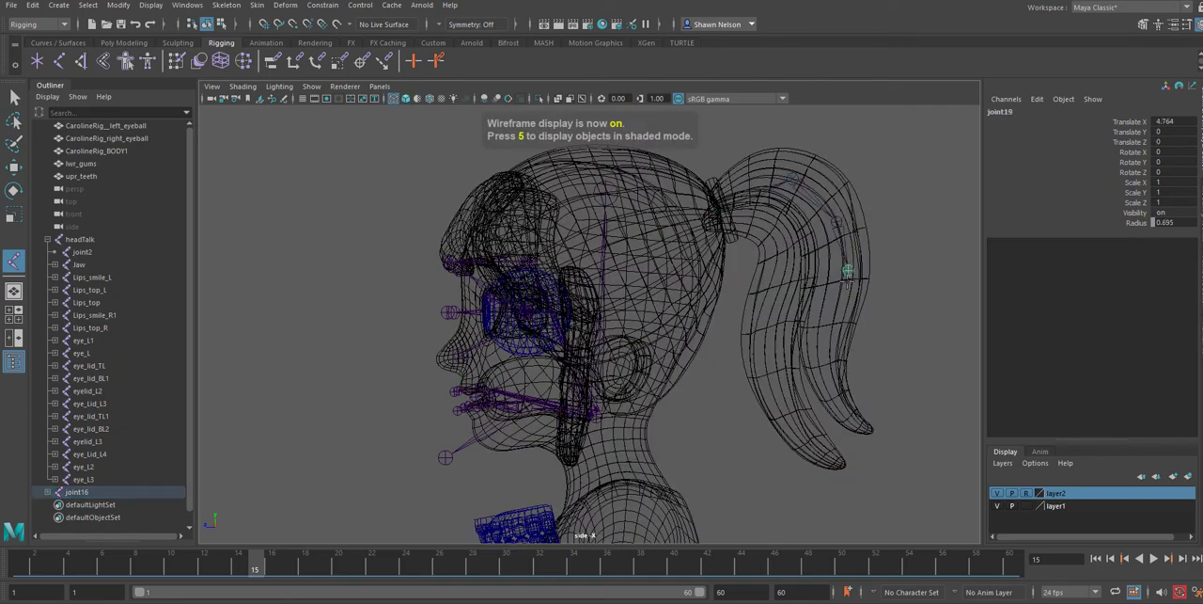
left_click(819, 327)
left_click(823, 380)
left_click(843, 414)
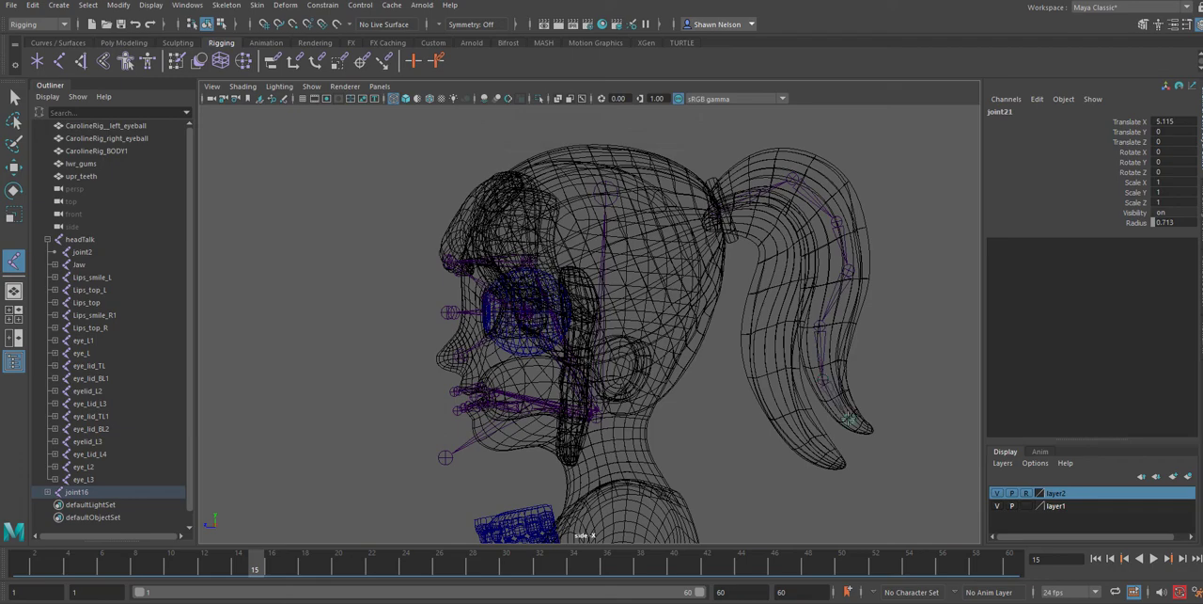
left_click(891, 448)
key("Return")
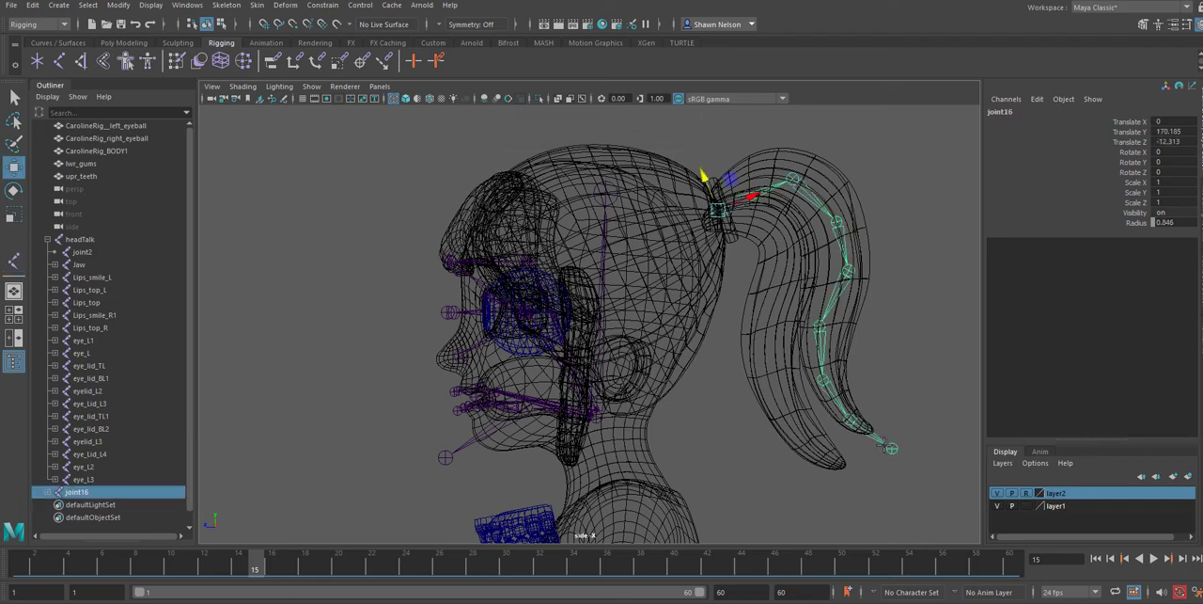
Branch a five-joint chain from the ponytail chain's second joint down through the front strand to just past its tip
left_click(13, 260)
left_click(794, 179)
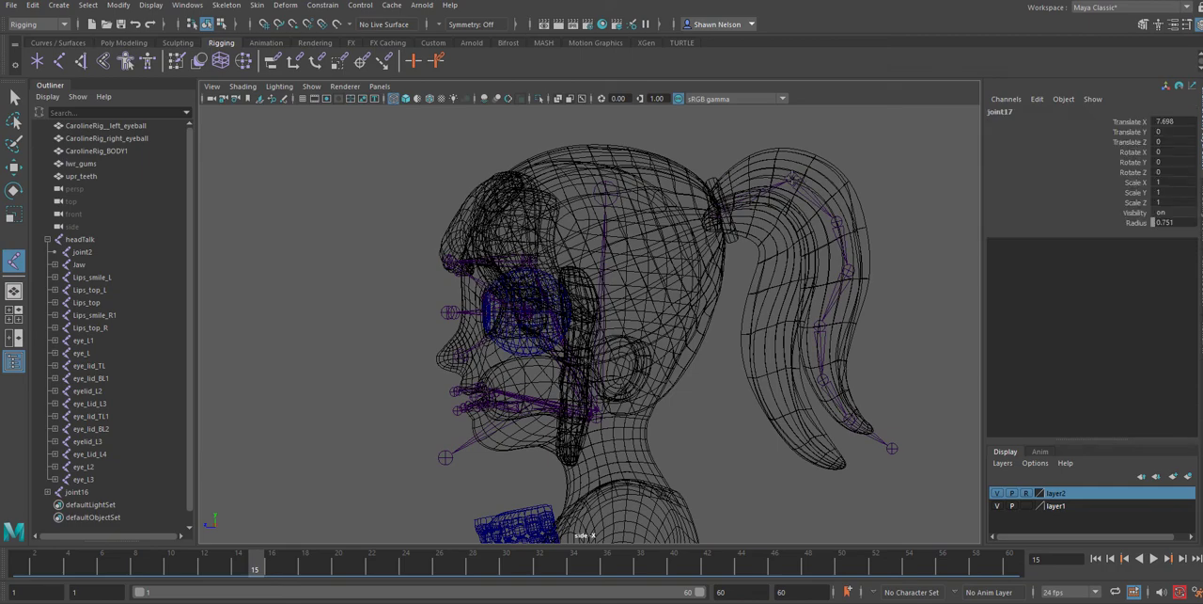
left_click(779, 225)
left_click(776, 299)
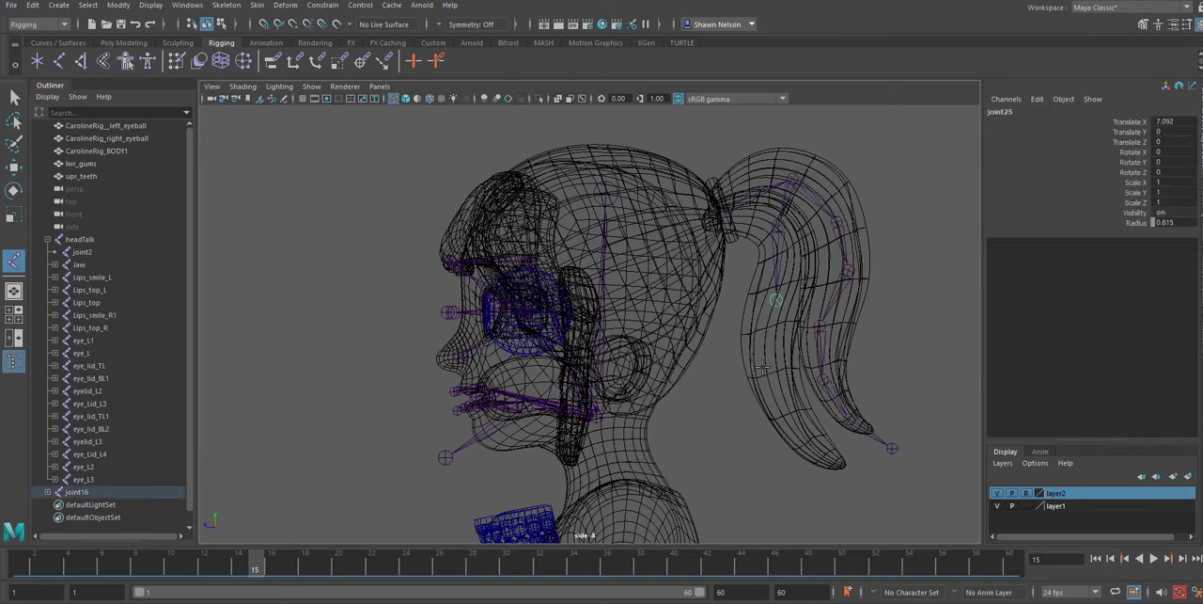
left_click(770, 376)
left_click(803, 433)
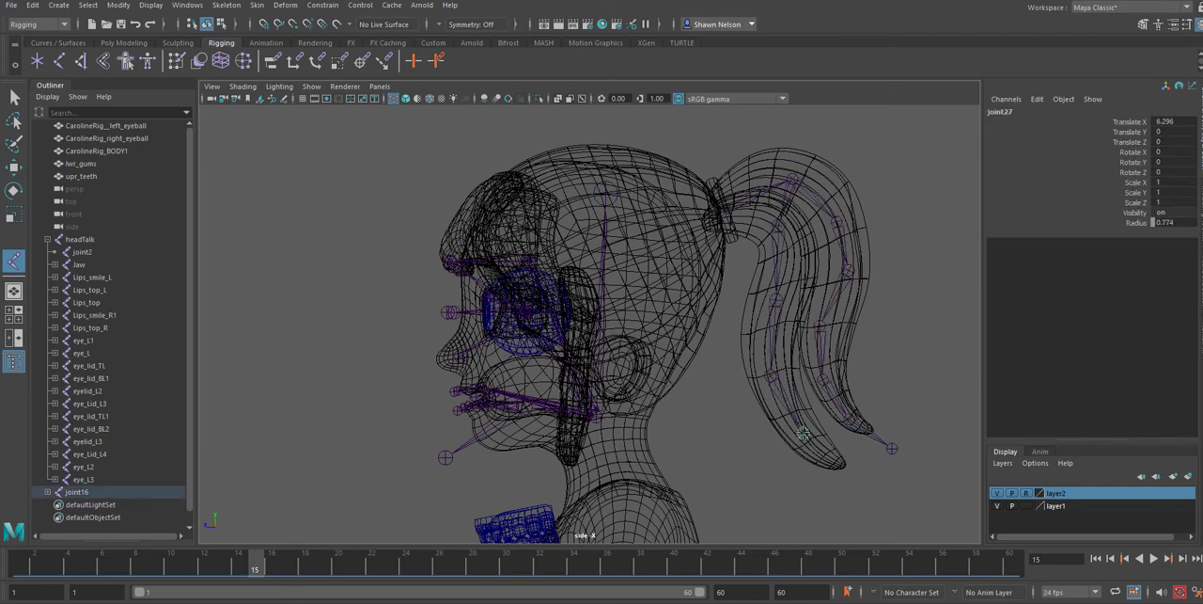
left_click(850, 474)
key("w")
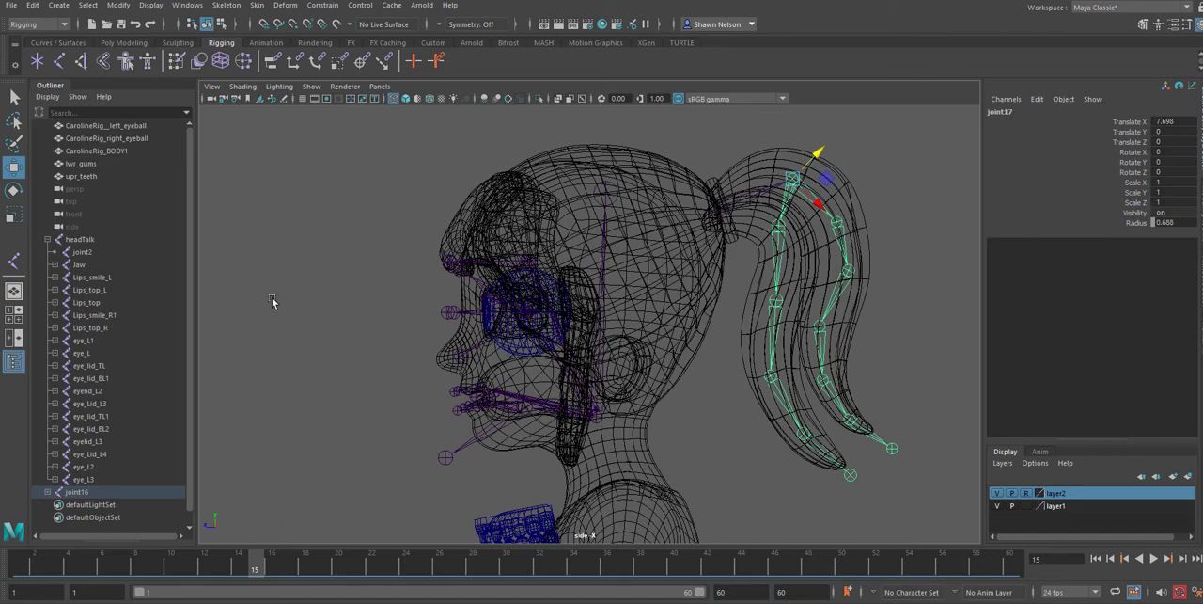
Rename the ponytail root joint16 to Hair
left_click(77, 493)
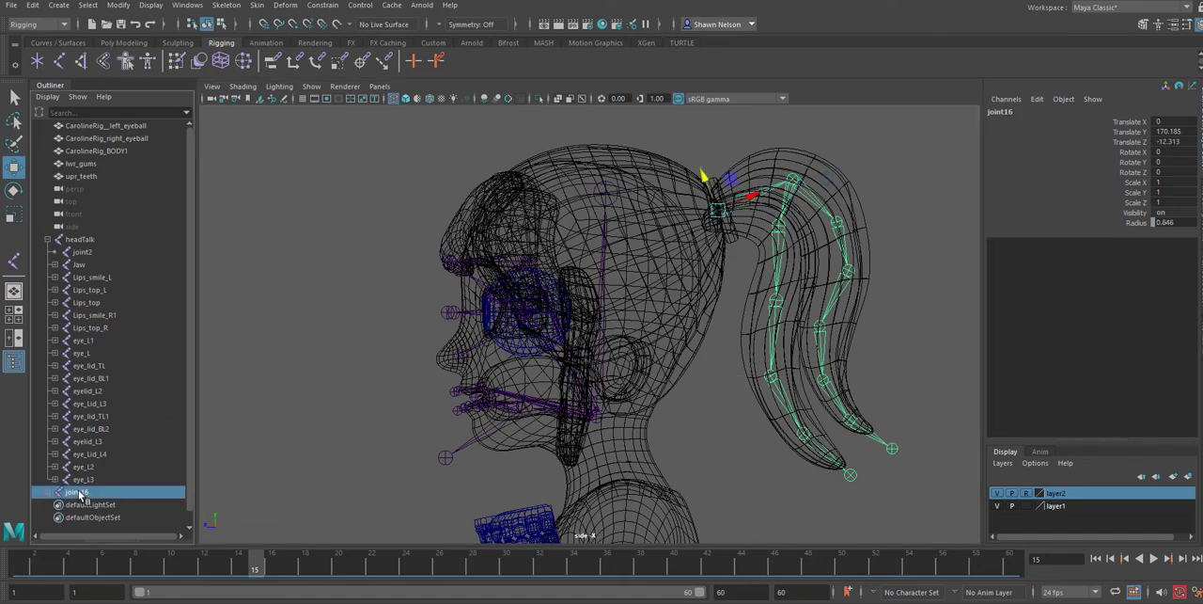
double_click(79, 493)
type("Hair")
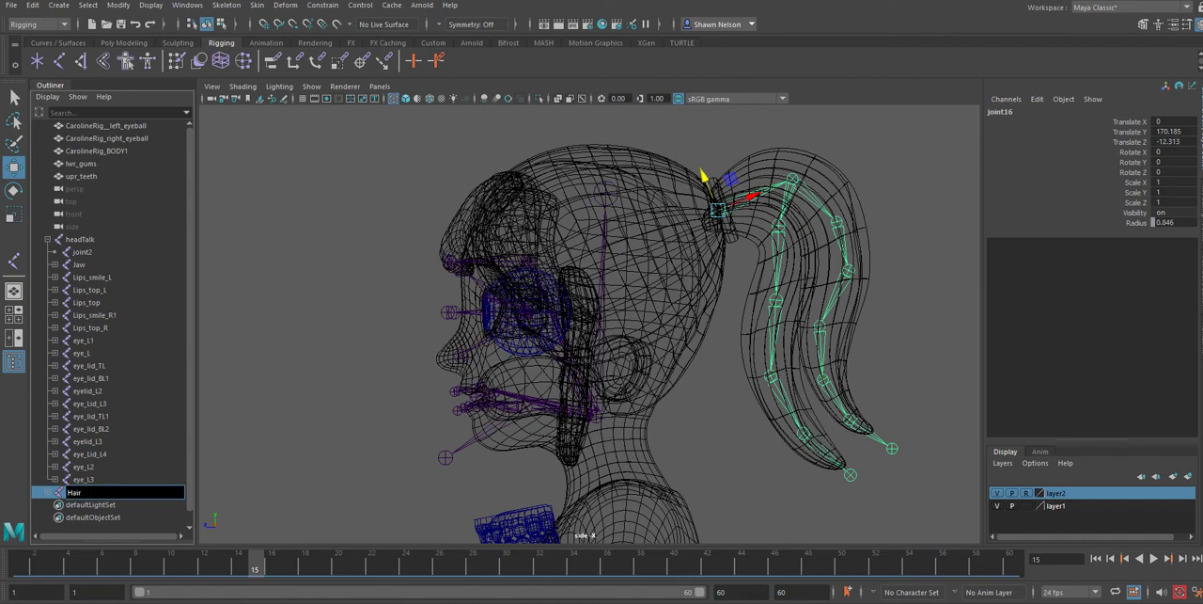
key("Return")
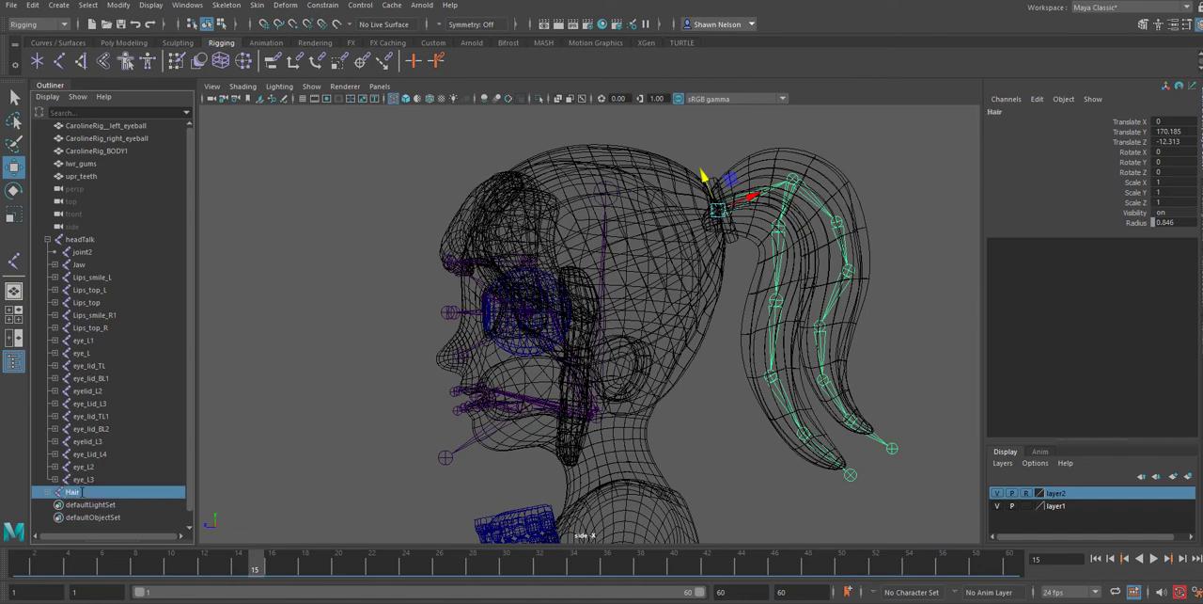
Expand the Hair hierarchy and rename joint24, the first joint of the front strand, to haira
left_click(47, 491, "shift")
scroll(103, 479, "down", 4)
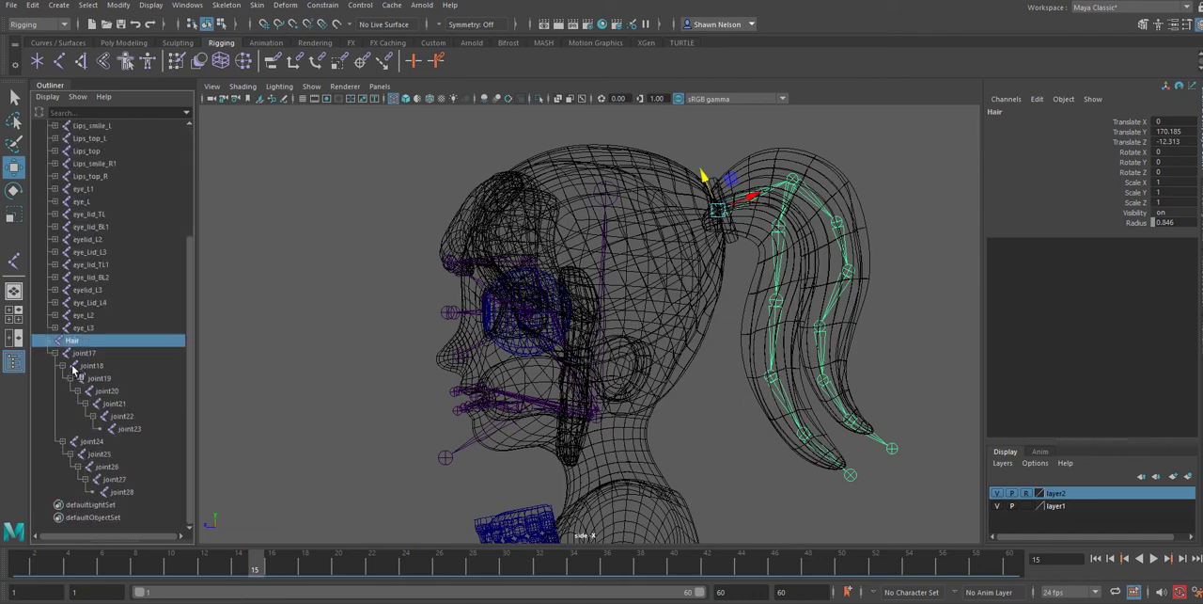
double_click(92, 442)
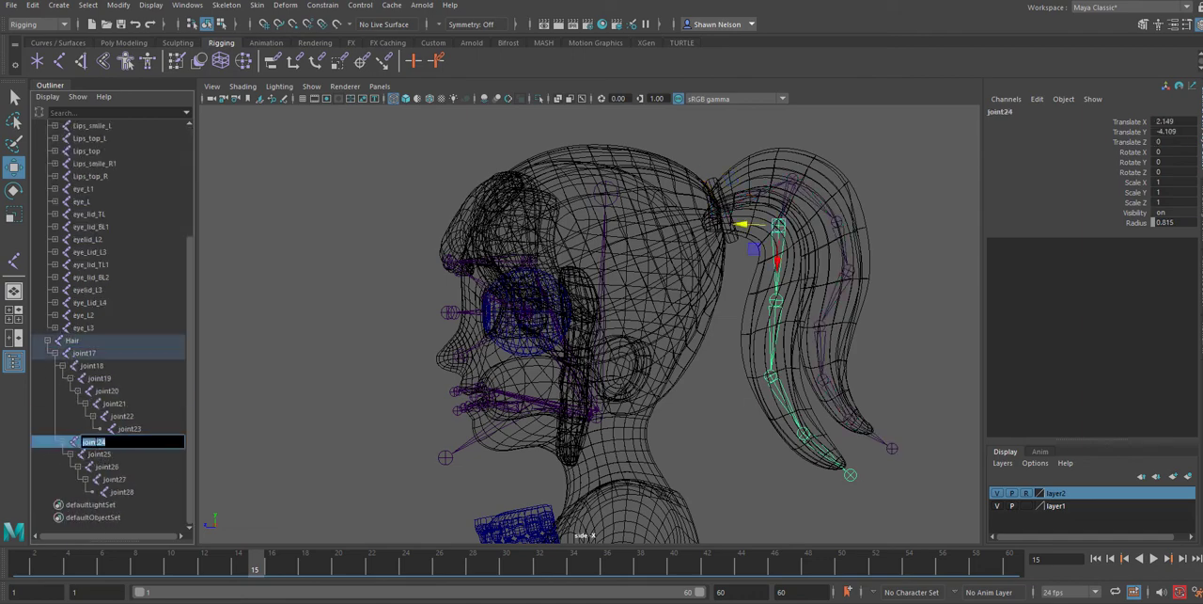
type("ha")
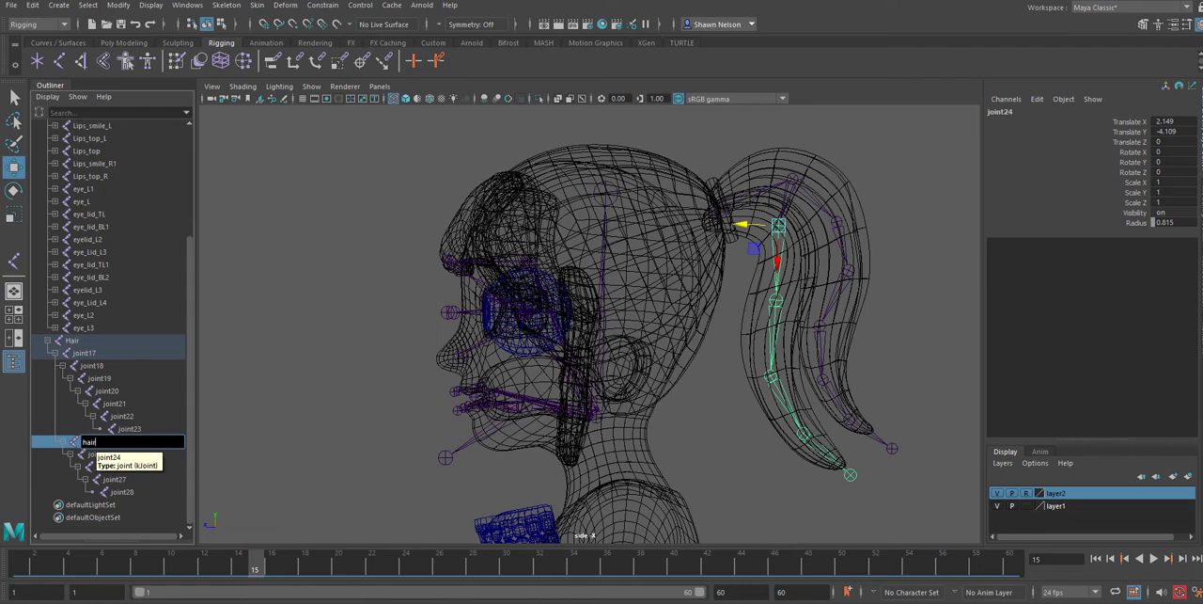
type("ir")
key("Return")
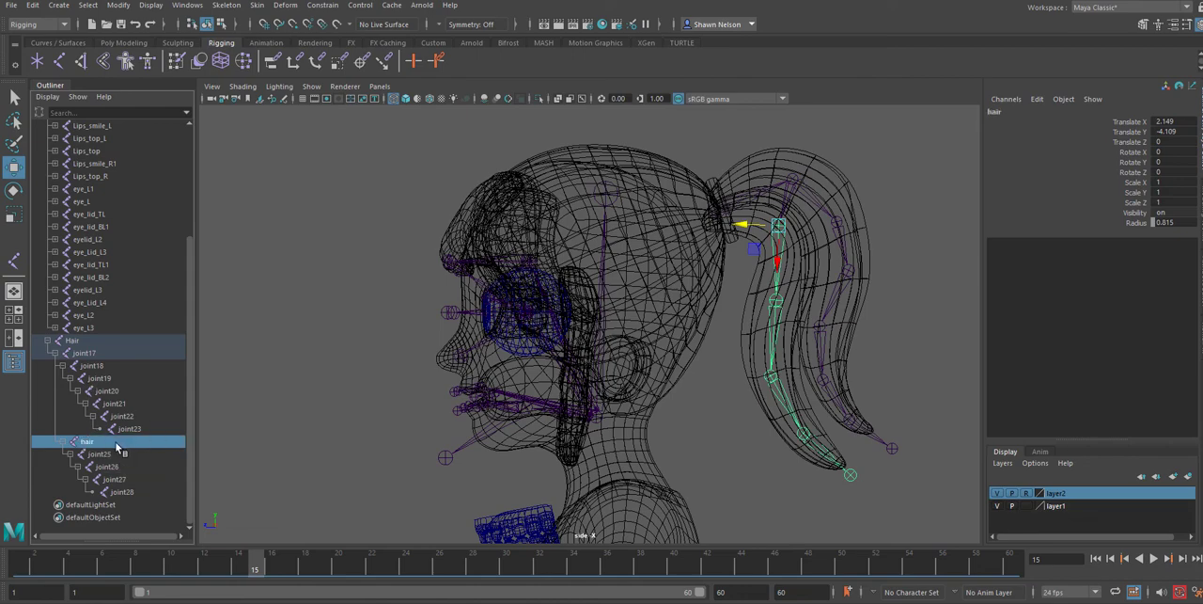
double_click(117, 446)
left_click_drag(105, 442, 42, 441)
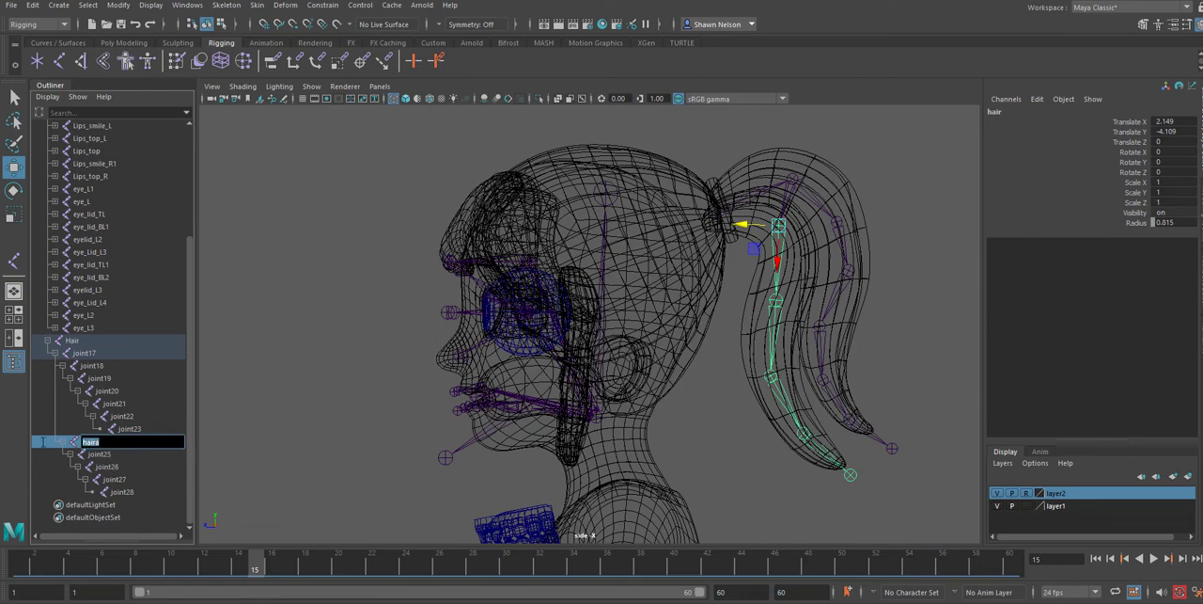
Rename joint25 to hairab and joint26 to hairac in the front strand chain
double_click(102, 455)
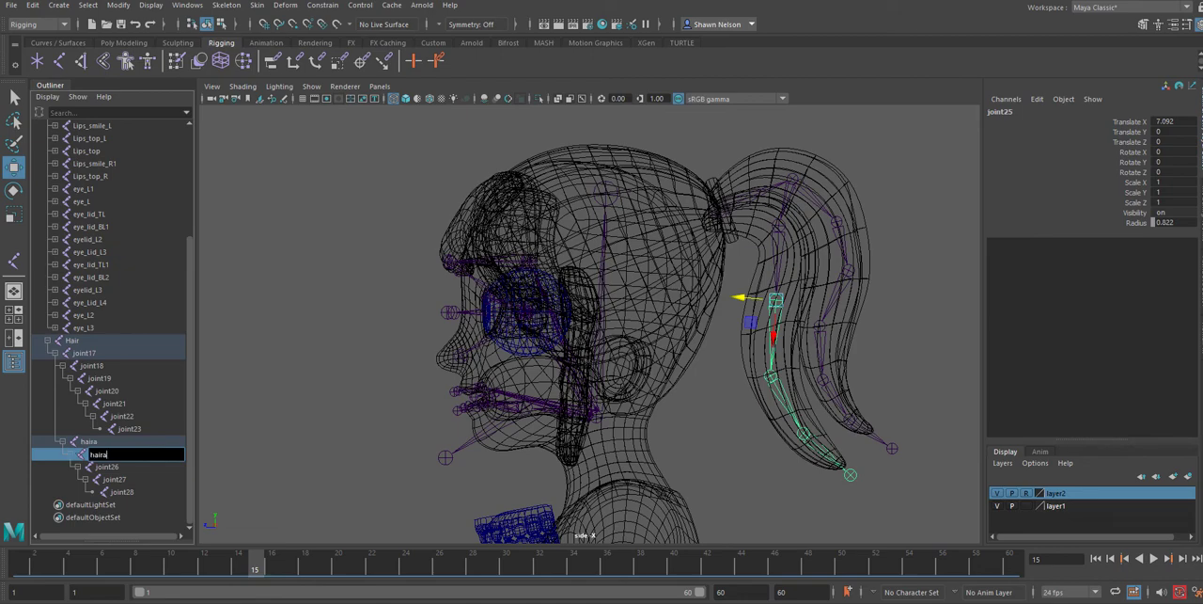
type("hairab")
double_click(107, 470)
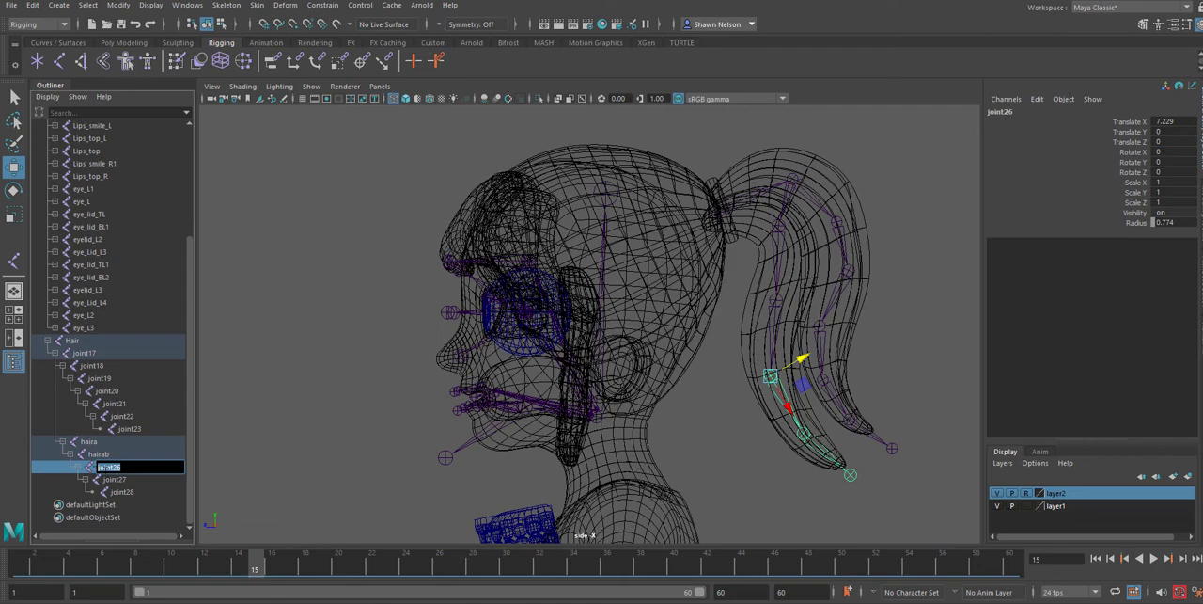
type("hairac")
Rename the last two front strand joints, joint27 to hairad and joint28 to hairae
double_click(117, 480)
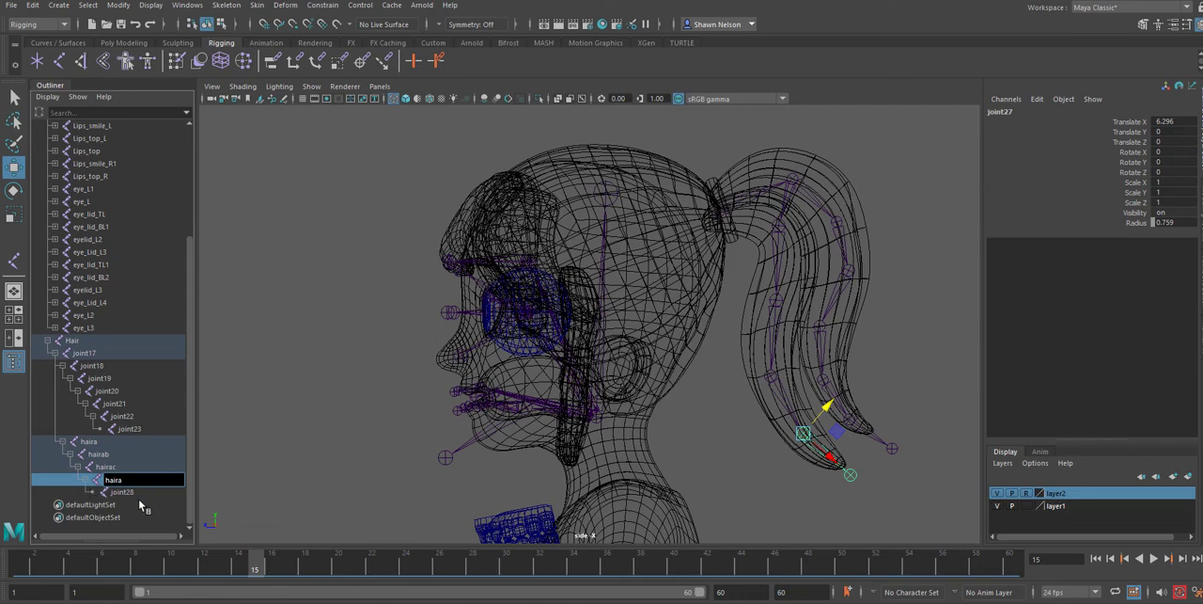
double_click(125, 492)
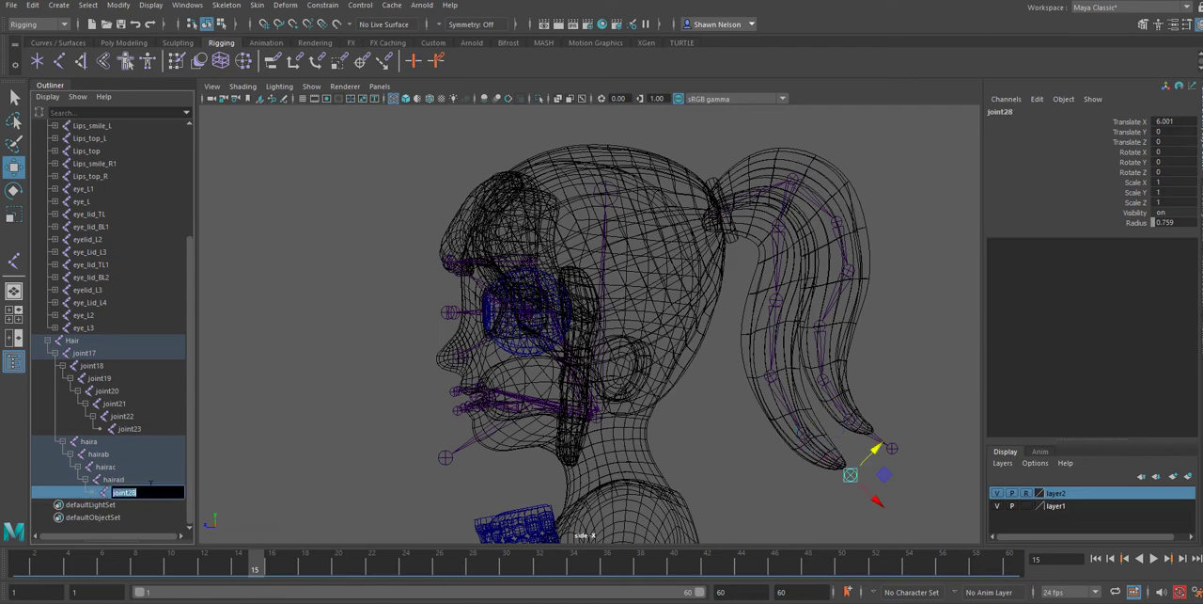
type("haira")
type("e")
Rename joint17 to hair1 and its child joint18 to hair12
left_click(129, 431)
double_click(85, 353)
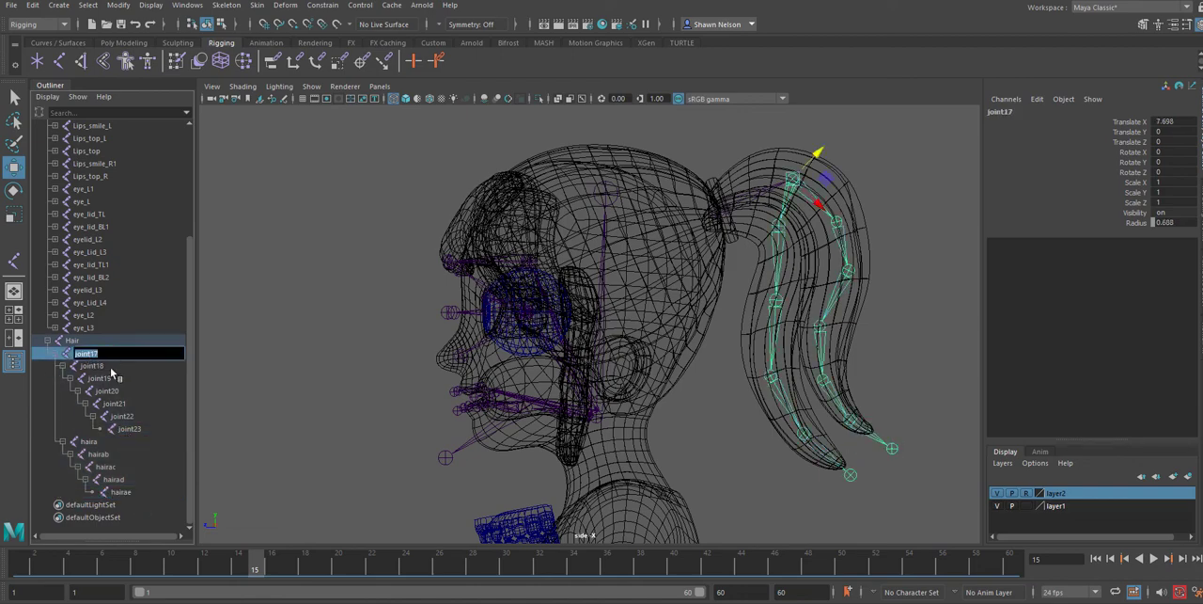
type("haira")
double_click(94, 365)
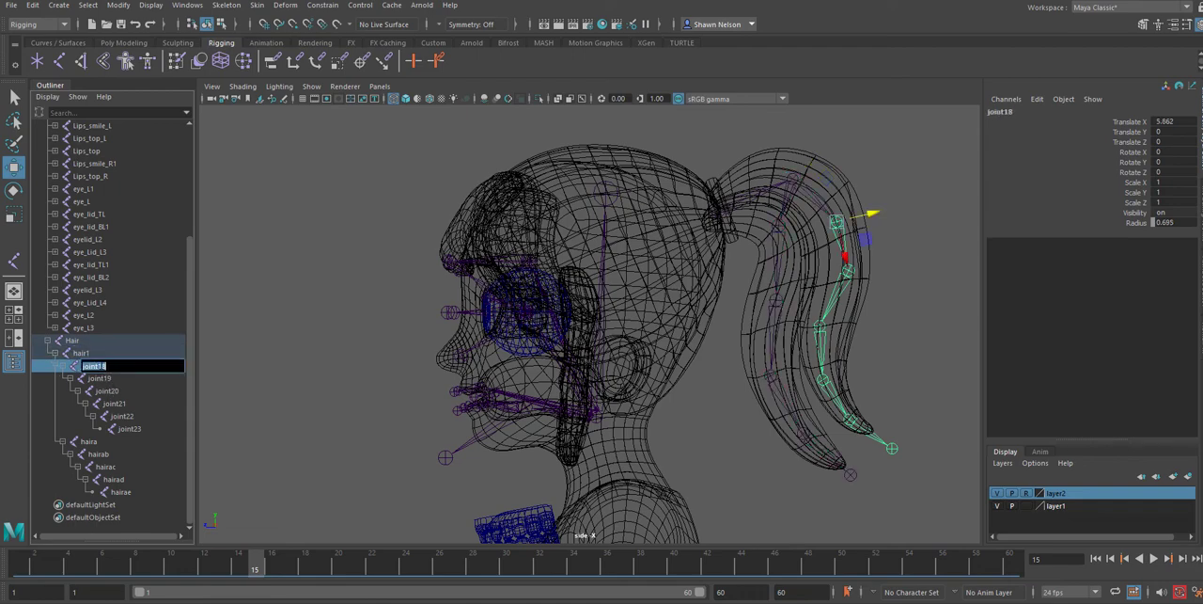
double_click(80, 353)
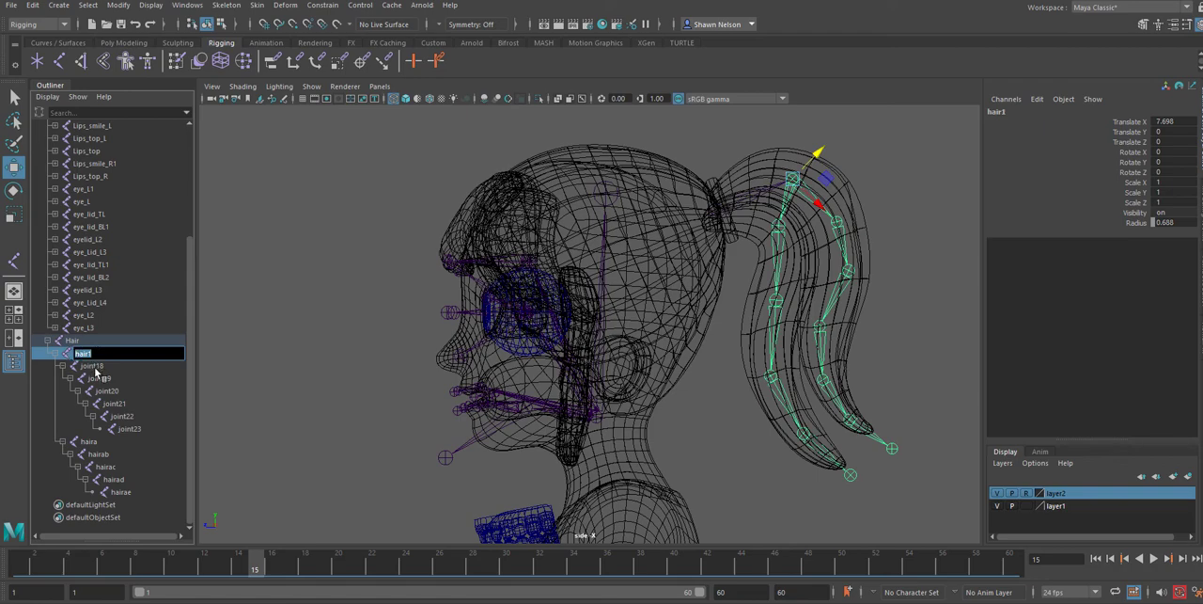
double_click(95, 366)
type("hair1")
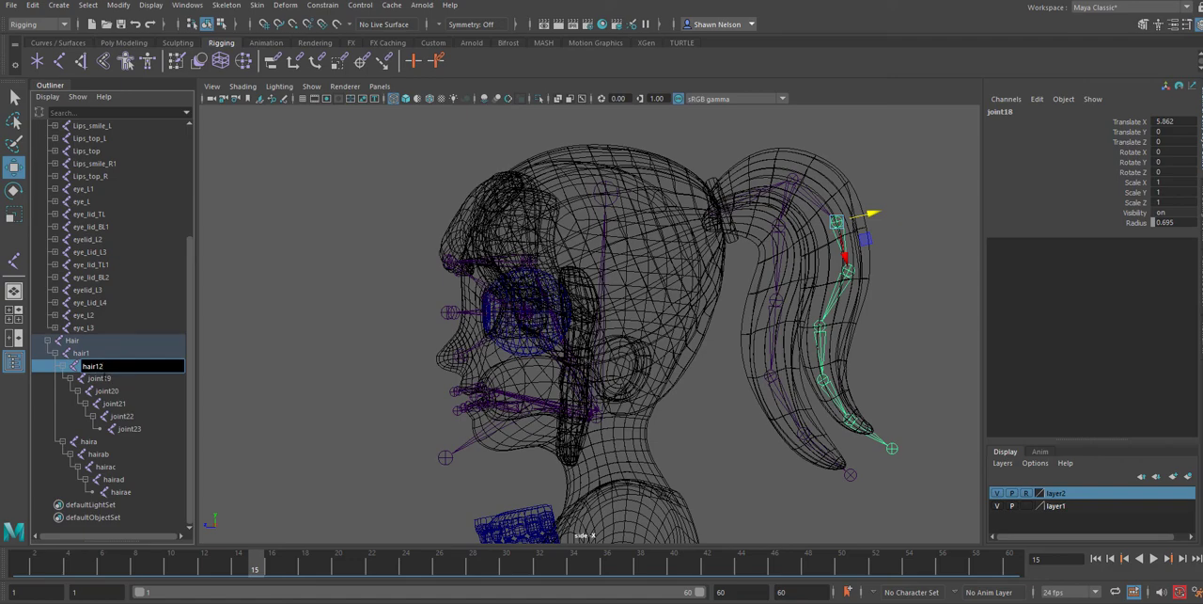
type("2")
Rename joint19 to hair13 and joint20 to hair14 in the rear strand chain
double_click(103, 378)
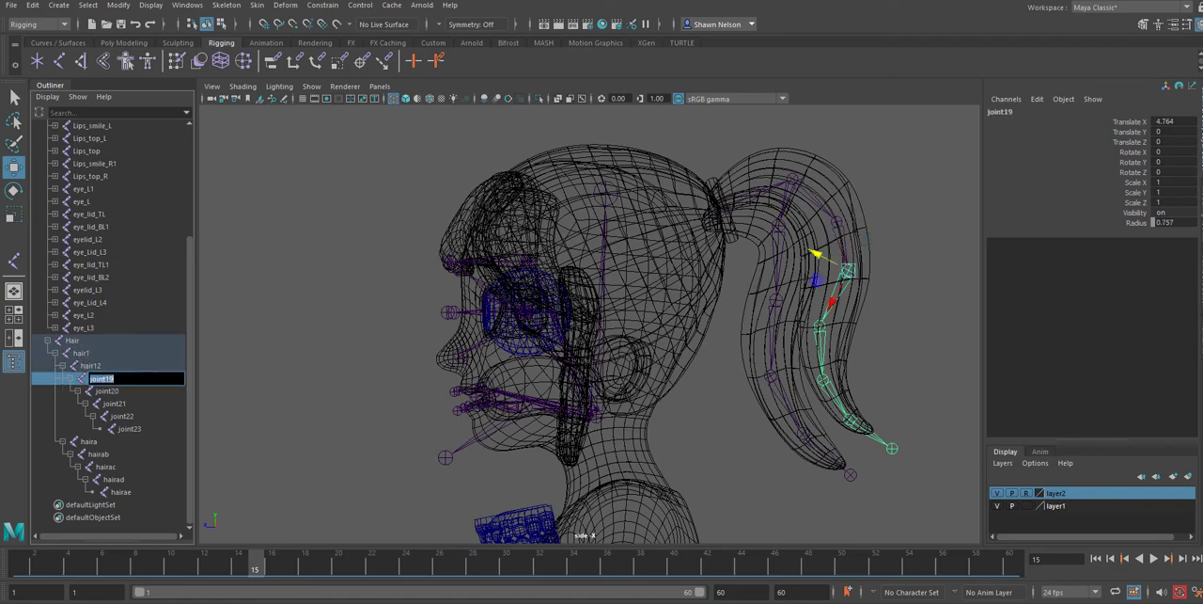
type("hair13")
left_click(108, 393)
double_click(108, 393)
type("hair1")
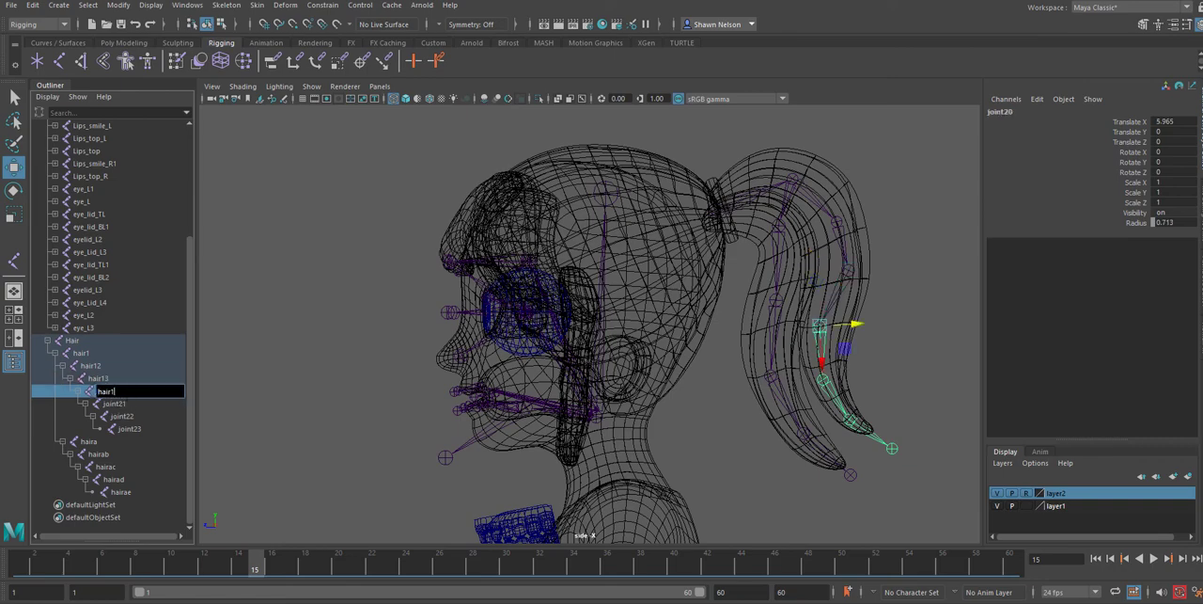
Rename joint21 to hair15 and joint22 to hair16 further down the rear strand chain
double_click(121, 405)
type("hair1")
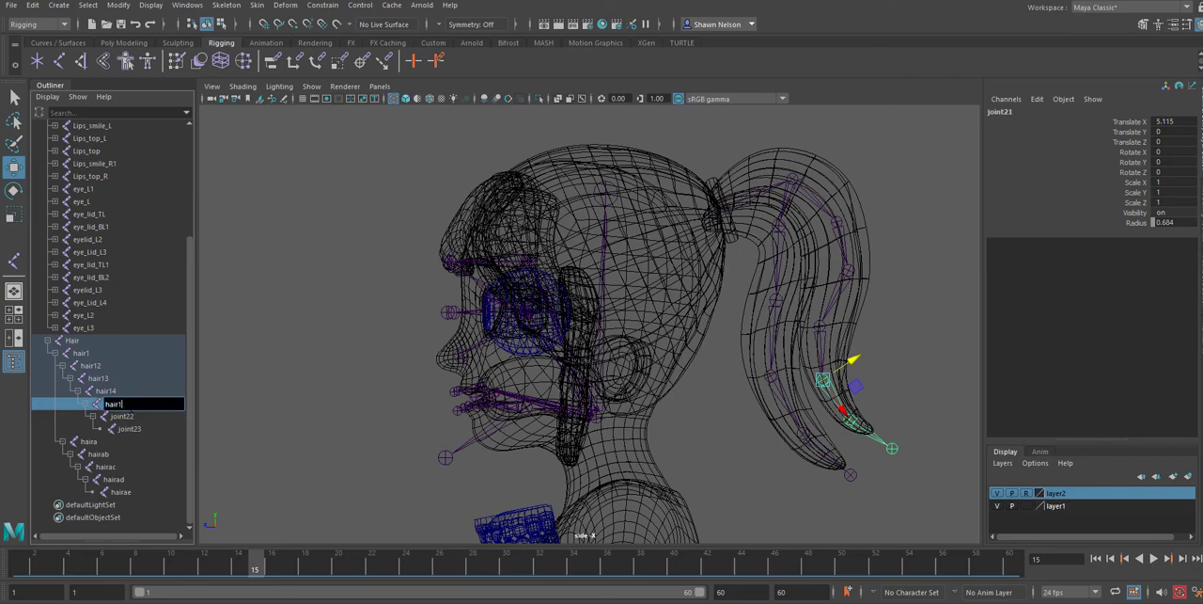
type("5")
double_click(122, 415)
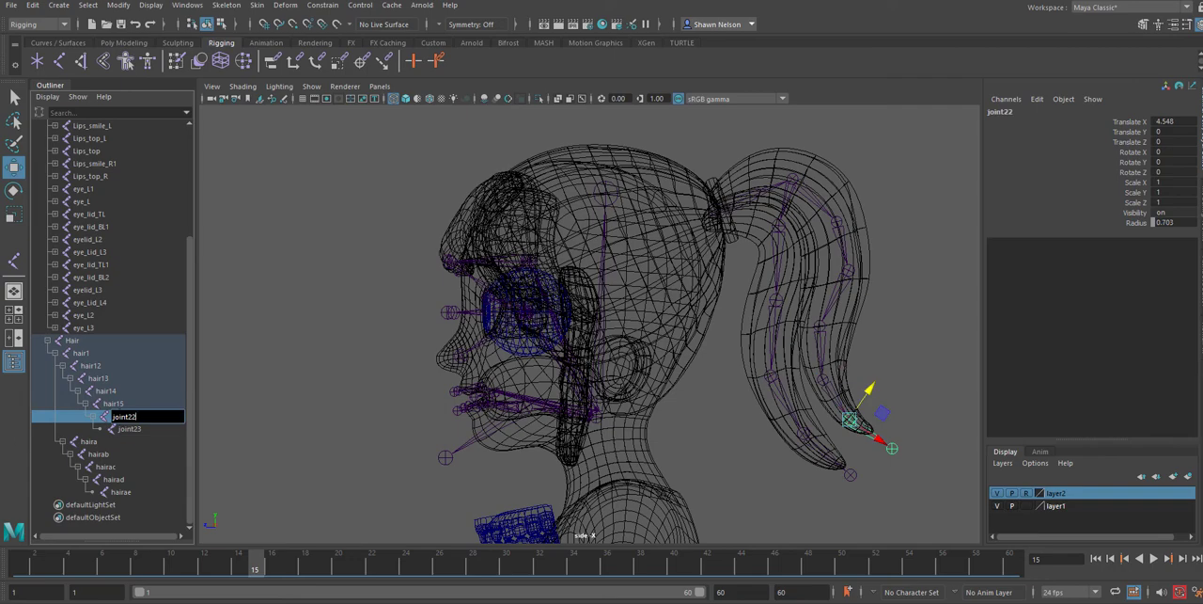
left_click_drag(133, 416, 104, 411)
type("hair1")
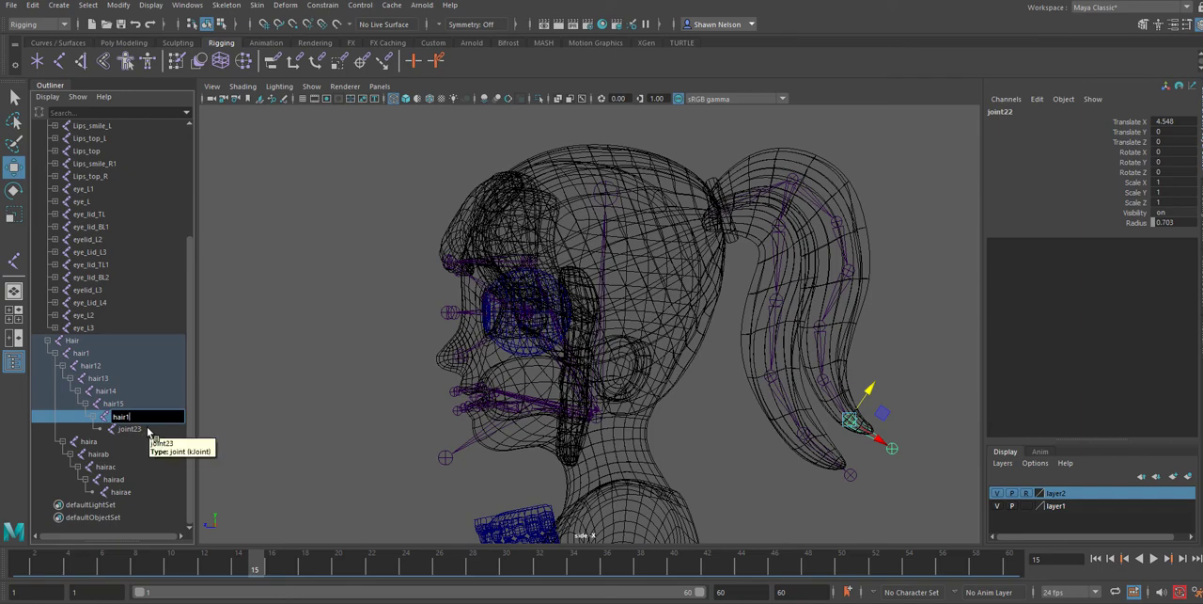
type("6")
Rename joint23, the end joint of the rear strand chain, to hair17
double_click(132, 428)
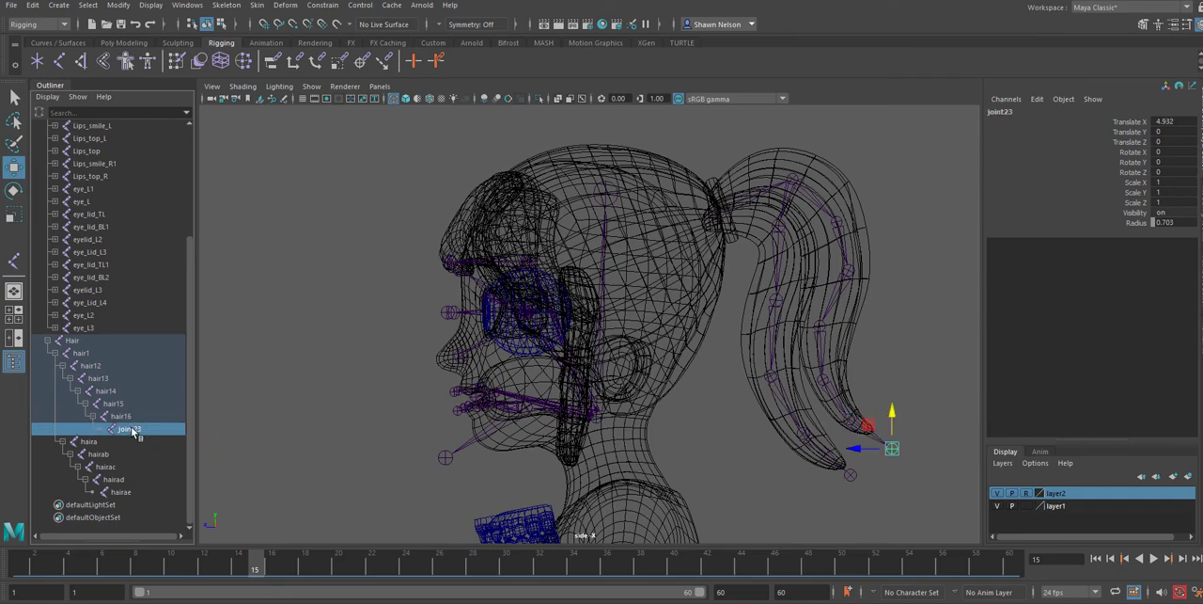
type("hair1")
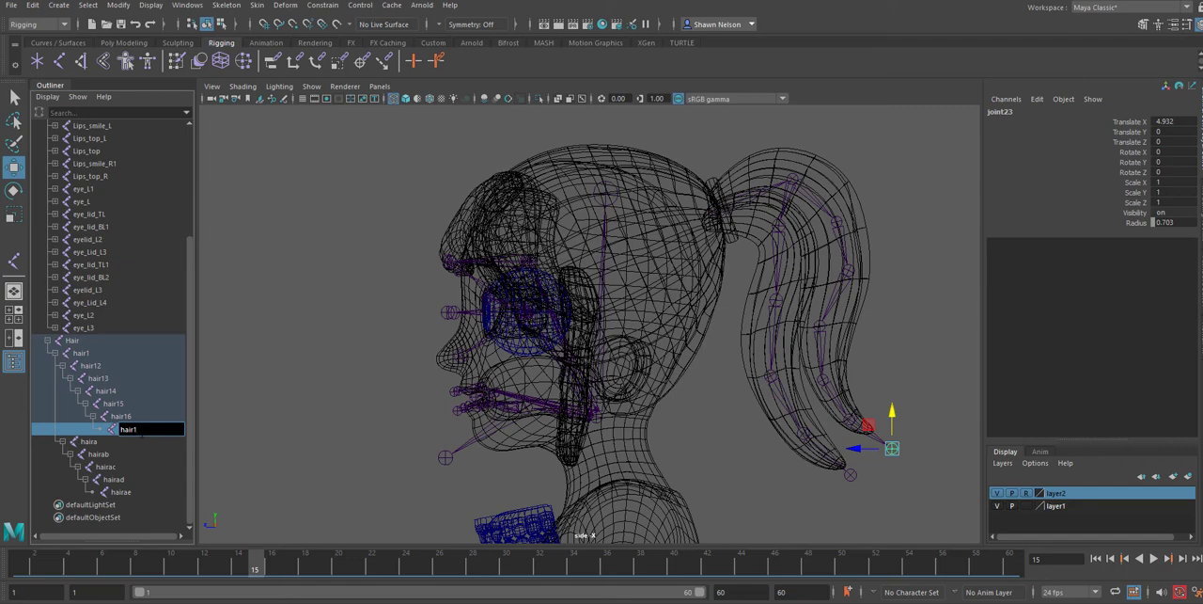
type("7")
left_click(156, 480)
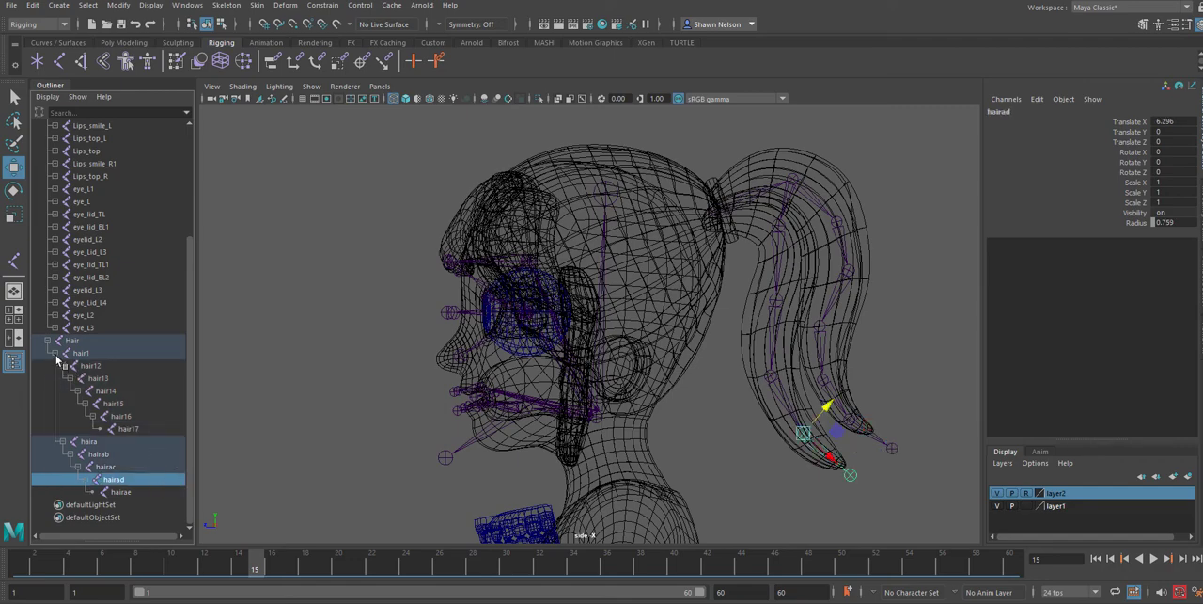
Hide layer2 and parent the Hair root joint under joint2 at the top of the head
scroll(53, 350, "up", 4)
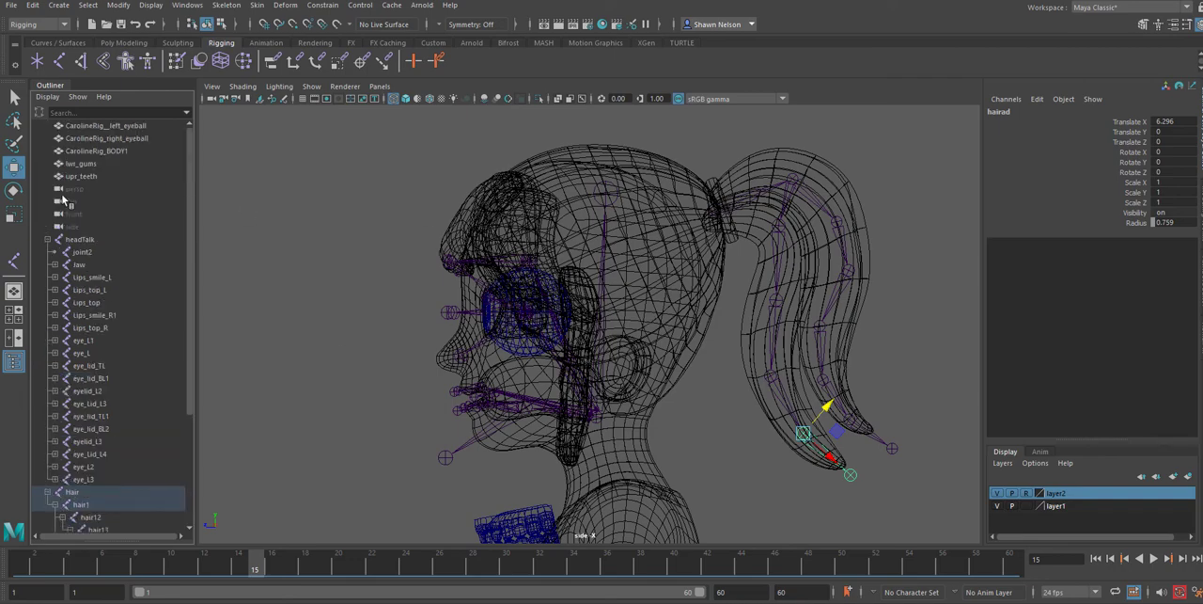
key("q")
left_click(682, 260)
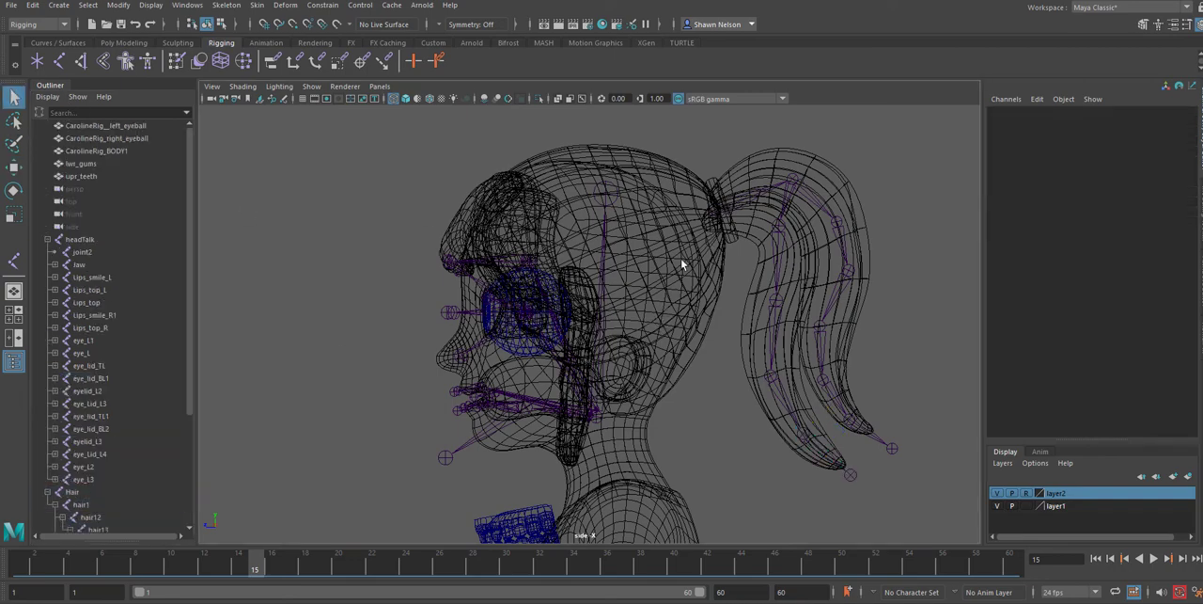
scroll(569, 315, "up", 3)
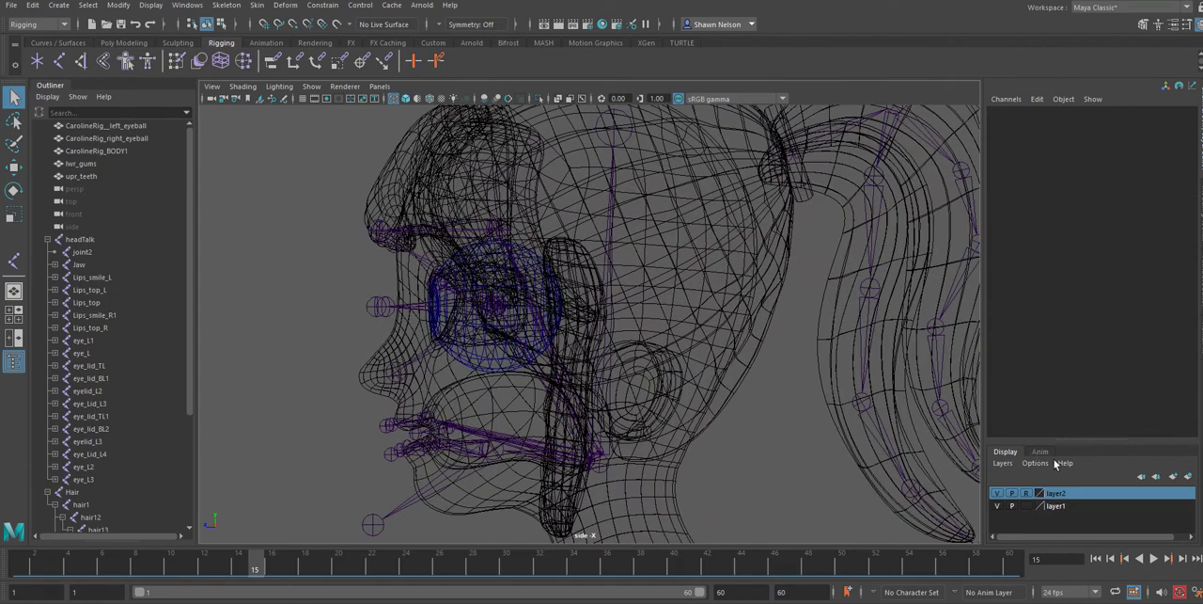
left_click(998, 492)
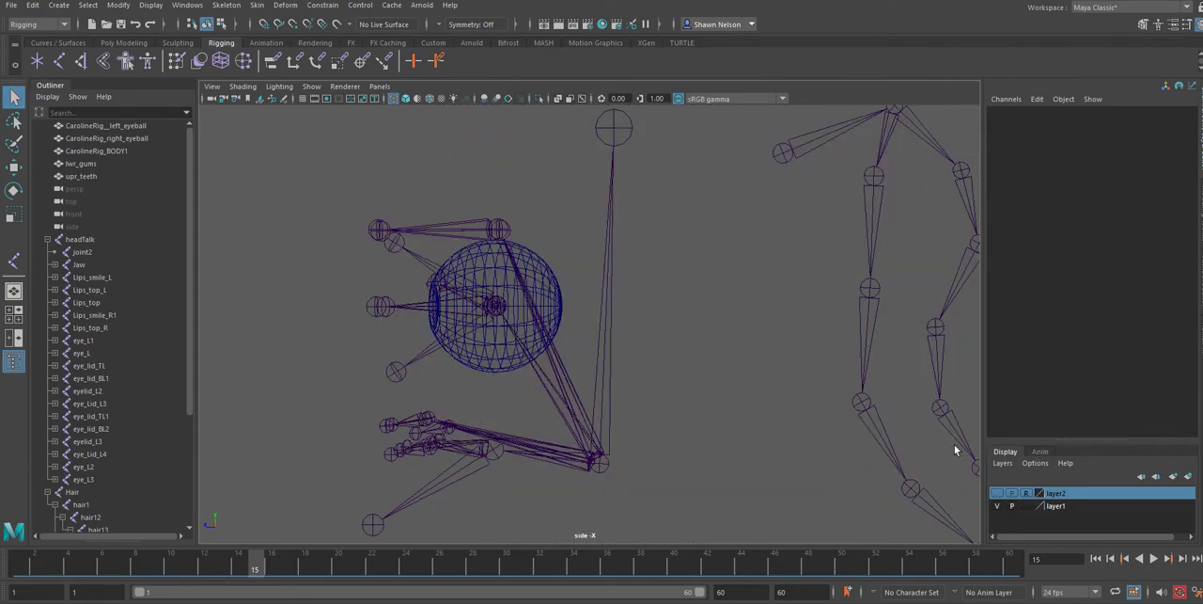
left_click(780, 155)
left_click(615, 135)
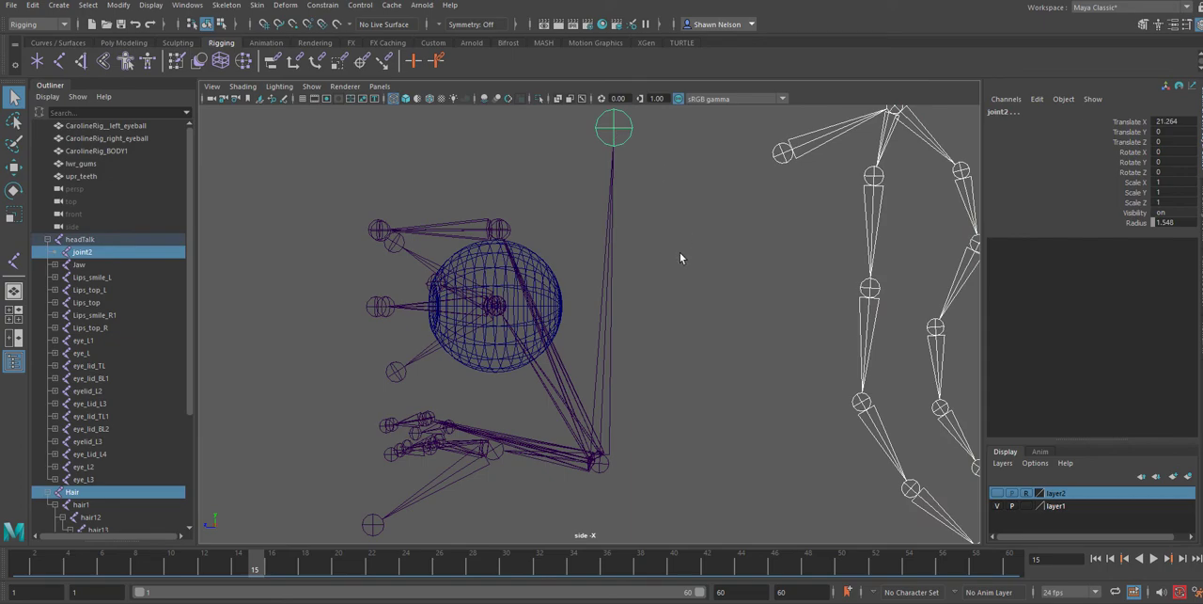
key("p")
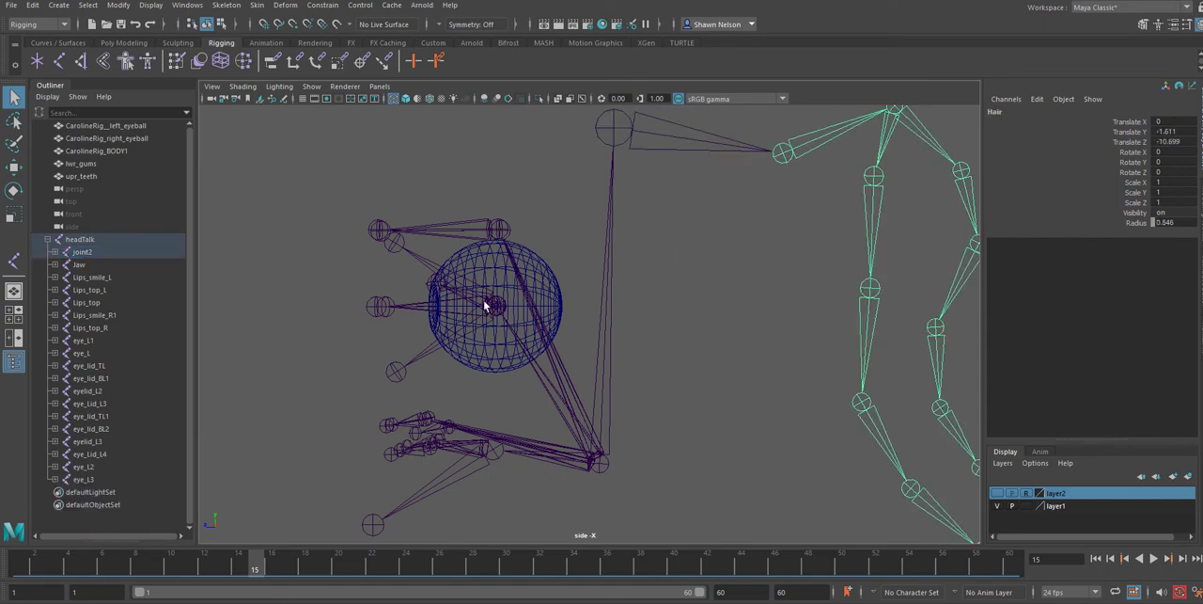
Inspect the headTalk joint hierarchy, the eyeballs and the teeth from several angles in the perspective view
key("space")
left_click_drag(487, 290, 484, 257)
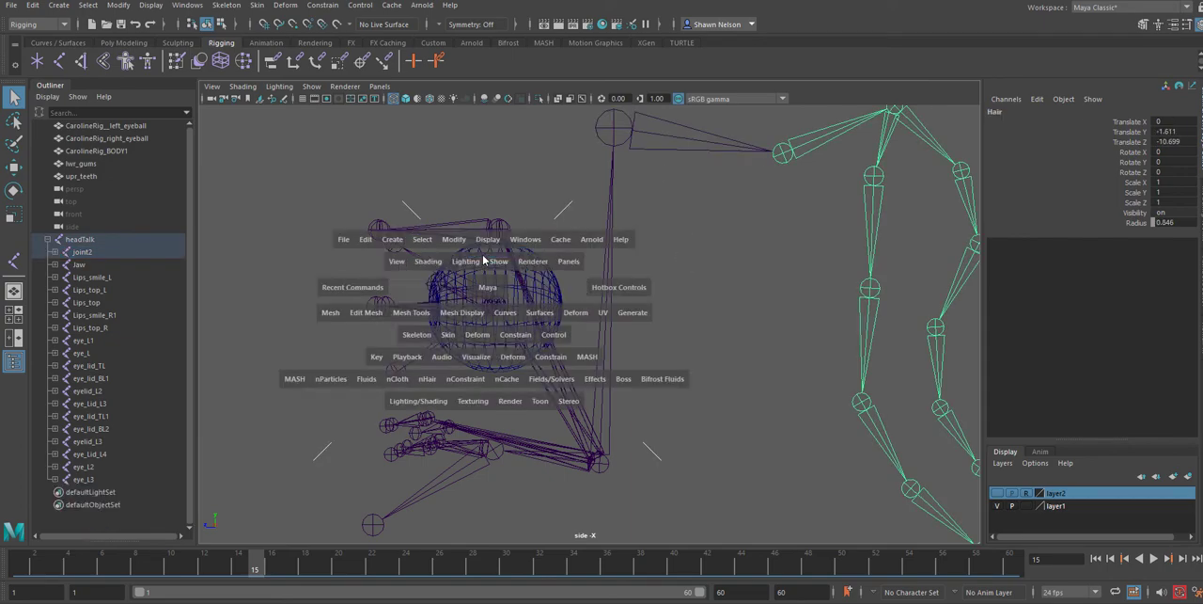
left_click_drag(612, 349, 771, 316, "alt")
right_click_drag(707, 287, 841, 473, "alt")
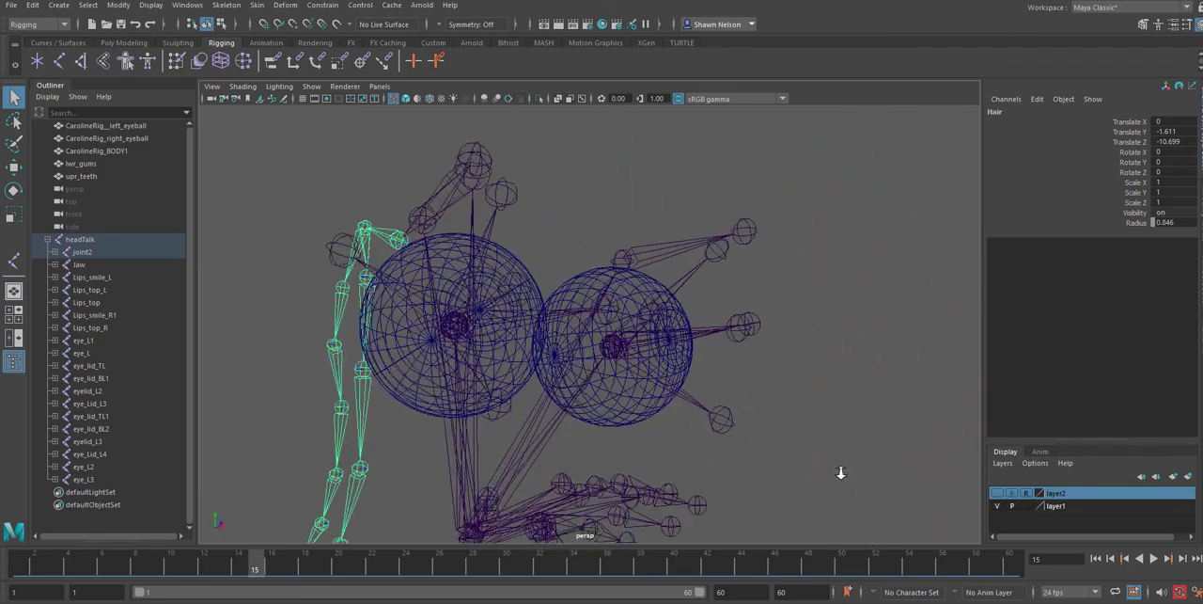
left_click_drag(840, 472, 716, 335, "alt")
left_click(720, 338)
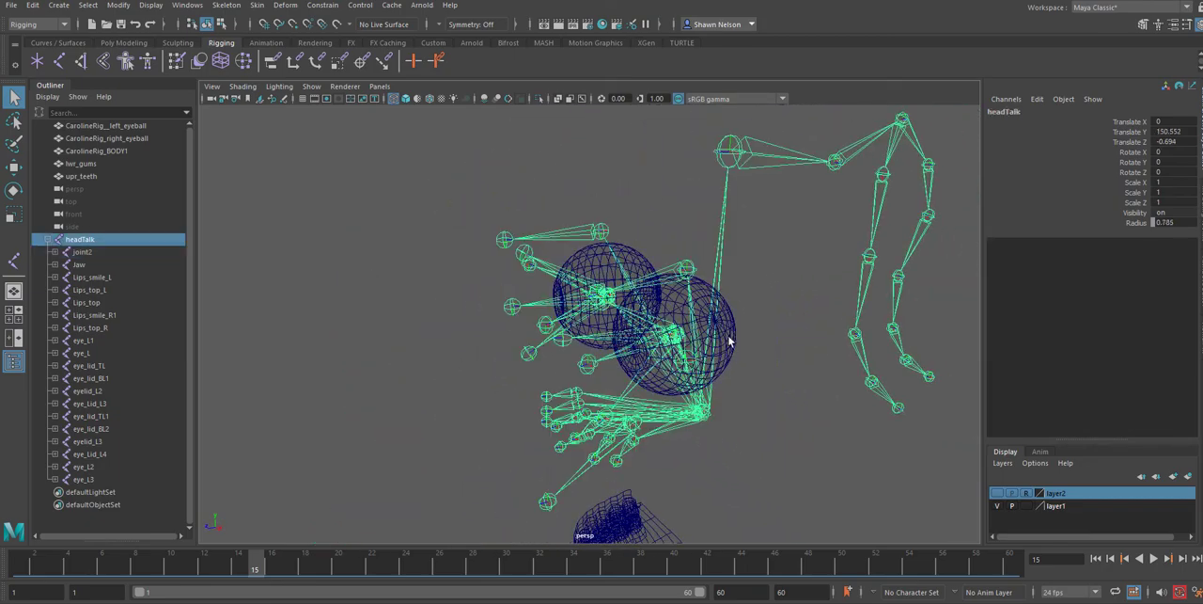
left_click(623, 286)
left_click(590, 268)
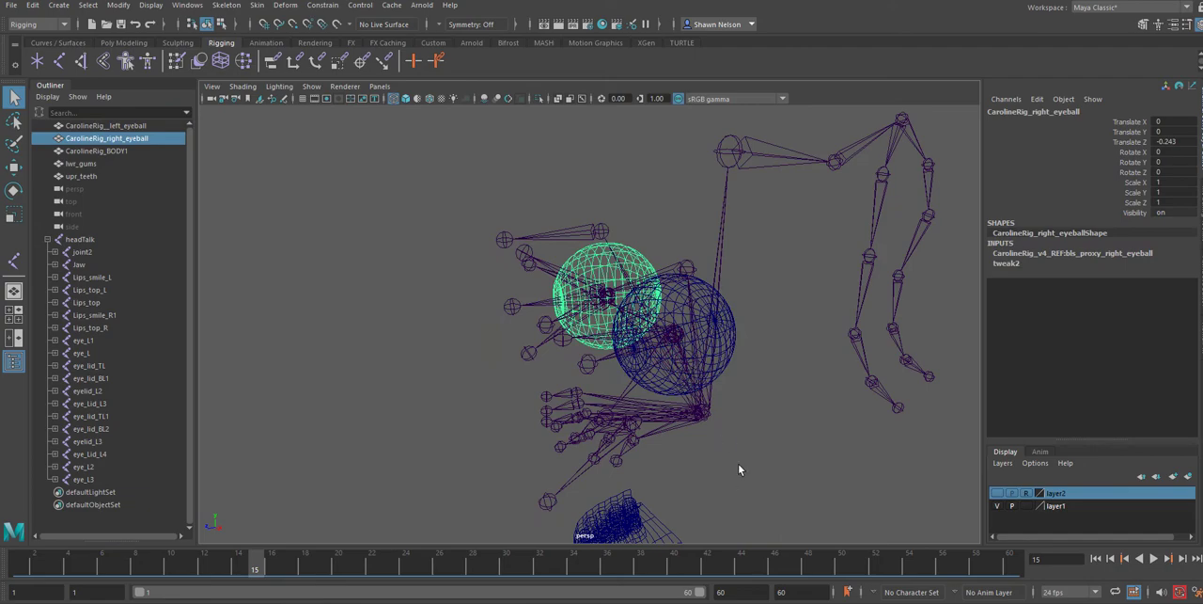
right_click_drag(725, 489, 694, 417, "alt")
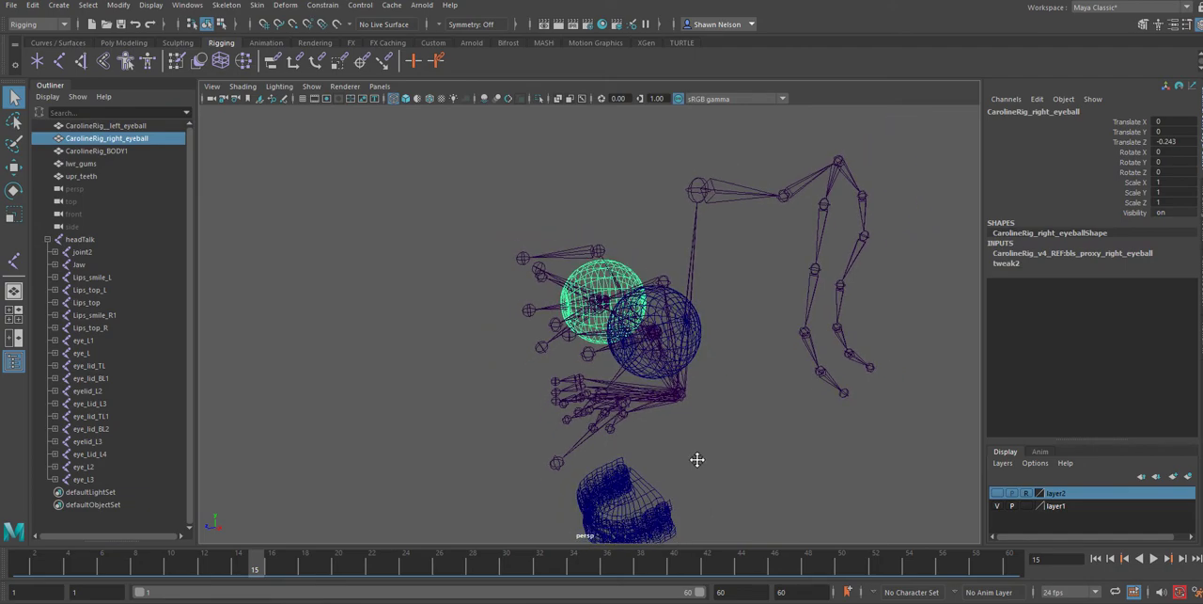
middle_click_drag(696, 459, 691, 371, "alt")
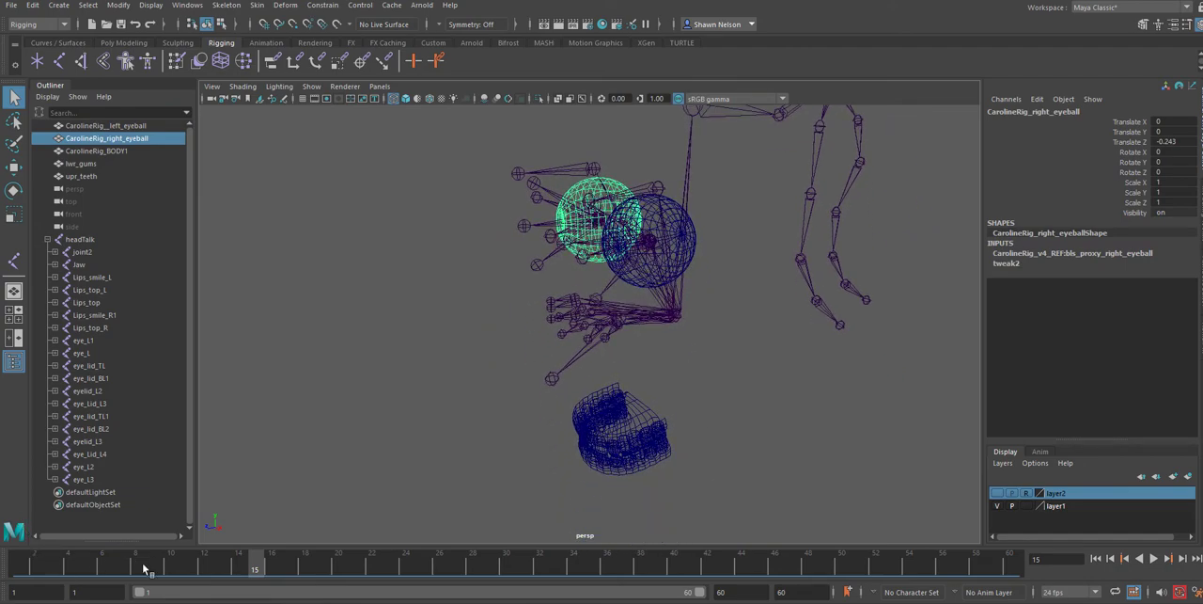
Set the current time to frame 1 and make layer2 visible in the front view
left_click_drag(144, 565, 2, 590)
left_click_drag(696, 383, 739, 349, "alt")
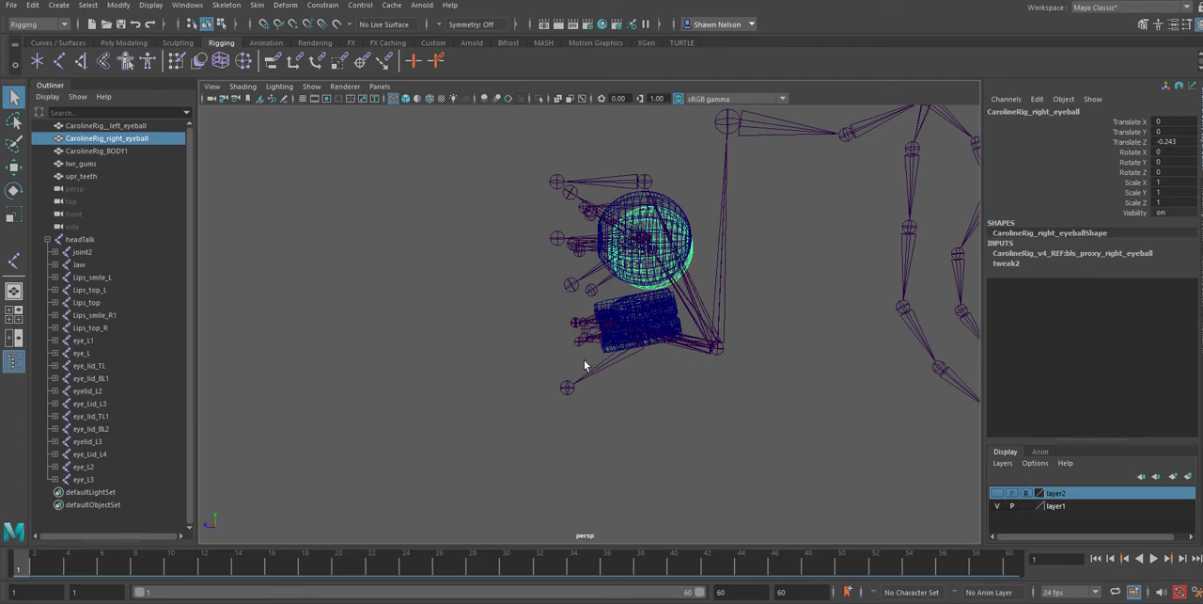
left_click(723, 348)
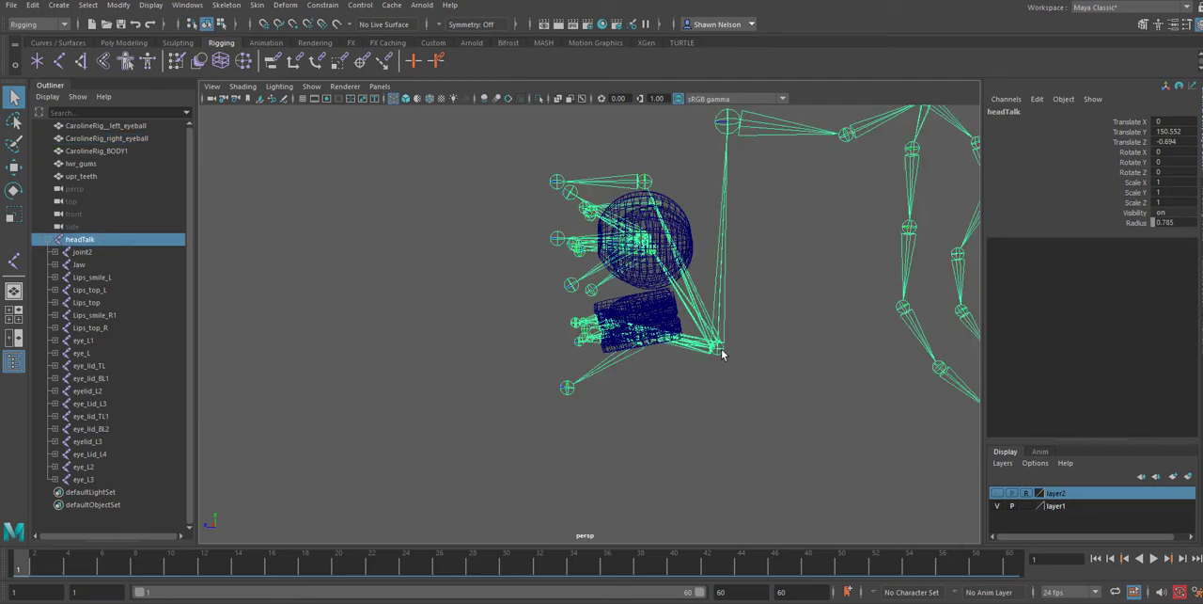
key("space")
left_click_drag(719, 376, 720, 406)
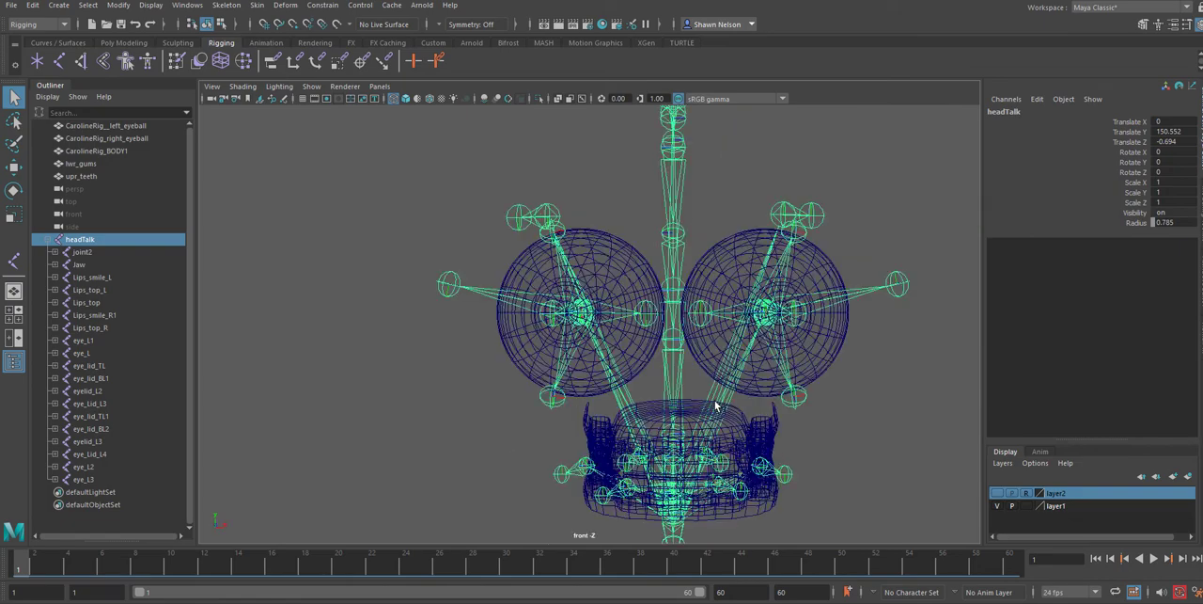
left_click(1000, 494)
middle_click_drag(915, 461, 805, 363, "alt")
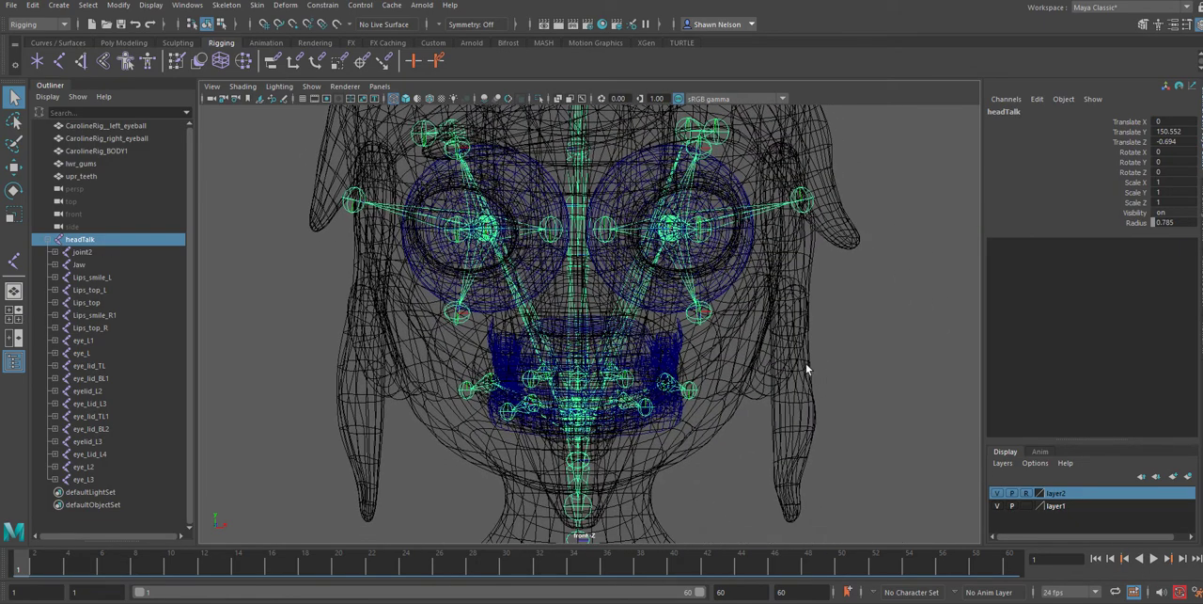
Place a joint at the top of the character's right side hair strand and rename it hair1er
left_click(17, 261)
left_click(371, 181)
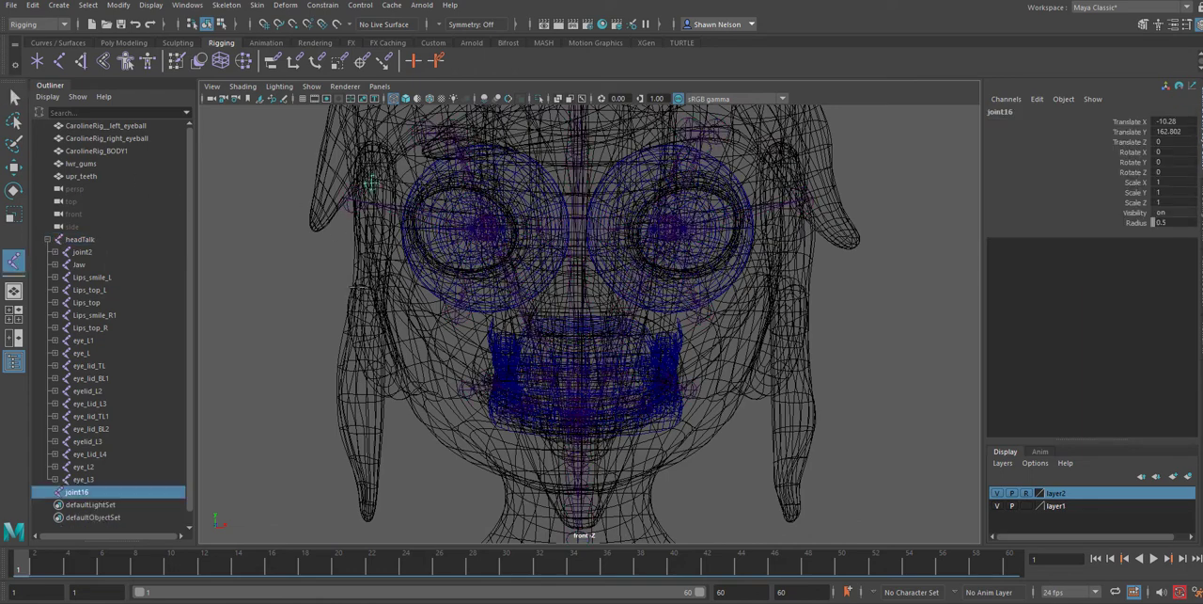
double_click(75, 492)
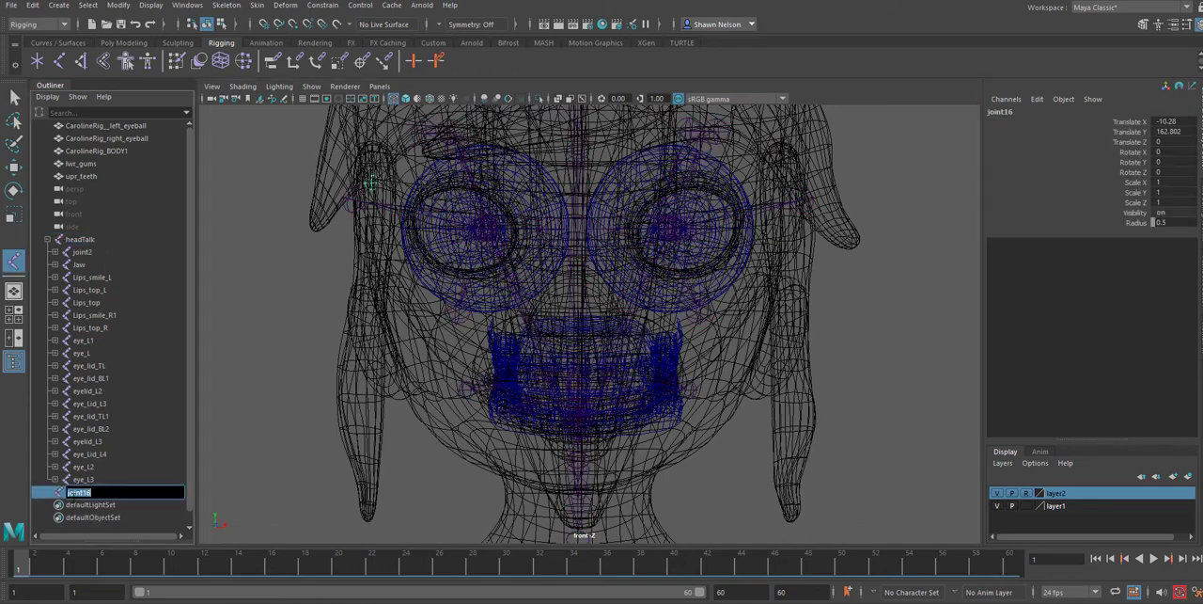
type("hair1er")
Extend the hair1er chain with one joint midway down the side strand and one at its tip
left_click(366, 305)
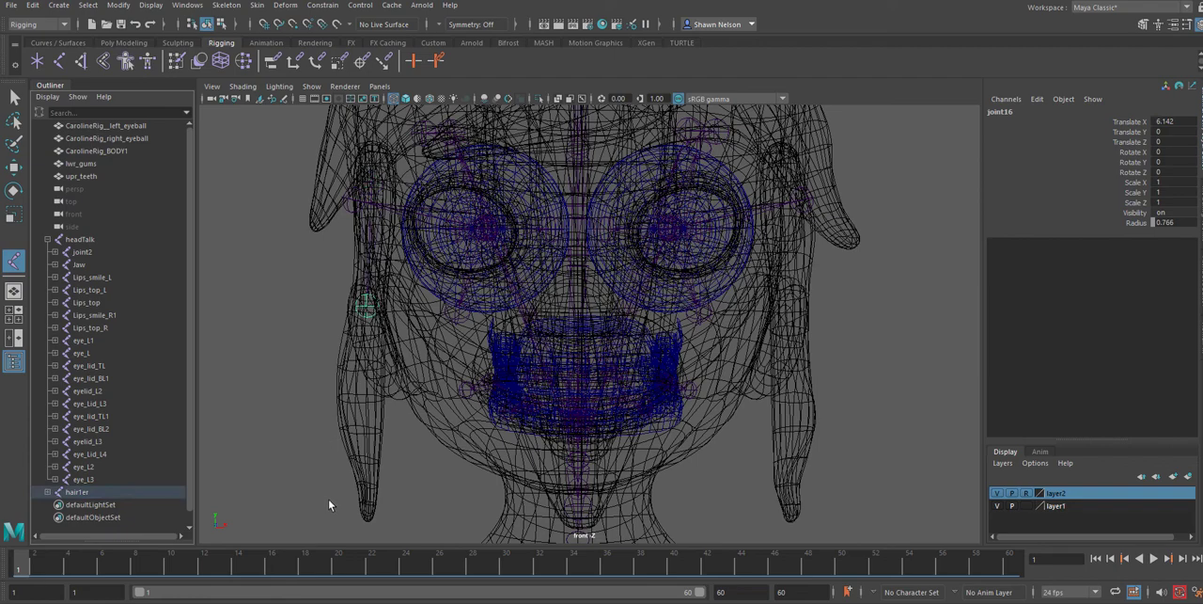
left_click(364, 518)
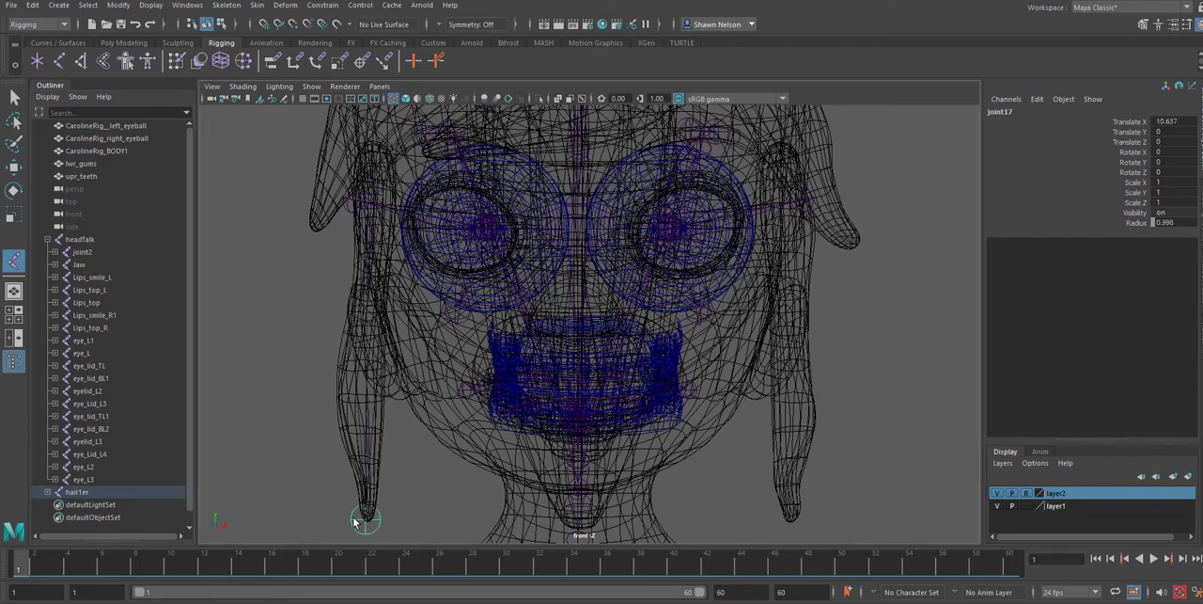
key("q")
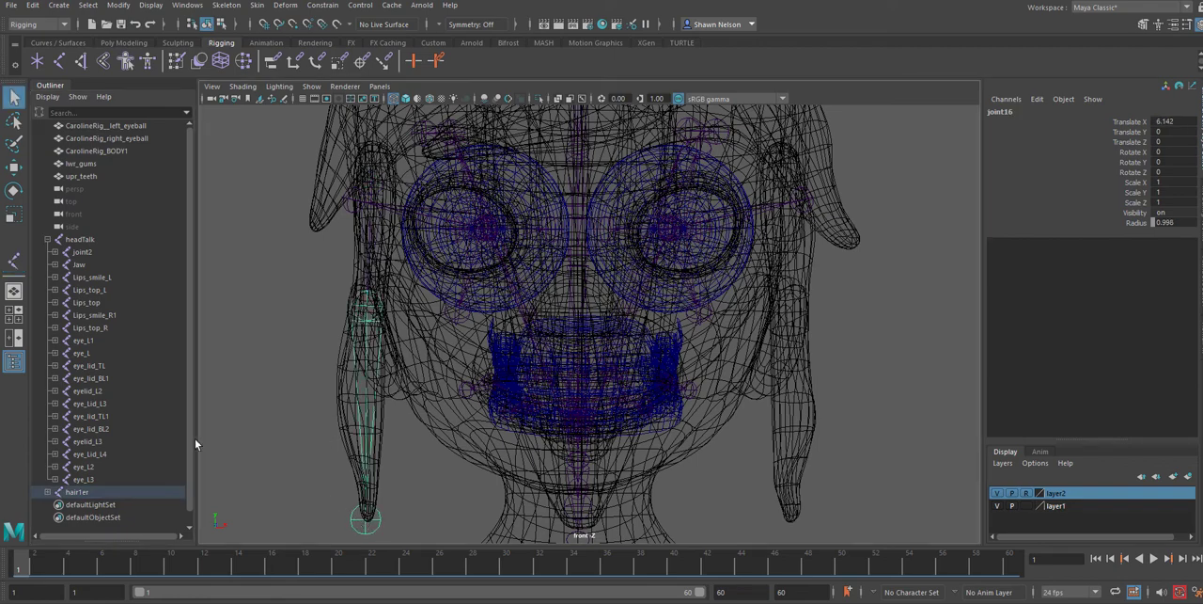
Rename the middle joint of the side strand chain to hair1gg and the tip joint to hair1eee
left_click(49, 493)
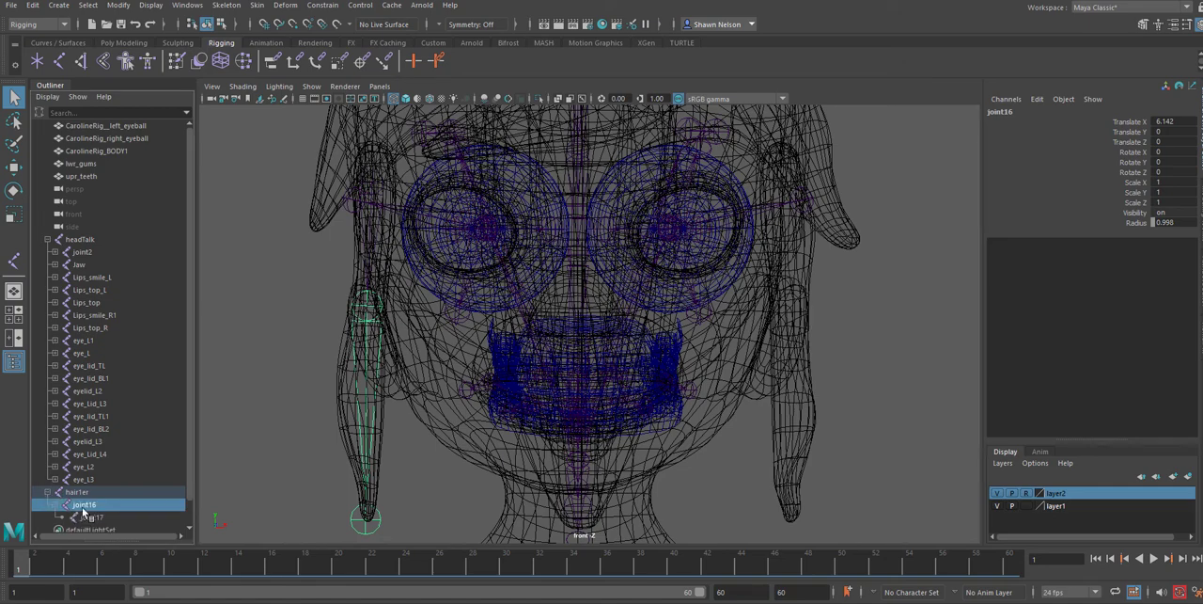
double_click(87, 505)
type("hair1gg")
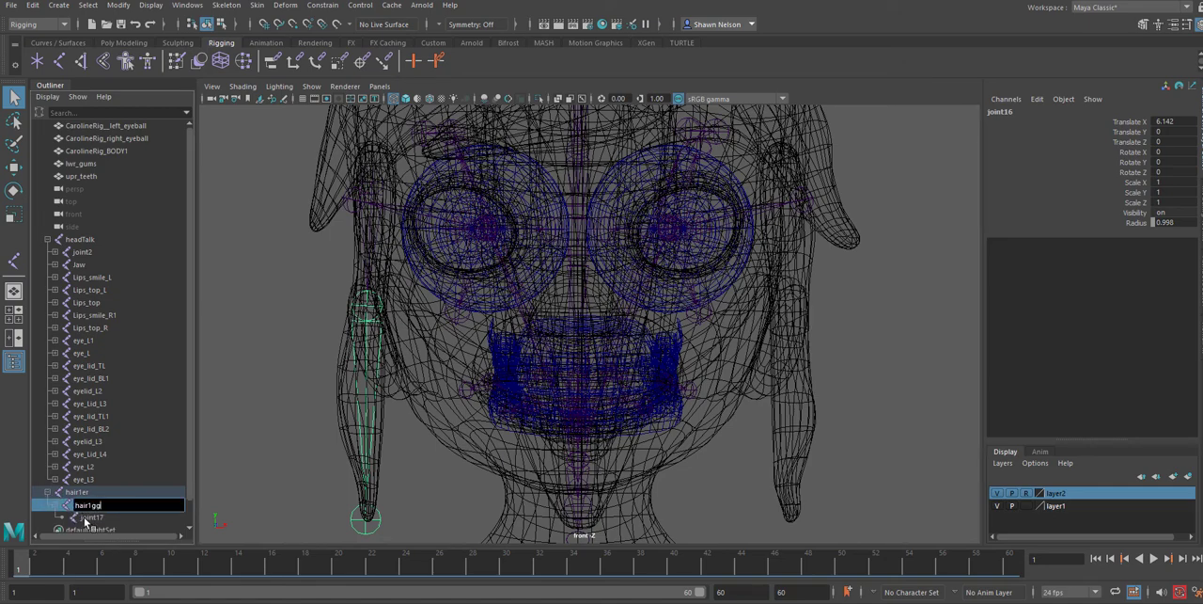
key("Return")
double_click(91, 518)
type("hair1eee")
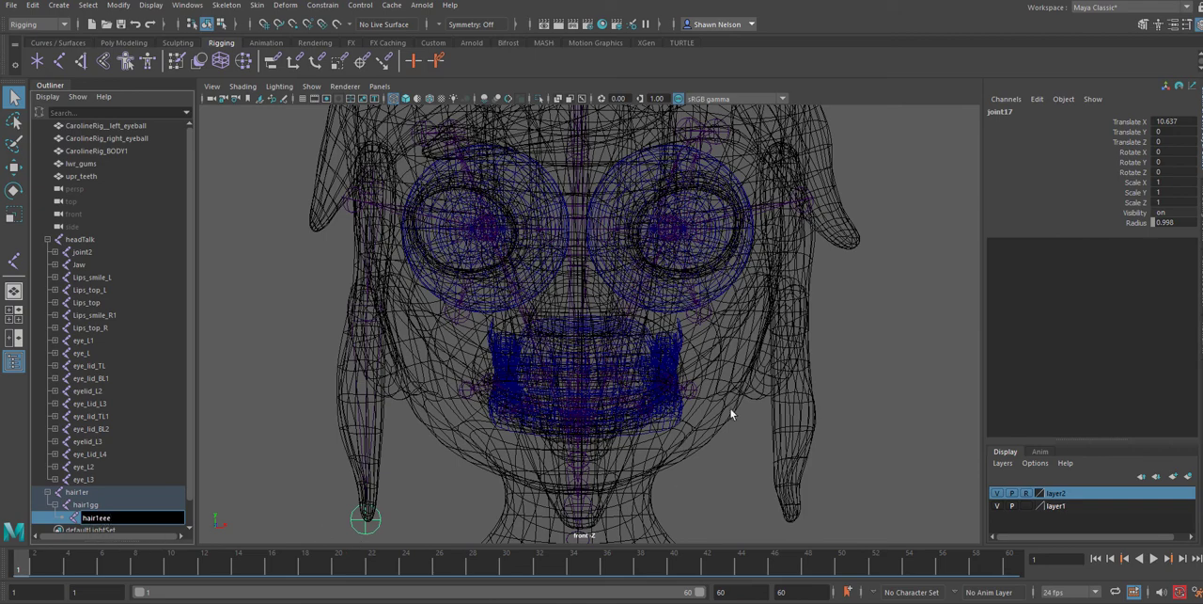
left_click(803, 342)
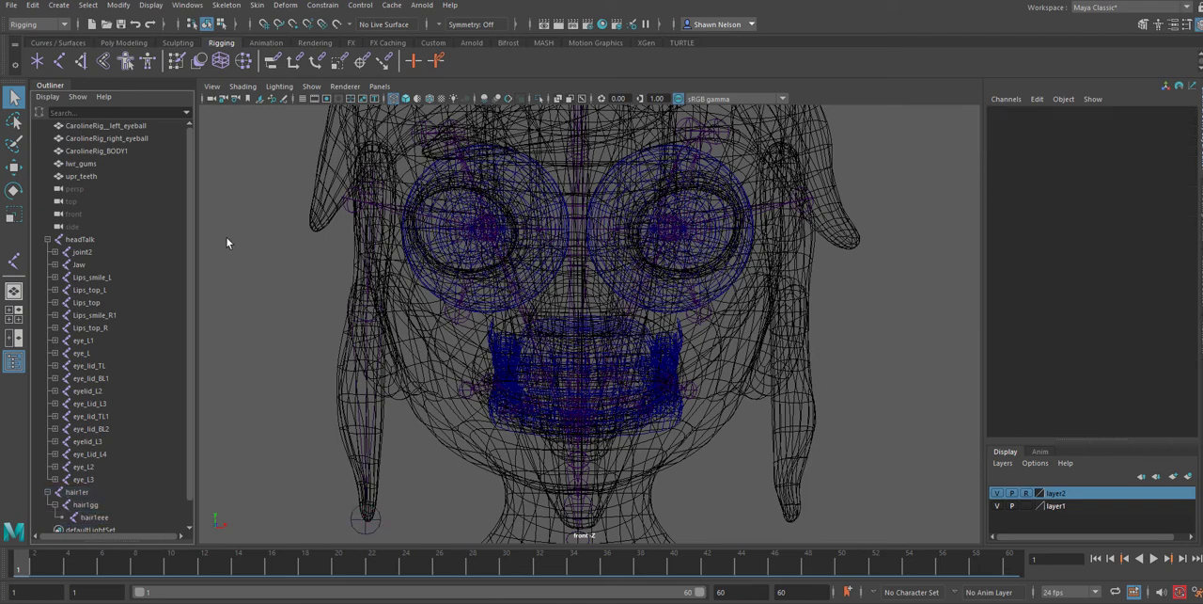
Move the hair1er chain forward into the shaded side strand, to a Translate Z of 1.335
left_click(14, 167)
left_click(367, 181)
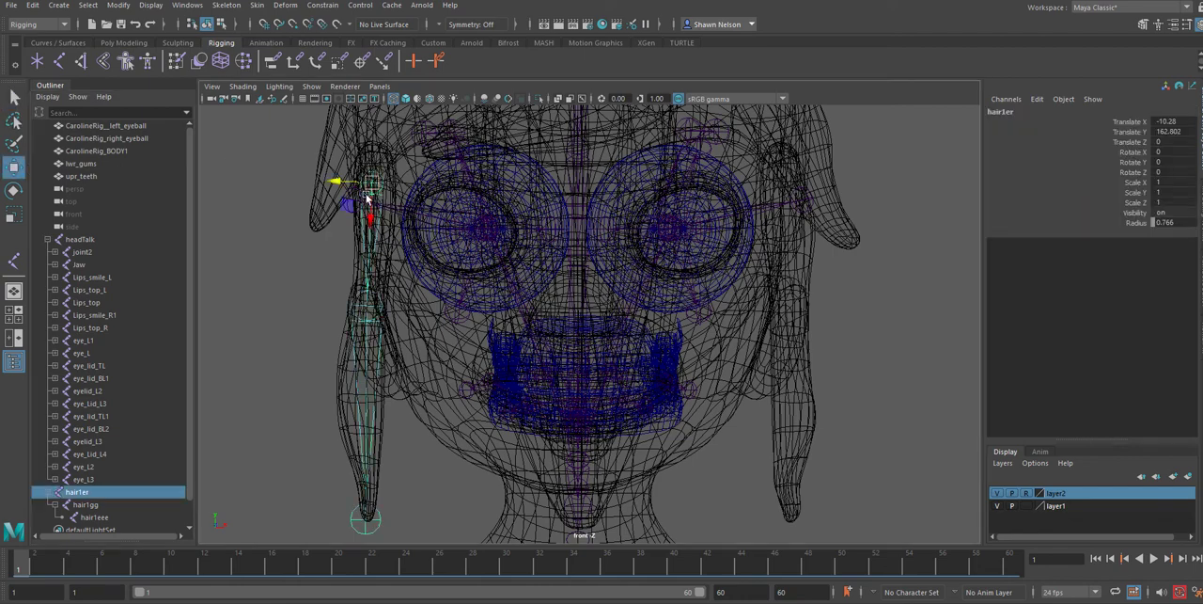
key("space")
left_click_drag(380, 193, 380, 163)
left_click_drag(415, 222, 706, 261, "alt")
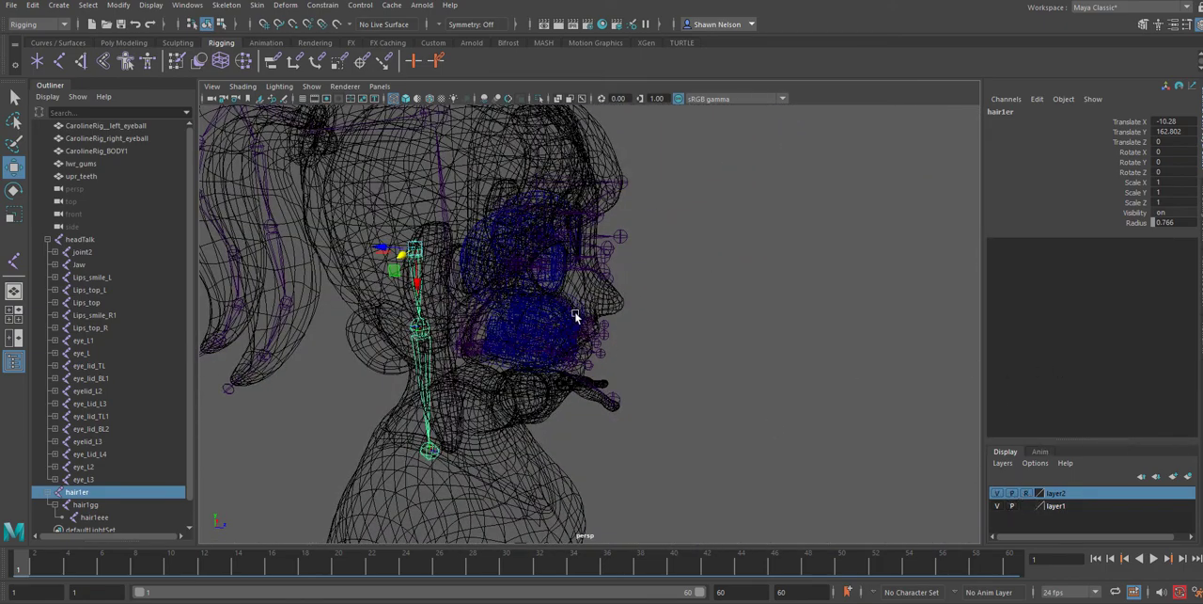
key("5")
left_click_drag(381, 248, 402, 282)
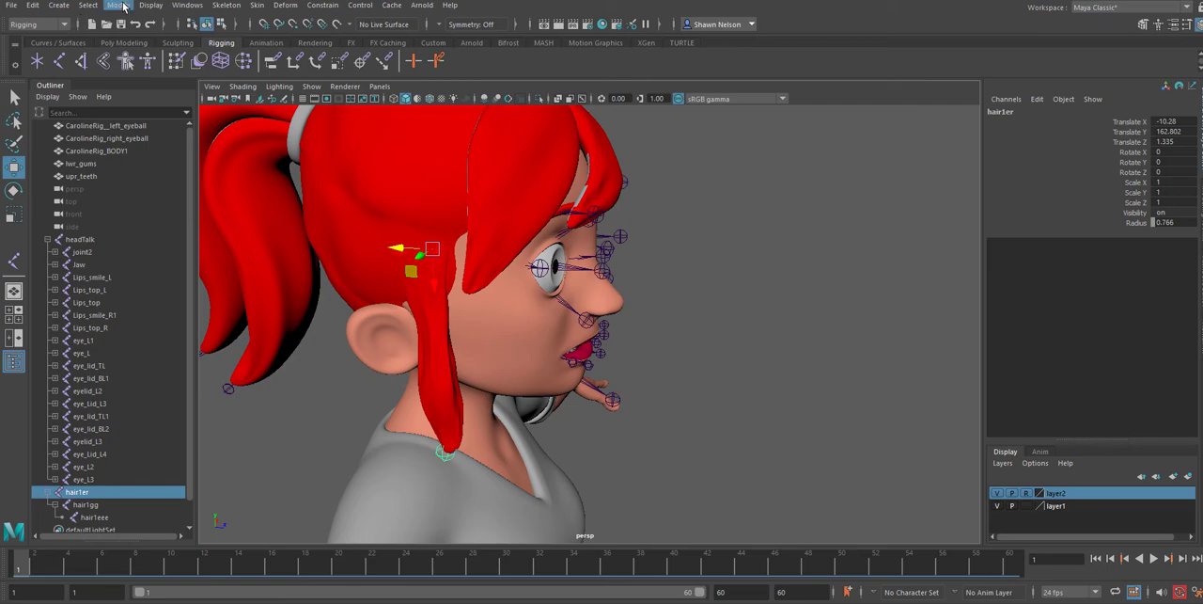
Mirror the hair1er joint chain to the side hair strand on the opposite side of the head
left_click(225, 5)
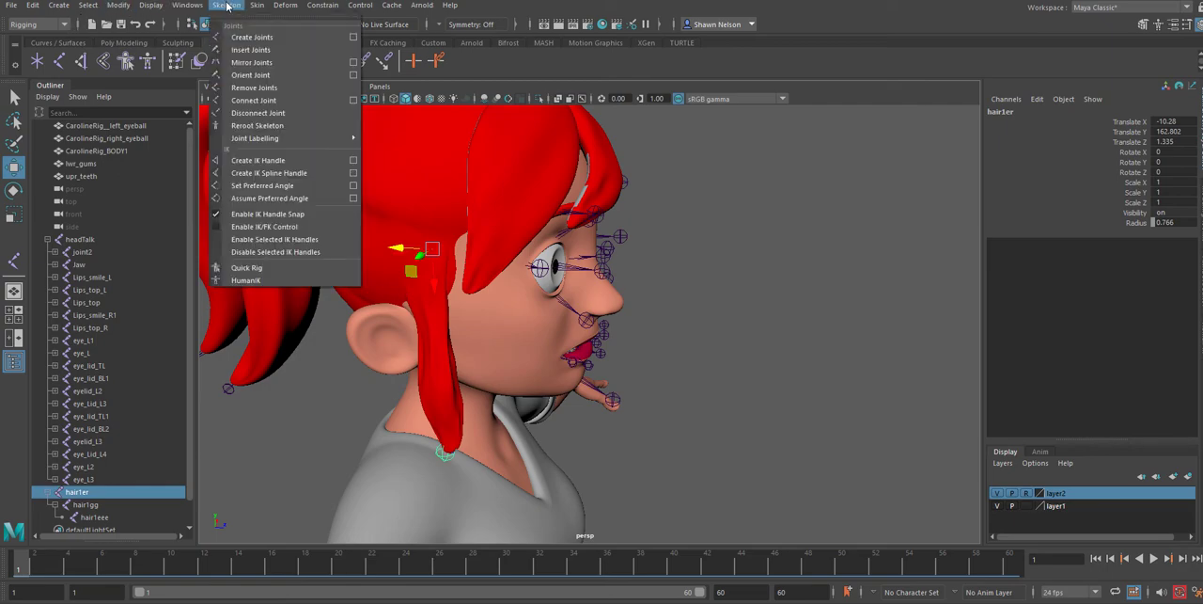
left_click(252, 66)
left_click_drag(746, 306, 482, 320, "alt")
Rename the mirrored chain's root joint to hair1er1ee and its middle joint to hair1gg1eeee
scroll(104, 427, "down", 2)
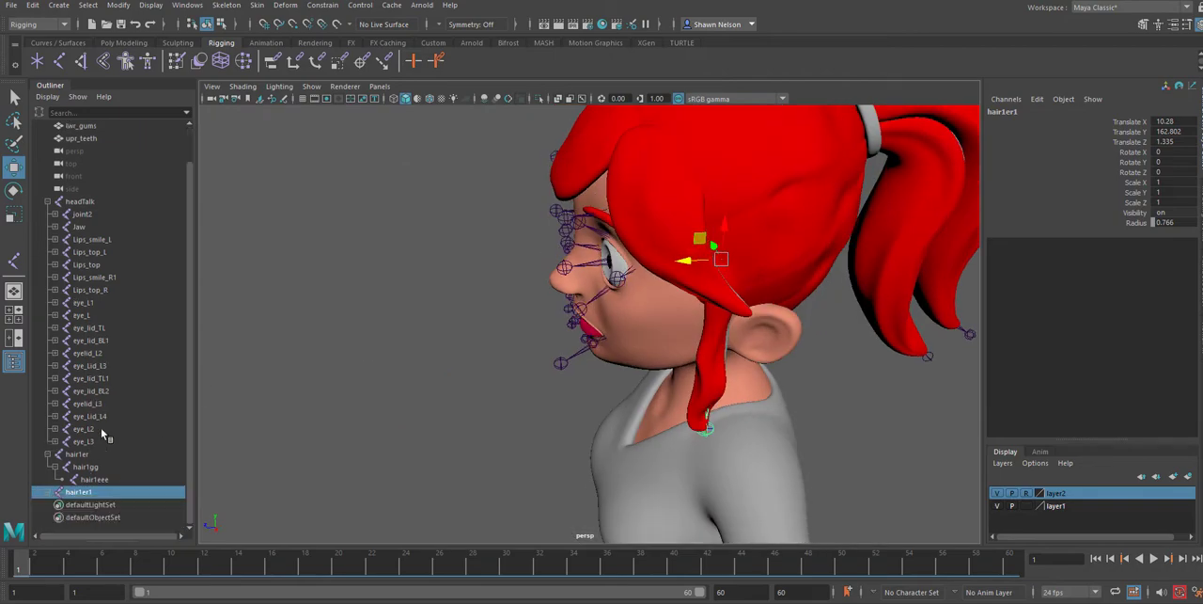
left_click(49, 493)
double_click(81, 492)
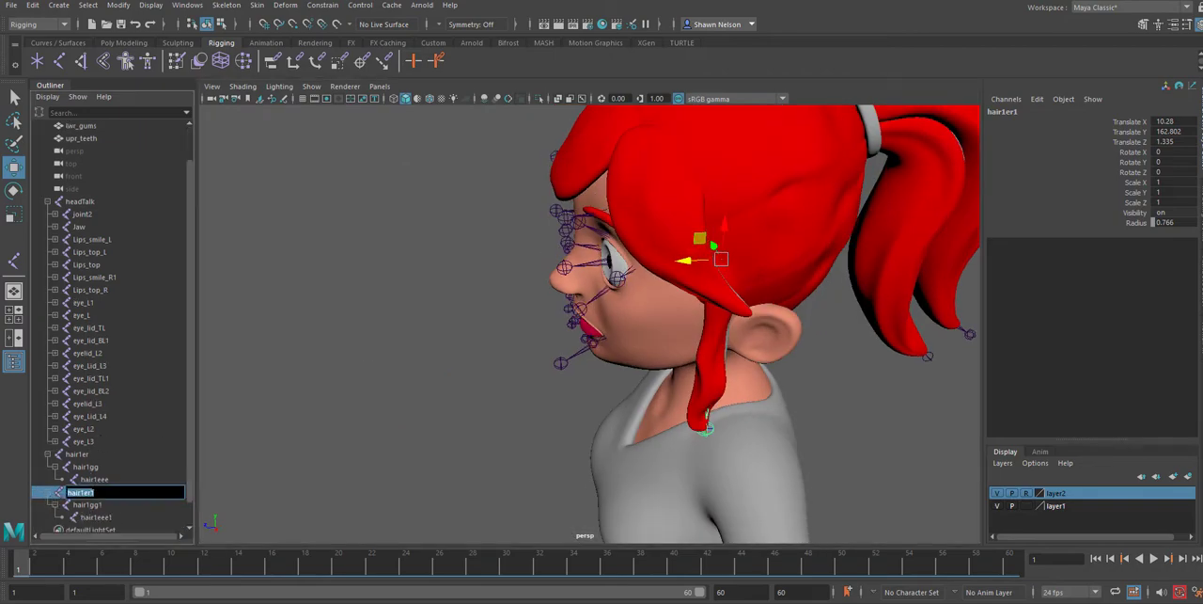
left_click(95, 492)
type("ee")
double_click(92, 506)
left_click(95, 505)
type("eeee")
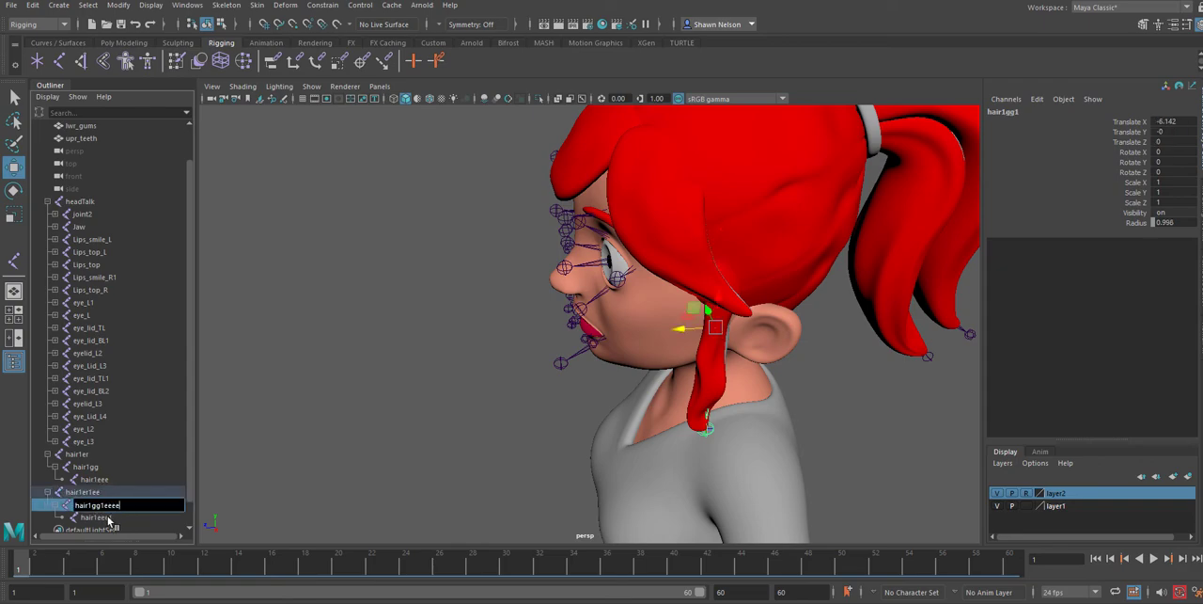
Rename the tip joint of the mirrored side strand chain to eeehair and clear the selection
left_click(108, 518)
double_click(108, 518)
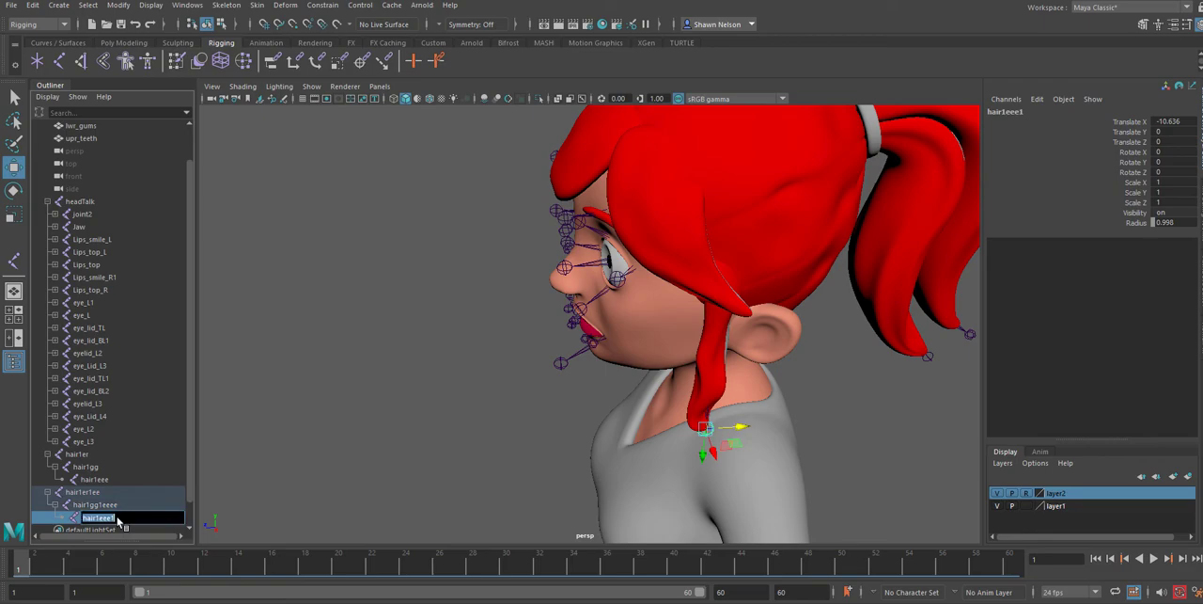
type("eeehair")
left_click(143, 492)
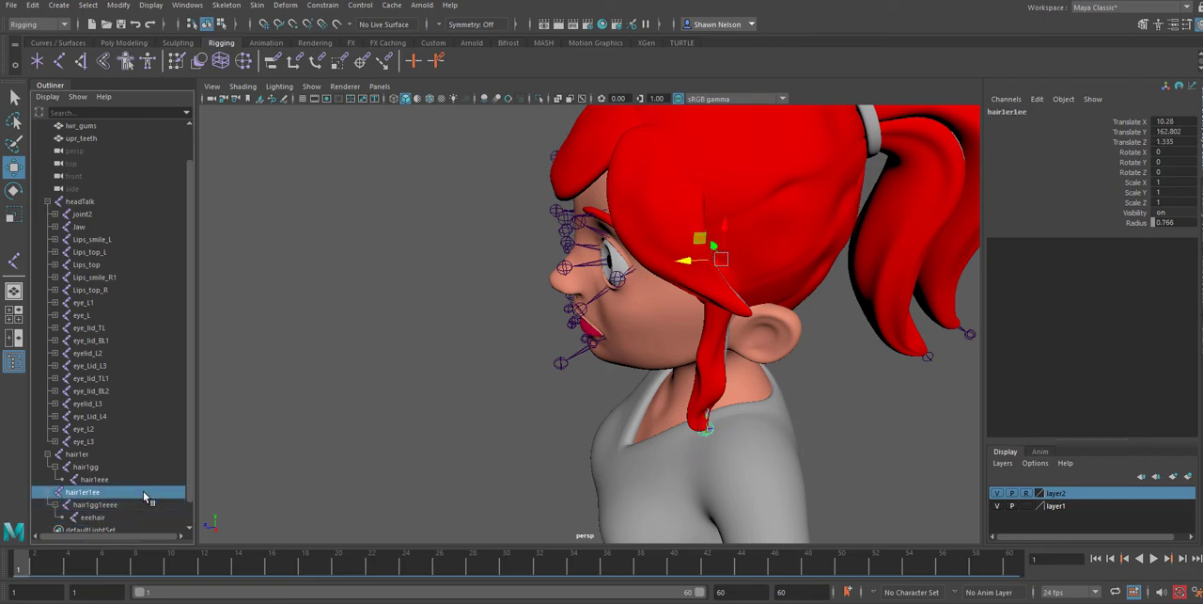
left_click(796, 340)
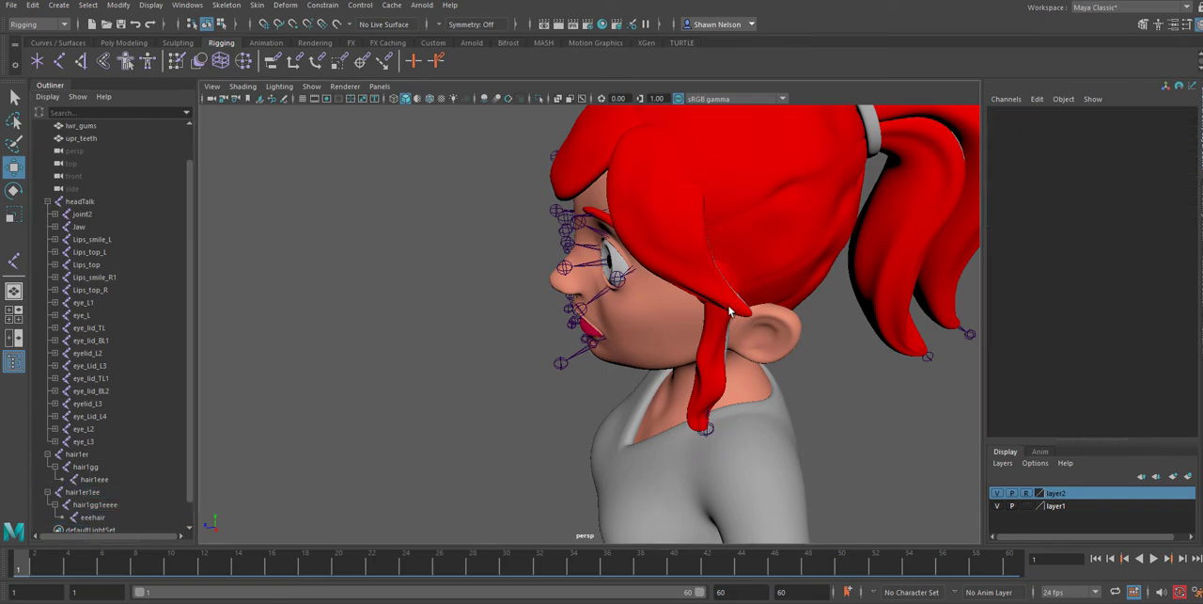
Hide layer2 and parent the hair1er1ee and hair1er strand chains under the joint at the top of the head skeleton
left_click(998, 494)
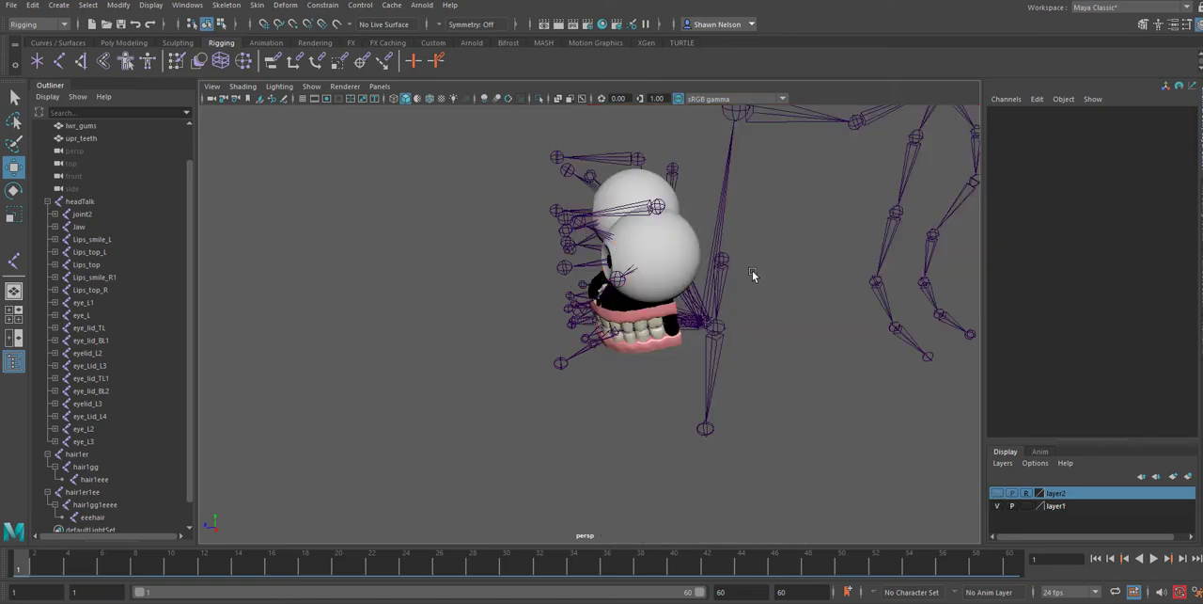
left_click_drag(764, 288, 744, 247, "alt")
left_click(740, 246)
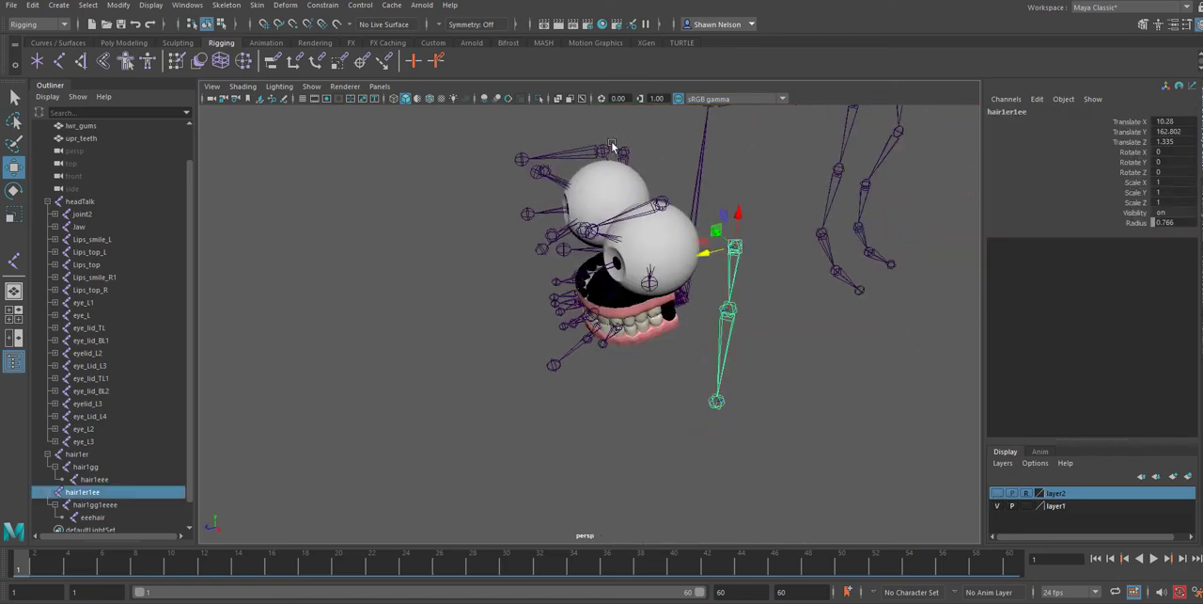
left_click_drag(636, 181, 413, 218, "alt")
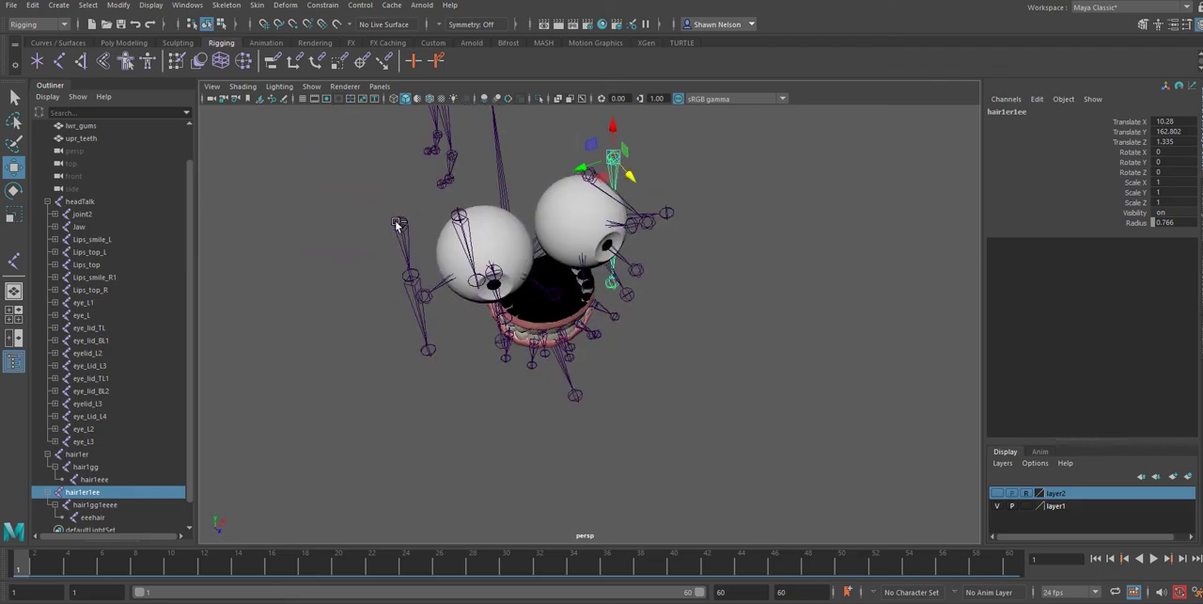
left_click(401, 223, "shift")
left_click_drag(775, 217, 749, 418, "alt")
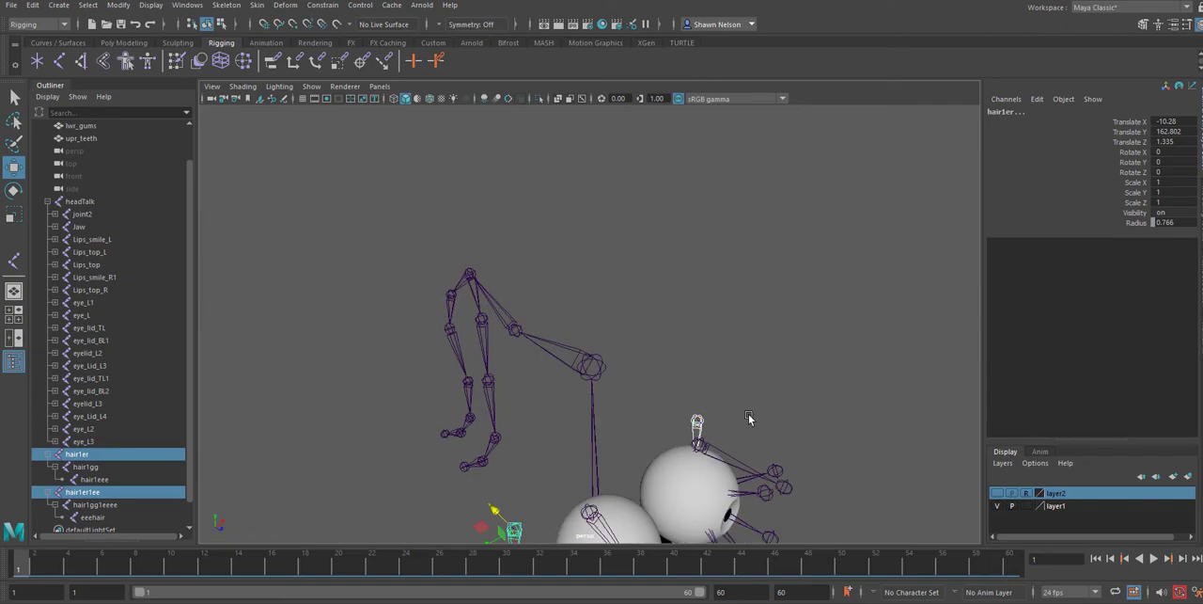
left_click(589, 367, "shift")
left_click(617, 364, "shift")
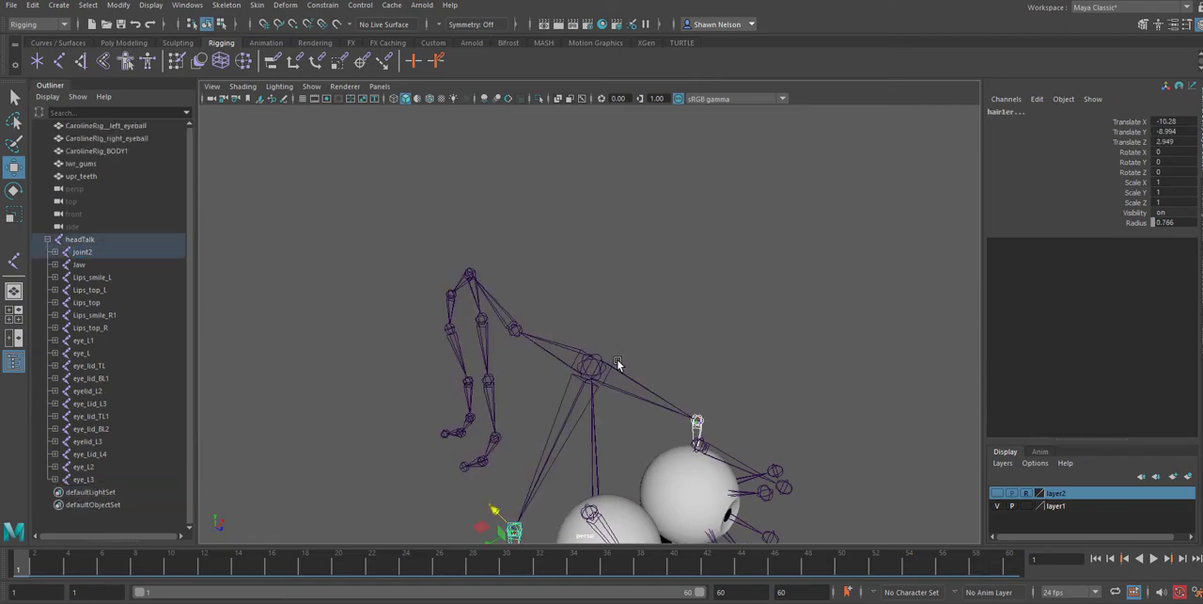
Select the headTalk root joint to check the full hierarchy and show layer2 again
left_click_drag(694, 358, 550, 458, "alt")
middle_click_drag(638, 494, 575, 316, "alt")
mouse_move(574, 316)
left_mouse_down("alt")
mouse_move(567, 328)
mouse_move(597, 350)
mouse_move(611, 340)
mouse_move(567, 331)
left_mouse_up("alt")
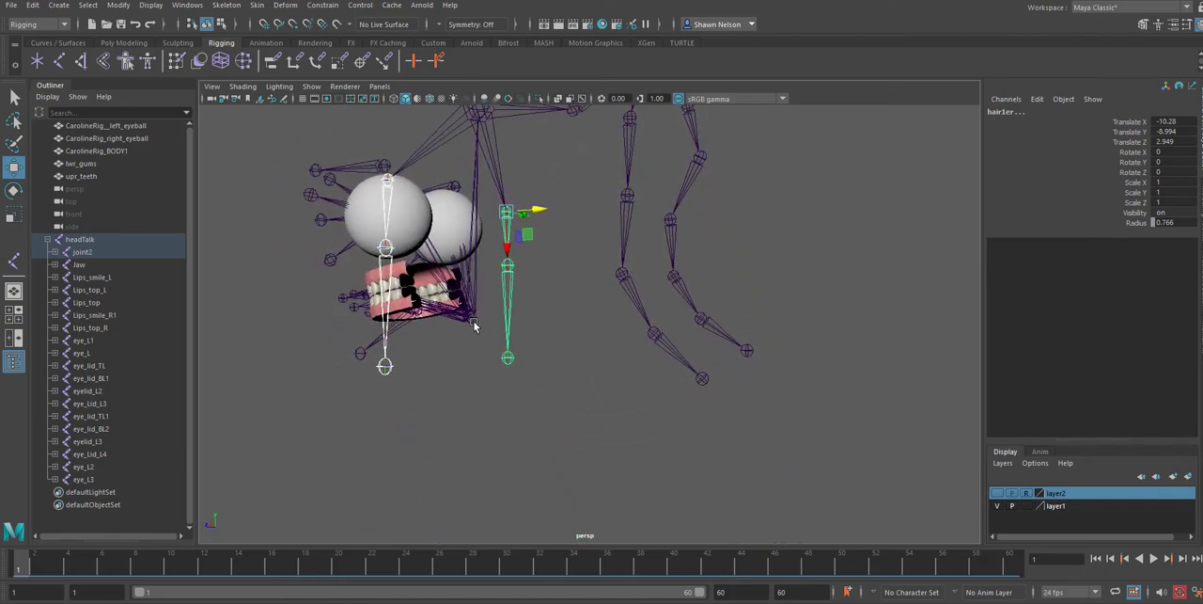
left_click(473, 324)
left_click_drag(548, 419, 601, 371, "alt")
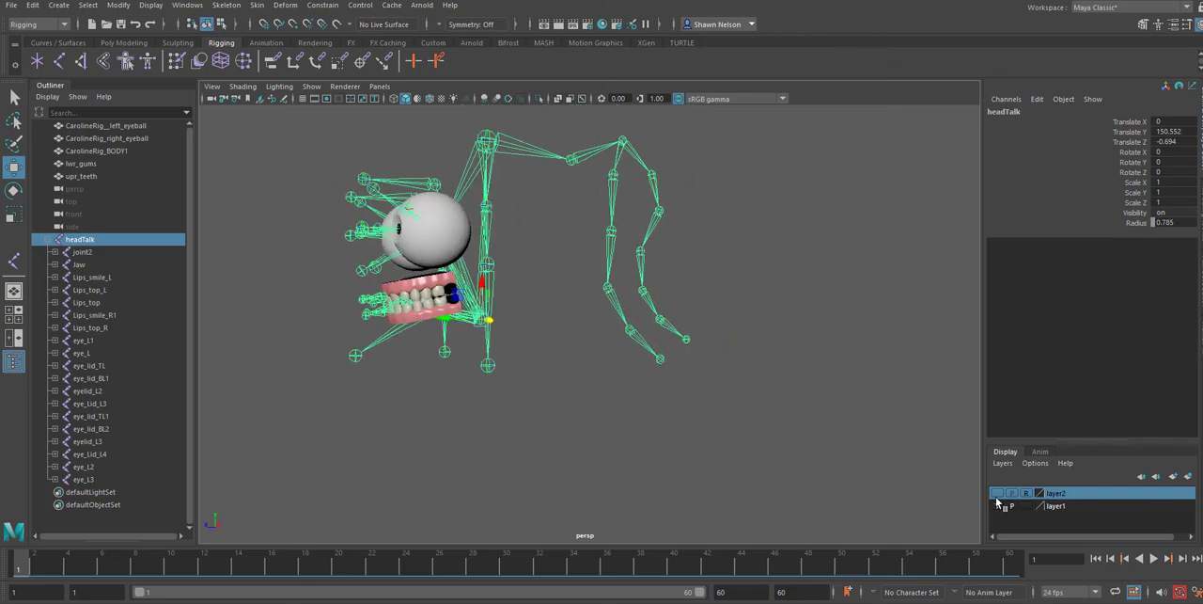
left_click(997, 493)
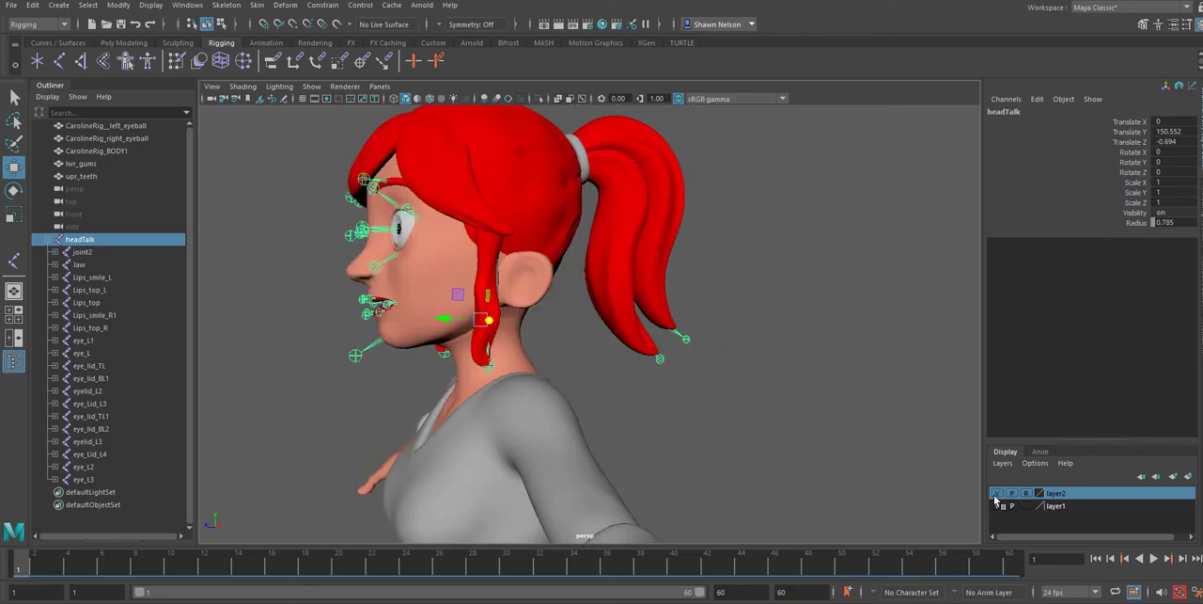
Save the scene, continuing past the student version notice
left_click(11, 6)
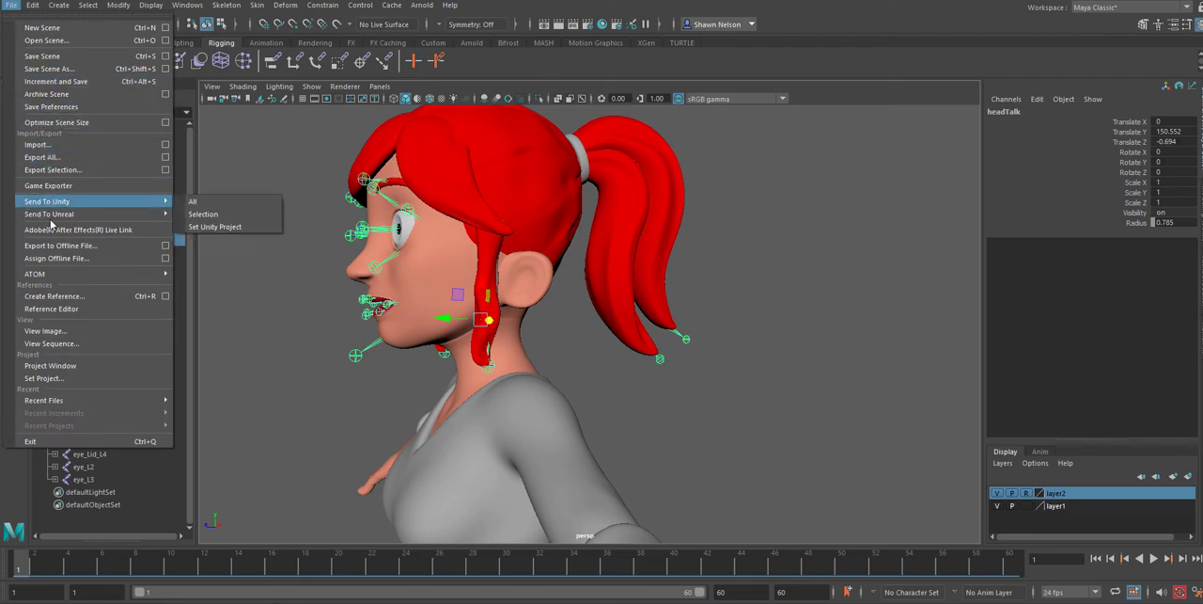
left_click(47, 55)
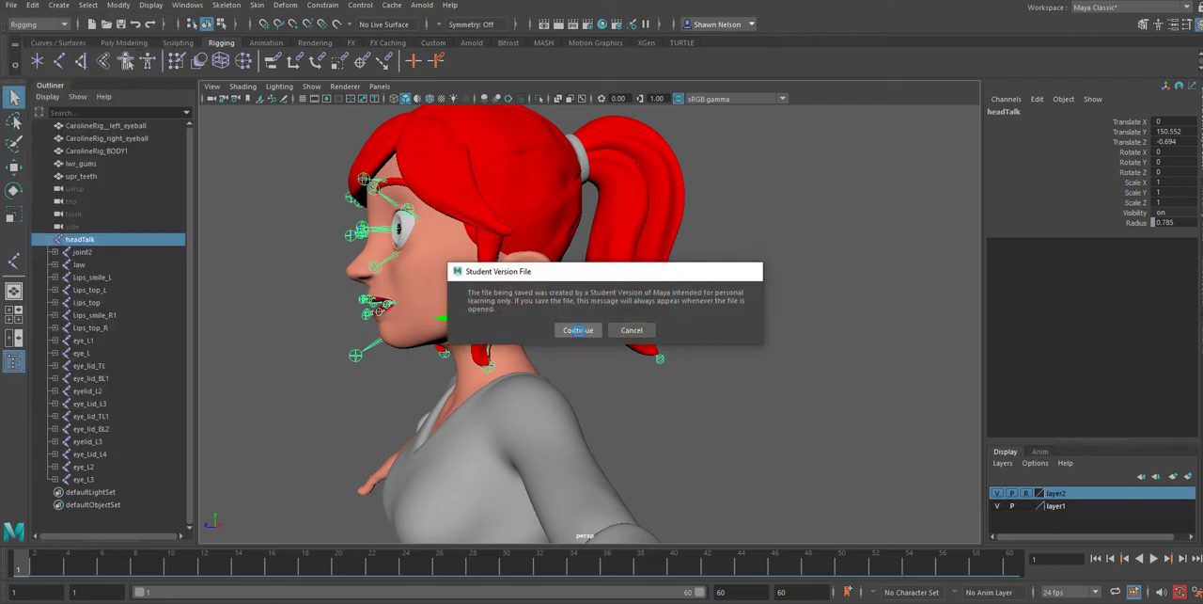
left_click(578, 329)
Bind the CarolineRig_BODY1 mesh to headTalk and its child joints through eye_L3 with Bind Skin
left_click(81, 481, "shift")
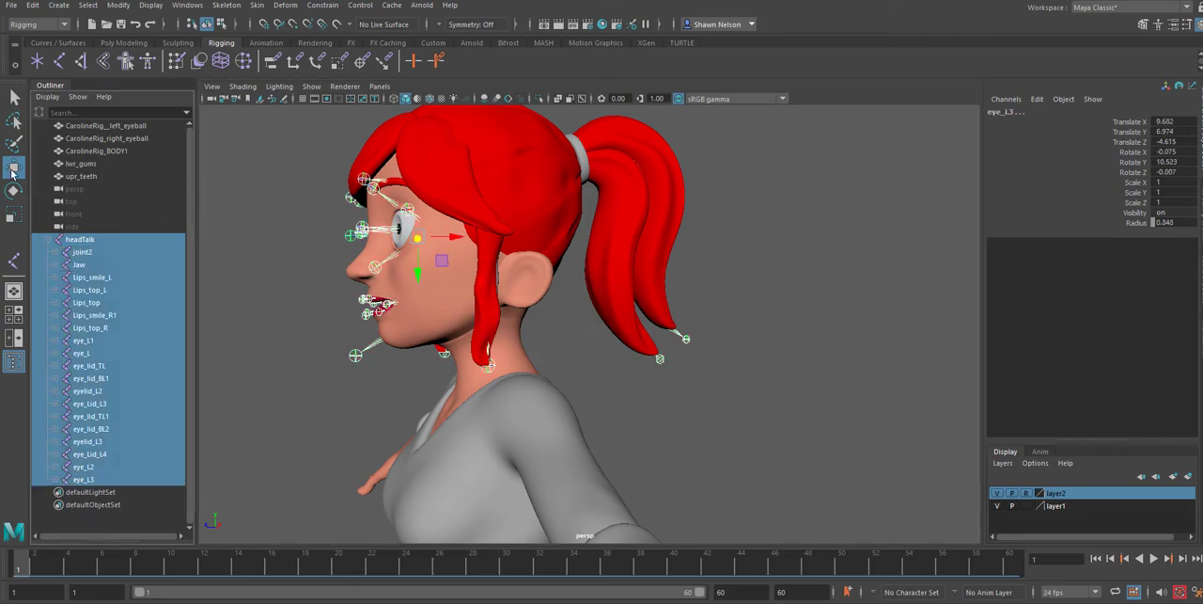
left_click(111, 152, "ctrl")
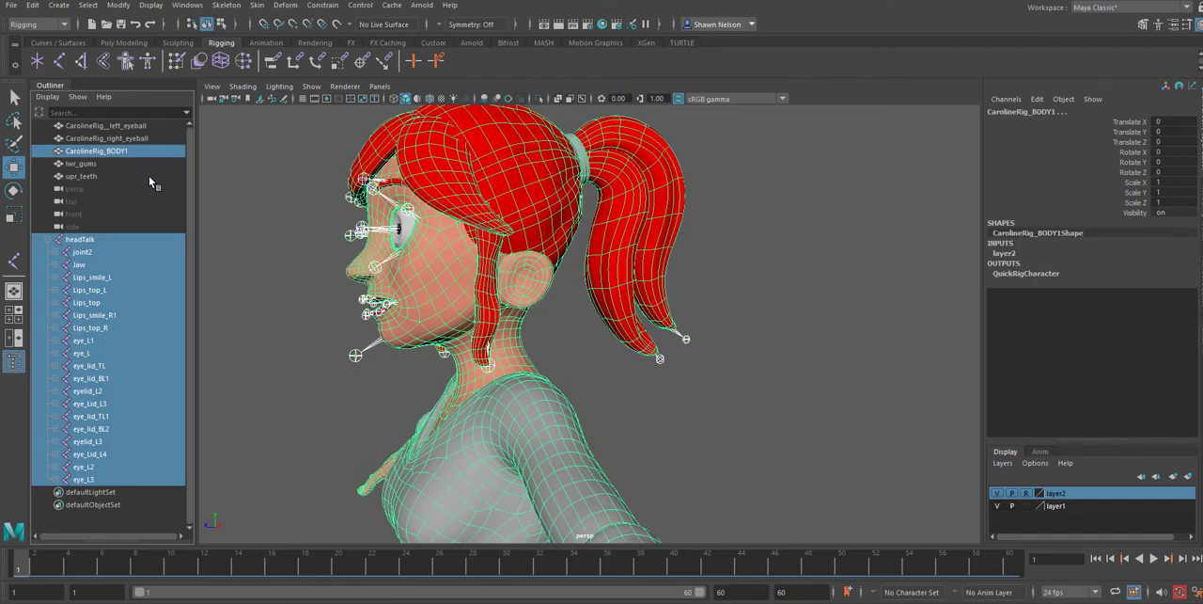
left_click(252, 8)
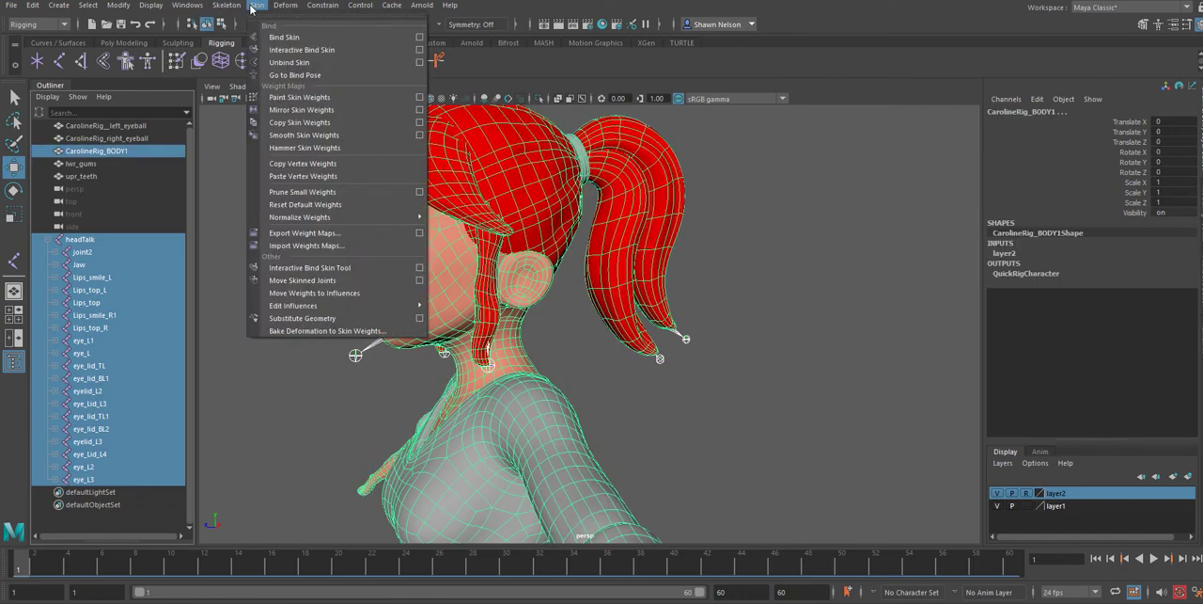
left_click(324, 36)
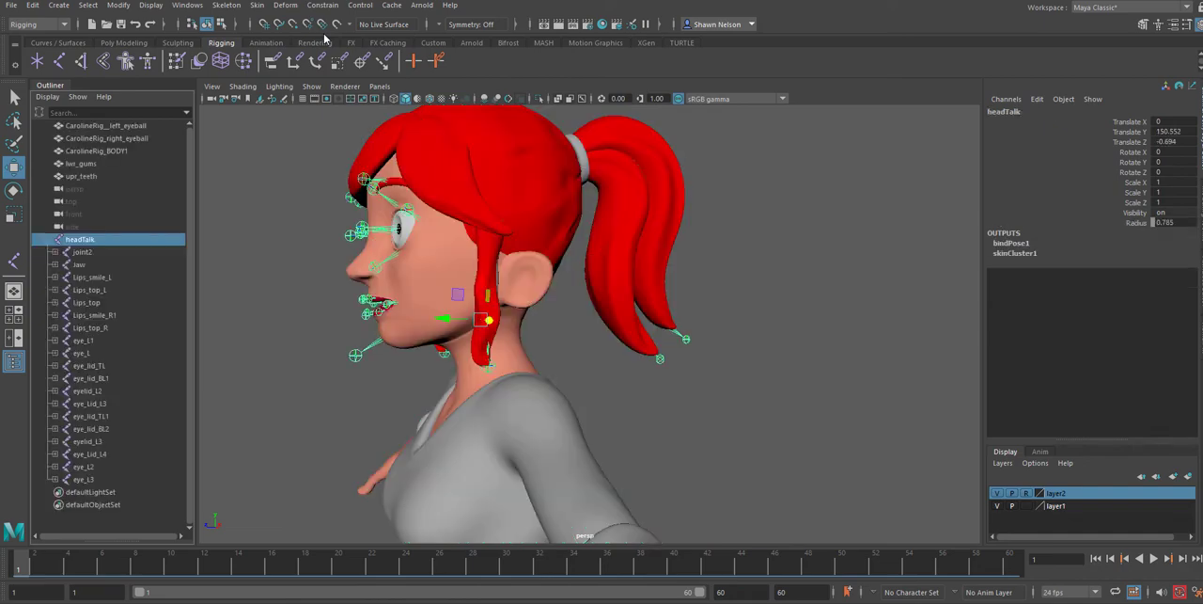
Try rotating the Jaw joint to test how the mouth and chin deform, and undo the rotation
right_click_drag(329, 265, 395, 391, "alt")
middle_click_drag(394, 391, 653, 401, "alt")
left_click_drag(653, 401, 740, 407, "alt")
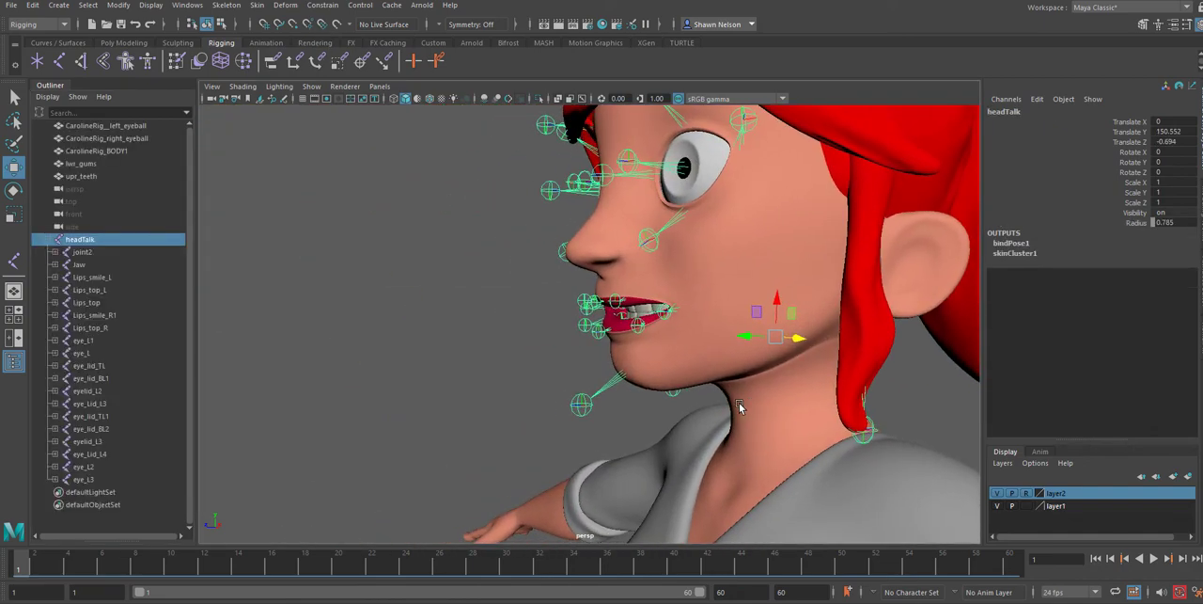
left_click(612, 404)
left_click(606, 395)
key("e")
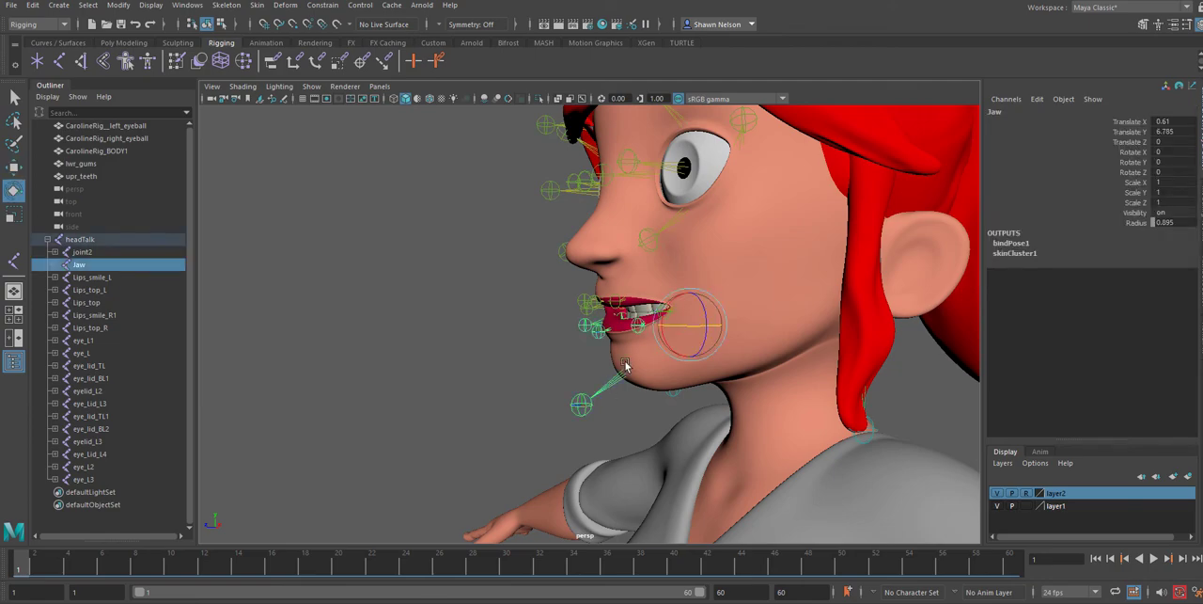
mouse_move(667, 344)
left_mouse_down()
mouse_move(667, 324)
mouse_move(669, 350)
mouse_move(664, 338)
left_mouse_up()
key("ctrl+z")
Try rotating the eyebrow joint eye_L2 to a Rotate Z of 27.476, and undo the rotation
middle_click_drag(645, 241, 628, 336, "alt")
left_click_drag(628, 335, 618, 355, "alt")
left_click(668, 224)
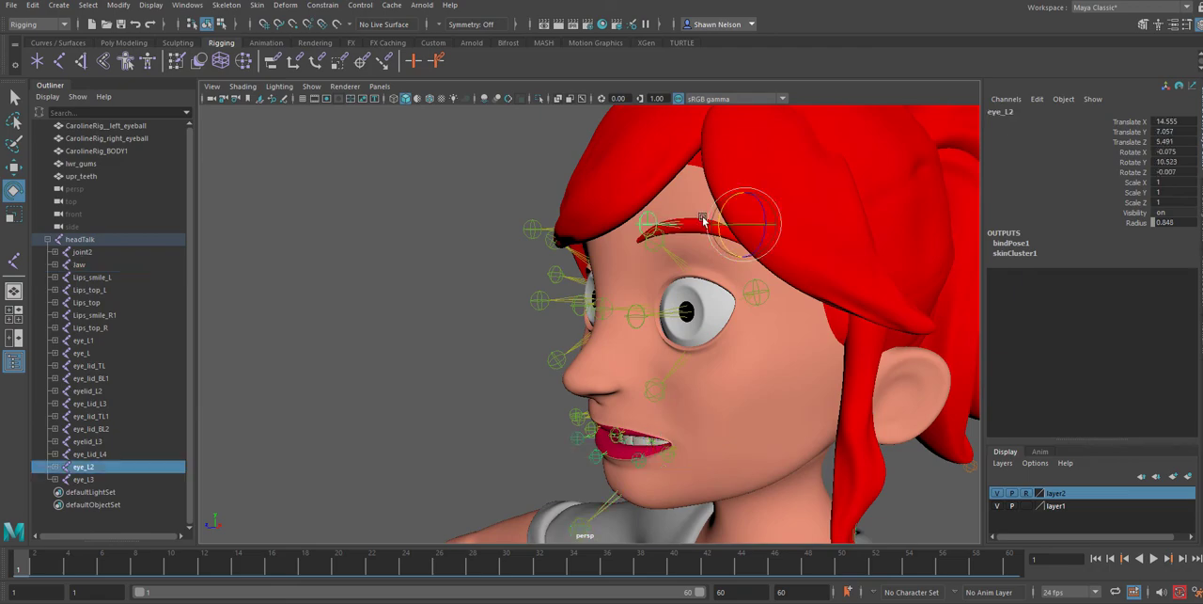
left_click_drag(721, 218, 728, 206)
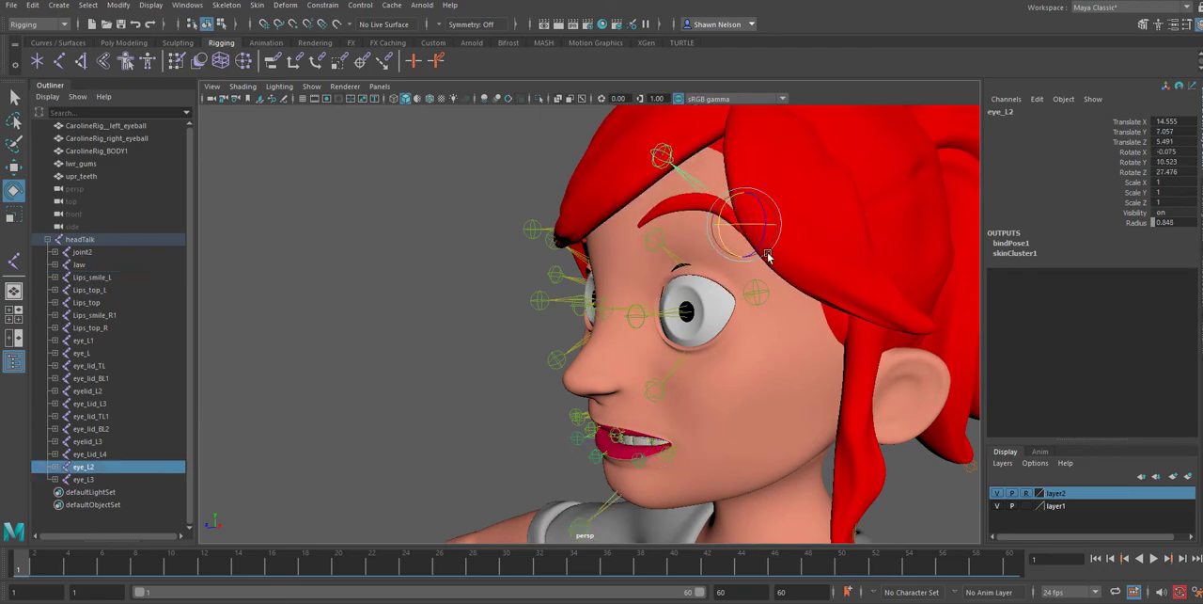
key("ctrl+z")
Try out the hair15 joint in the side hair strand and undo the change
left_click_drag(878, 421, 649, 391, "alt")
left_click(738, 341)
key("ctrl+z")
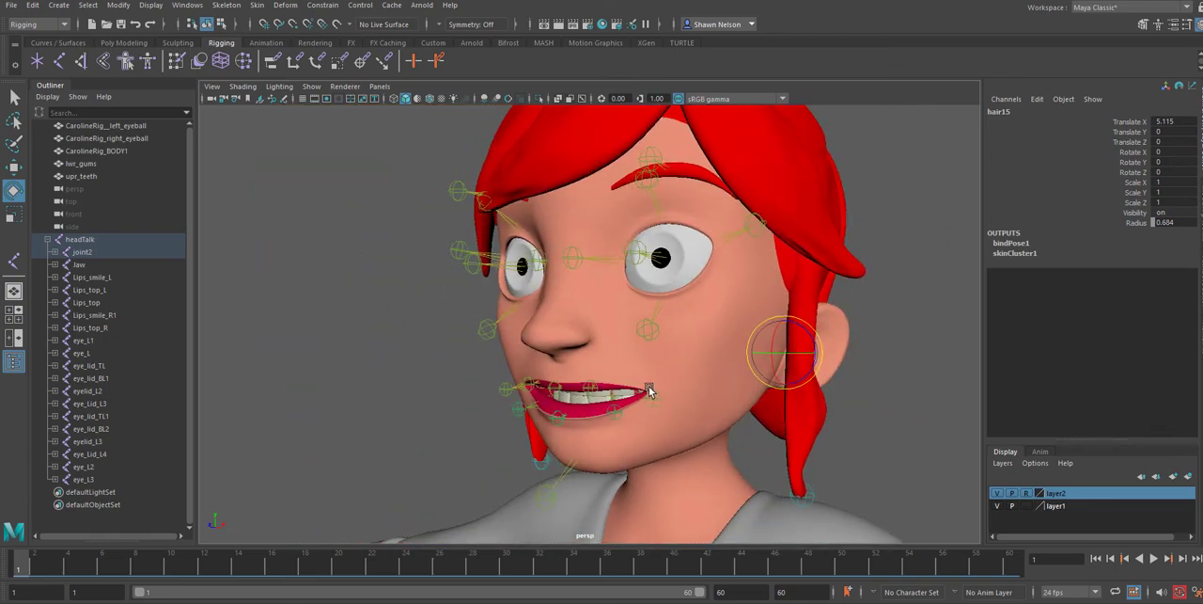
Try moving the Lips_smile_L joint to test the mouth corner deformation, and undo back to an empty selection
left_click(649, 391)
key("w")
key("e")
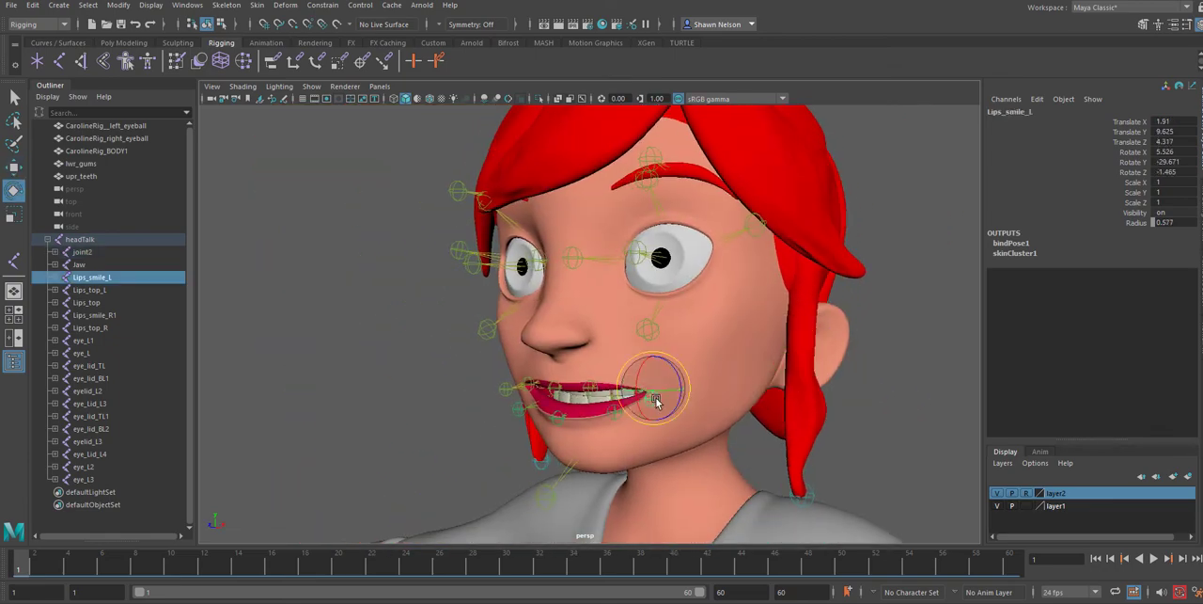
key("w")
left_click_drag(654, 387, 639, 416)
key("ctrl+z")
key("ctrl+z")
key("ctrl+z")
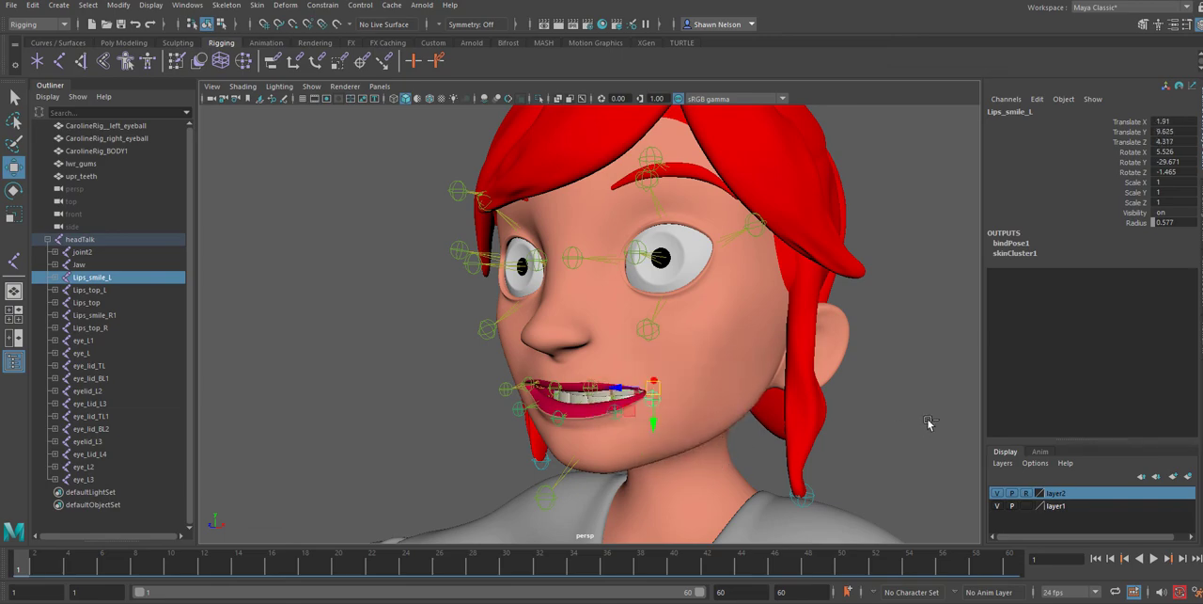
key("ctrl+z")
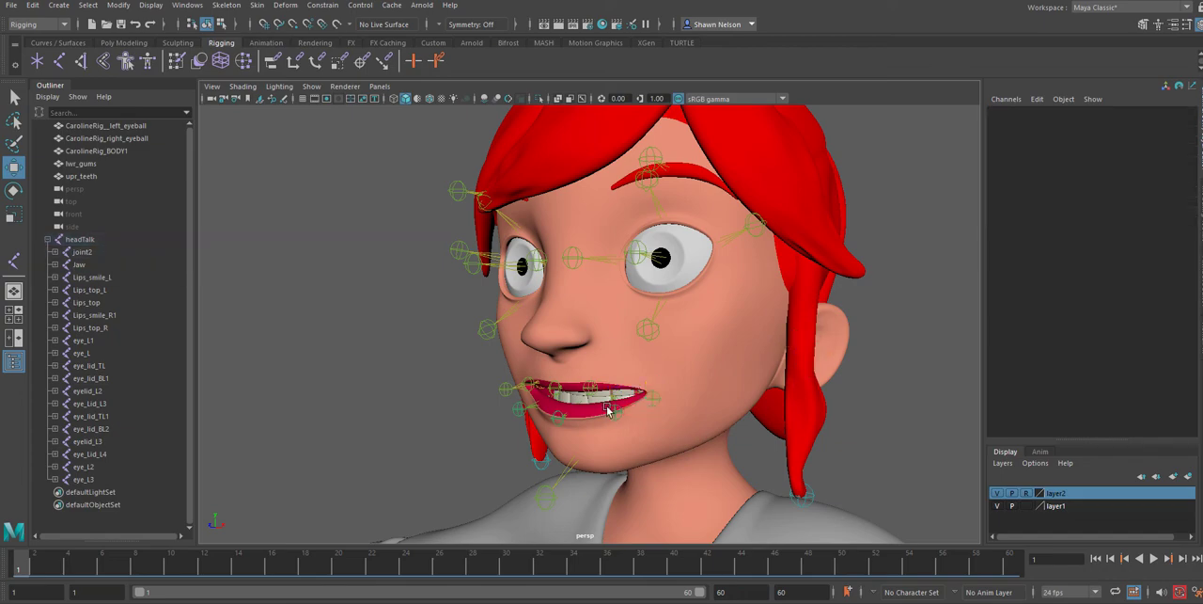
Hide layer2 and parent the CarolineRig__left_eyeball mesh under the eye_L joint
right_click_drag(608, 407, 647, 457, "alt")
left_click_drag(647, 457, 628, 455, "alt")
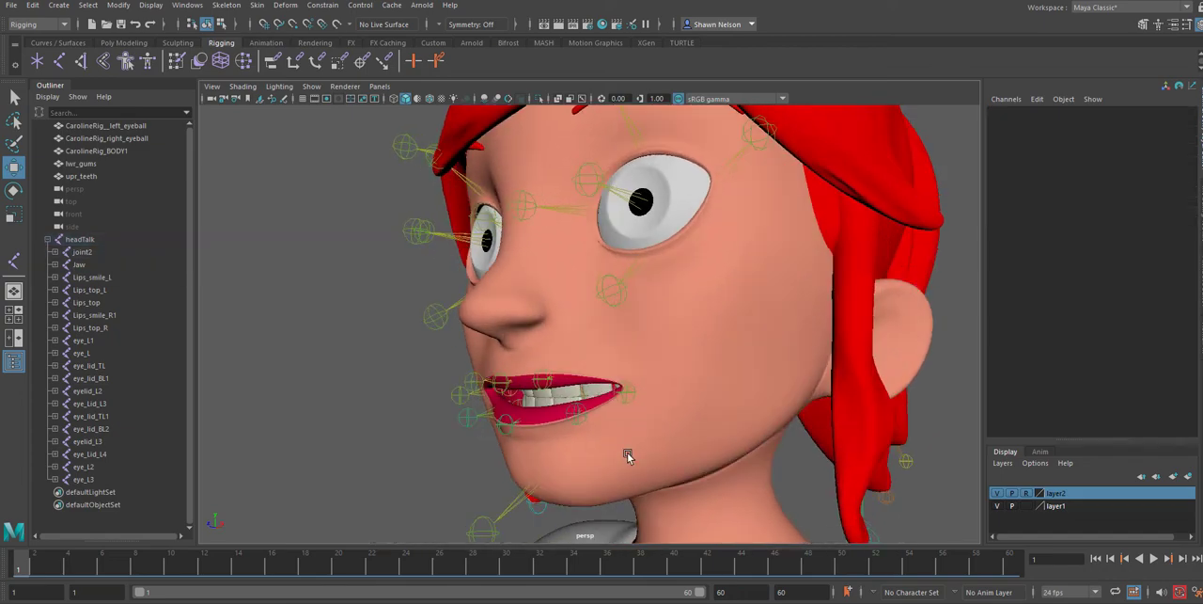
left_click(998, 493)
left_click_drag(704, 453, 701, 495, "alt")
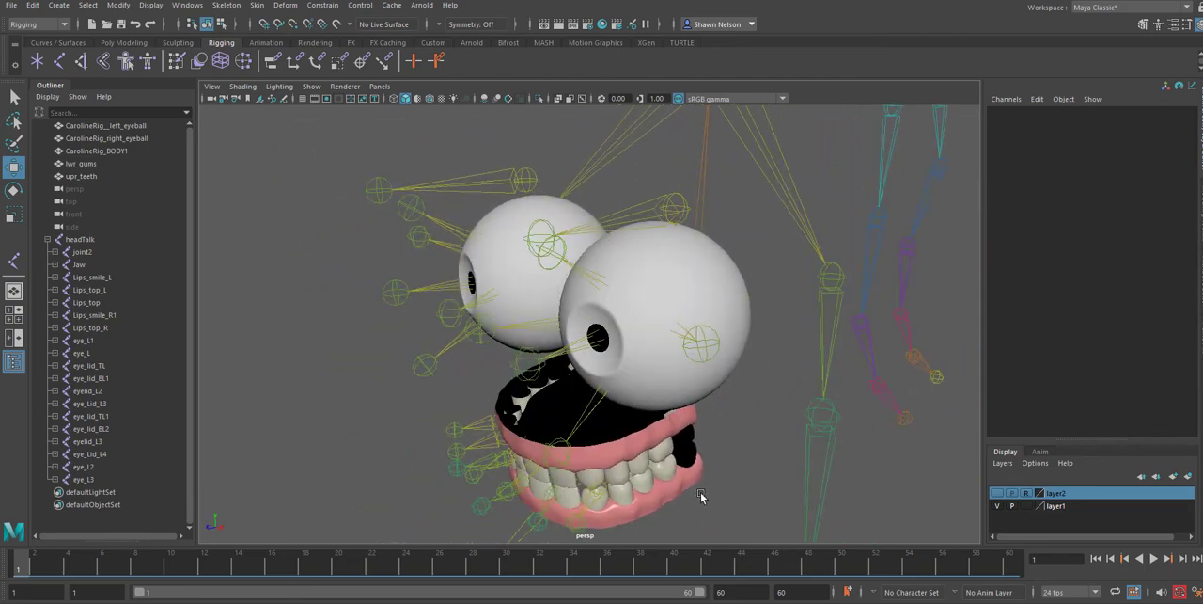
left_click(730, 271)
left_click(561, 357, "shift")
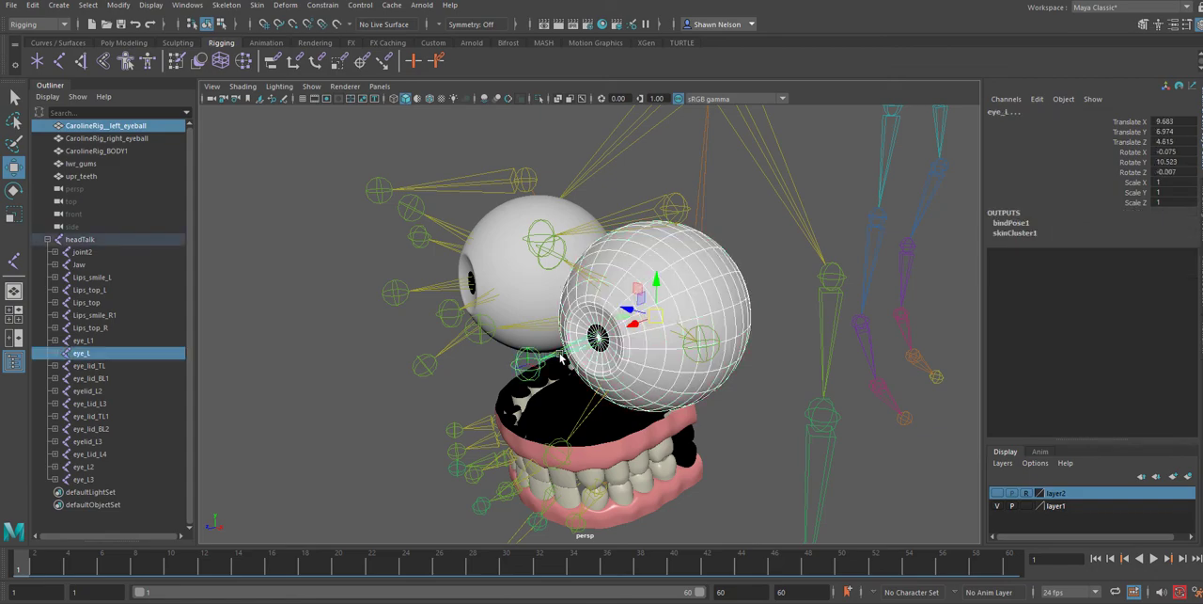
key("p")
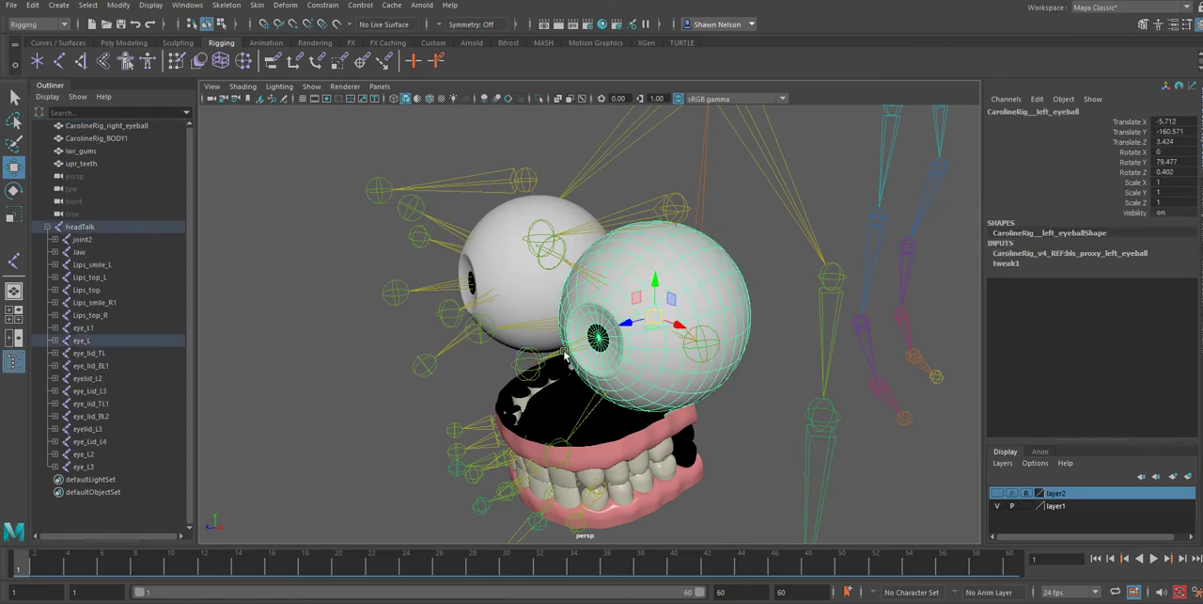
Test the parented left eyeball by rotating the eye_L joint, undo the rotation and clear the selection
left_click(564, 354)
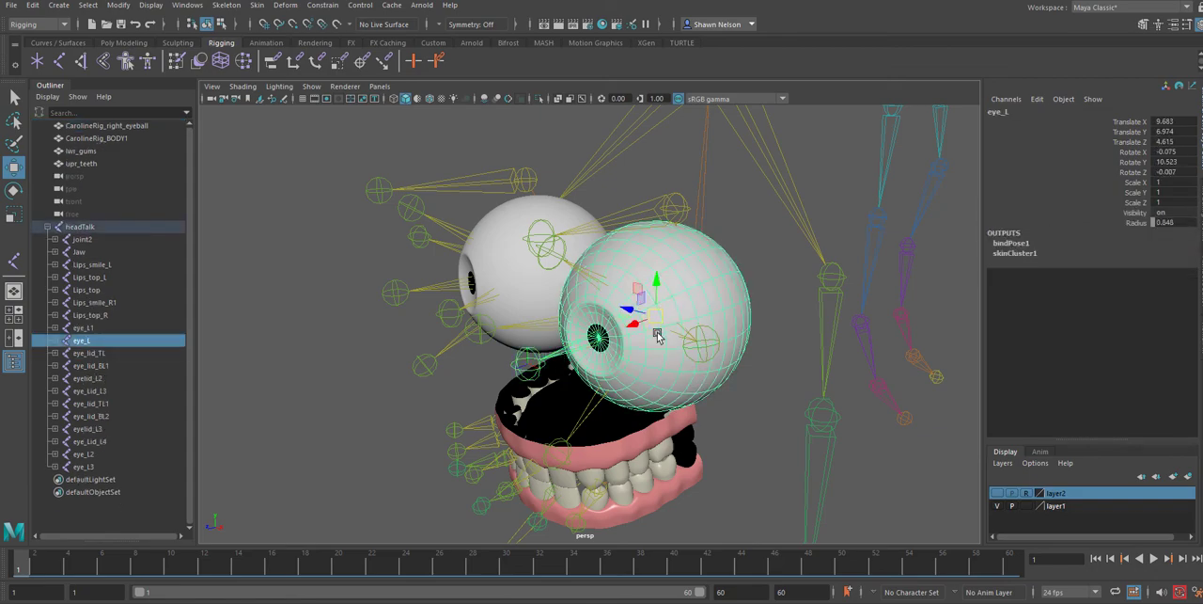
key("e")
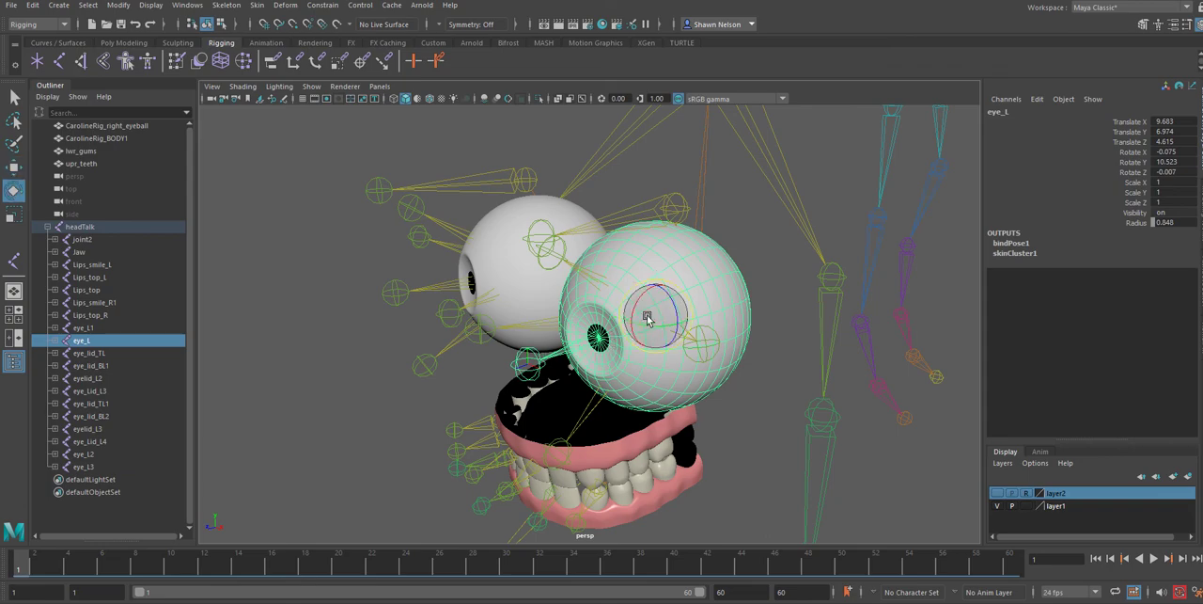
mouse_move(653, 319)
left_mouse_down()
mouse_move(648, 300)
mouse_move(639, 309)
left_mouse_up()
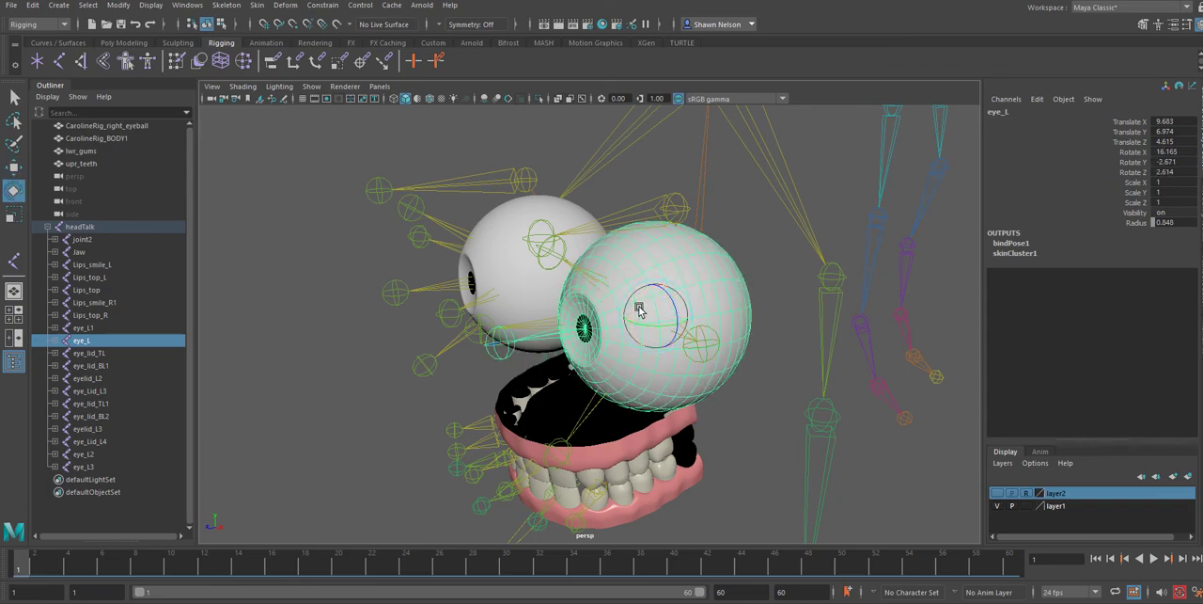
key("ctrl+z")
left_click(793, 346)
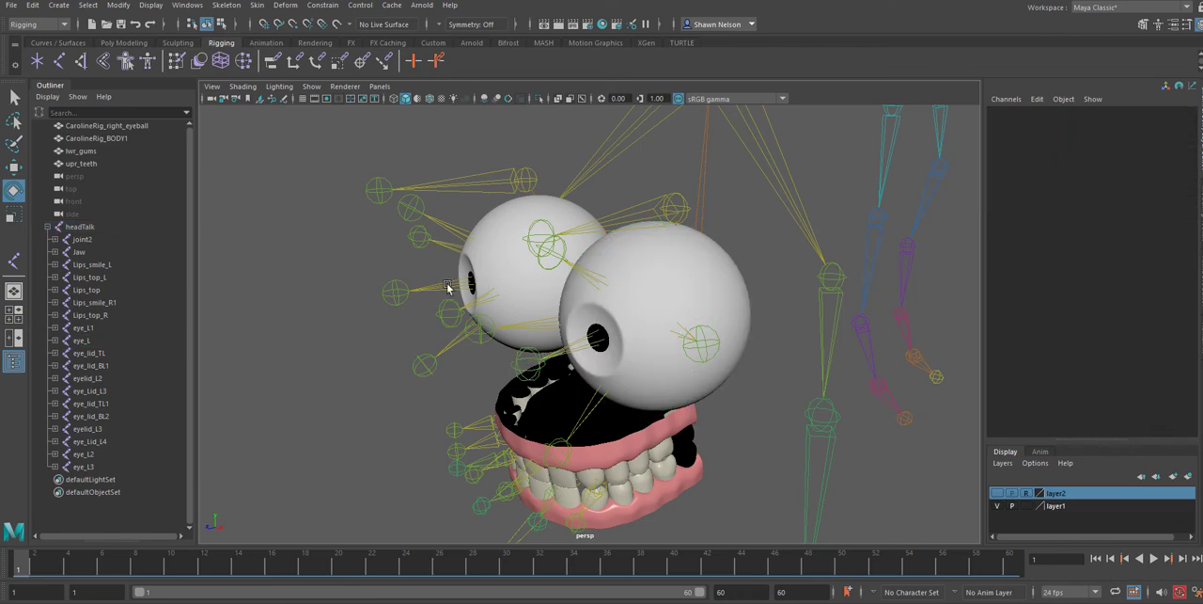
Parent the eye_L3 joint under the CarolineRig_right_eyeball mesh and clear the selection
left_click(449, 288)
left_click(495, 211)
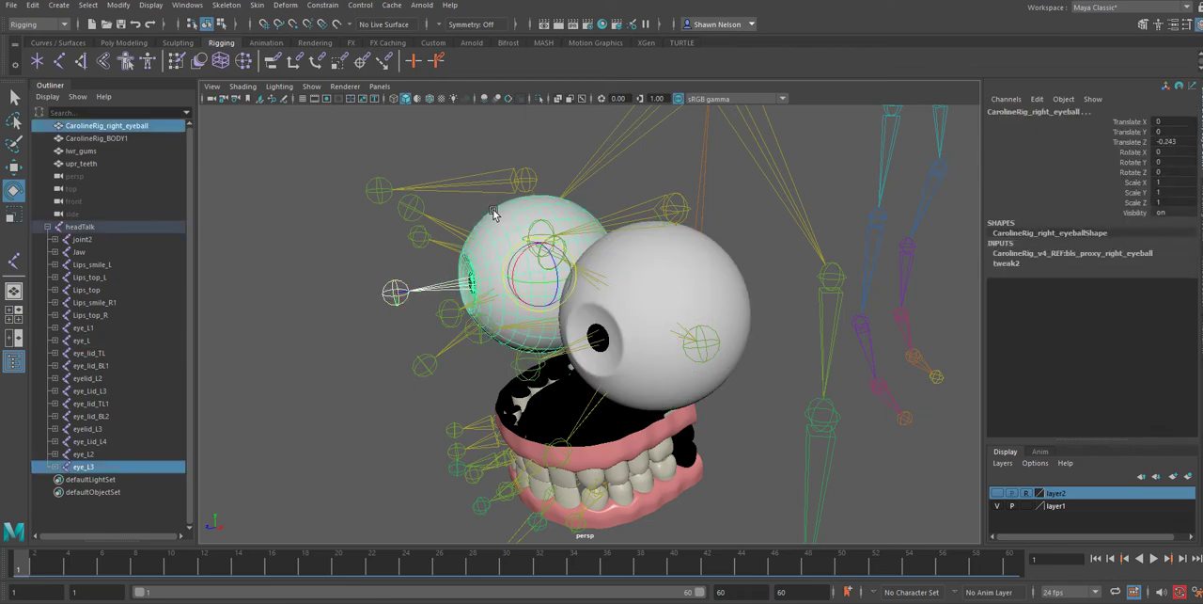
key("p")
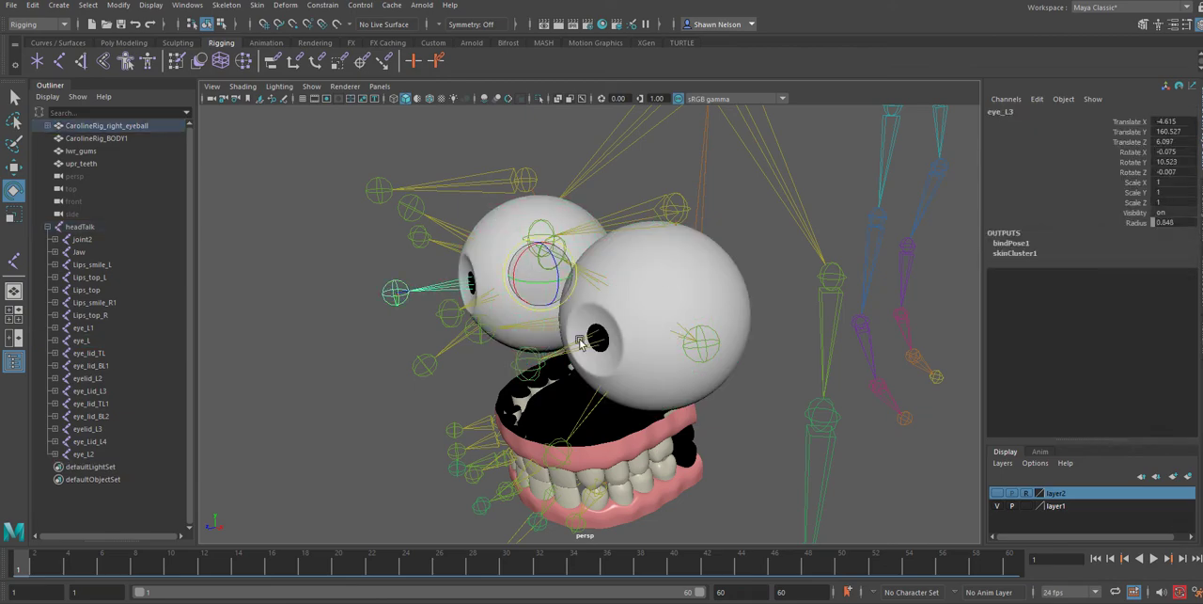
left_click(622, 443)
left_click(719, 495)
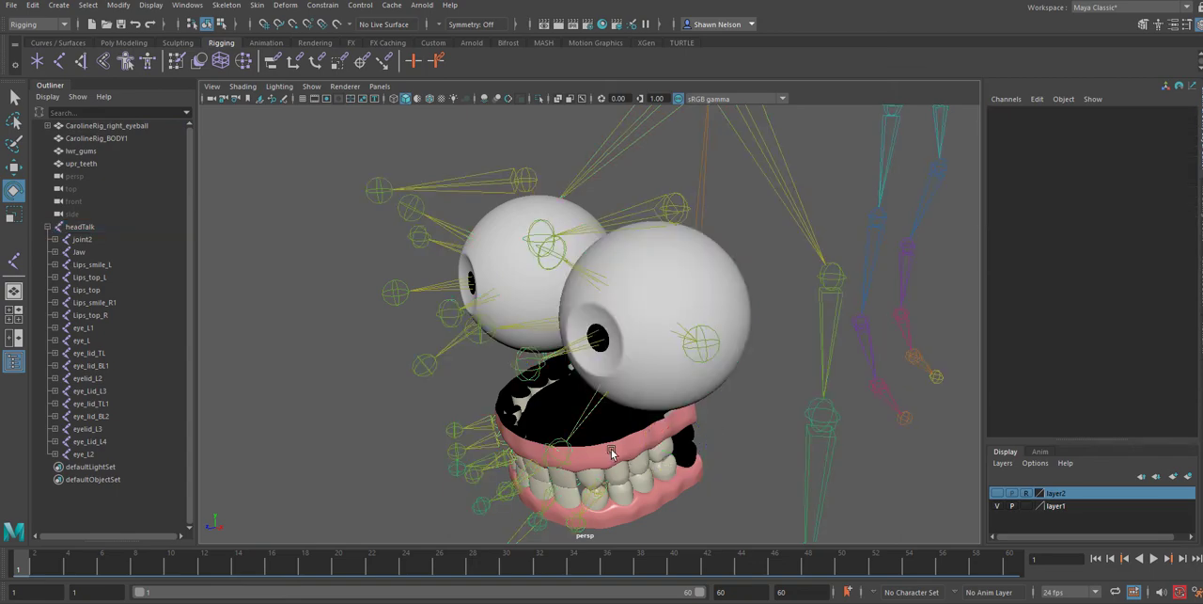
Try parenting the upr_teeth mesh under the headTalk joint, and undo the parenting
left_click(604, 447)
left_click(505, 402)
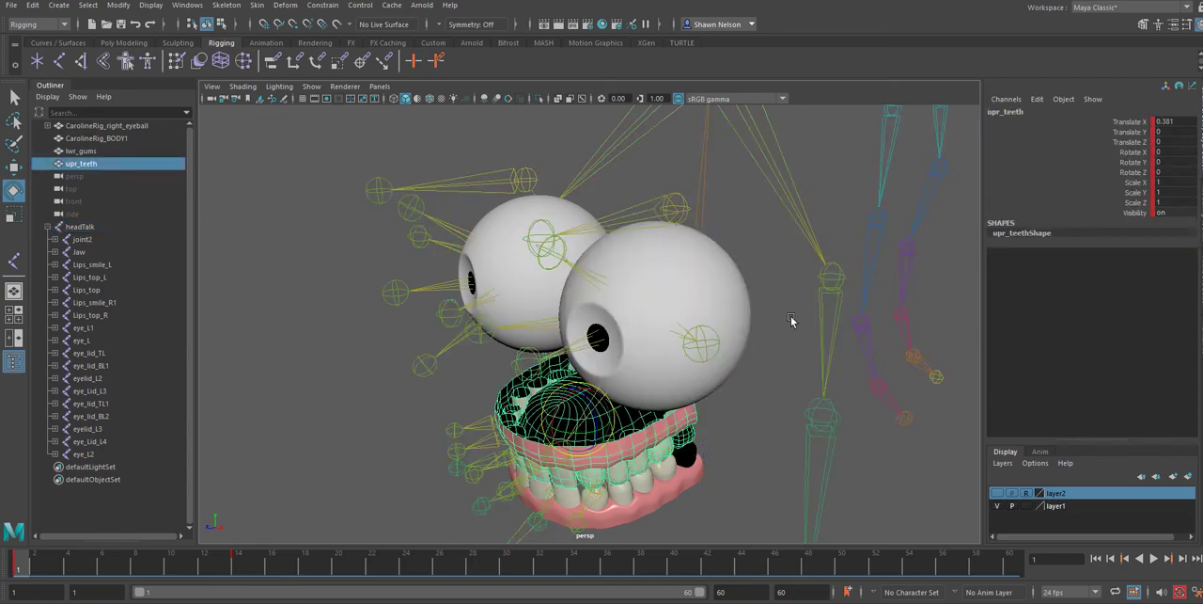
left_click_drag(806, 341, 760, 468, "alt")
left_click(679, 338, "shift")
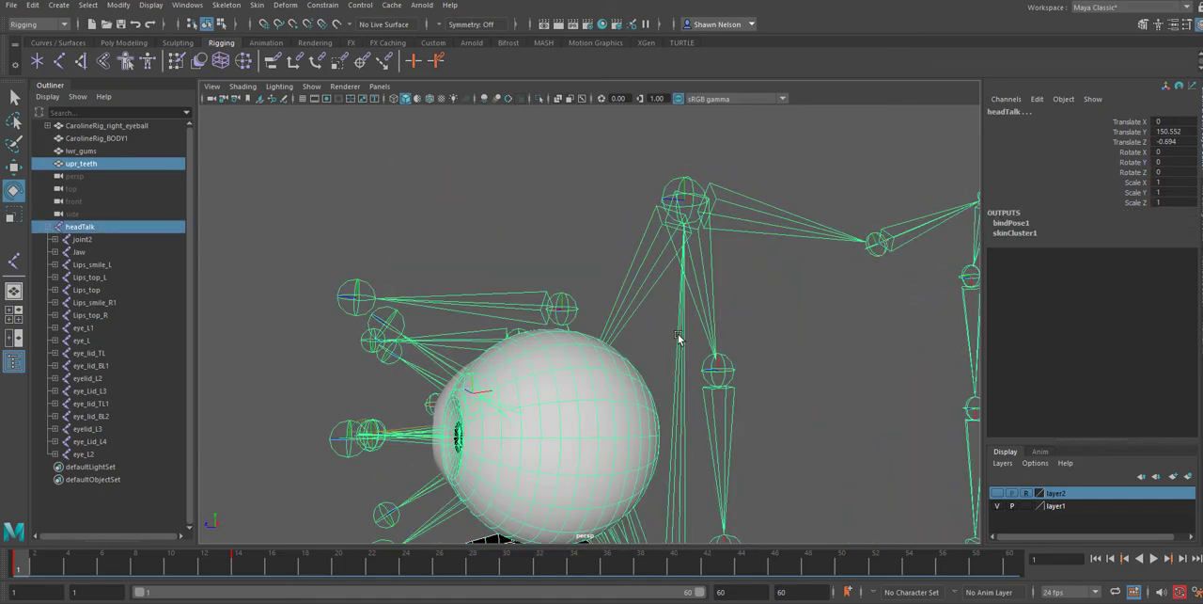
key("p")
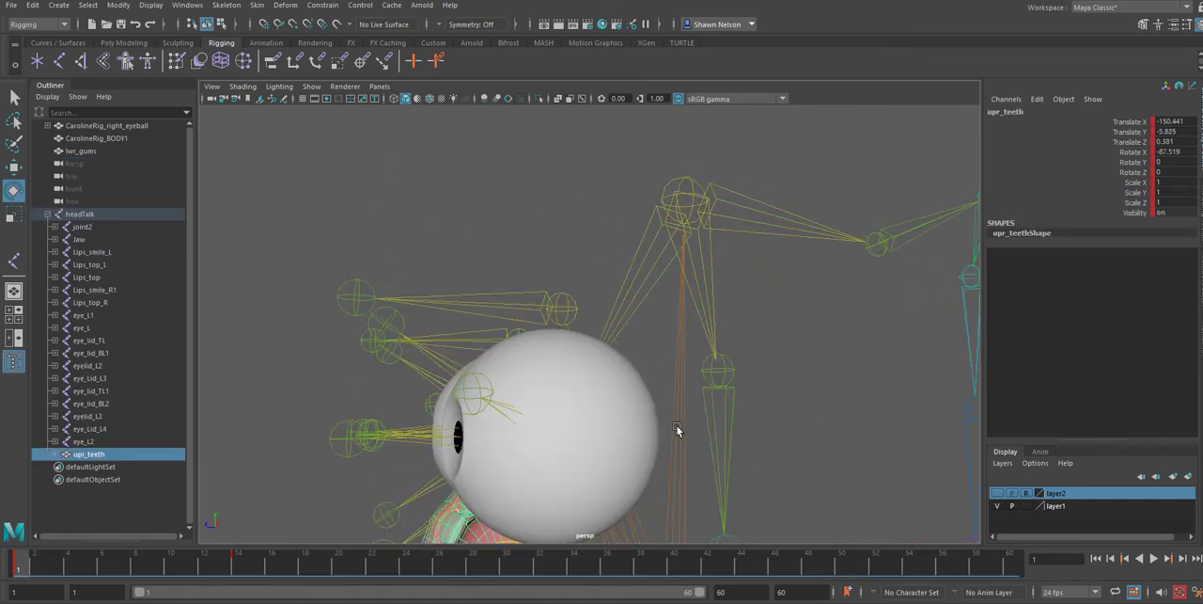
left_click_drag(677, 429, 575, 266, "alt")
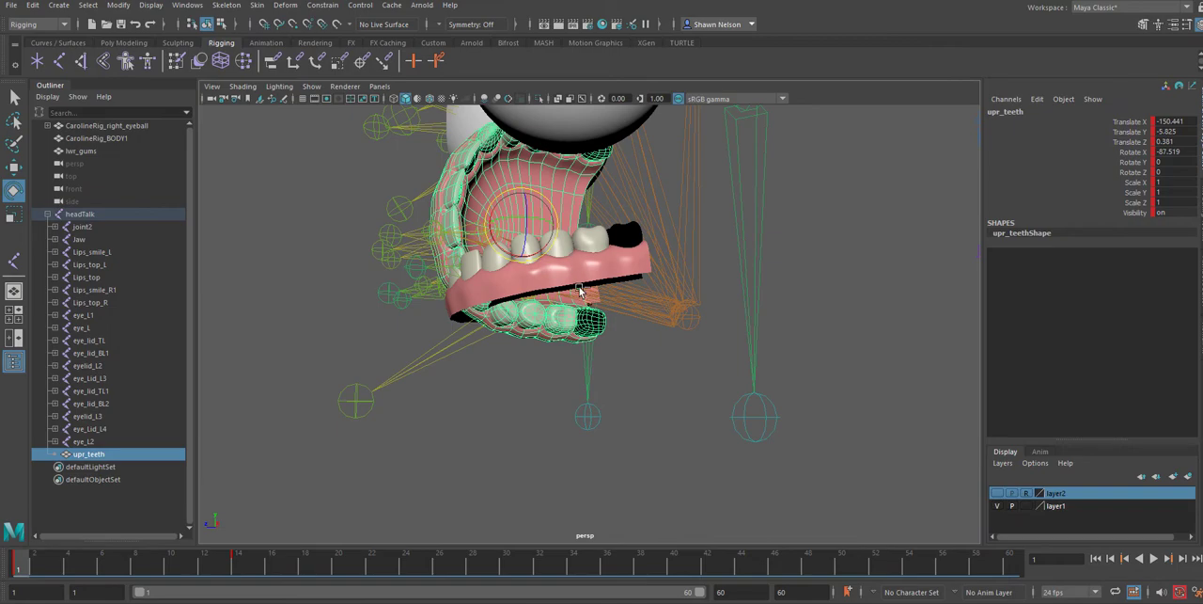
key("ctrl+z")
left_click_drag(630, 384, 629, 405, "alt")
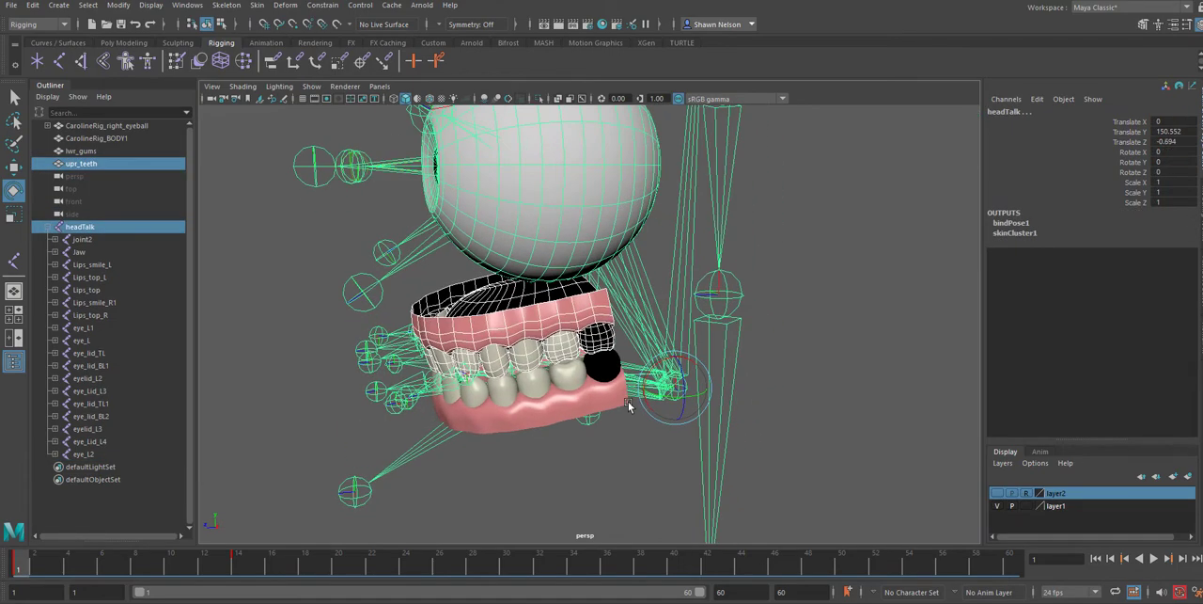
Reselect upr_teeth and headTalk, try the parenting once more, and undo it again
left_click(618, 461)
left_click(600, 355)
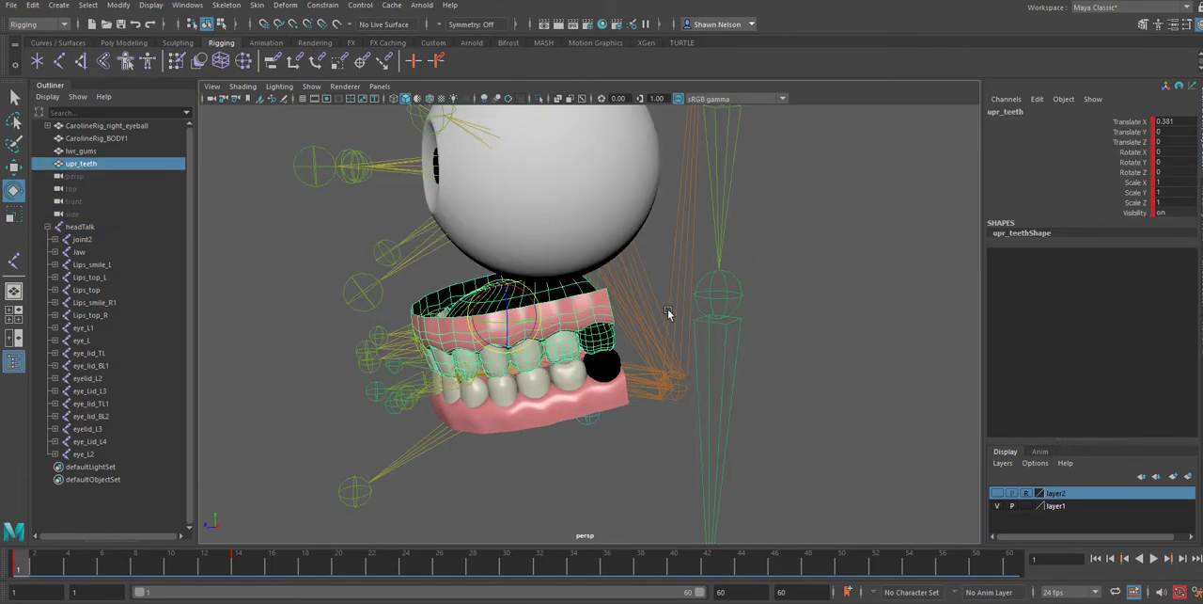
left_click(677, 271, "shift")
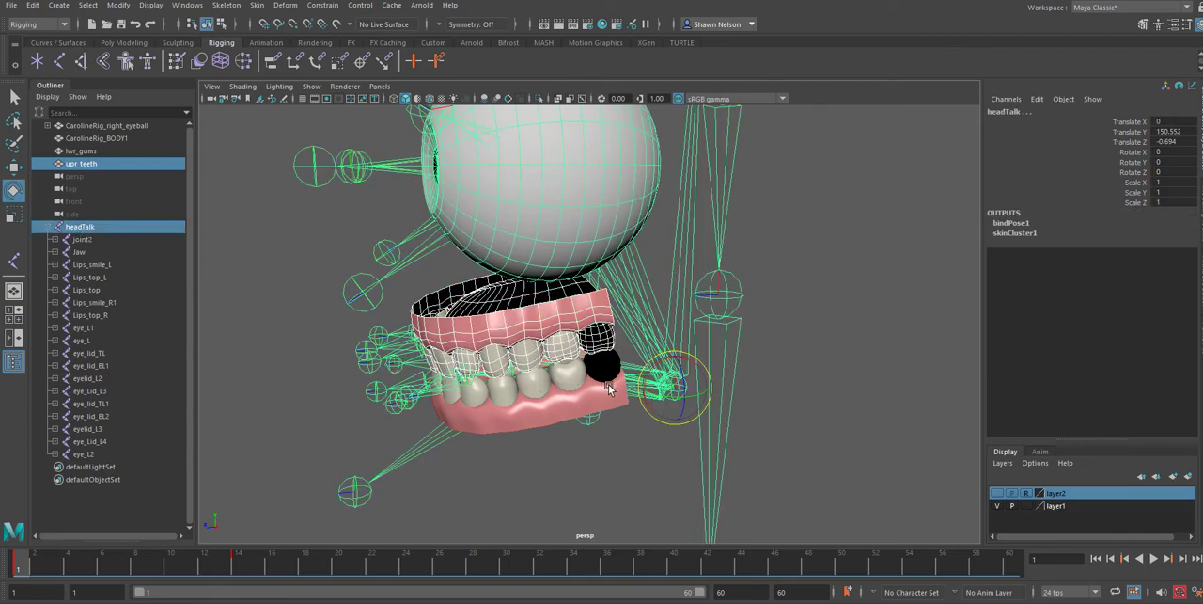
key("p")
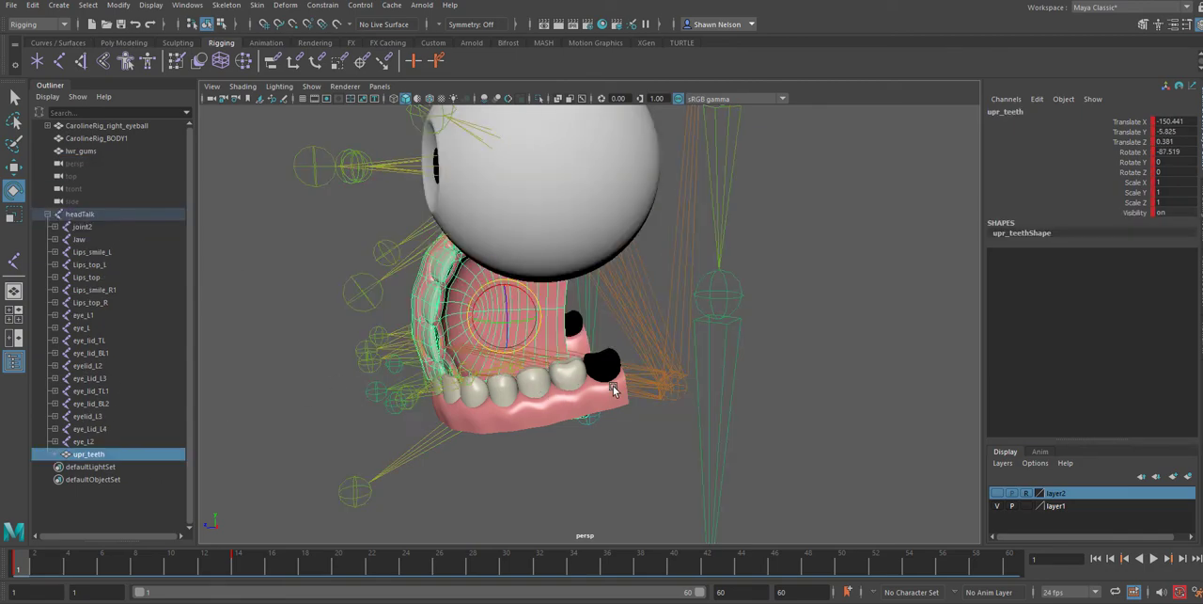
key("ctrl+z")
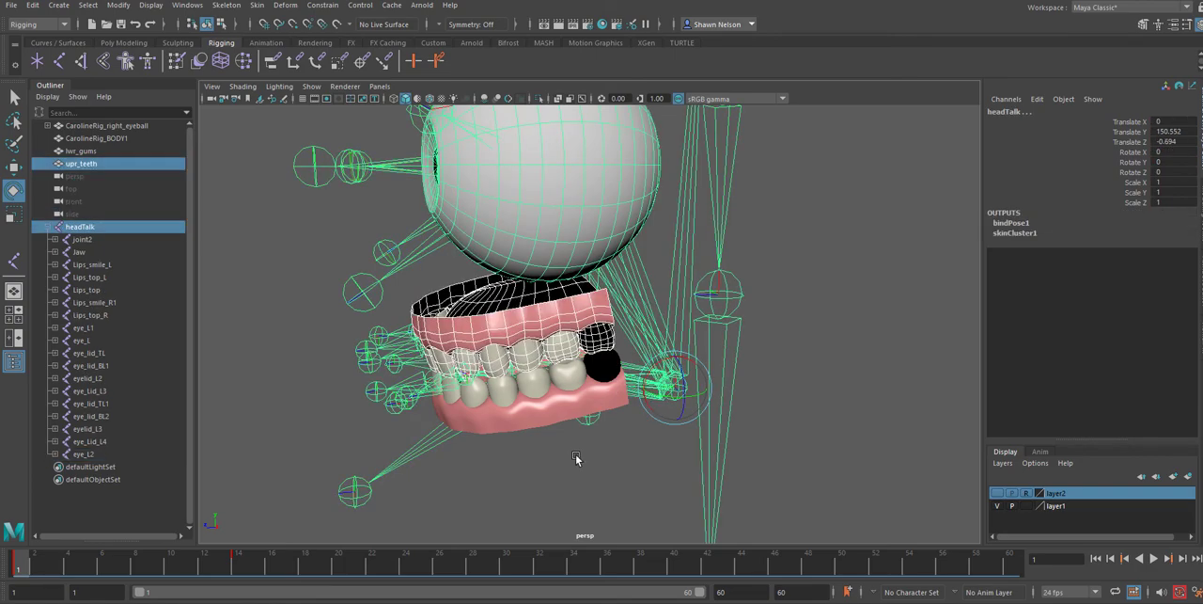
left_click(577, 458)
left_click(549, 330)
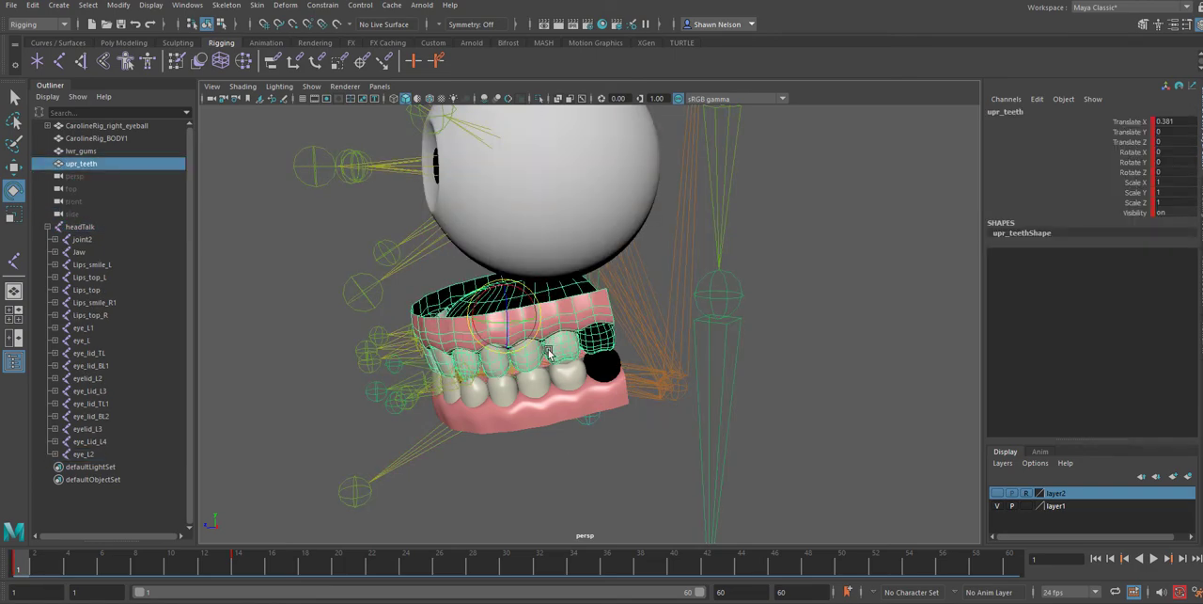
left_click(119, 6)
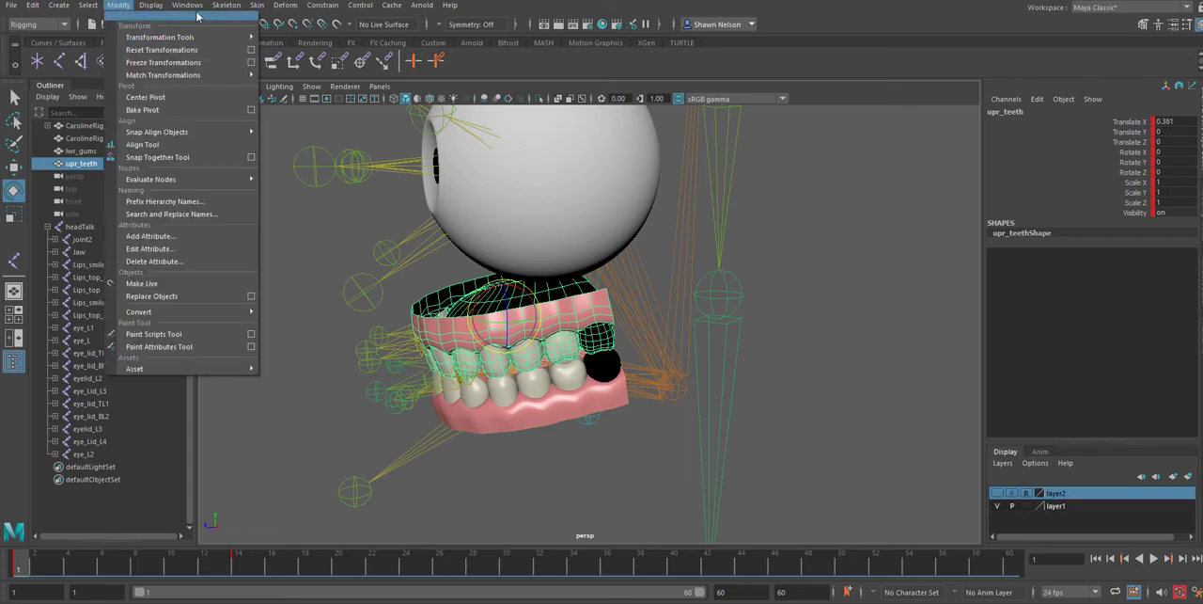
mouse_move(143, 9)
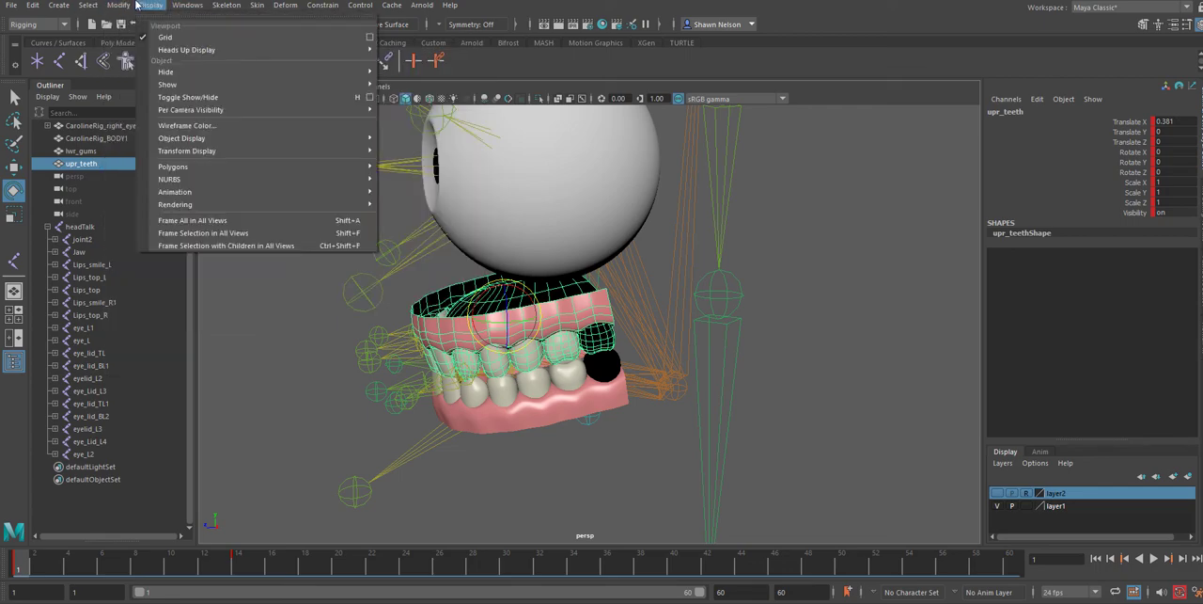
Delete the animation keys of the lwr_gums mesh on frames 11 to 16
left_click(535, 404)
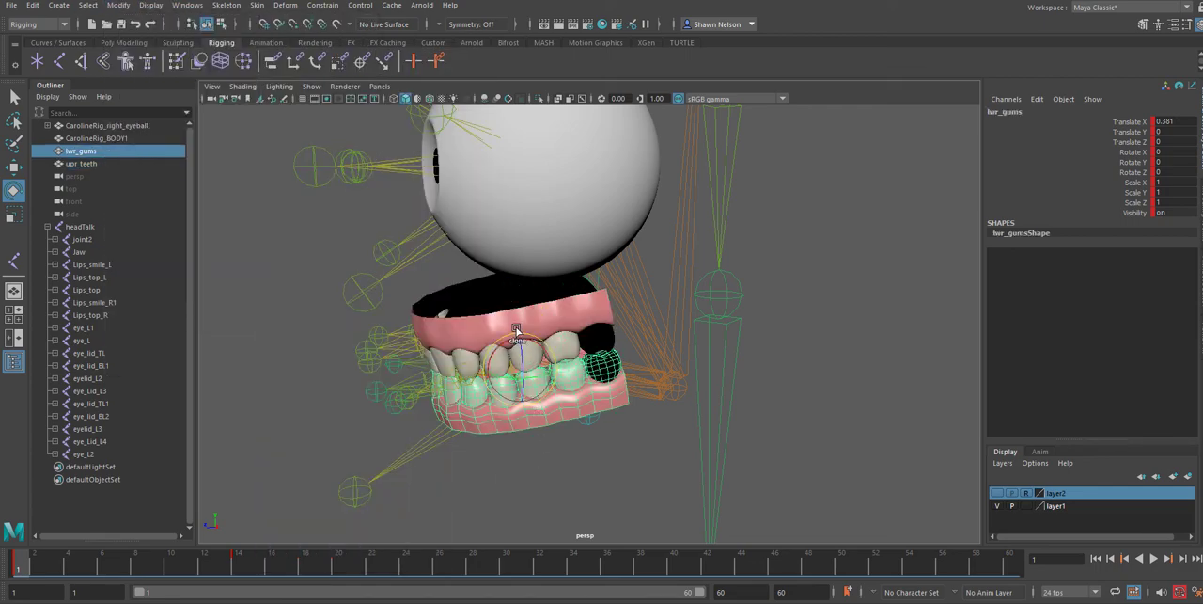
left_click(464, 329)
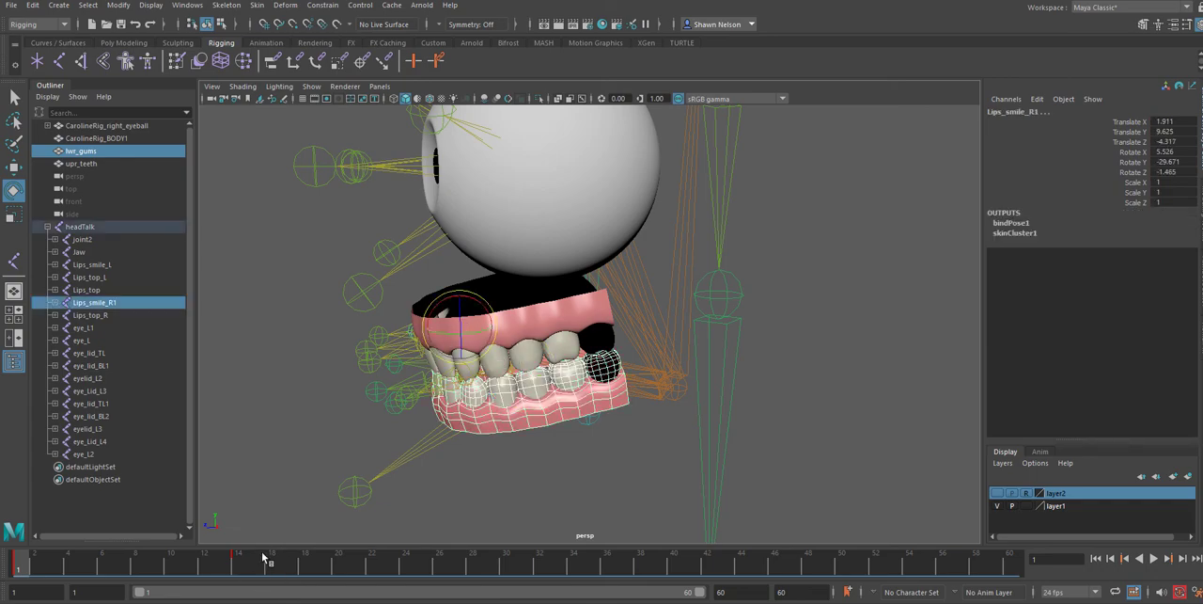
left_click_drag(264, 558, 15, 564, "shift")
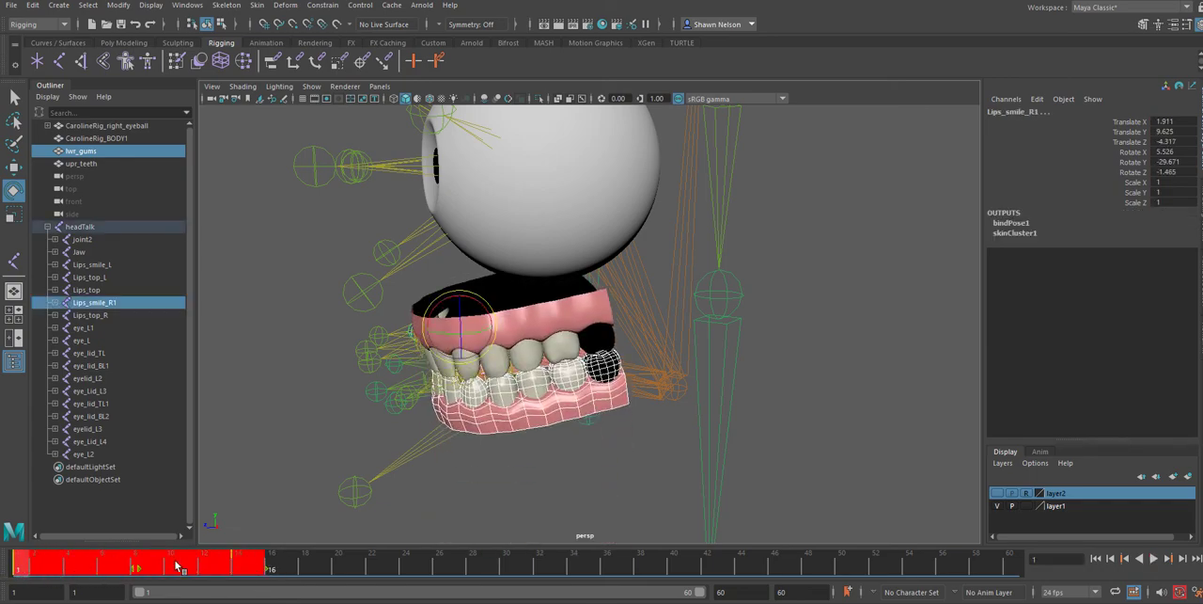
left_click(287, 570)
left_click_drag(141, 555, 188, 568)
left_click(320, 570)
right_click(199, 566)
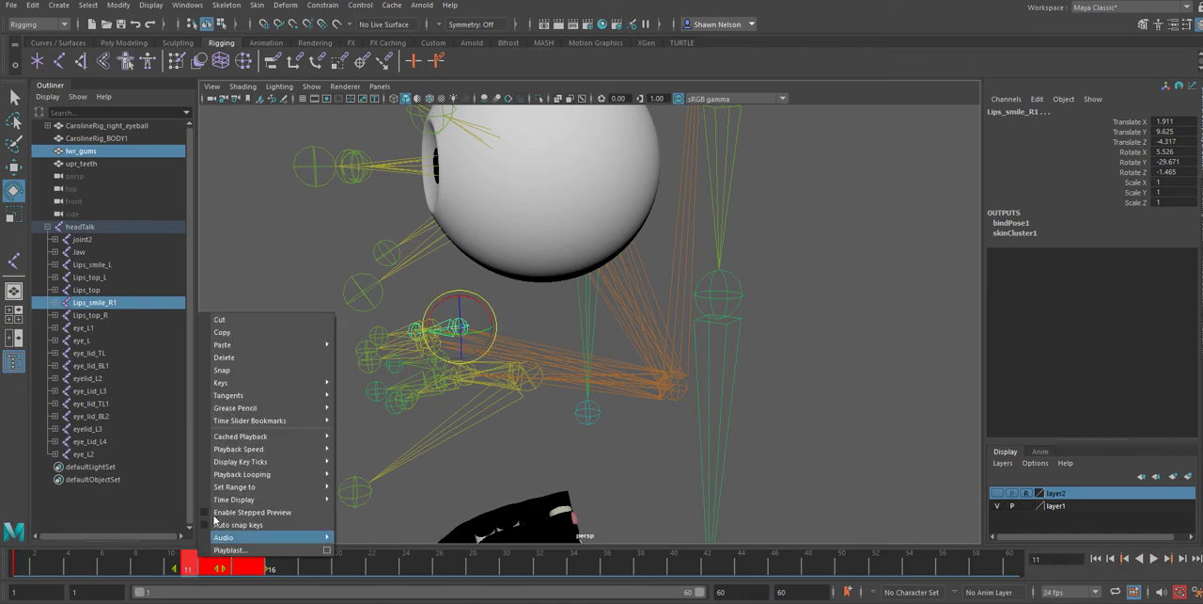
left_click(260, 346)
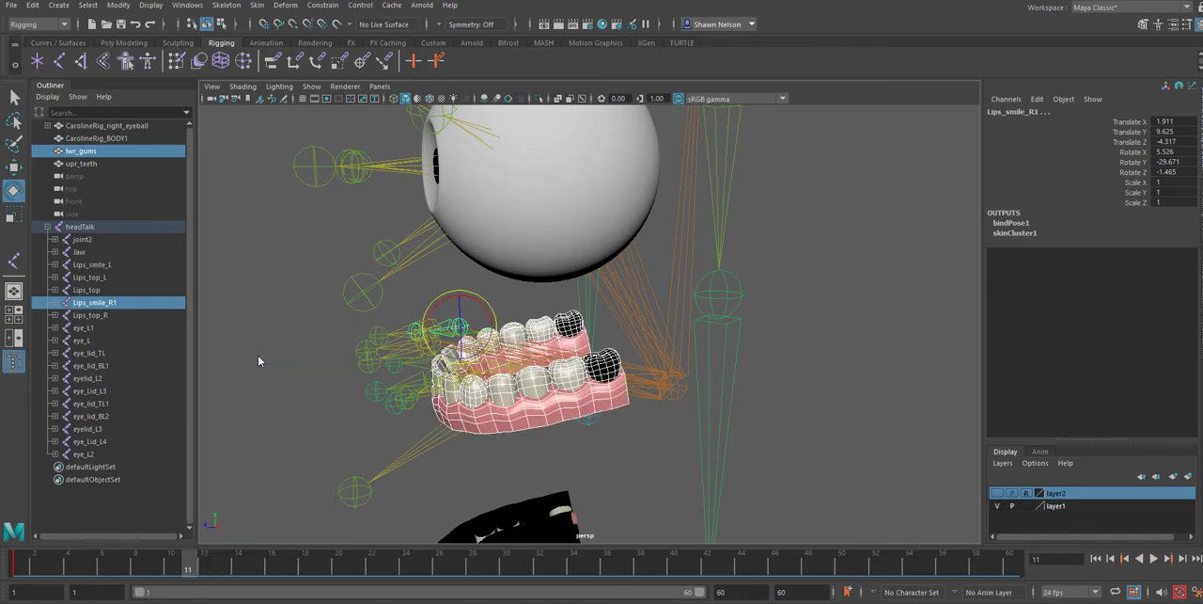
Delete the animation keys of the upr_teeth mesh on frames 11 to 19
left_click(524, 524)
left_click_drag(187, 574, 311, 570, "shift")
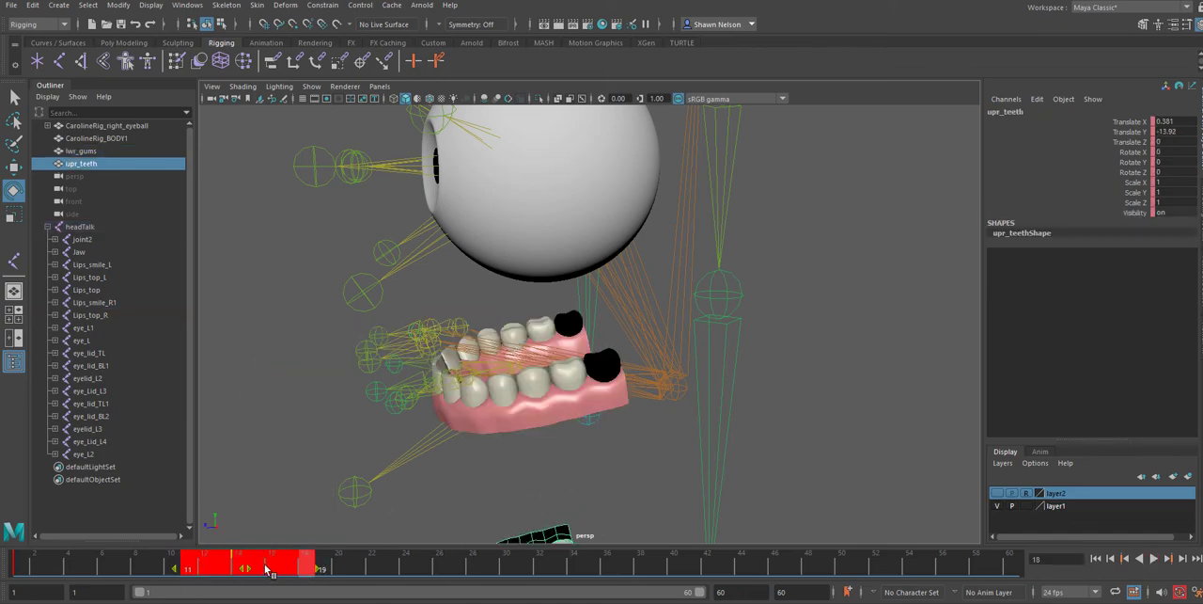
right_click(269, 569)
left_click(306, 366)
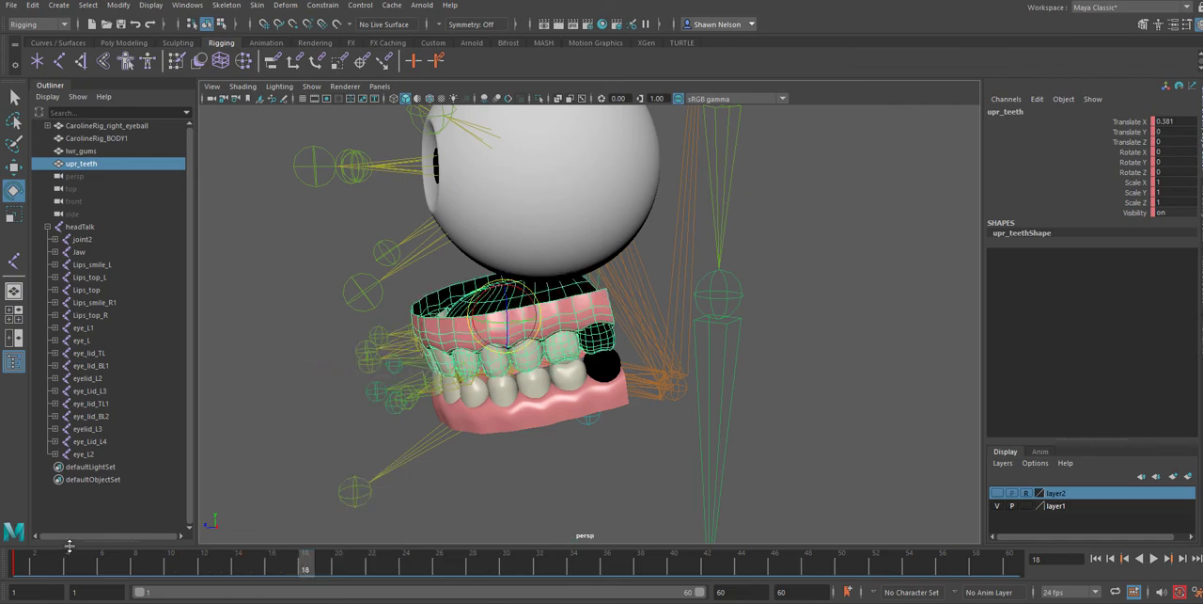
Return to frame 1, delete the starting keys of both upr_teeth and lwr_gums, and clear the selection
left_click(16, 566)
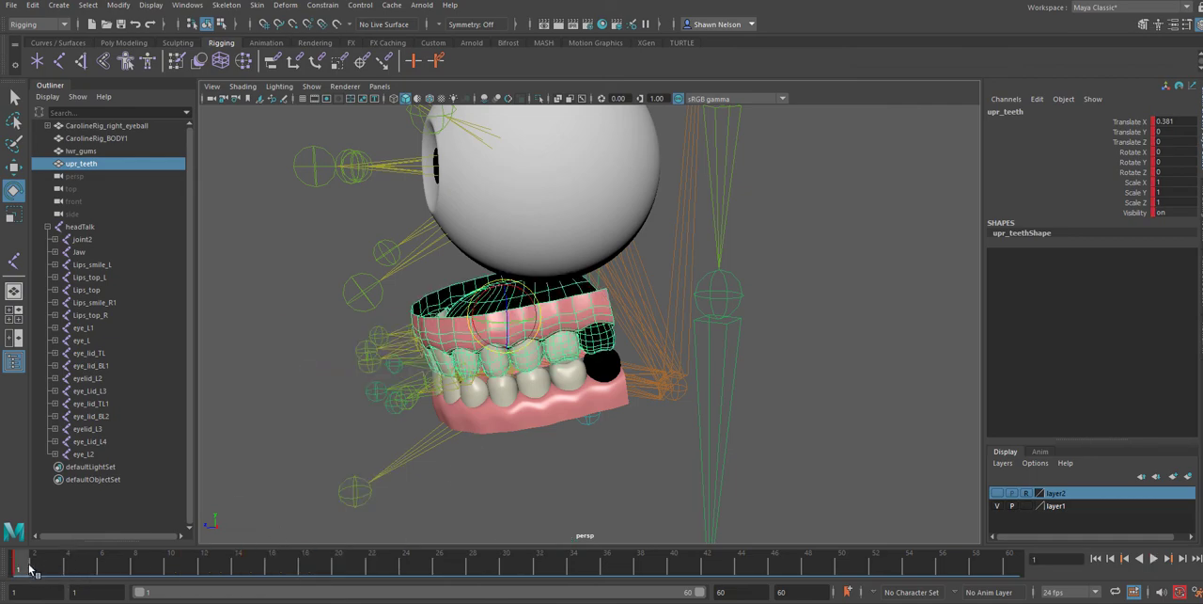
left_click(515, 418, "shift")
left_click_drag(63, 567, 14, 568, "shift")
right_click(21, 569)
left_click(59, 365)
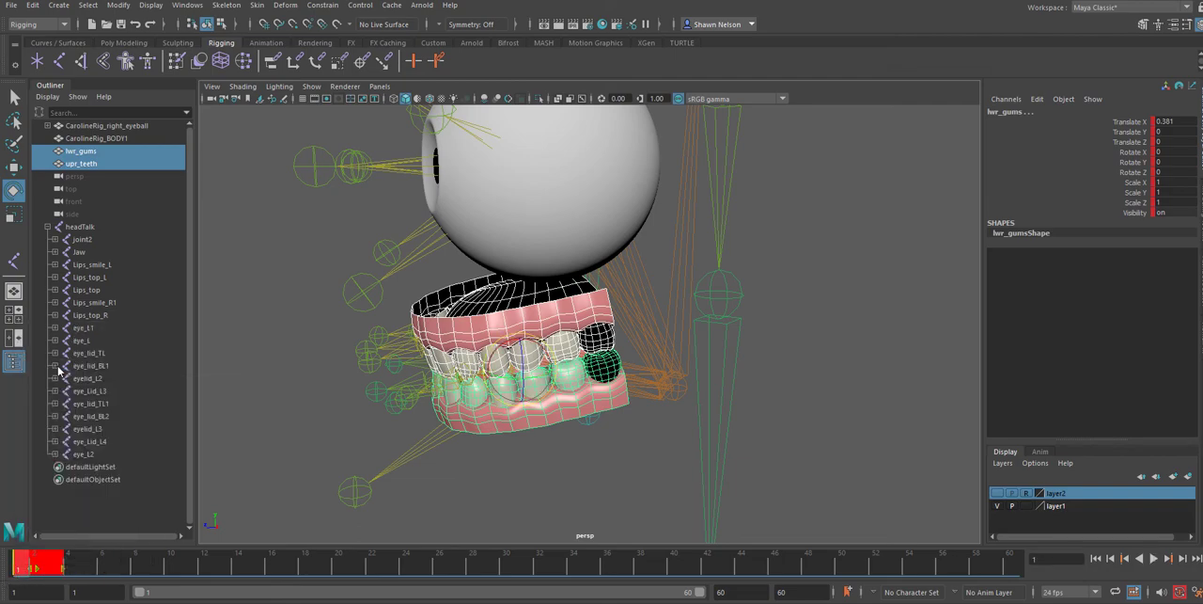
left_click(628, 510)
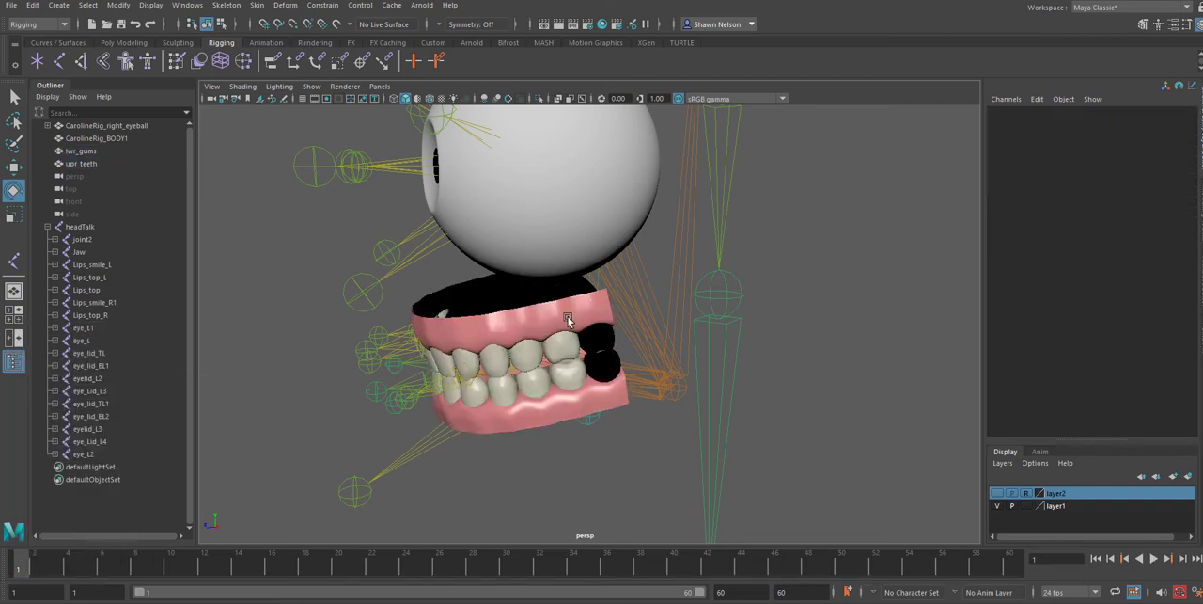
Parent the upr_teeth mesh under the headTalk joint
left_click(568, 320)
left_click(677, 262, "shift")
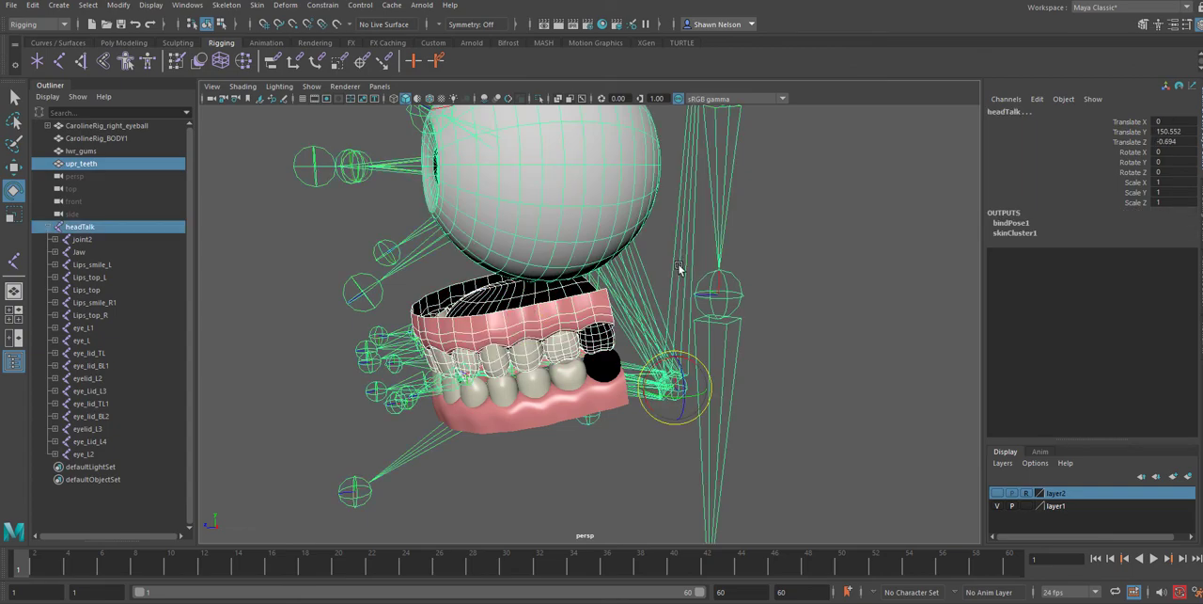
key("p")
left_click(589, 411)
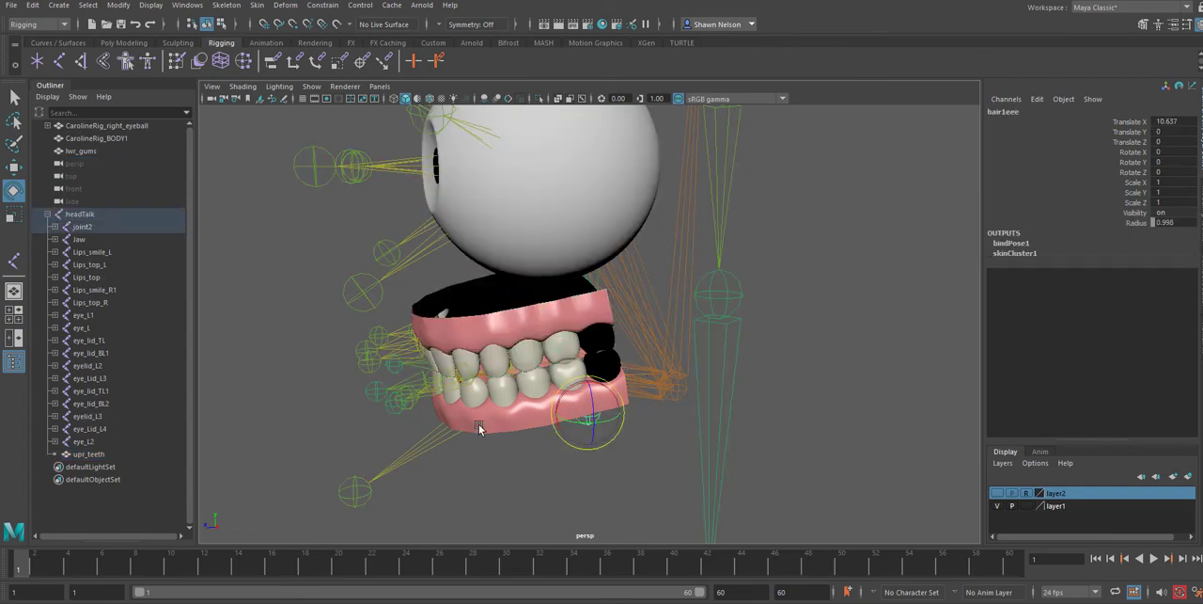
Parent the lwr_gums mesh under the Jaw joint and clear the selection
left_click(479, 428)
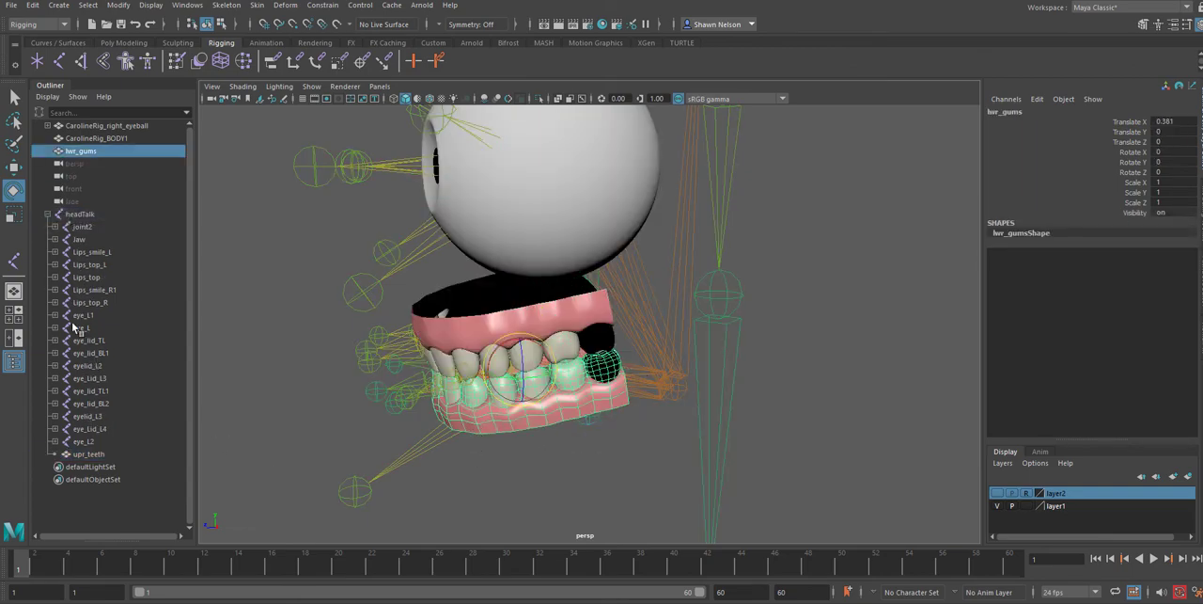
left_click(80, 240, "ctrl")
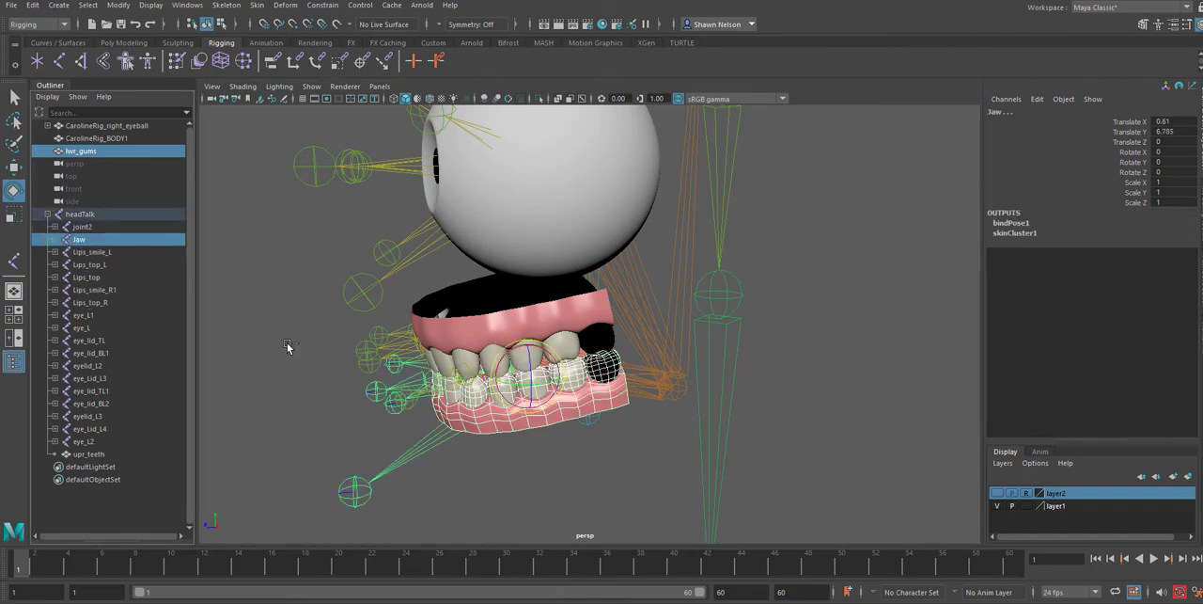
key("p")
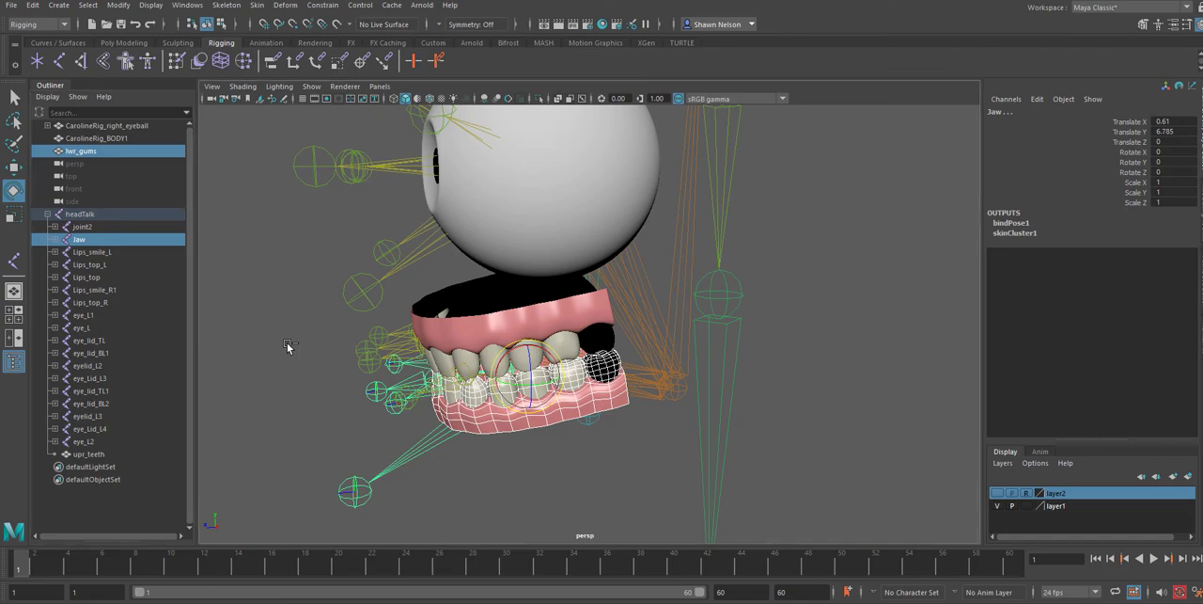
left_click(537, 468)
Show layer2 and rotate the Jaw joint to about -38.7 in Z to test how the mouth and lower teeth open
left_click(436, 444)
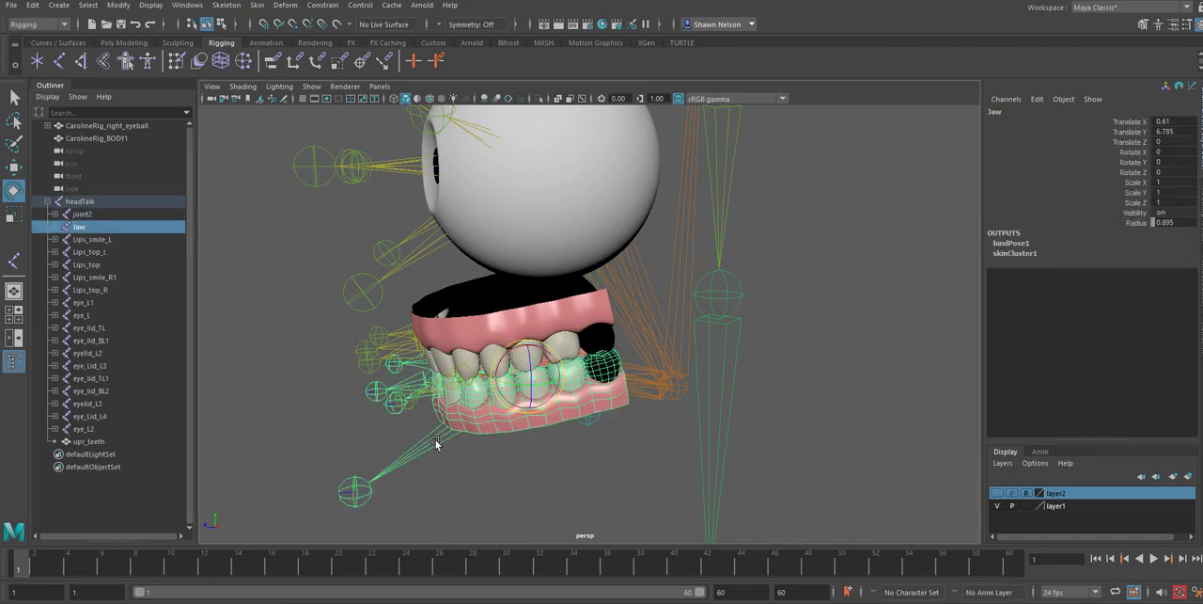
left_click(999, 505)
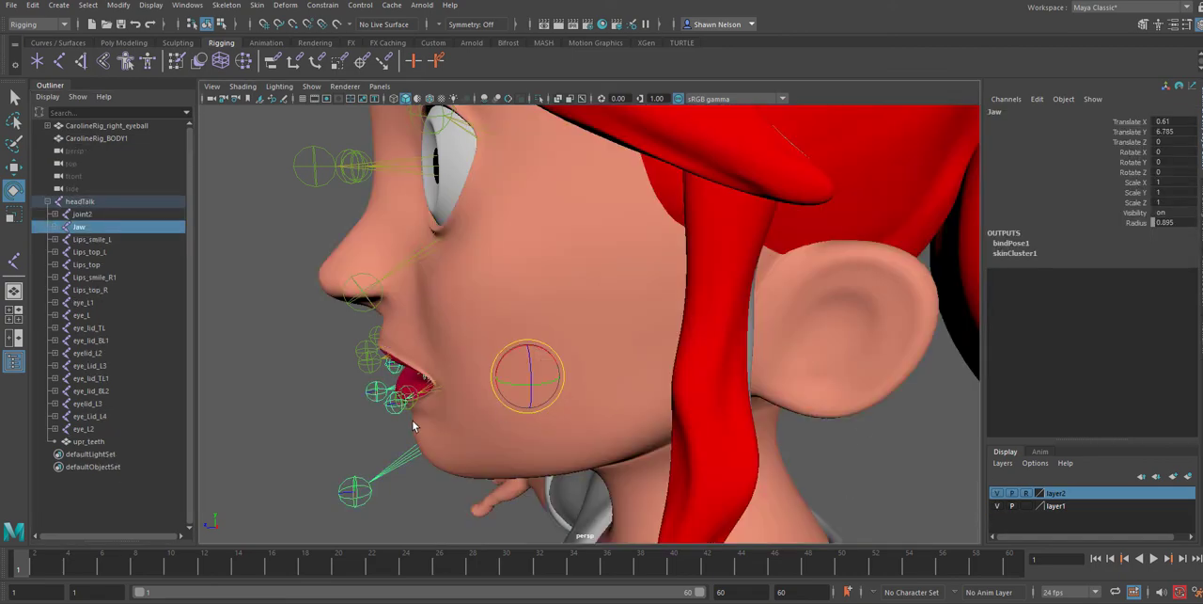
left_click_drag(464, 382, 628, 368, "alt")
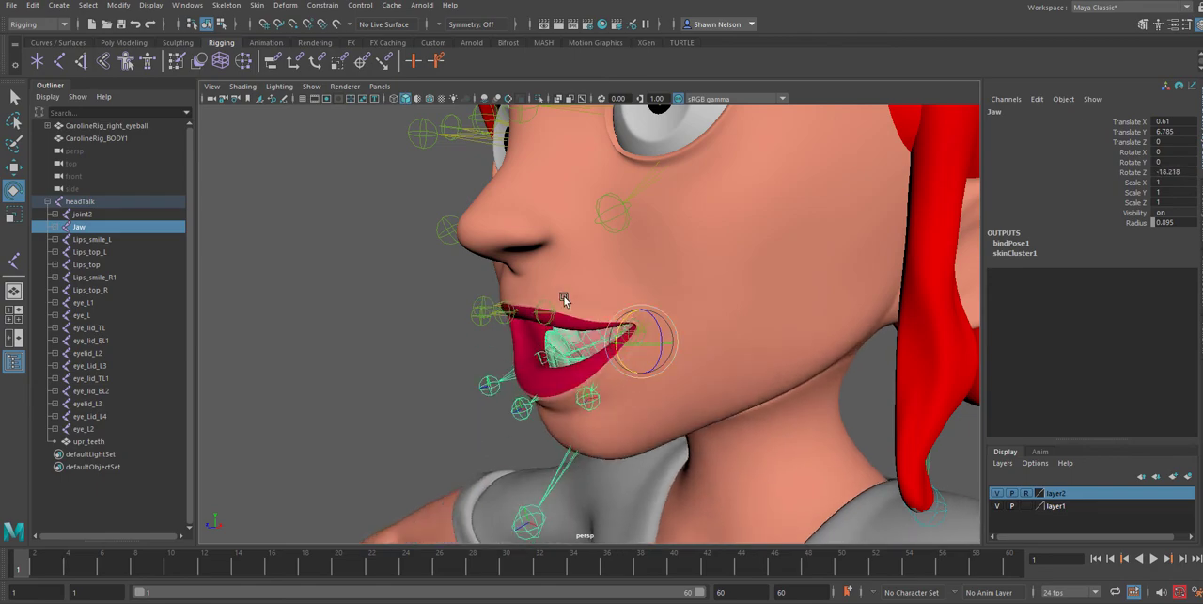
left_click_drag(564, 299, 629, 395, "alt")
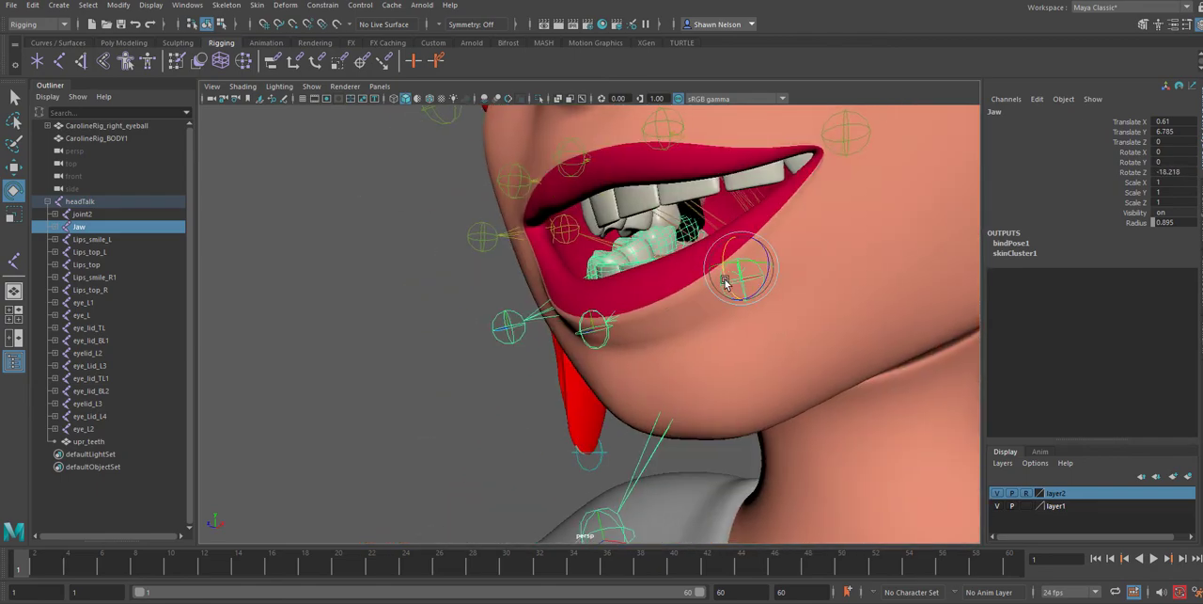
mouse_move(725, 285)
left_mouse_down()
mouse_move(726, 268)
mouse_move(721, 286)
left_mouse_up()
left_click_drag(720, 325, 752, 354, "alt")
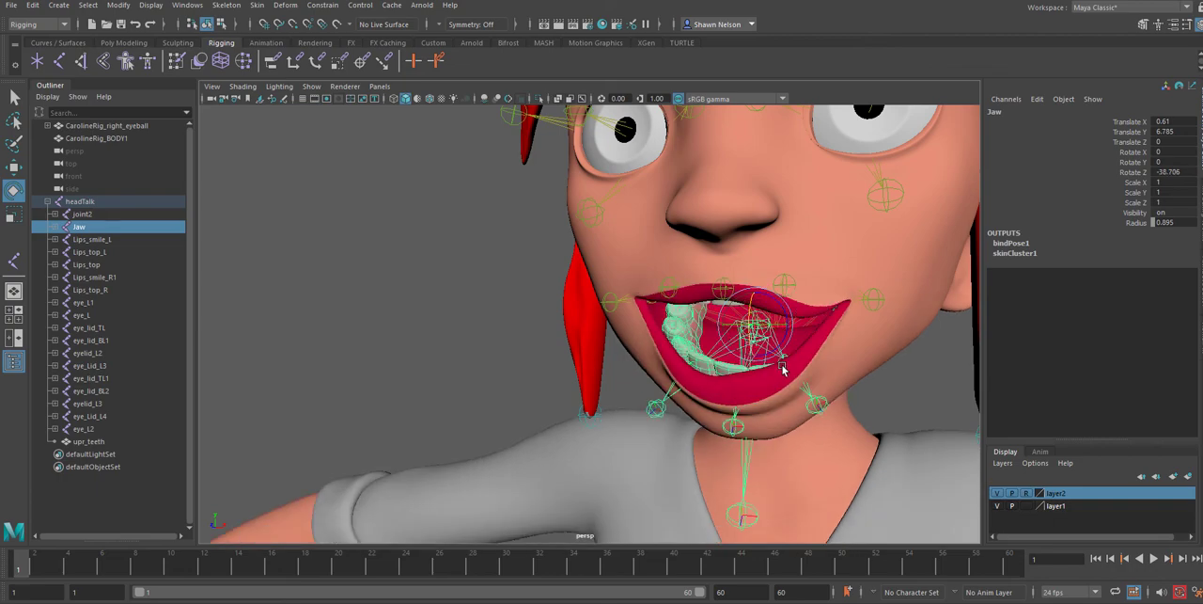
right_click_drag(782, 366, 731, 263, "alt")
mouse_move(731, 264)
left_mouse_down("alt")
mouse_move(762, 269)
mouse_move(744, 252)
left_mouse_up("alt")
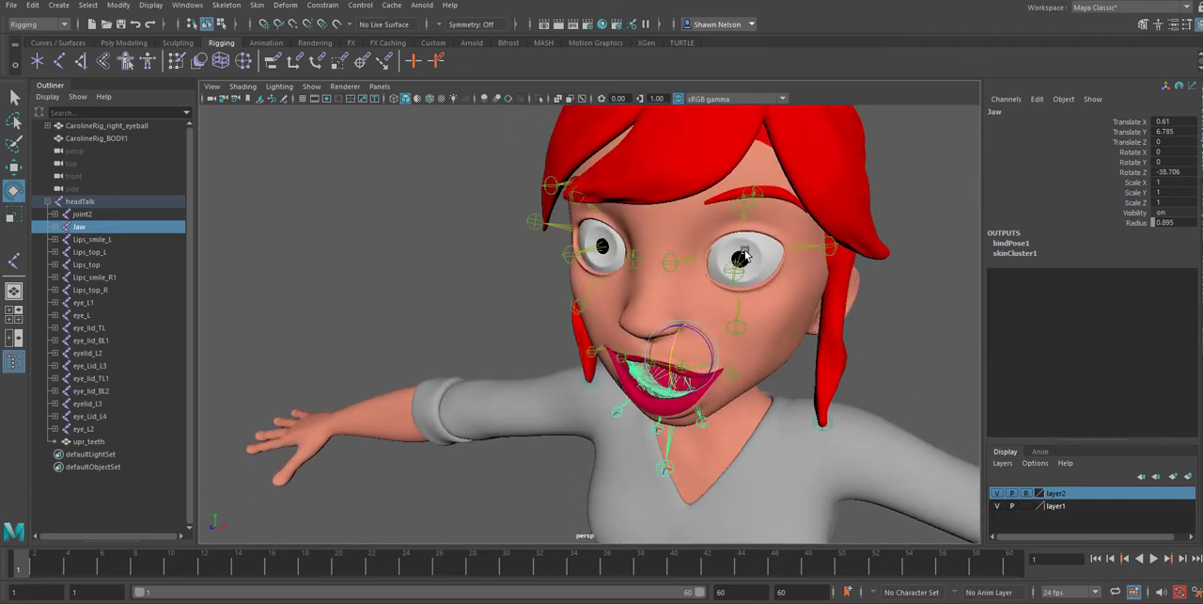
Select both eye joints and try rotating them together to test the eyeball movement, and clear the selection
left_click(743, 257)
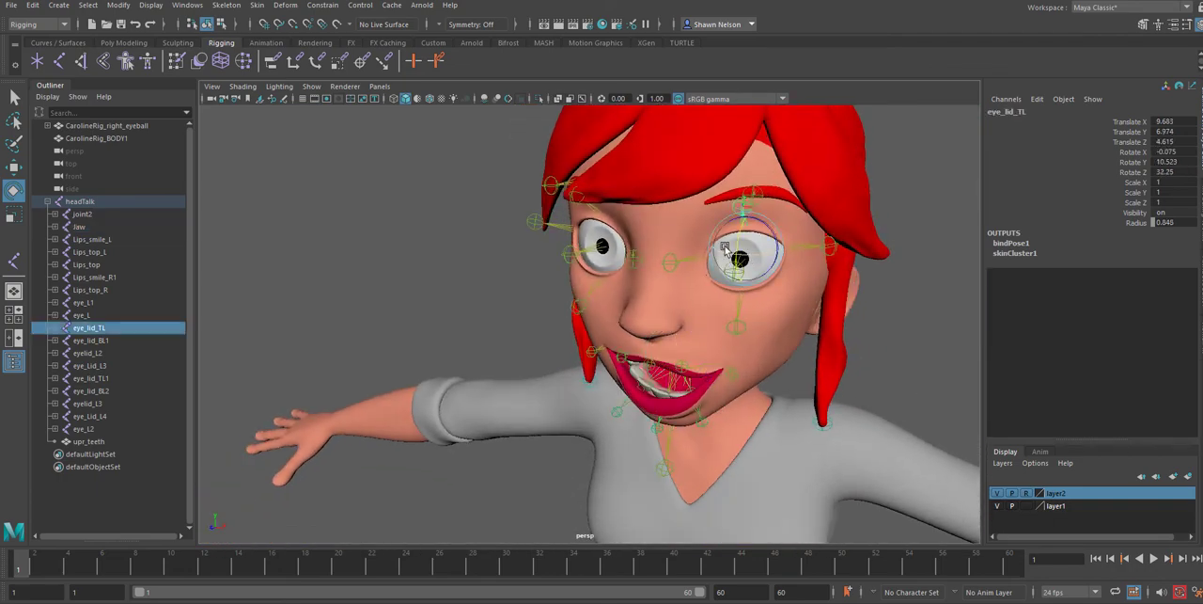
left_click(598, 247)
left_click(739, 261)
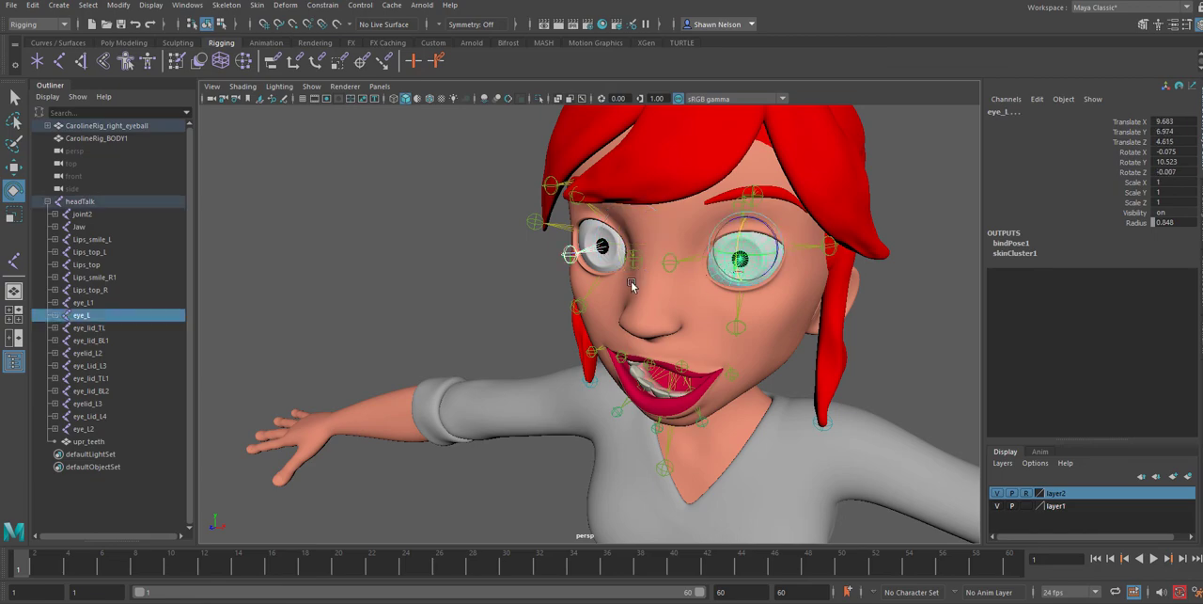
left_click(860, 299)
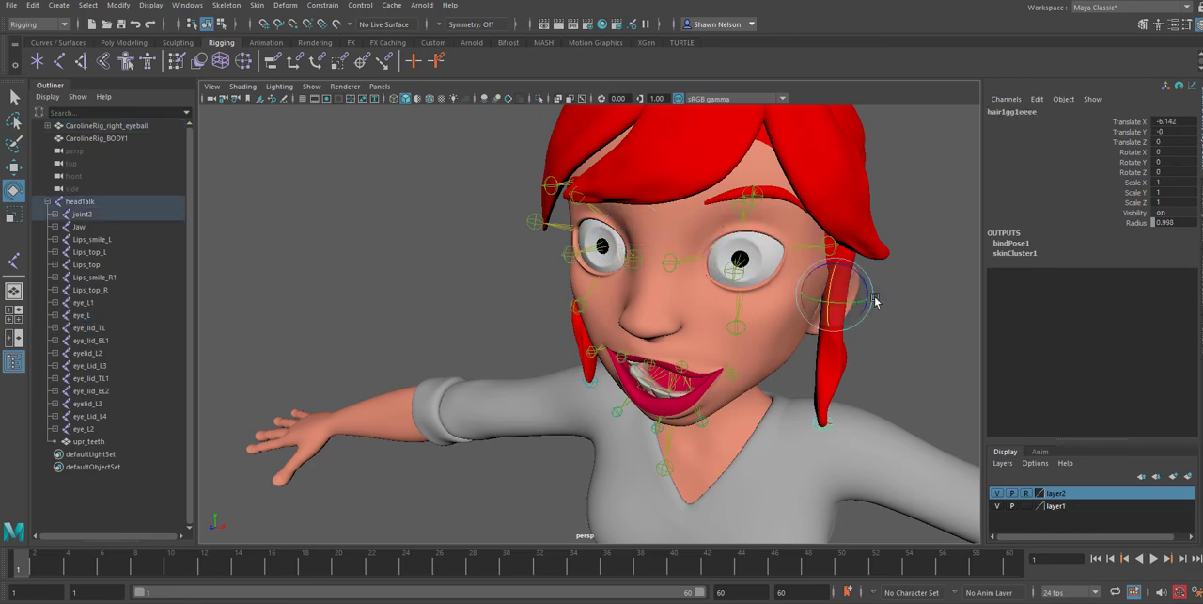
left_click(740, 263)
left_click(568, 256)
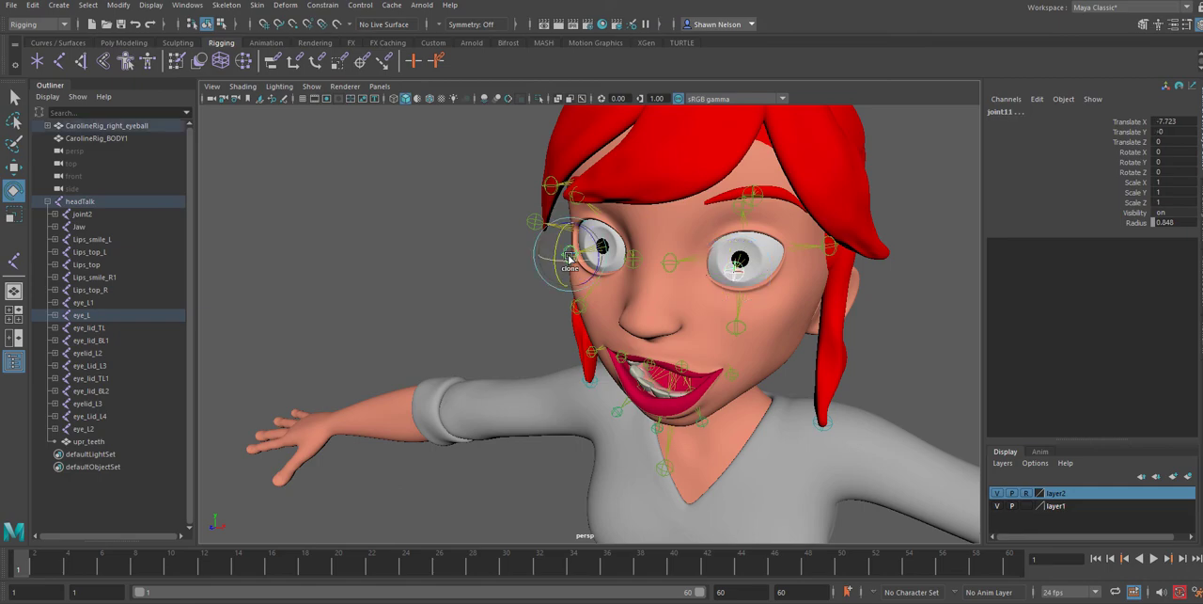
key("Up")
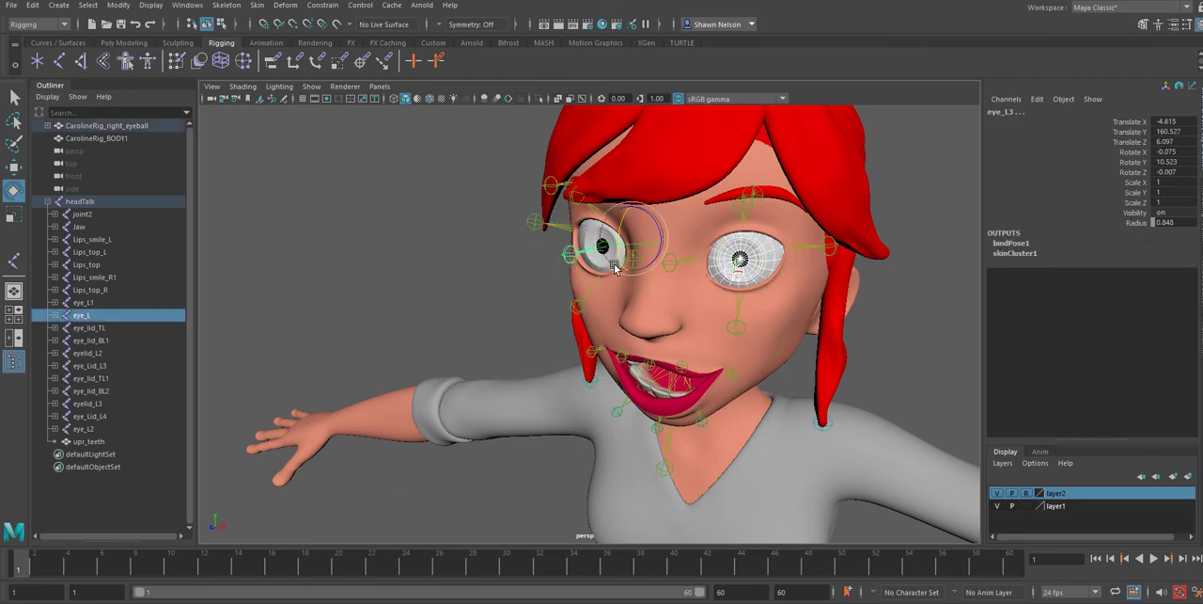
left_click_drag(633, 241, 838, 314)
left_click(912, 334)
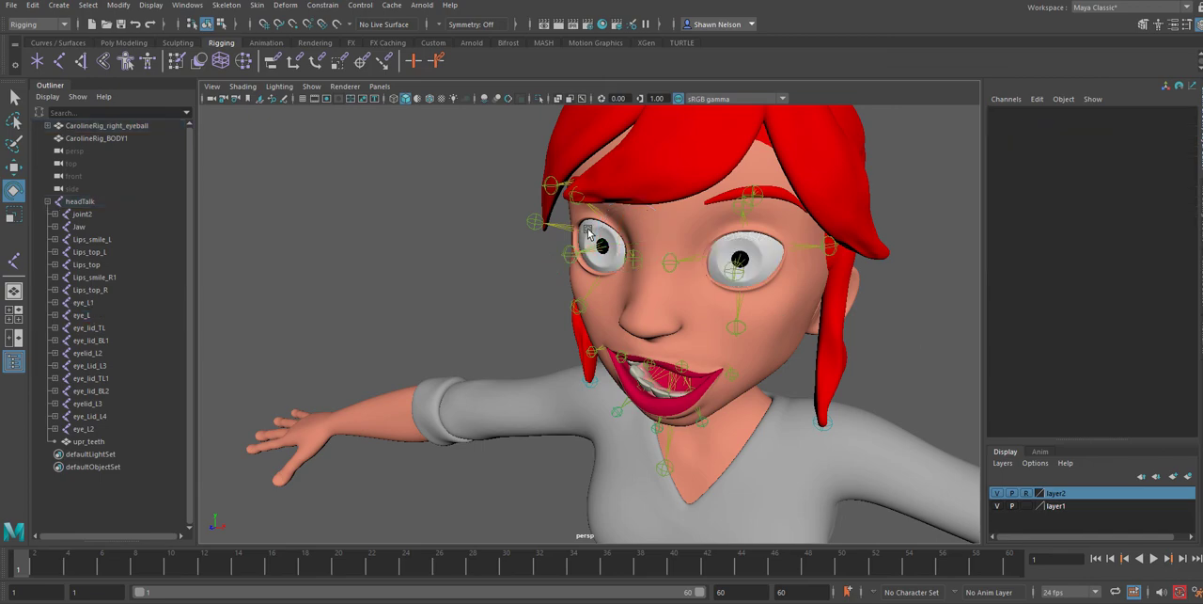
Select the CarolineRig_right_eyeball mesh together with its eye_L3 joint, and clear the selection
left_click(580, 243)
left_click(545, 303)
scroll(583, 244, "up", 5)
left_click(619, 201)
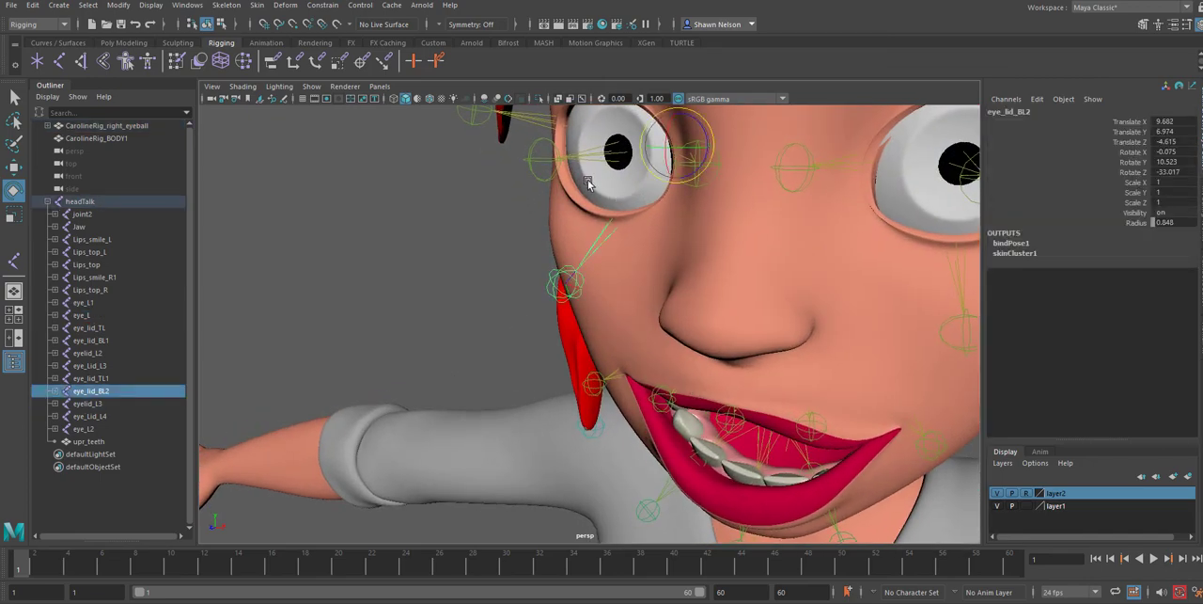
left_click(586, 177)
left_click(584, 173)
left_click(584, 158)
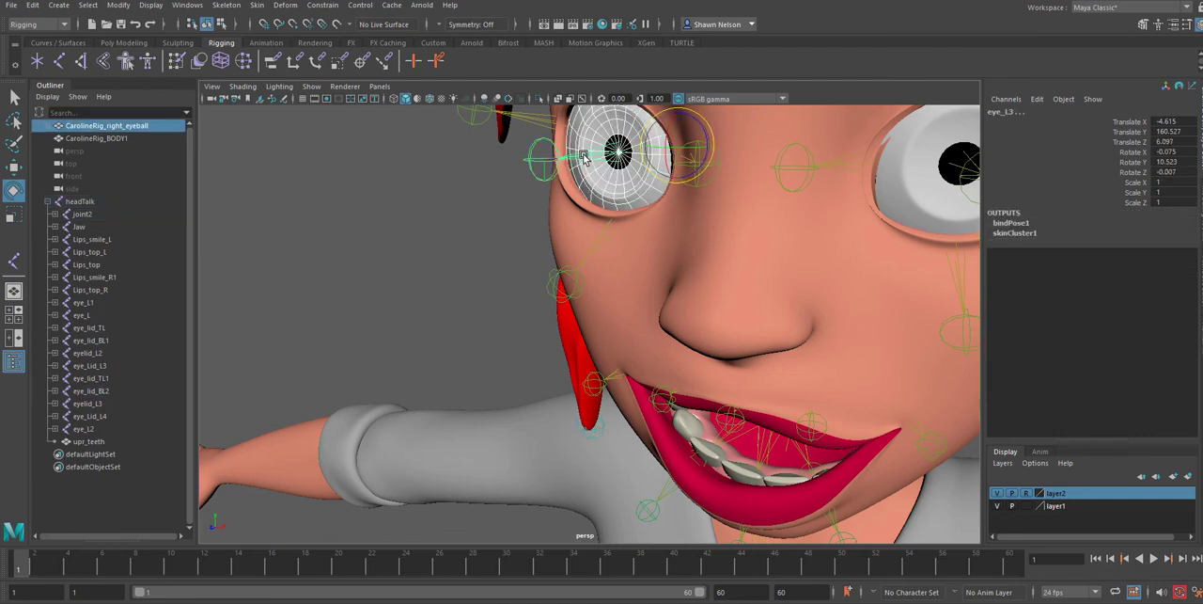
left_click(457, 249)
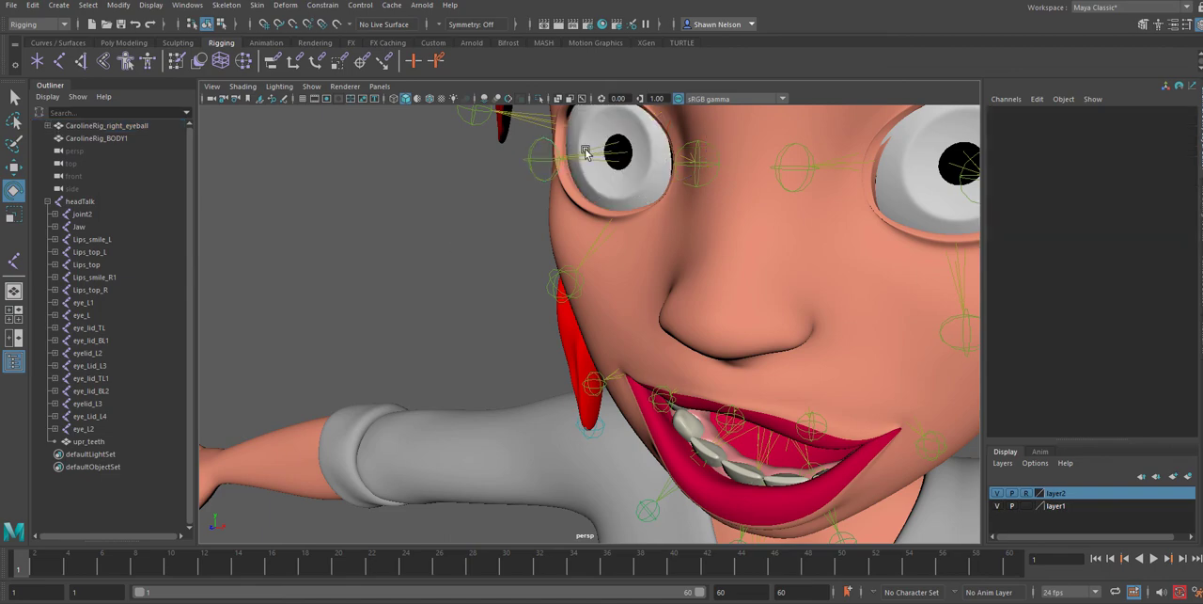
Try rotating the eye_L3 joint alone to test the right eyeball, undo the rotation and clear the selection
left_click(588, 153)
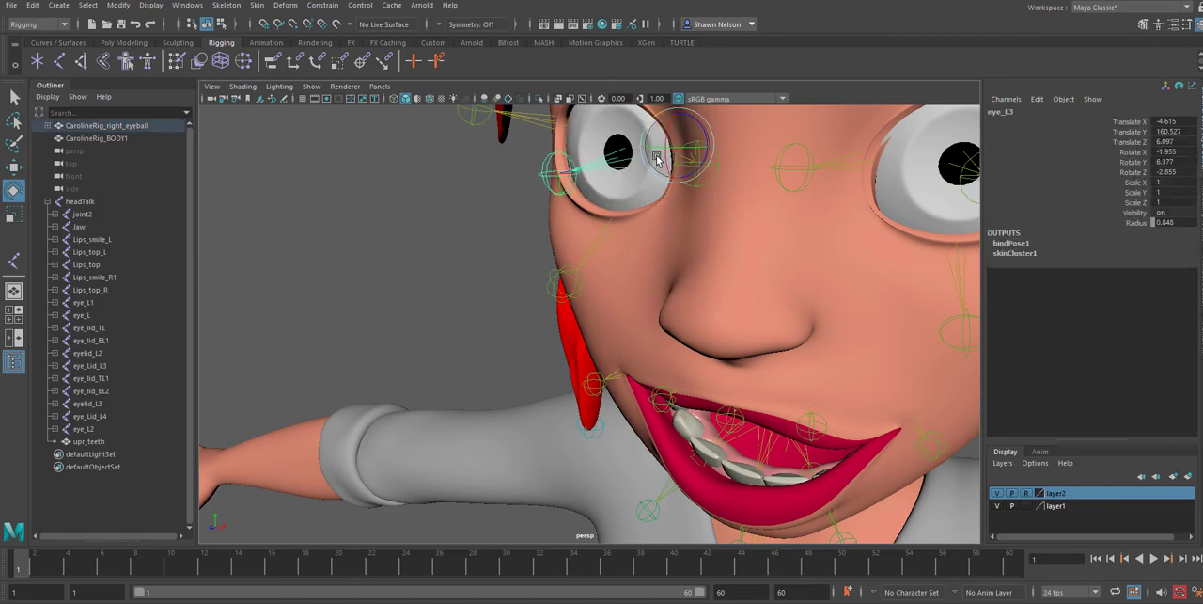
left_click_drag(648, 155, 648, 152)
key("ctrl+z")
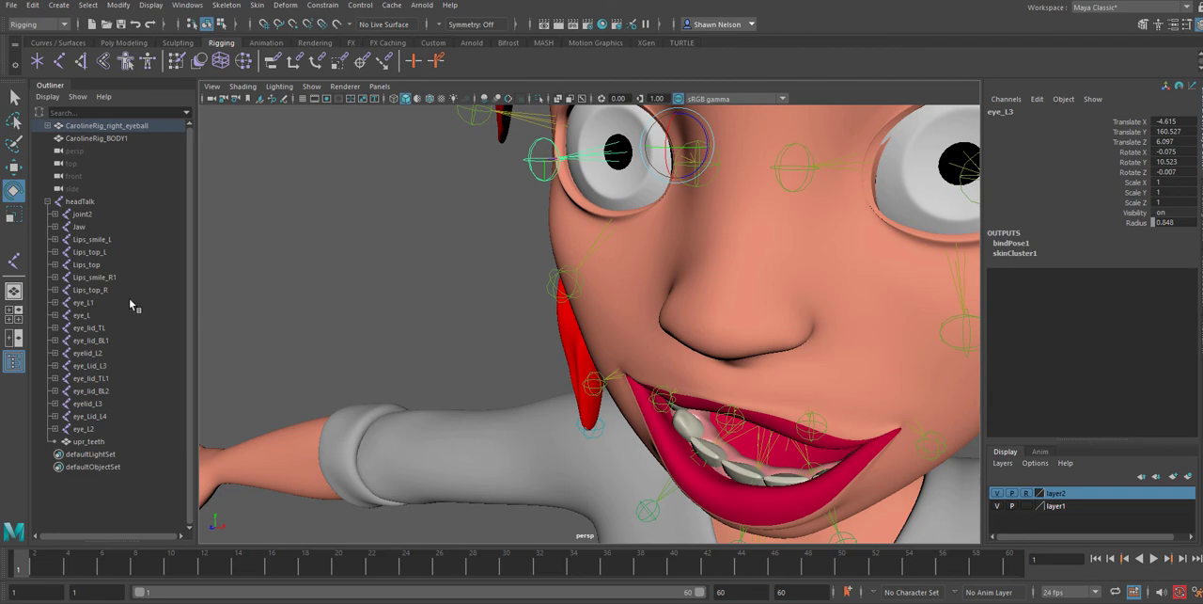
left_click(496, 214)
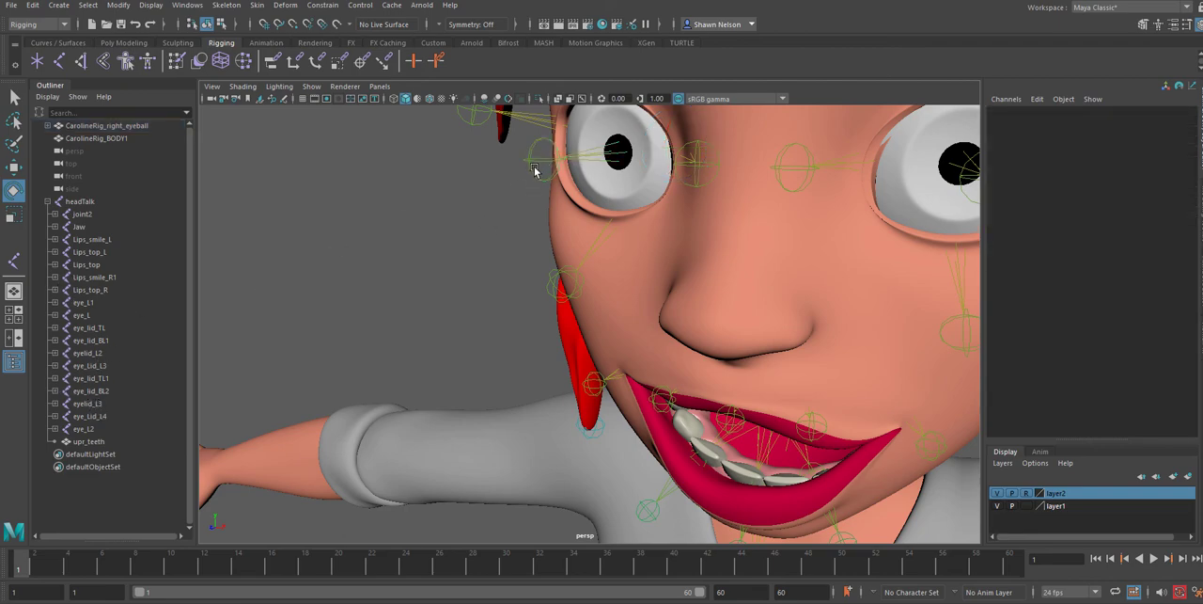
Locate the eye_L3 joint in the CarolineRig_right_eyeball hierarchy and unparent it from the eyeball
left_click(531, 165)
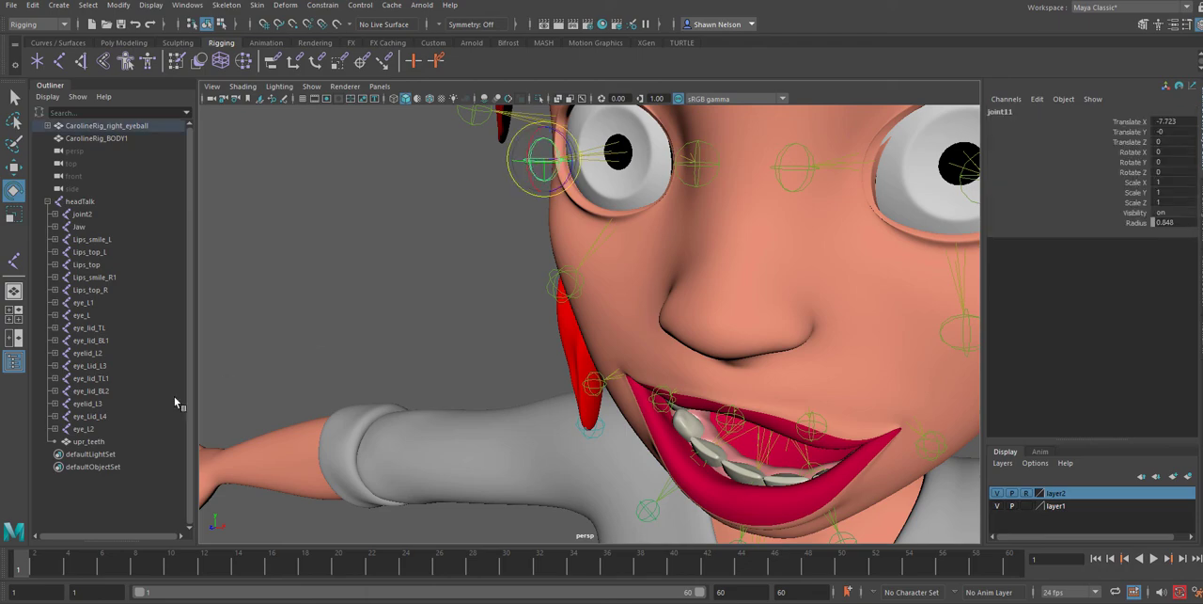
key("Up")
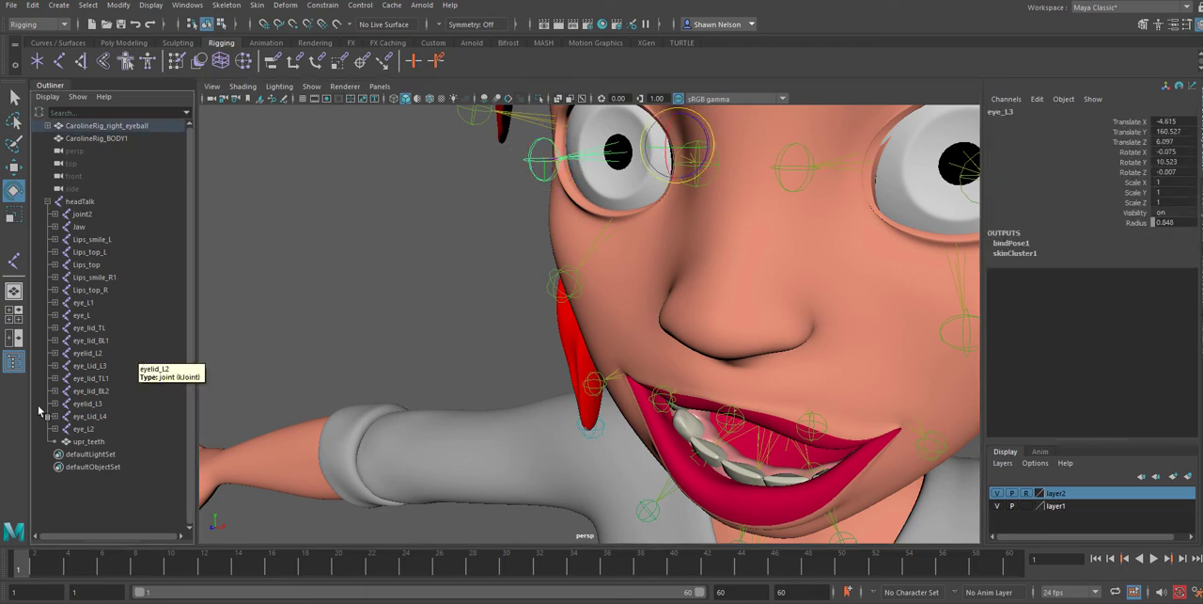
left_click(50, 201)
left_click(50, 201, "shift")
scroll(129, 279, "down", 5)
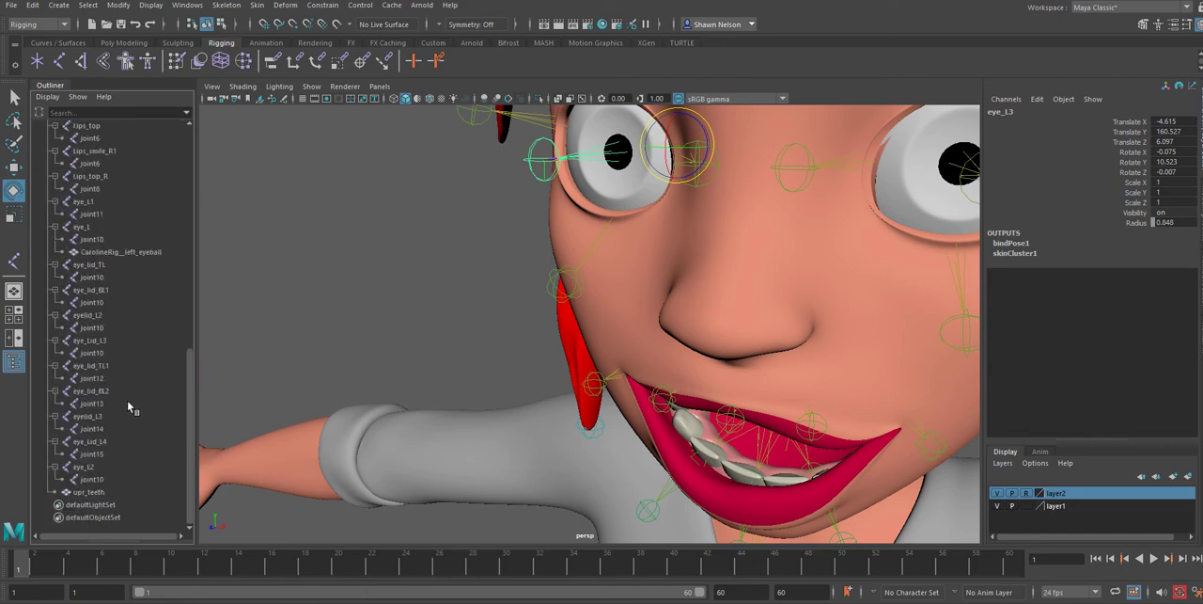
scroll(130, 416, "up", 10)
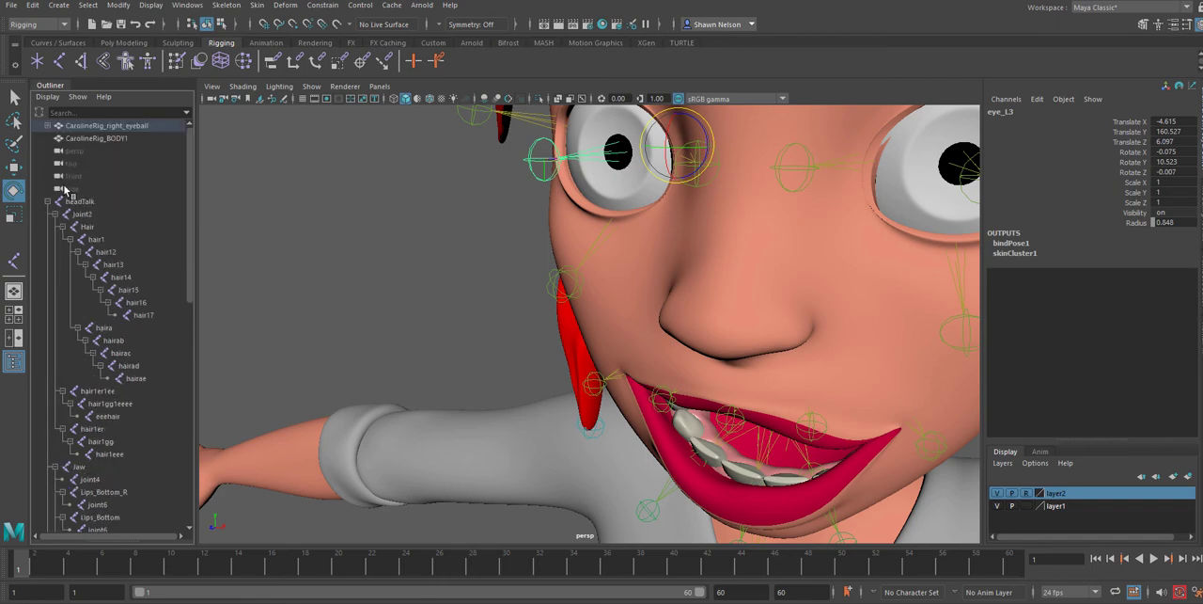
left_click(50, 126)
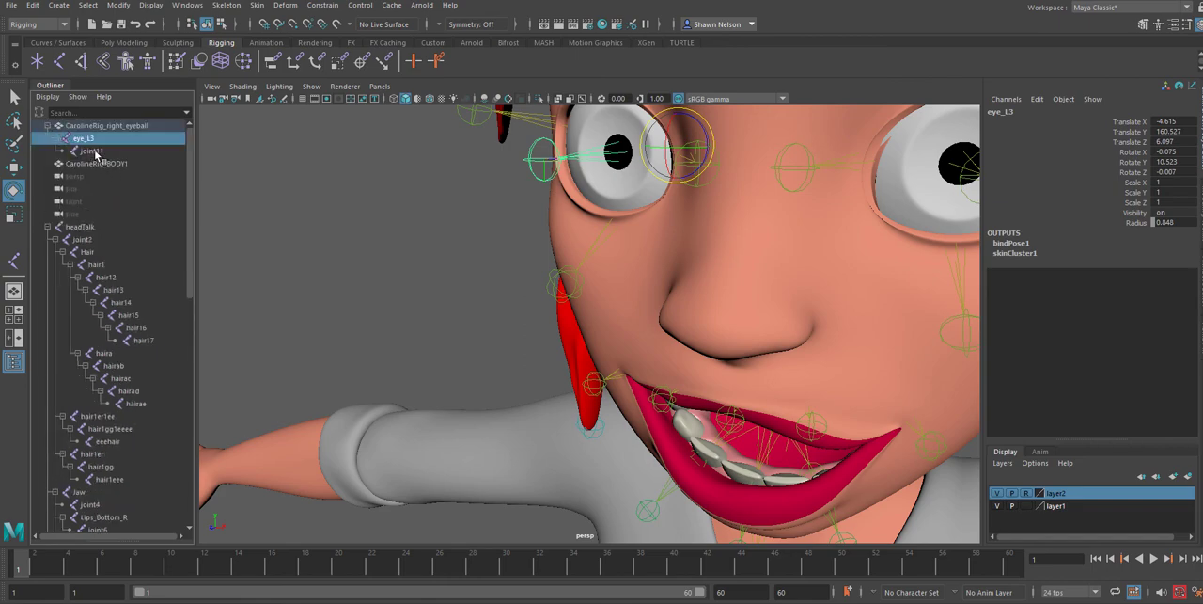
left_click(92, 152)
left_click(90, 140)
left_click(32, 5)
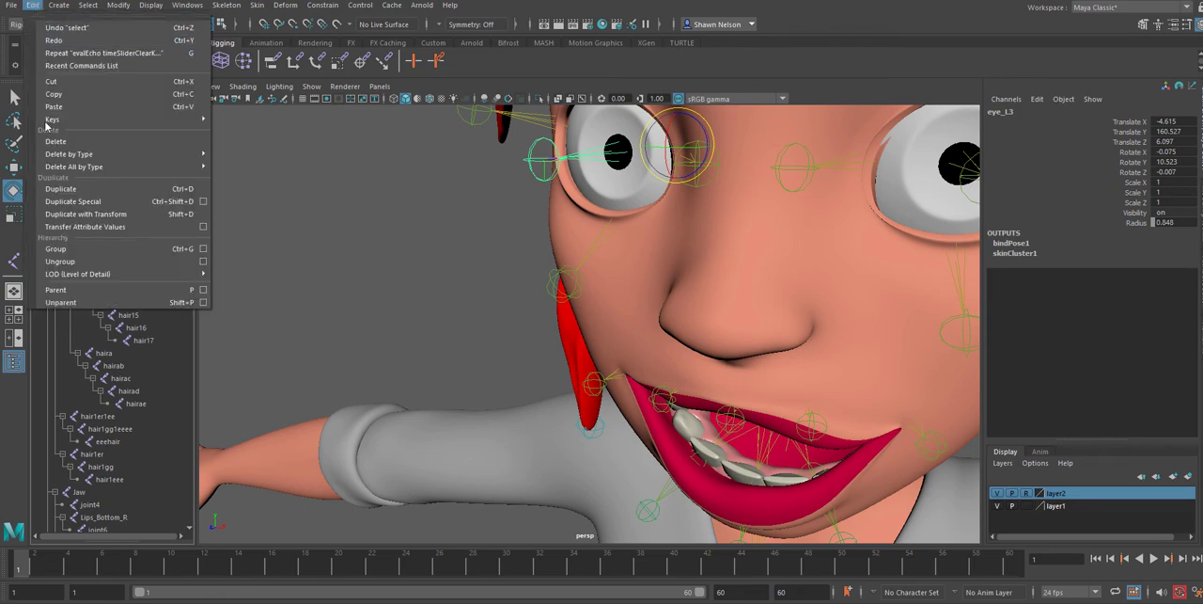
left_click(70, 304)
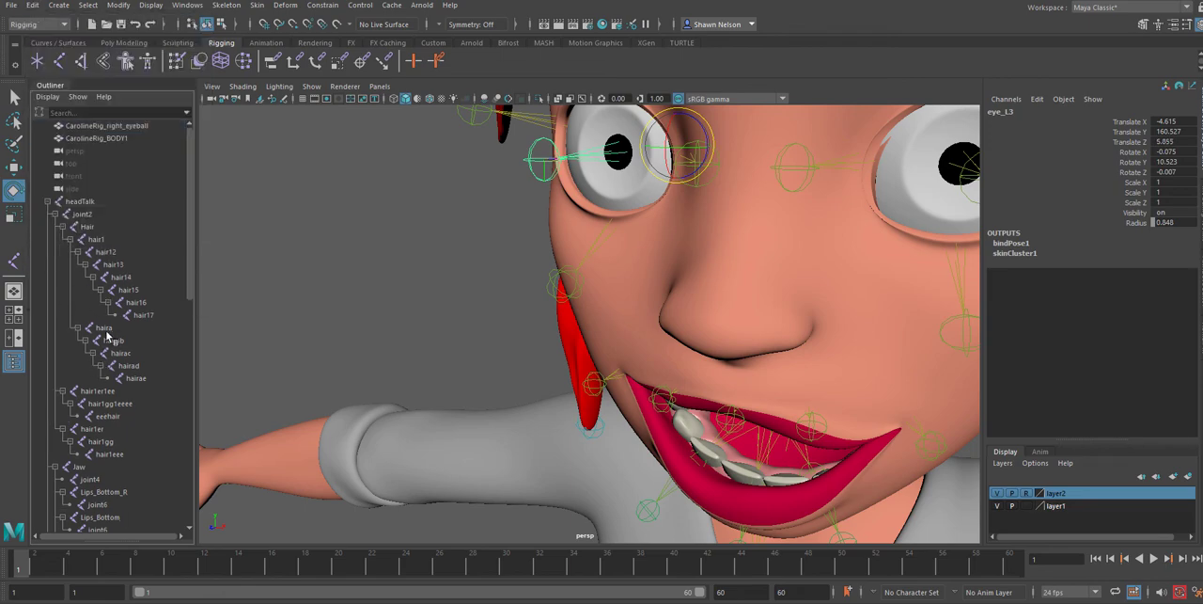
Parent the eye_L3 joint under the headTalk joint and clear the selection
scroll(109, 338, "down", 10)
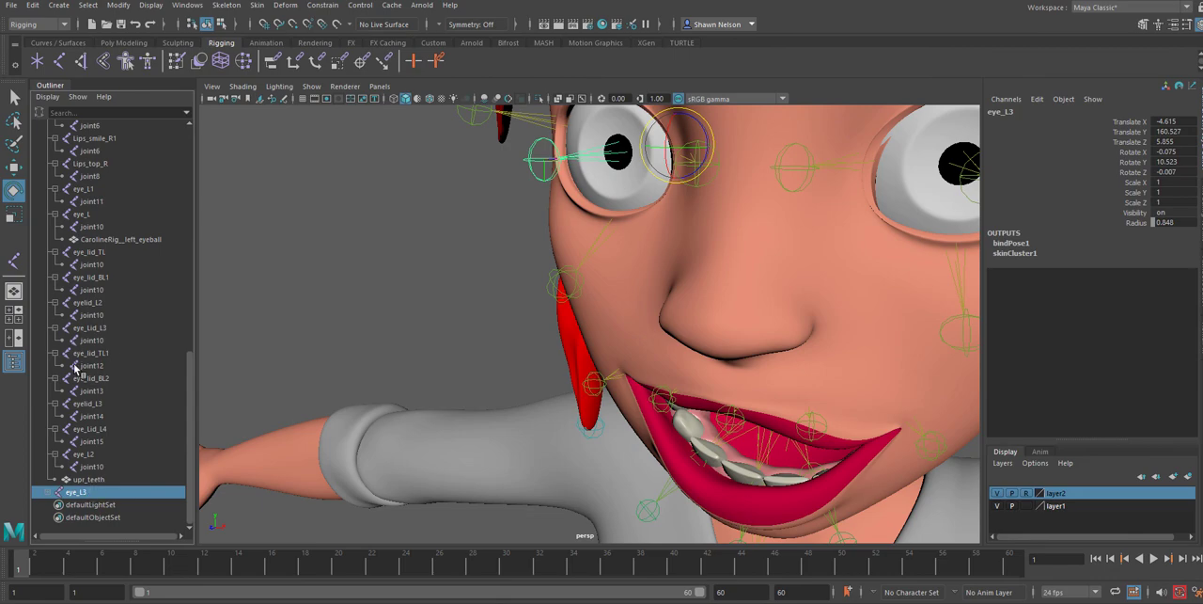
scroll(103, 282, "up", 15)
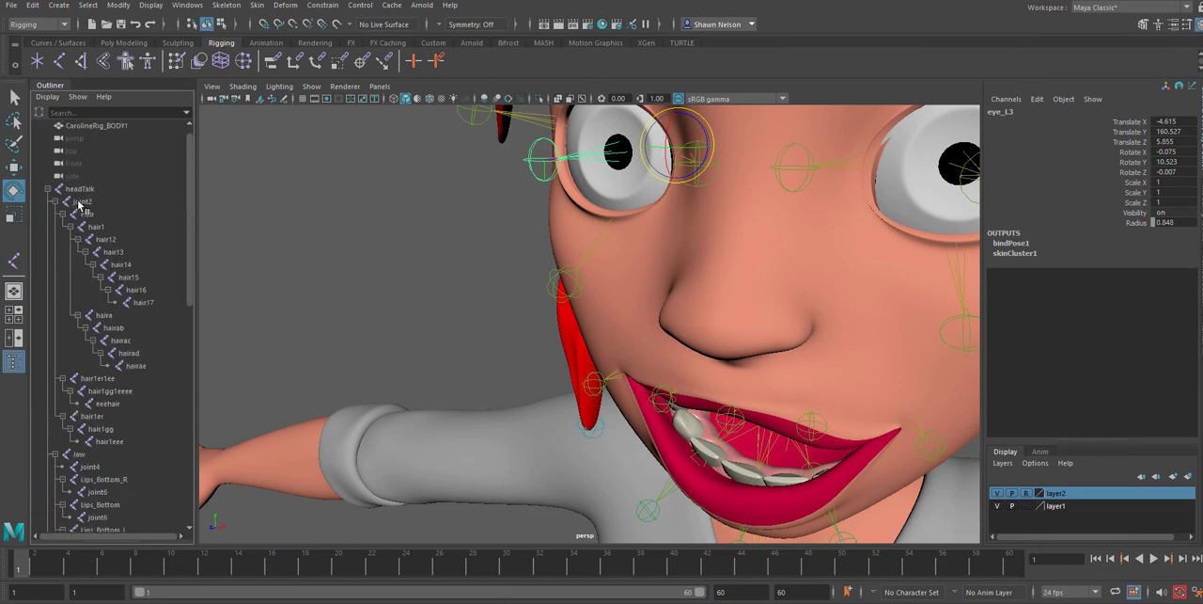
left_click(79, 189)
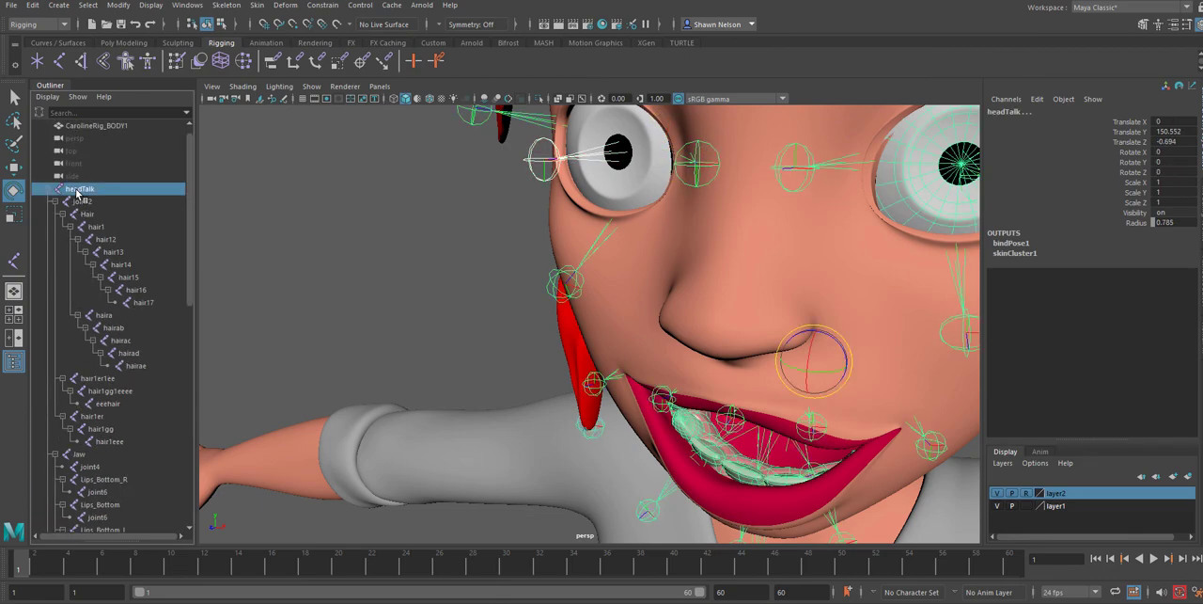
left_click(343, 246)
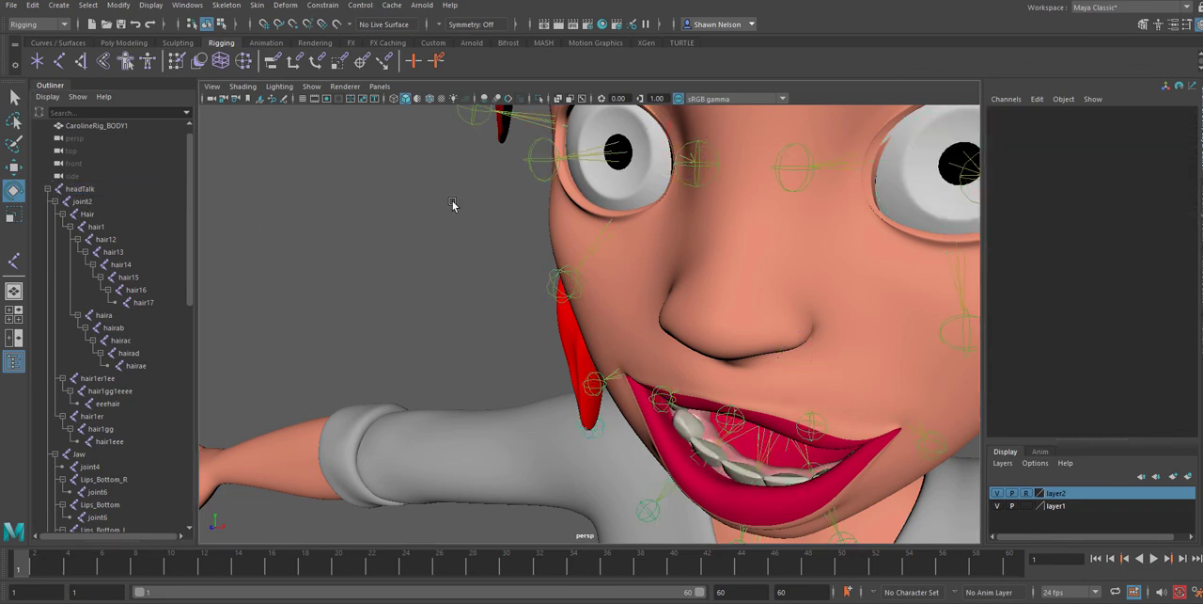
Test both eye joints by rotating them together, undo the rotation and clear the selection
left_click(592, 158)
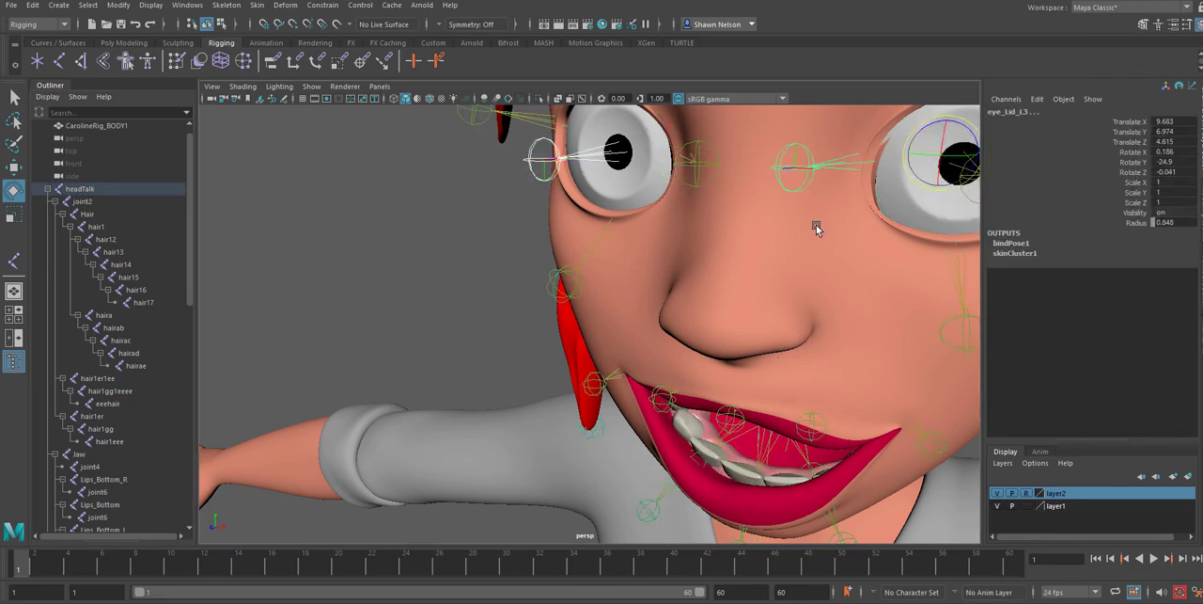
scroll(816, 261, "down", 5)
scroll(752, 194, "up", 1)
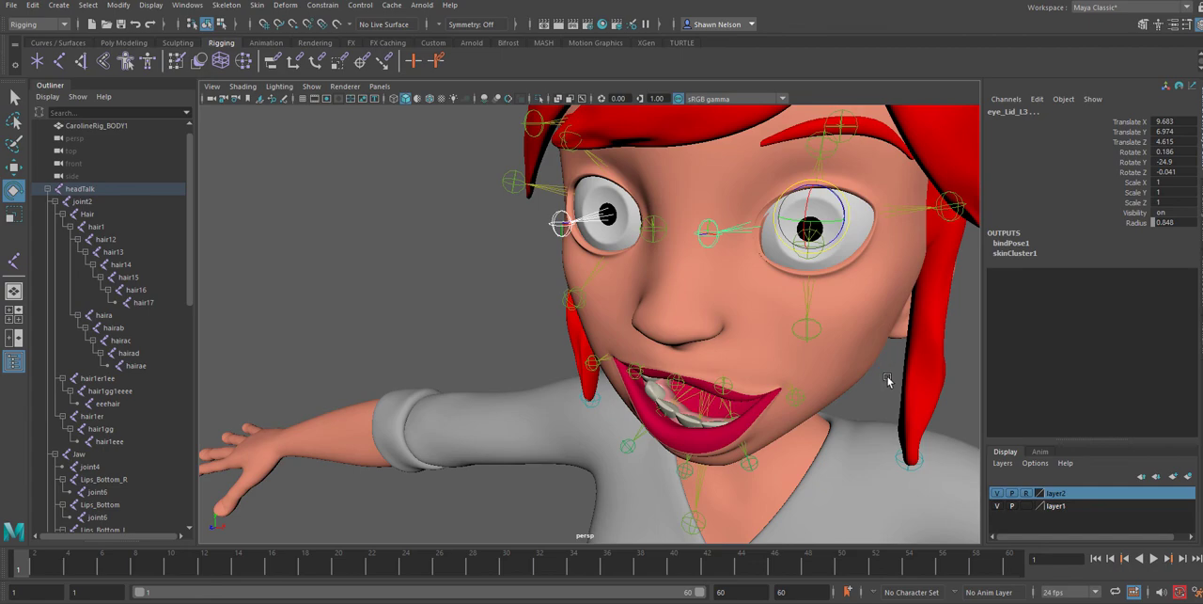
left_click(888, 379)
left_click(809, 243)
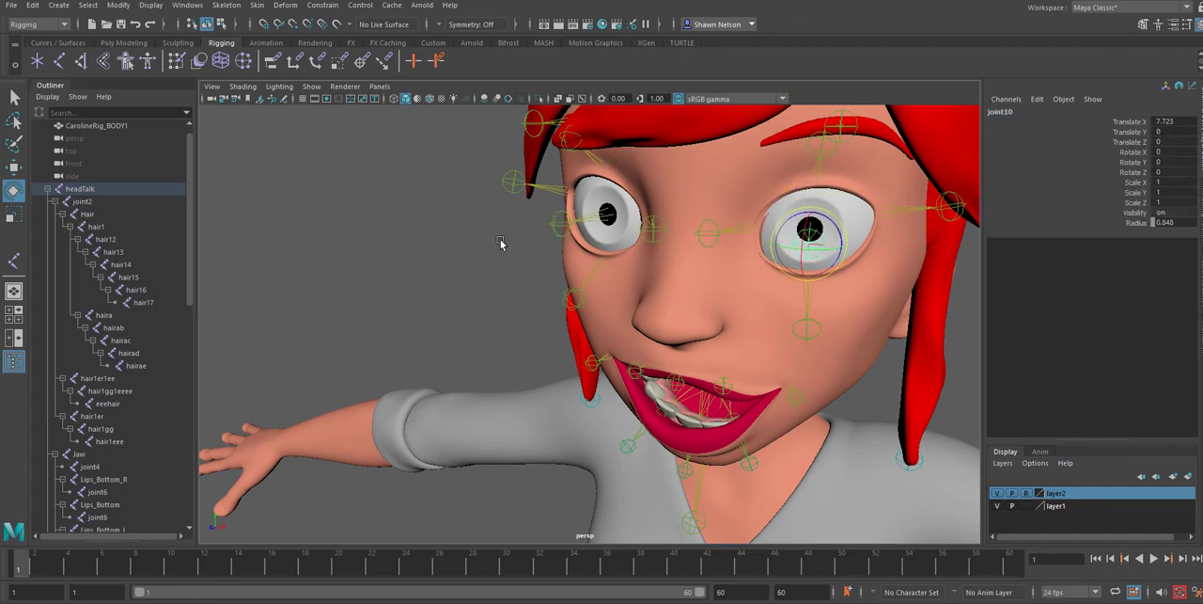
left_click(559, 229, "shift")
key("Up")
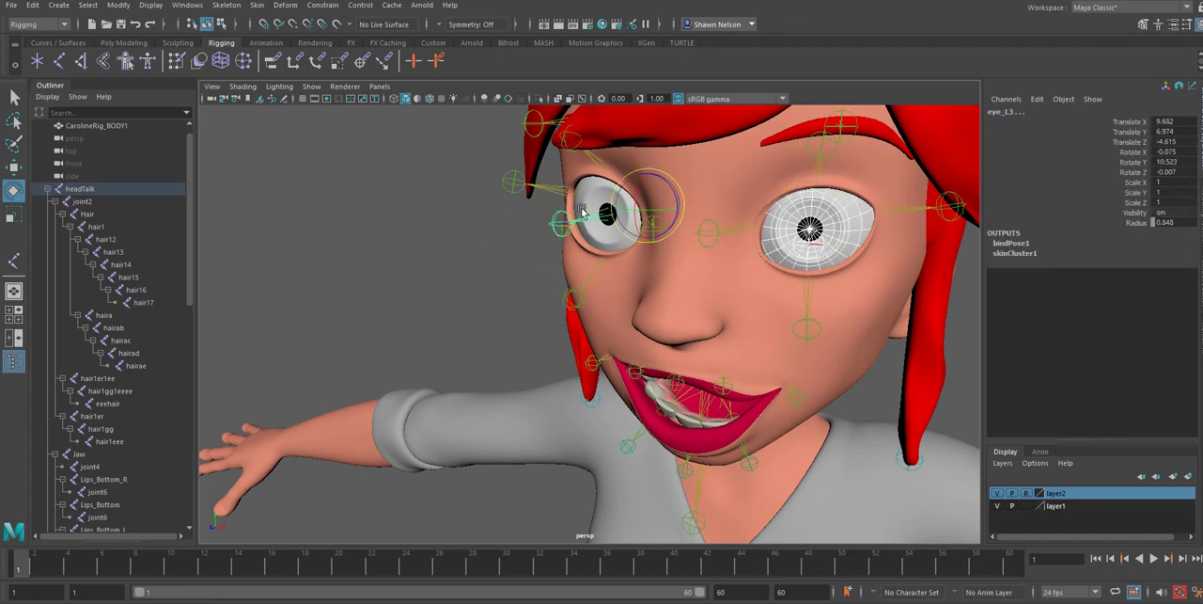
left_click_drag(656, 201, 646, 193)
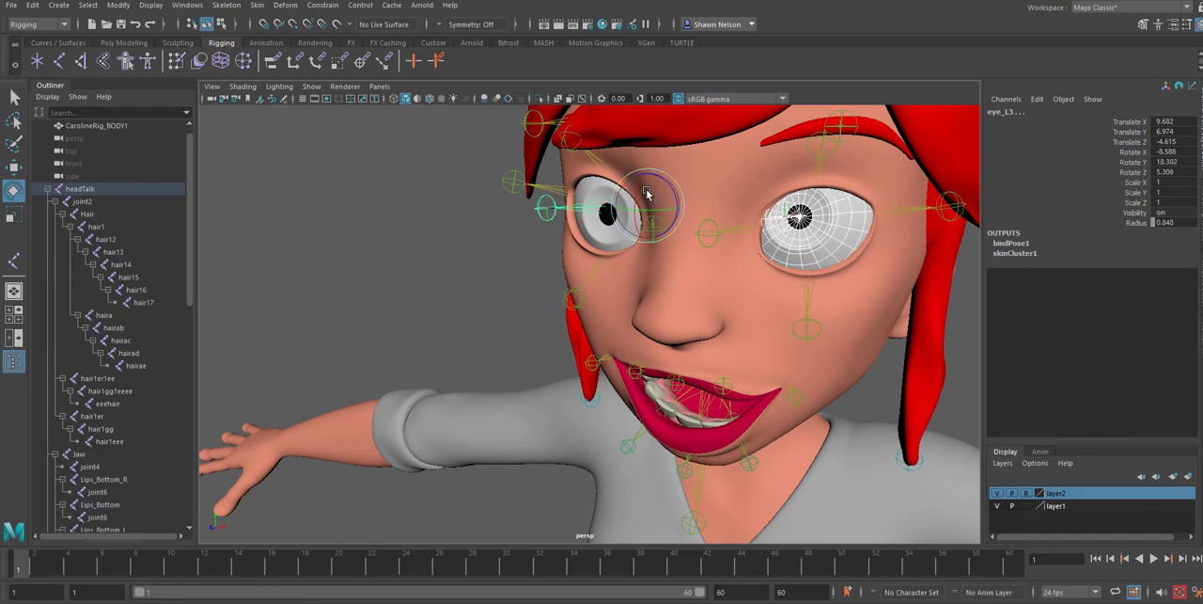
key("ctrl+z")
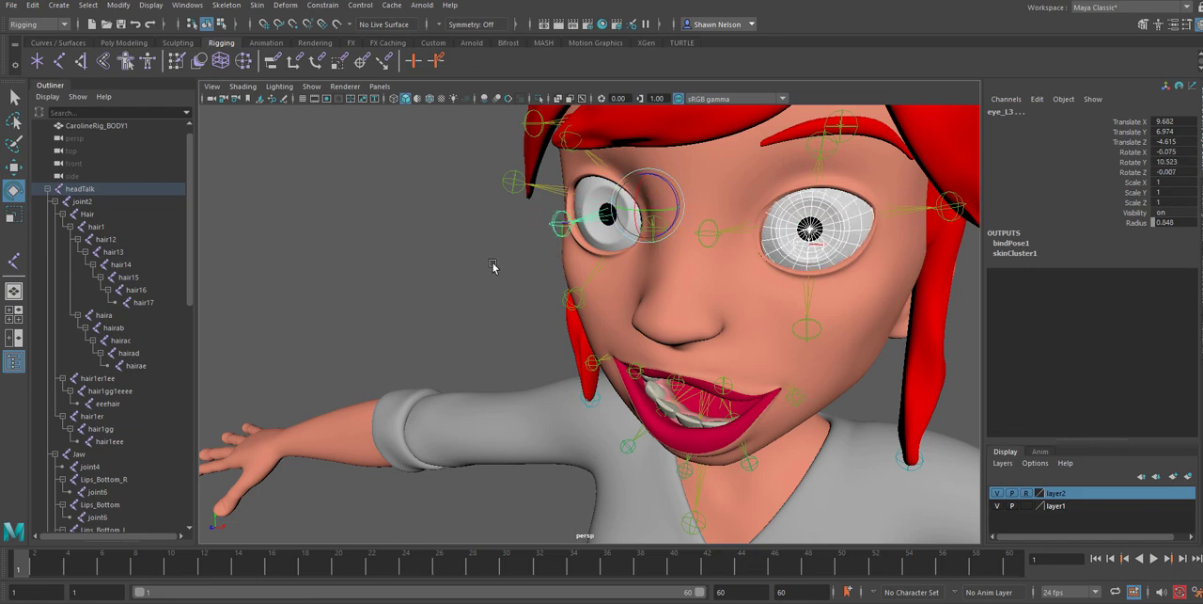
left_click(493, 267)
Parent the CarolineRig_right_eyeball mesh under the eye_L3 joint
left_click(598, 235)
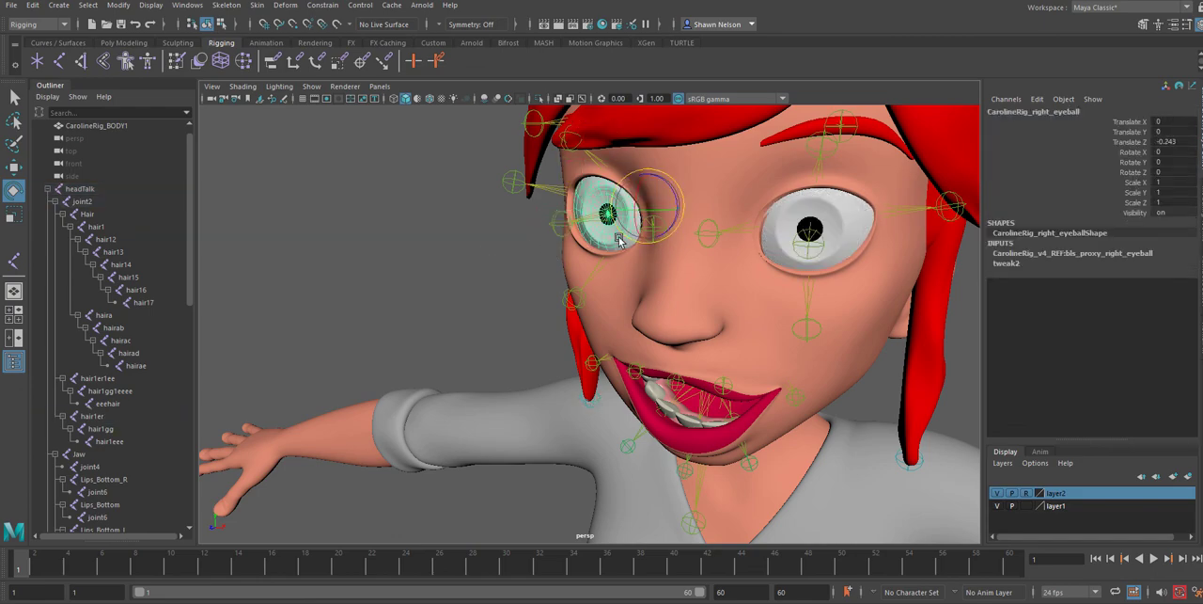
left_click(583, 219)
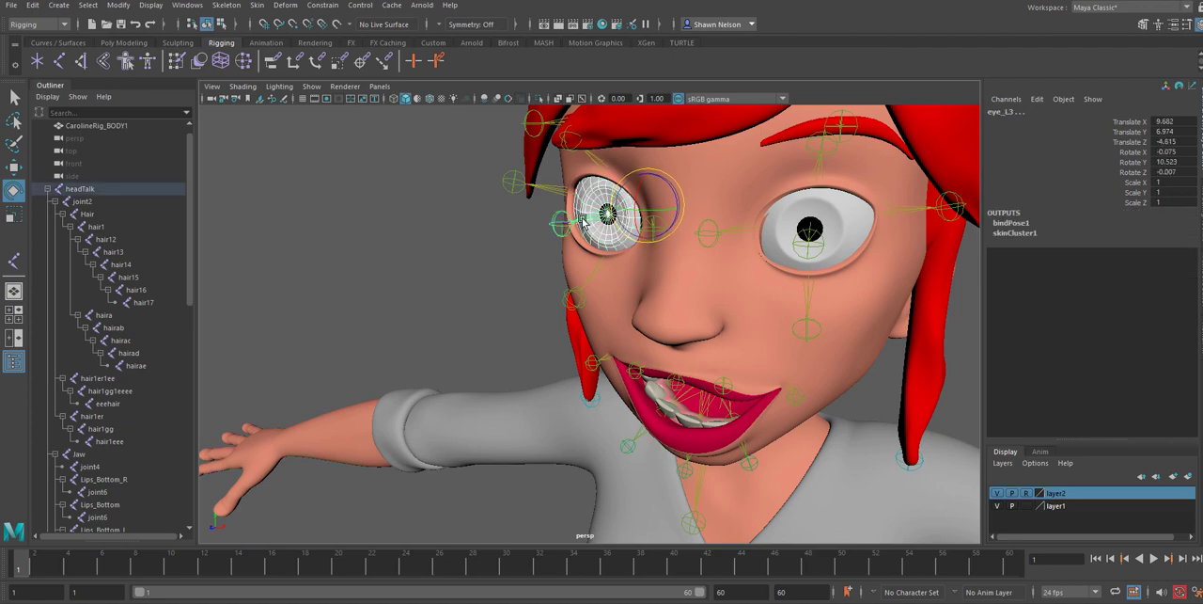
left_click(583, 220)
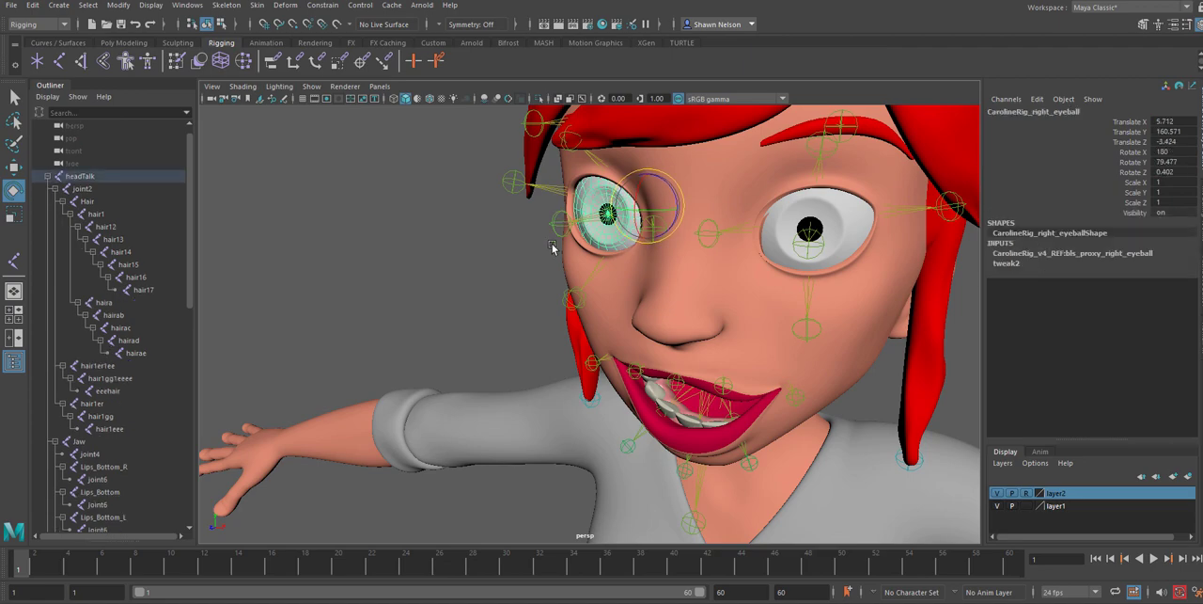
left_click(590, 219)
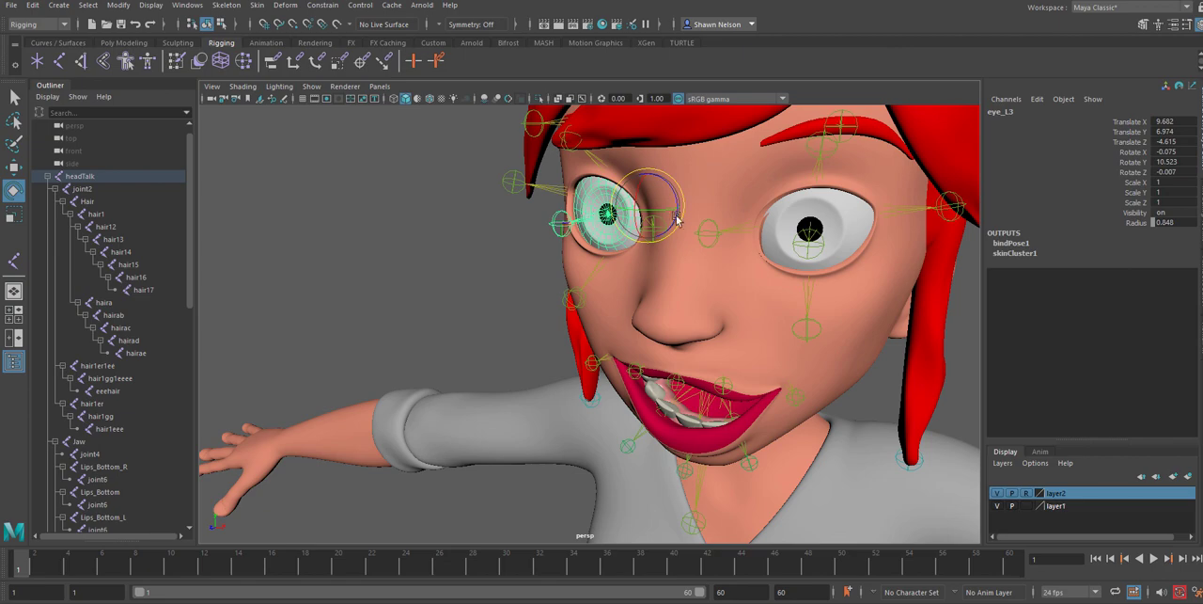
left_click(809, 229)
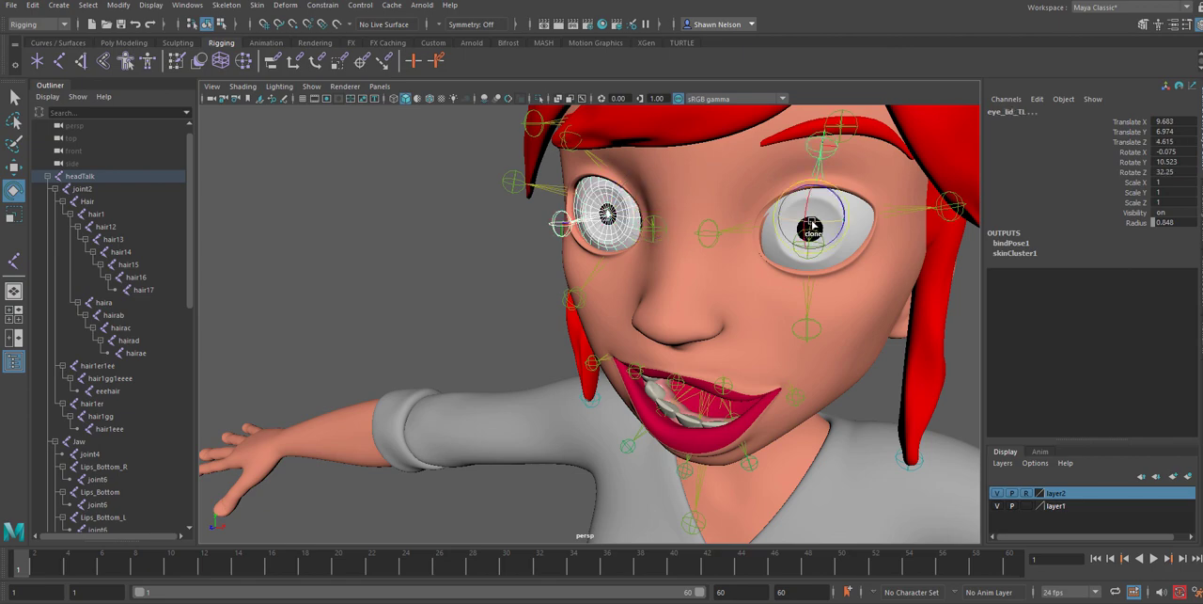
left_click(536, 306)
Rotate the eye_L3 joint to test its eyeball, leaving rotation at about X -18.5, Y 14.9 and Z -1.7
left_click(585, 221)
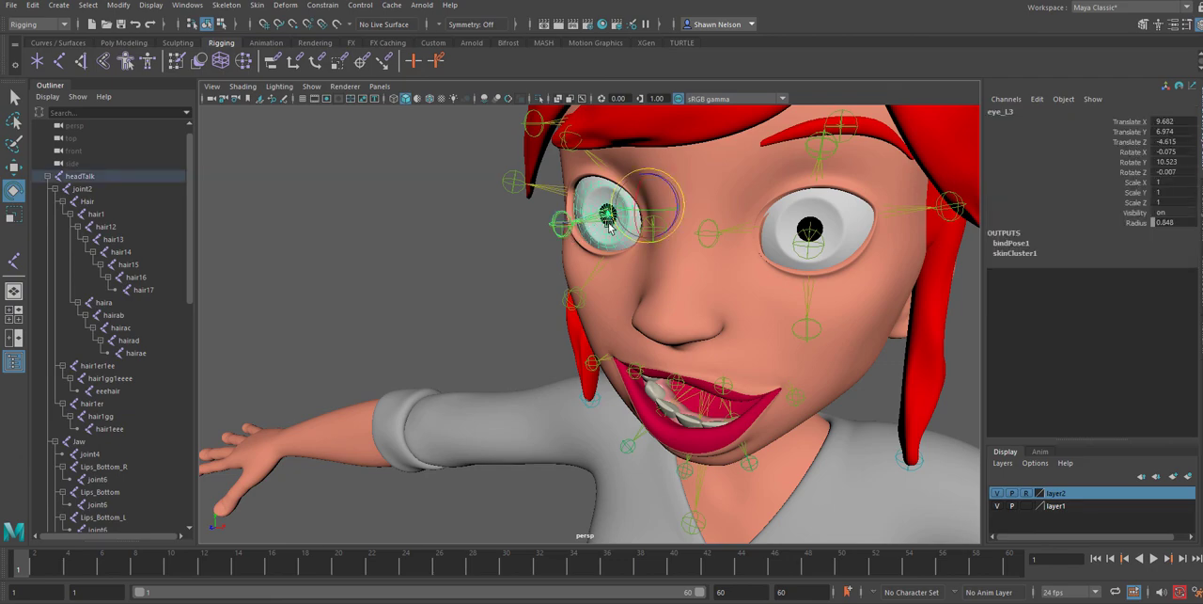
left_click_drag(650, 221, 589, 223)
left_click(588, 235)
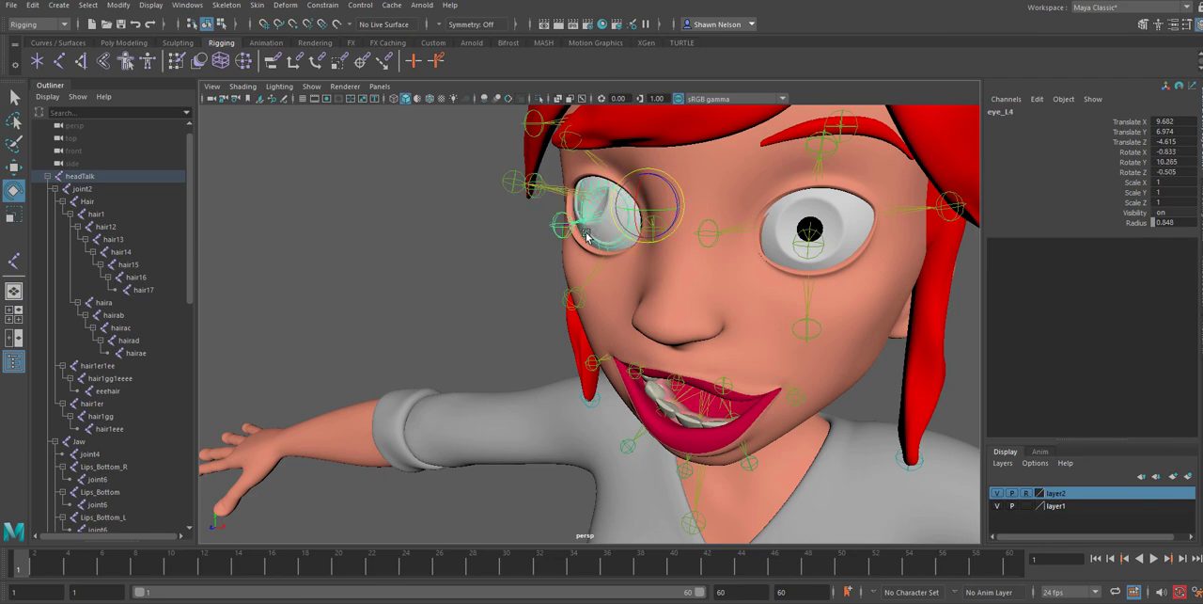
left_click(584, 212)
left_click(576, 195)
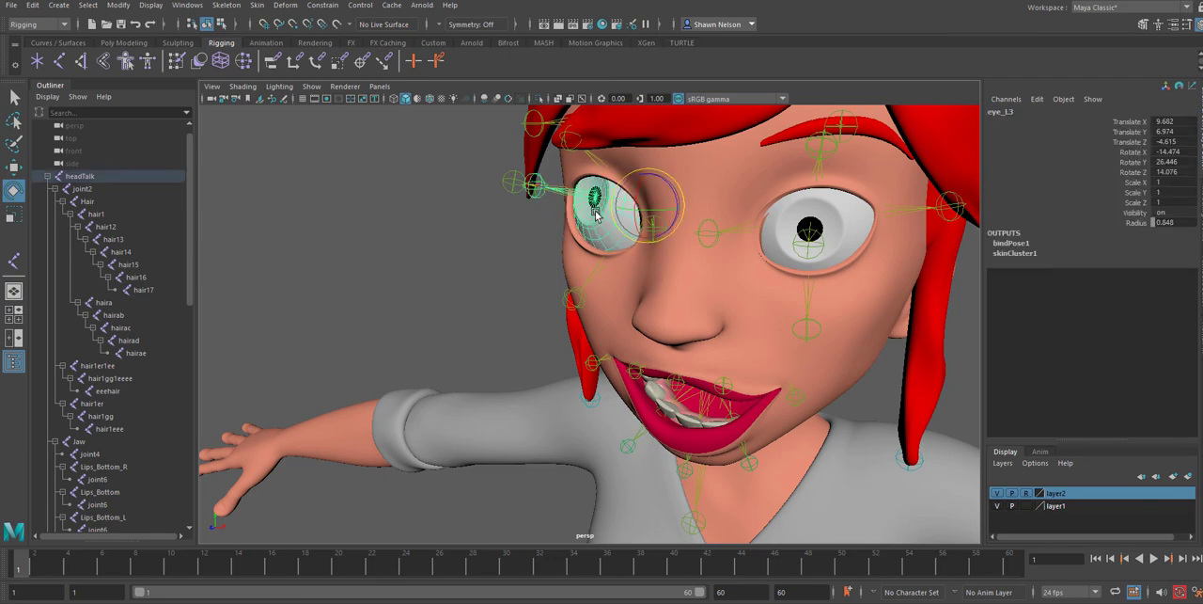
left_click_drag(627, 198, 626, 202)
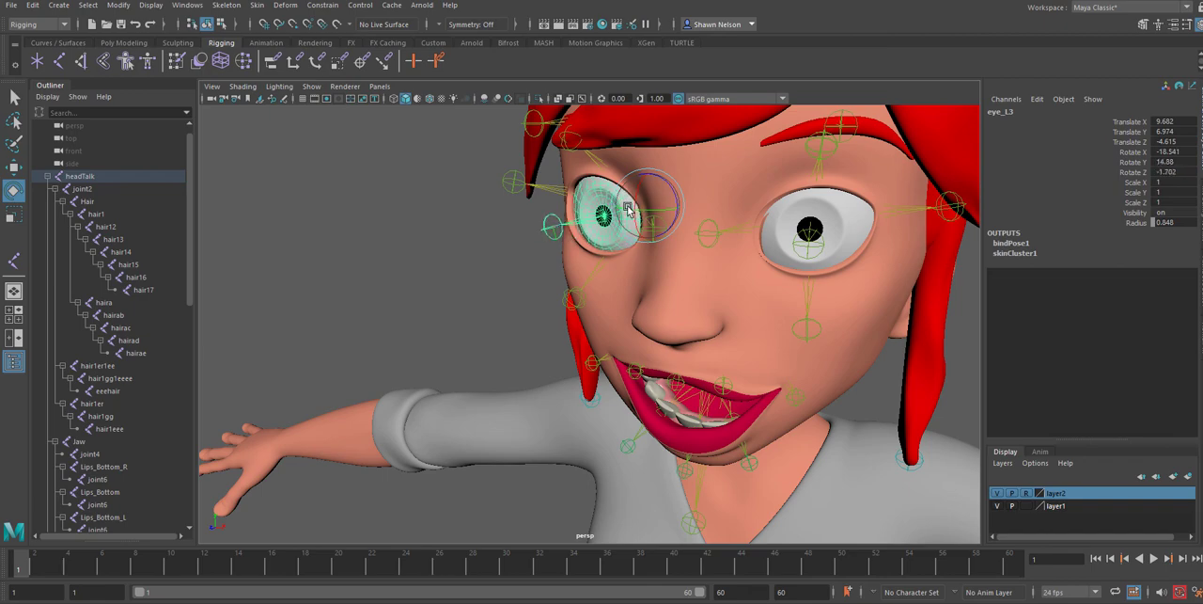
Select the eye_L3 joint together with the other eye's joint for rotating both eyeballs
left_click(814, 222)
left_click(970, 308)
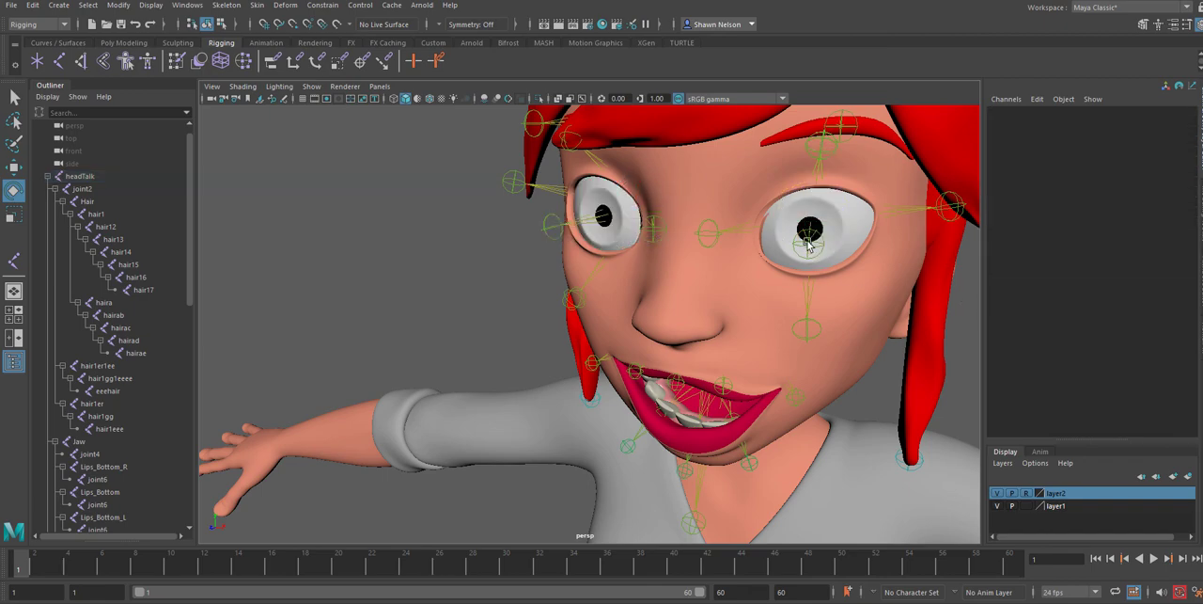
left_click(808, 243)
left_click(555, 229)
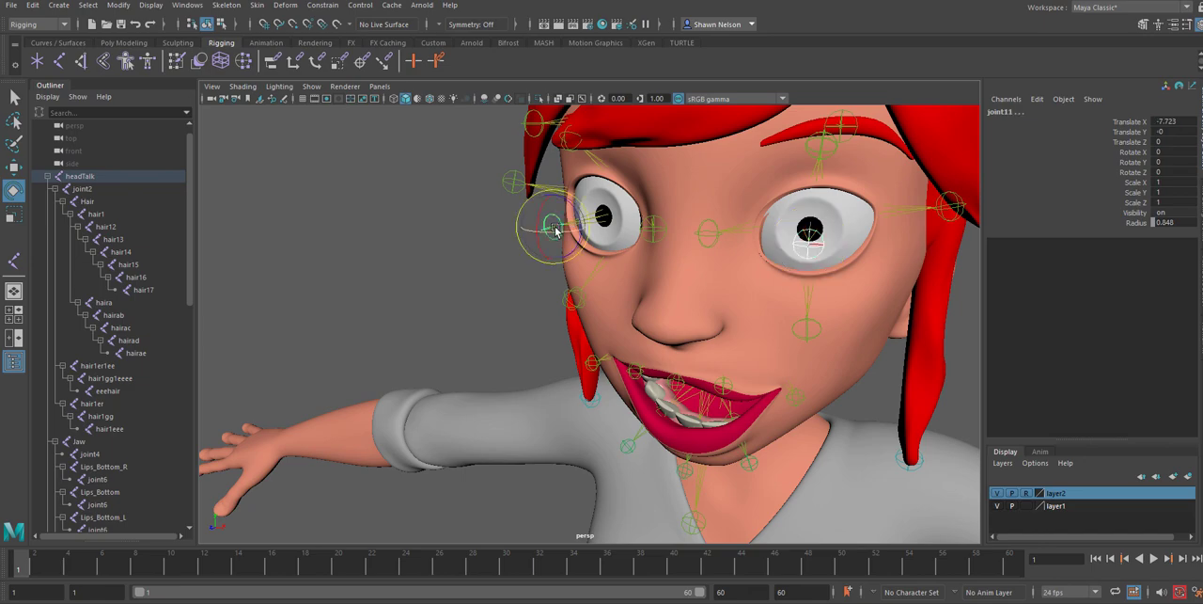
left_click(570, 229)
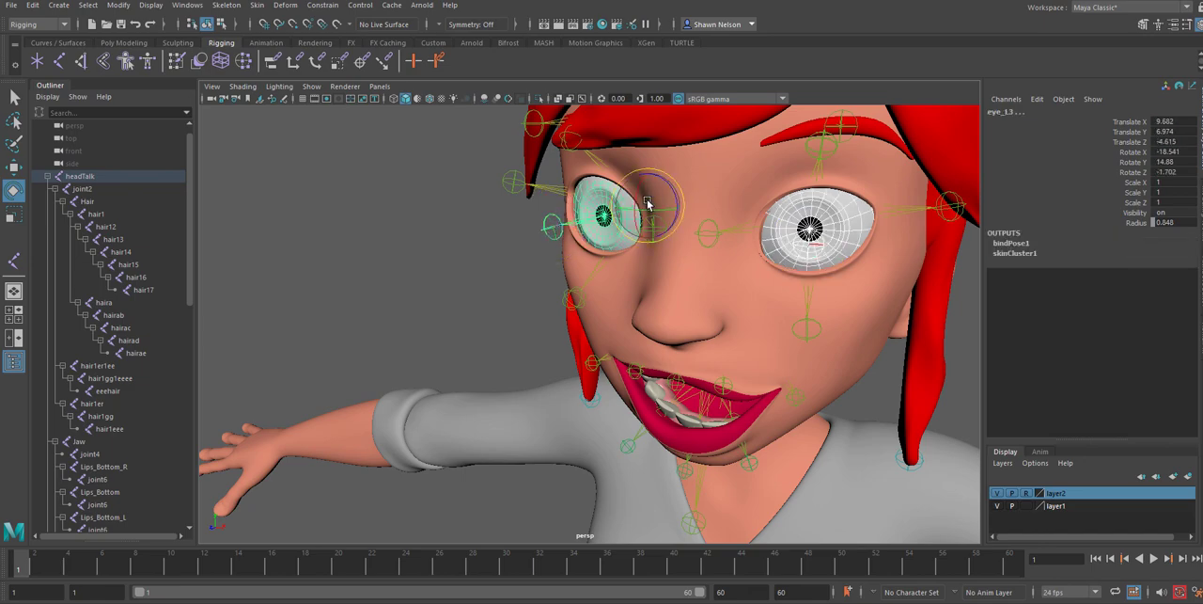